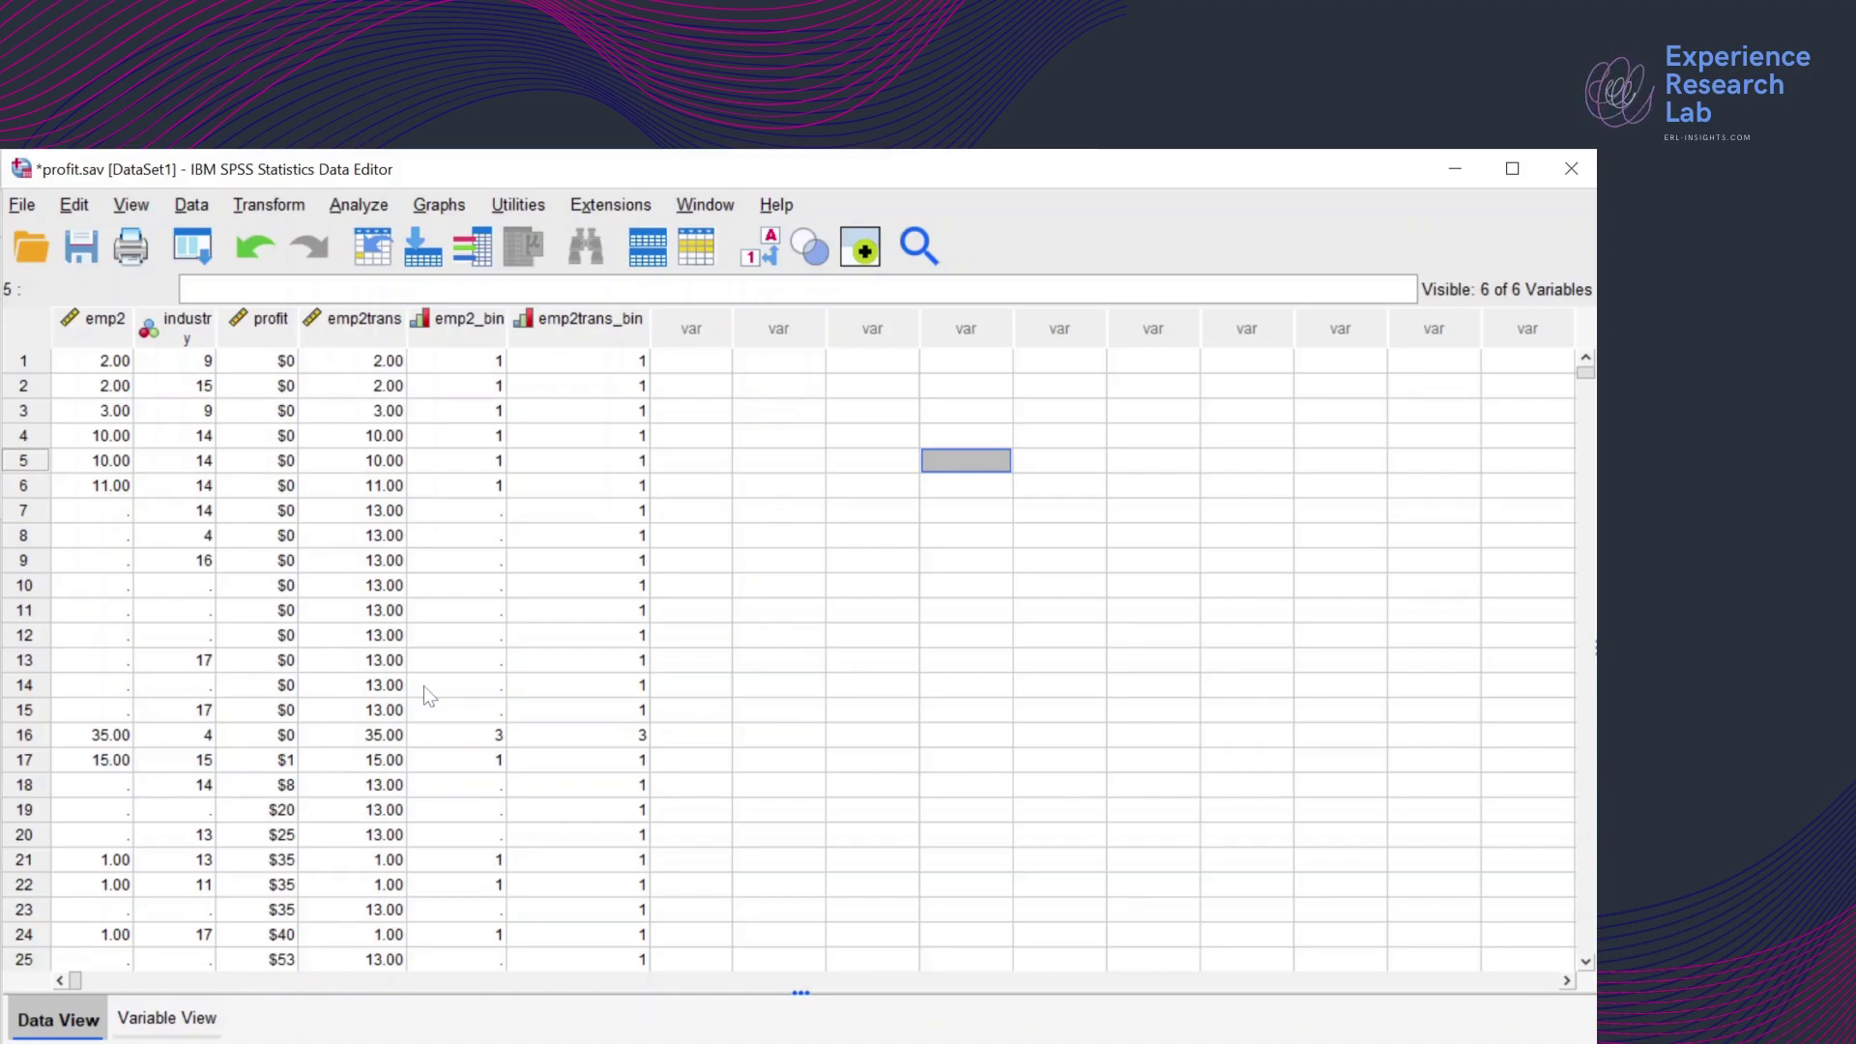
Compare the emp2 and emp2trans columns, examining the cases in rows 7 to 15 where emp2 is missing
{"action": "left_click", "coordinate": [106, 329]}
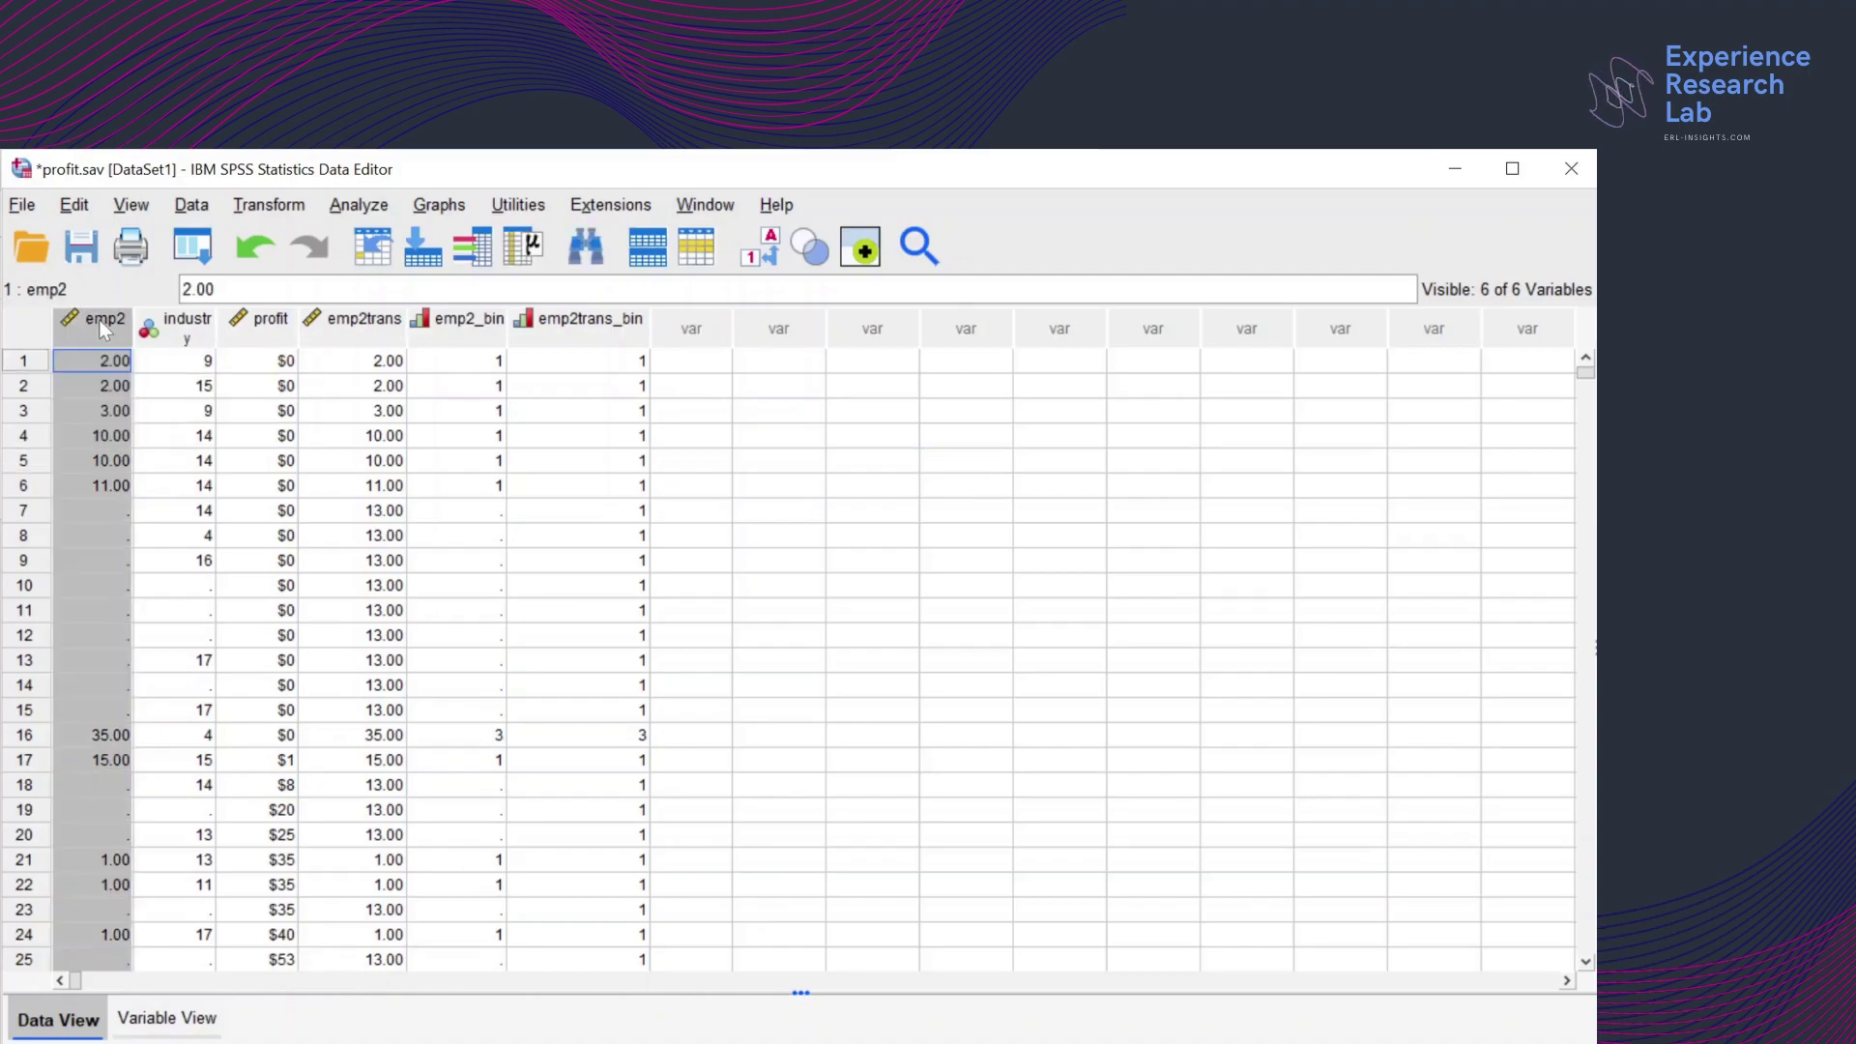
{"action": "left_click", "coordinate": [358, 328]}
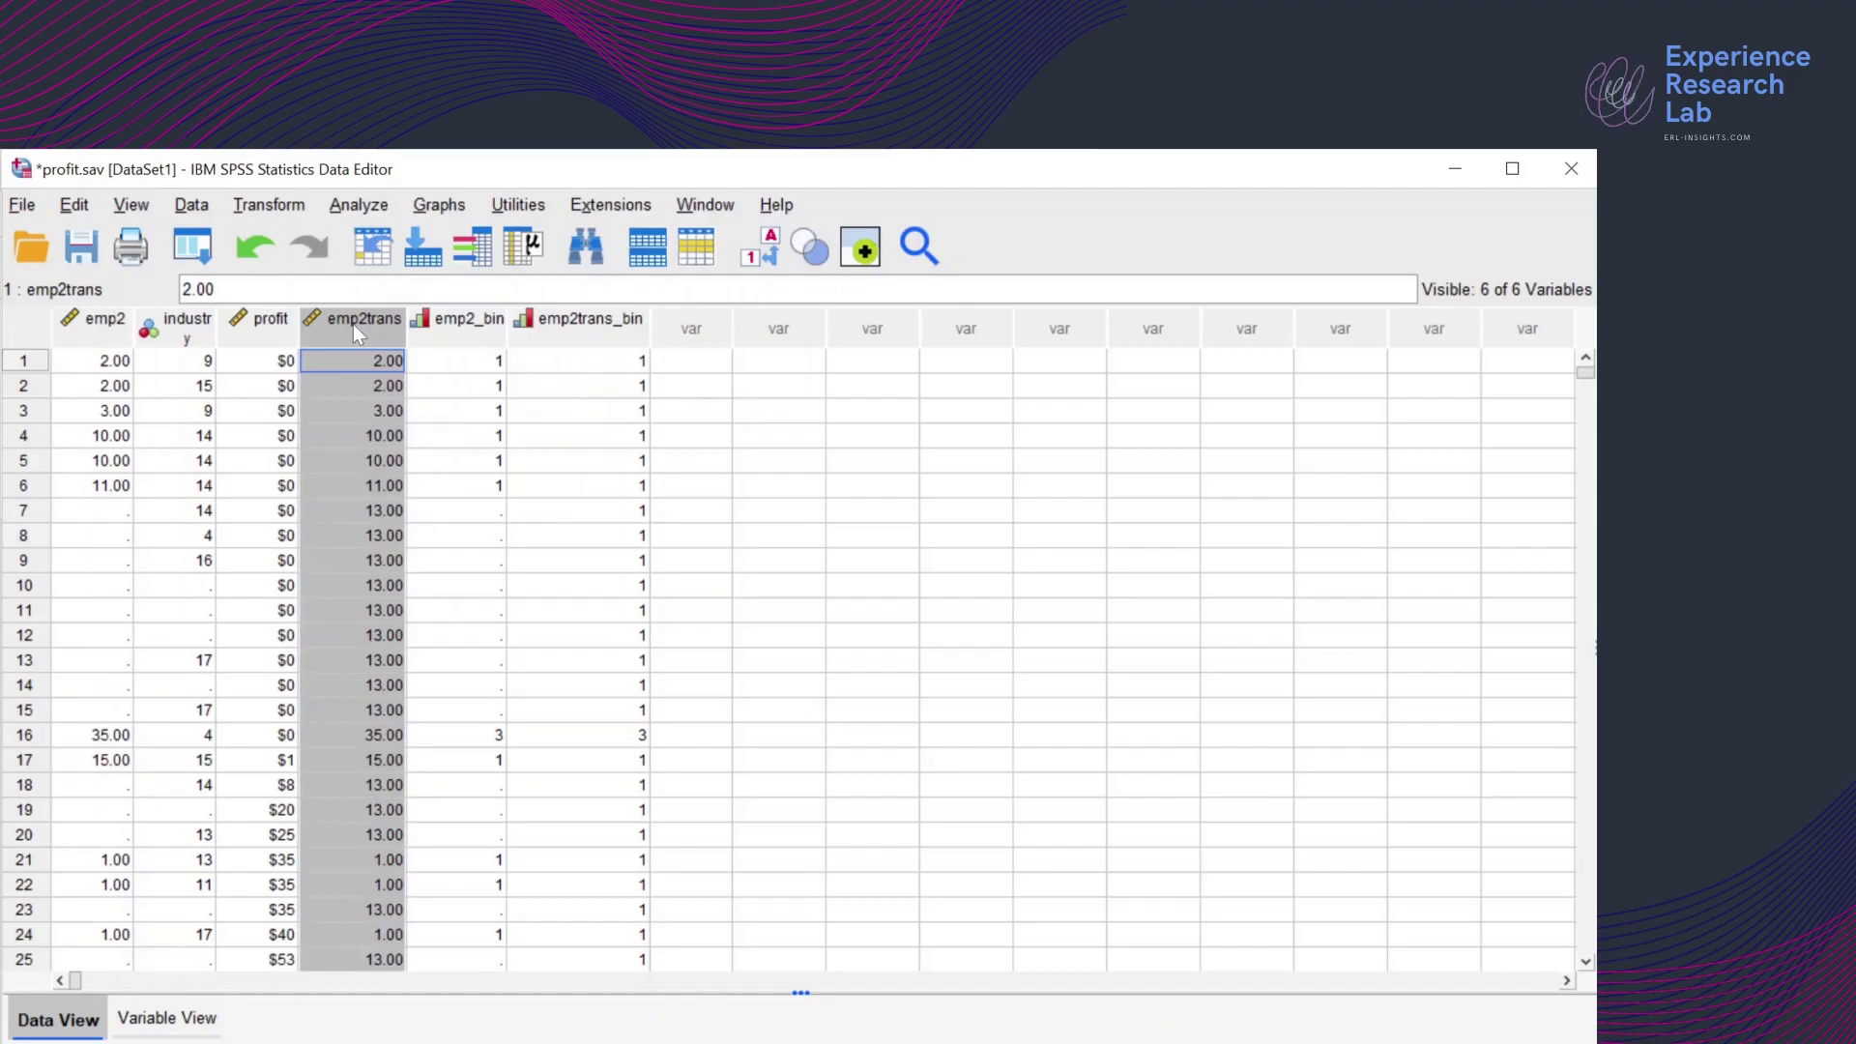
{"action": "left_click", "coordinate": [379, 504]}
{"action": "left_click", "coordinate": [382, 535]}
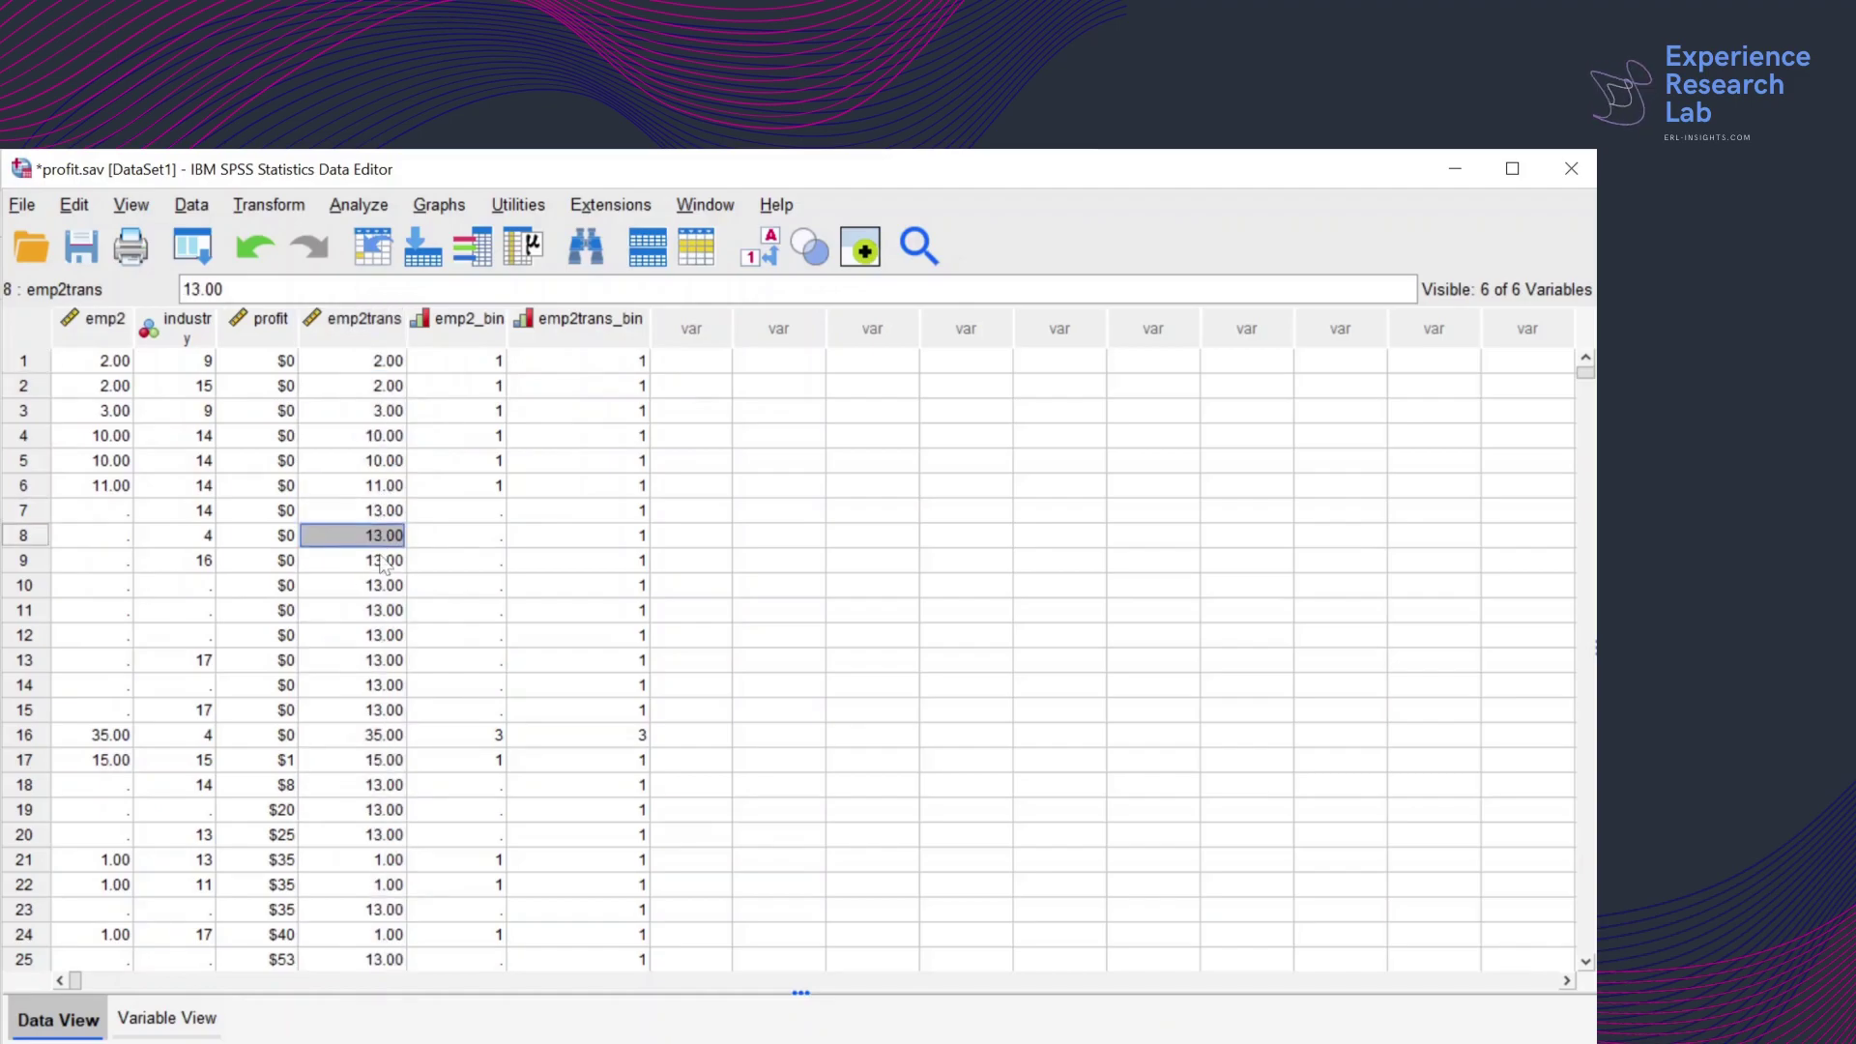
{"action": "left_click", "coordinate": [384, 563]}
{"action": "left_click", "coordinate": [386, 586]}
{"action": "left_click", "coordinate": [387, 611]}
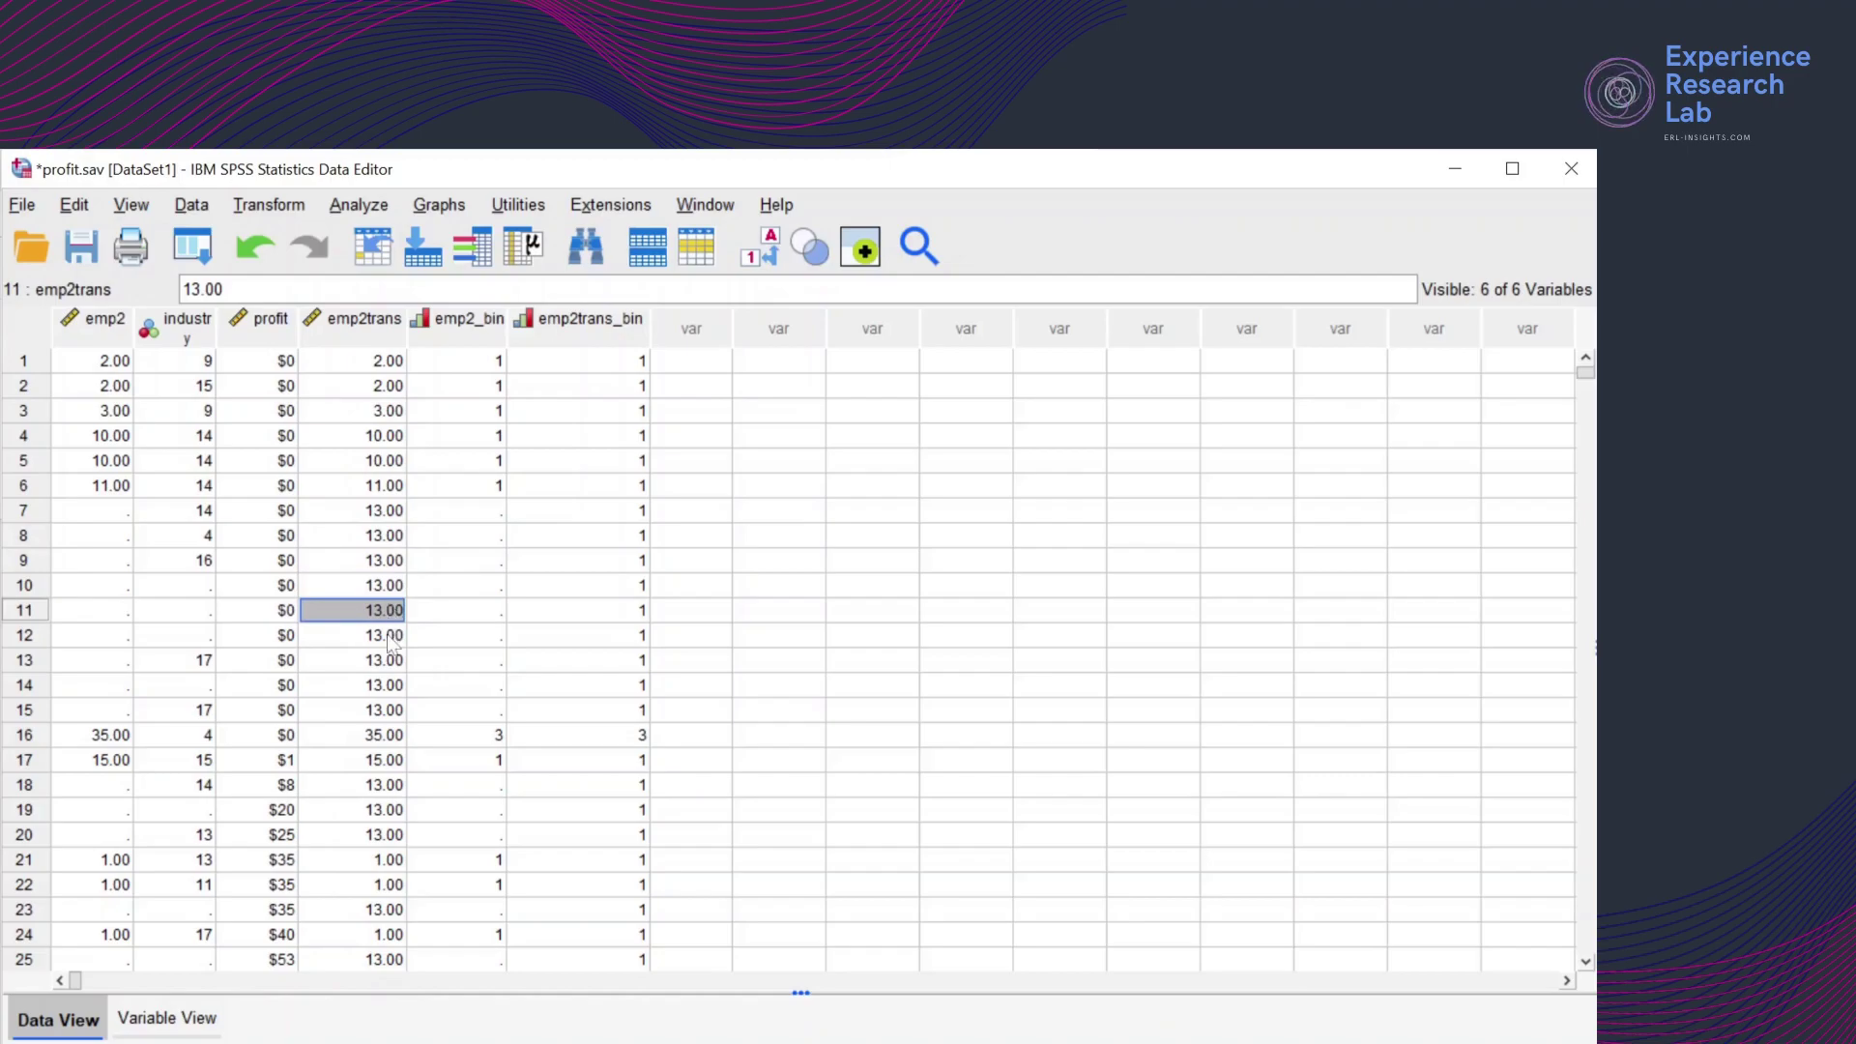
{"action": "left_click", "coordinate": [389, 637]}
{"action": "left_click", "coordinate": [385, 661]}
{"action": "left_click", "coordinate": [382, 686]}
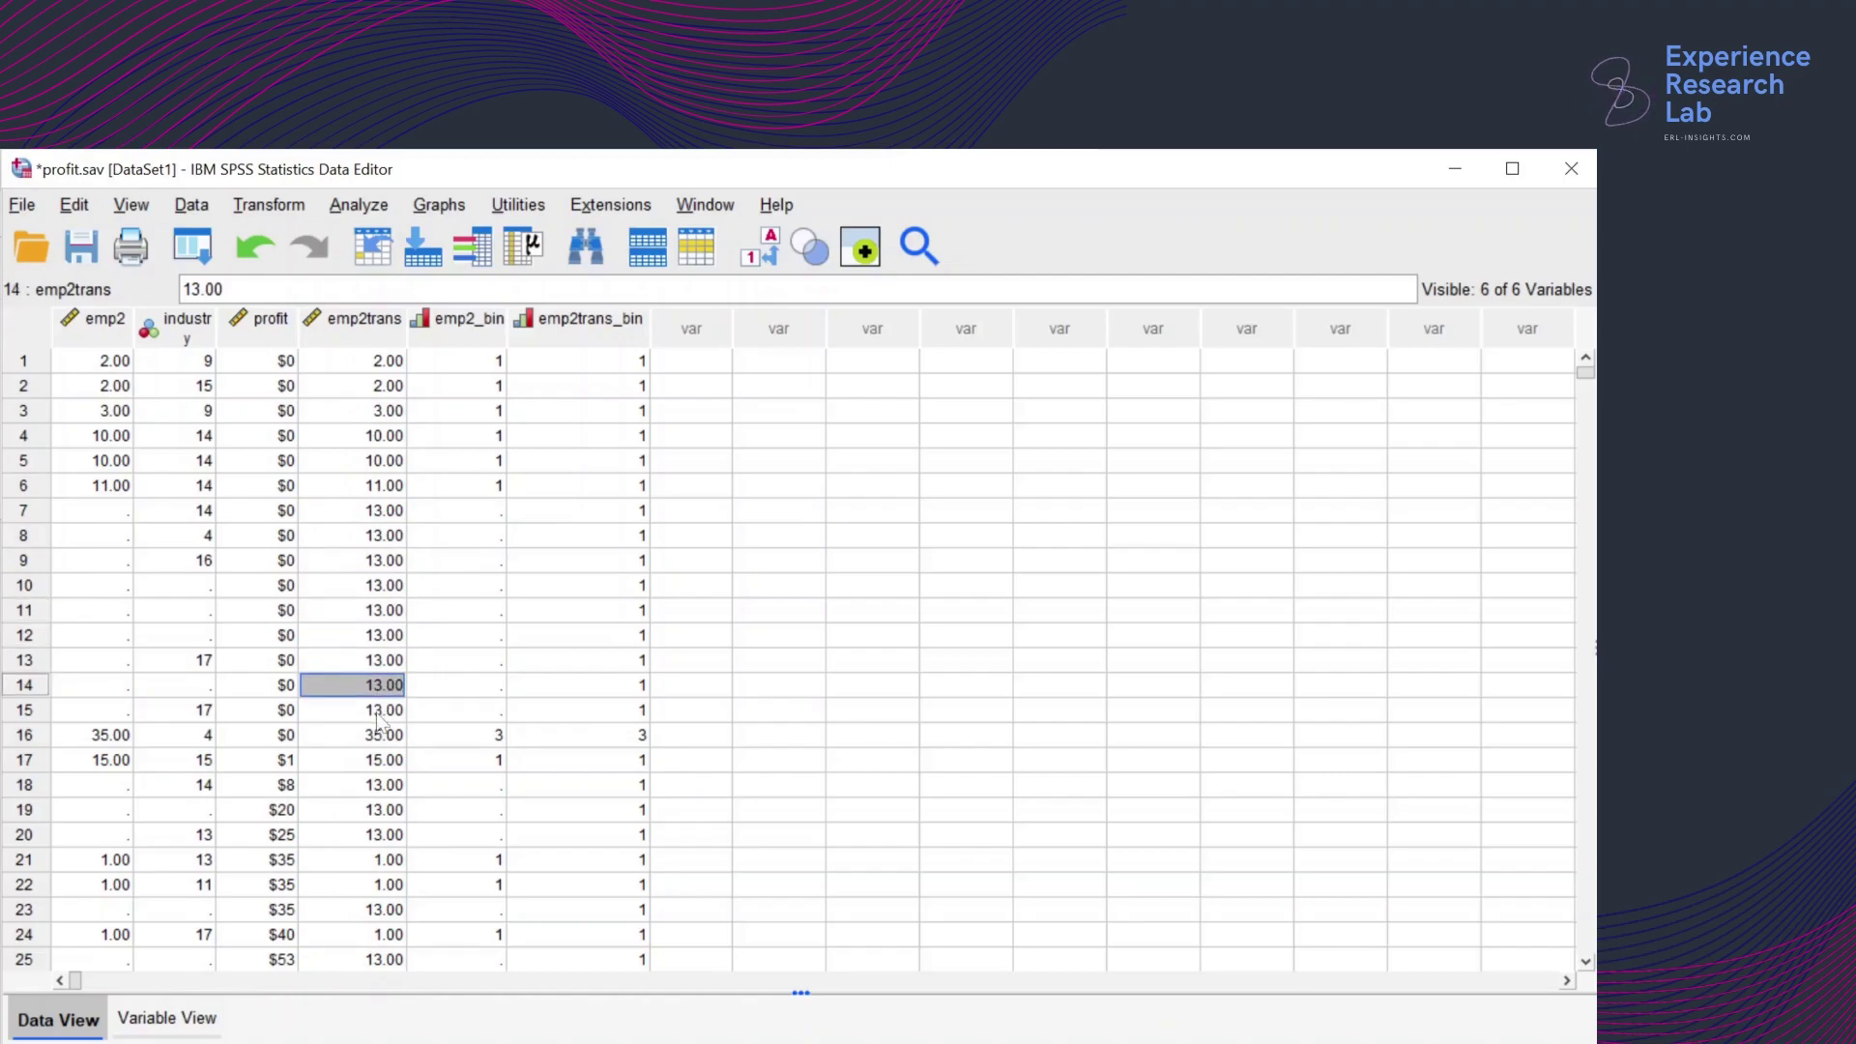
{"action": "left_click", "coordinate": [377, 713]}
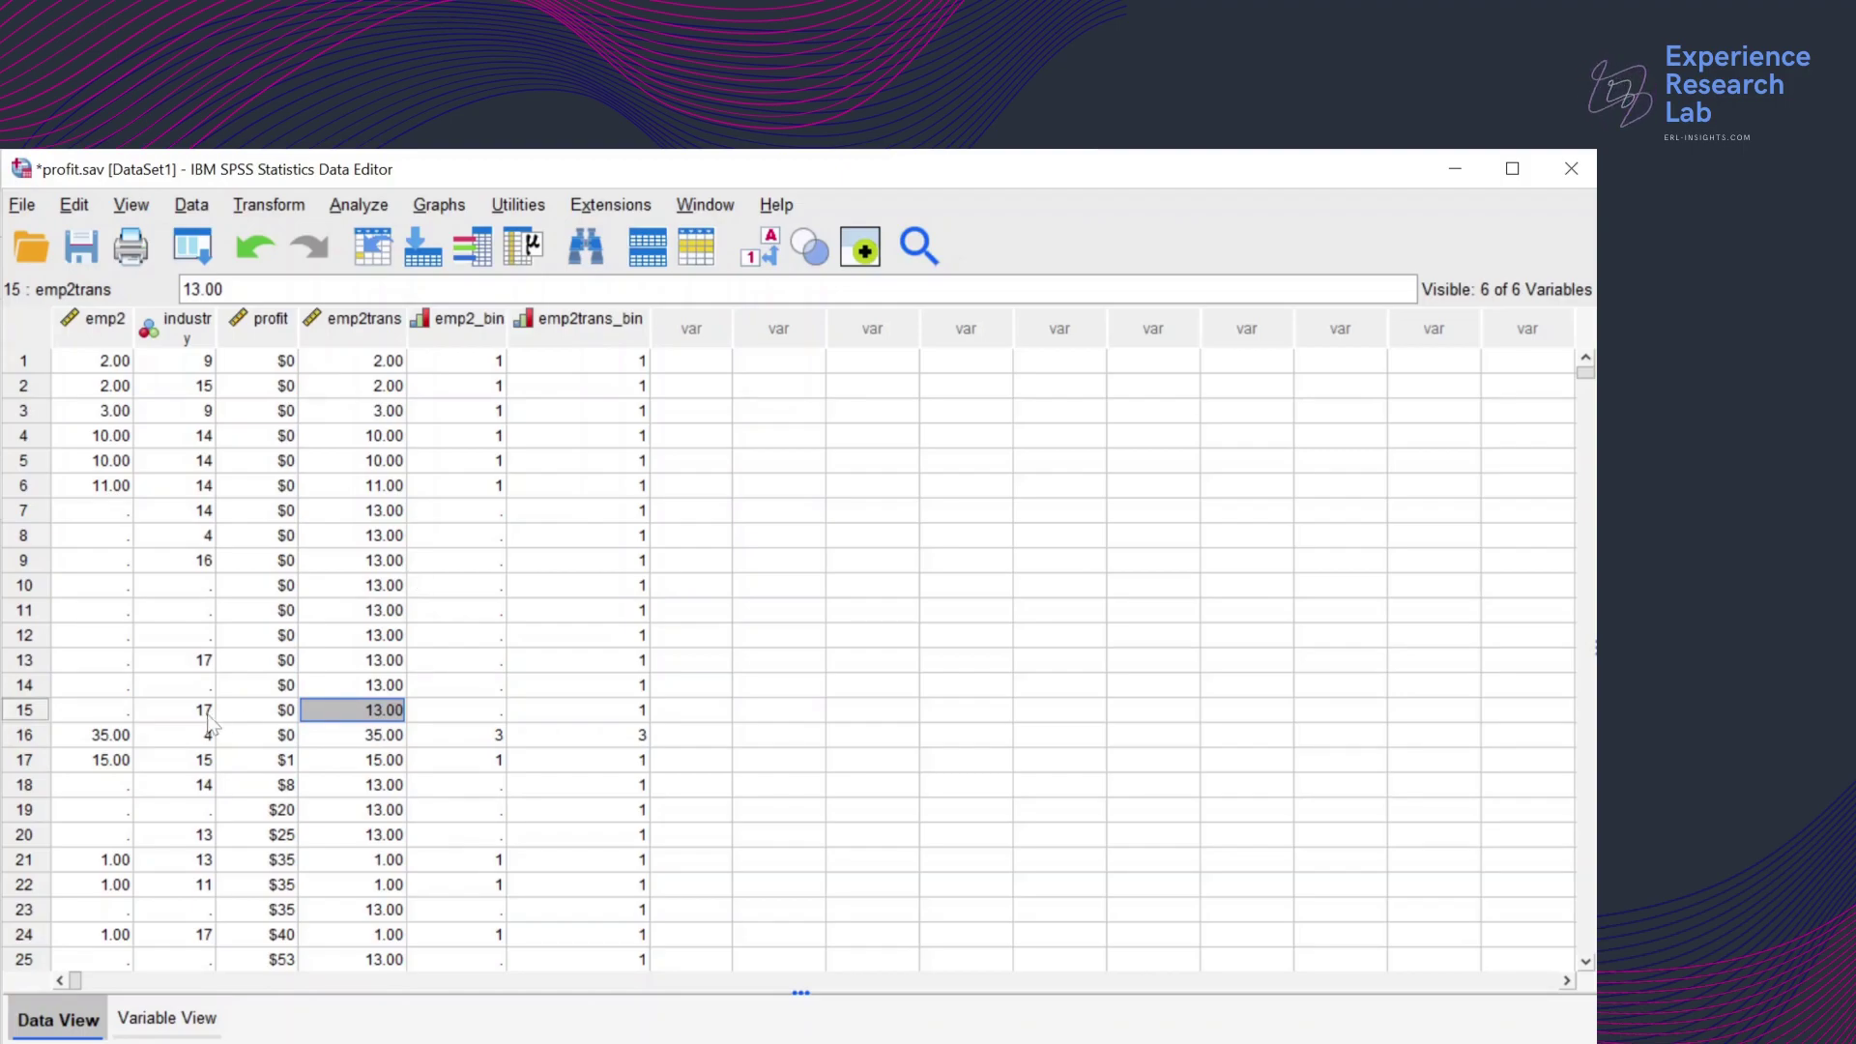
{"action": "left_click", "coordinate": [27, 510]}
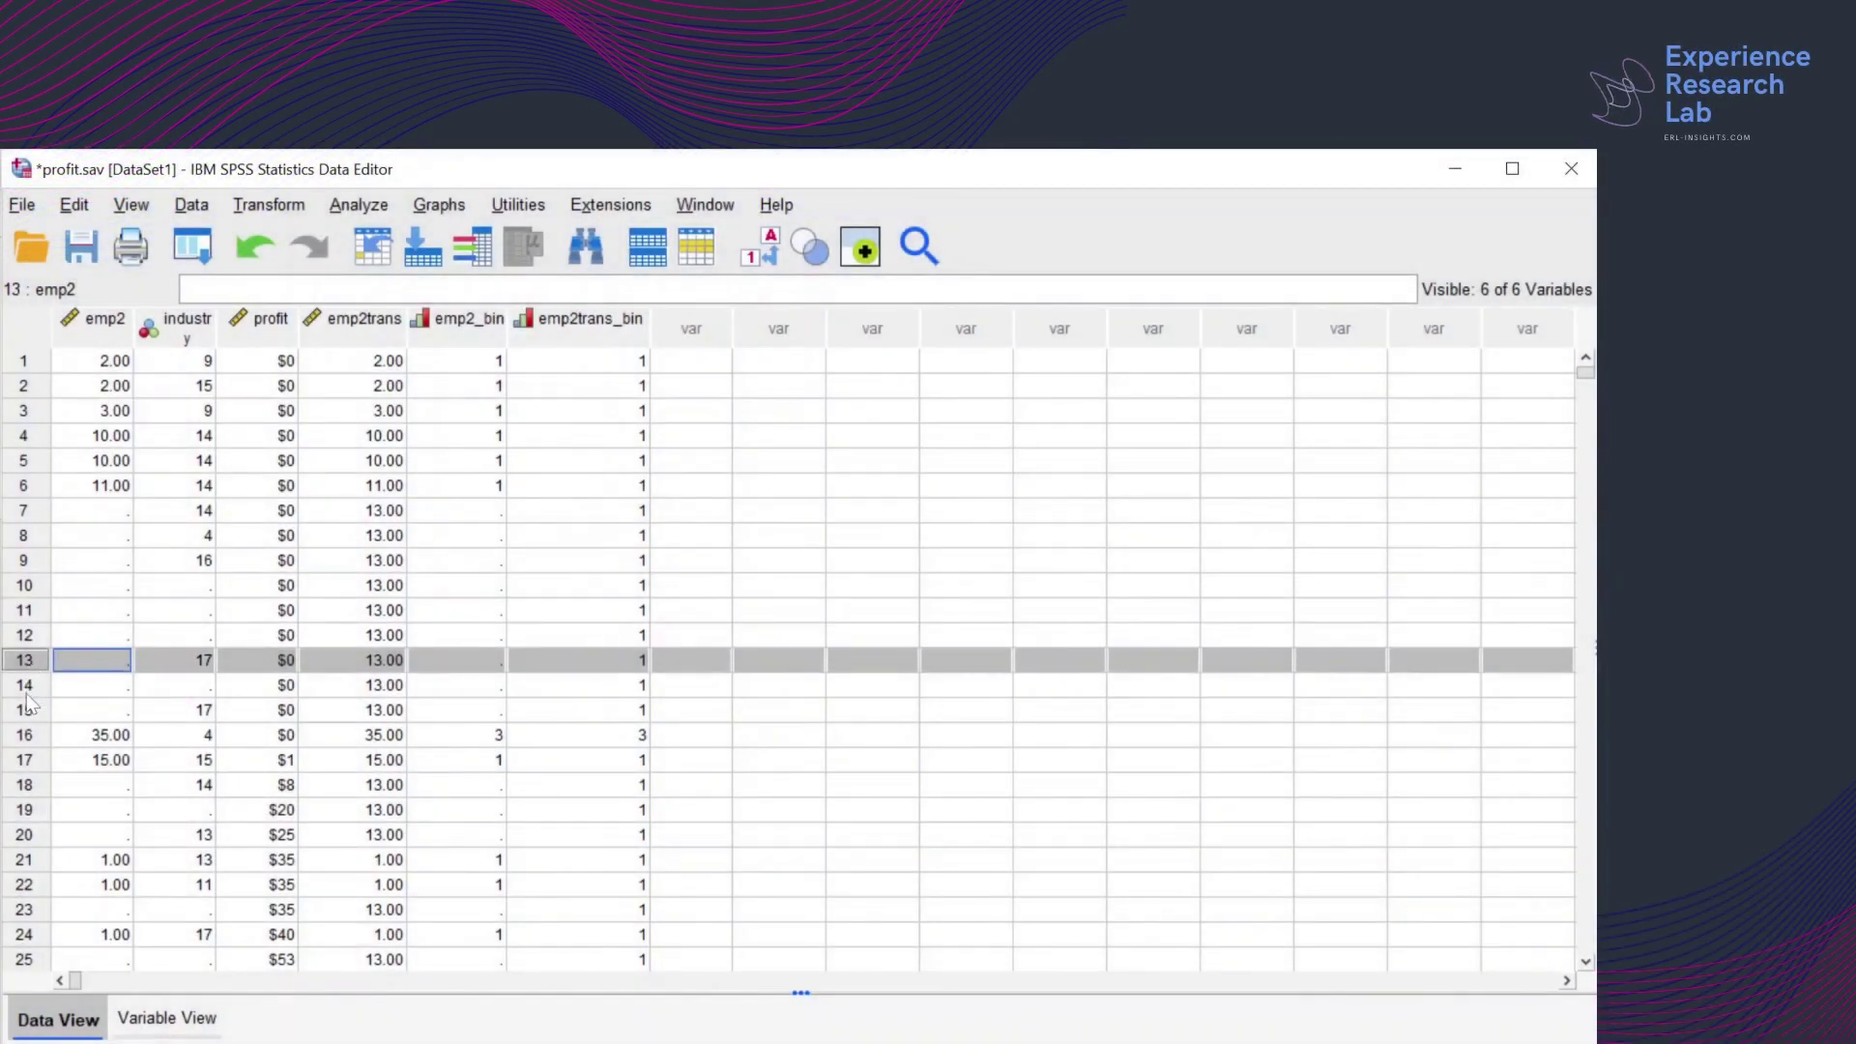
{"action": "left_click", "coordinate": [27, 692]}
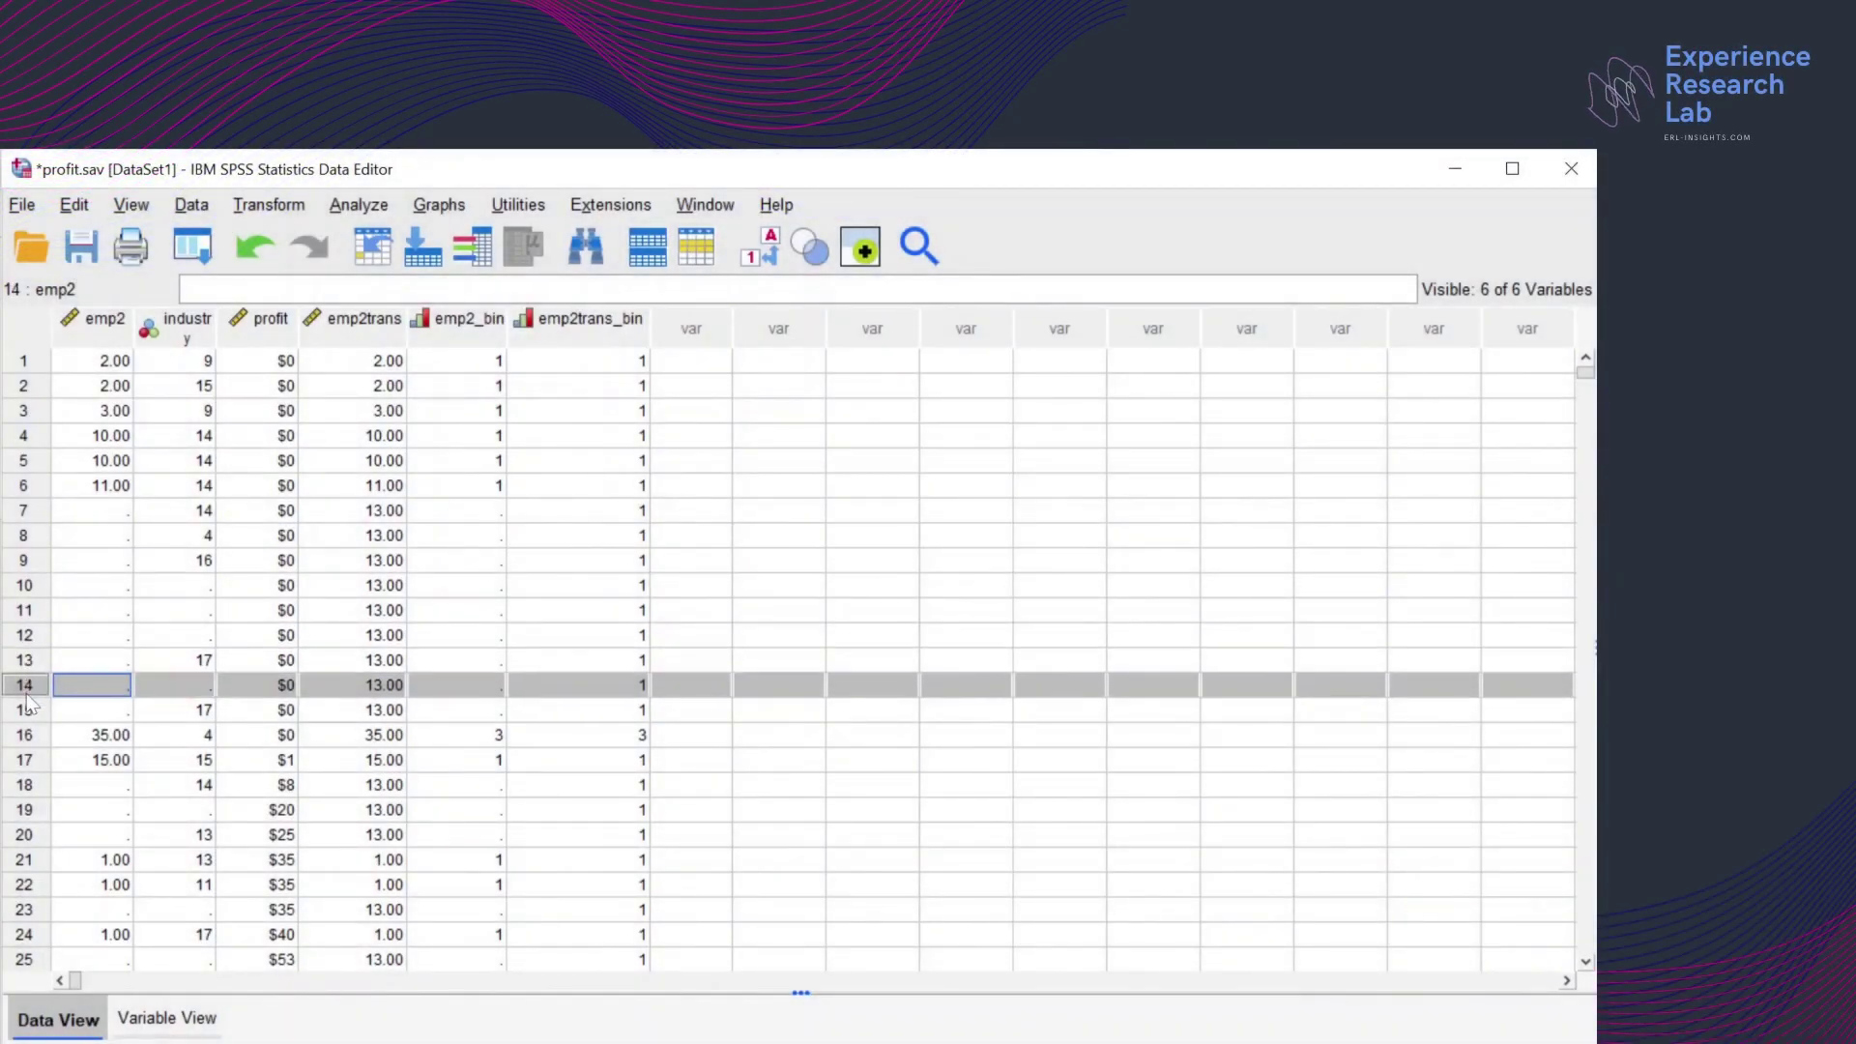
{"action": "left_click", "coordinate": [27, 715]}
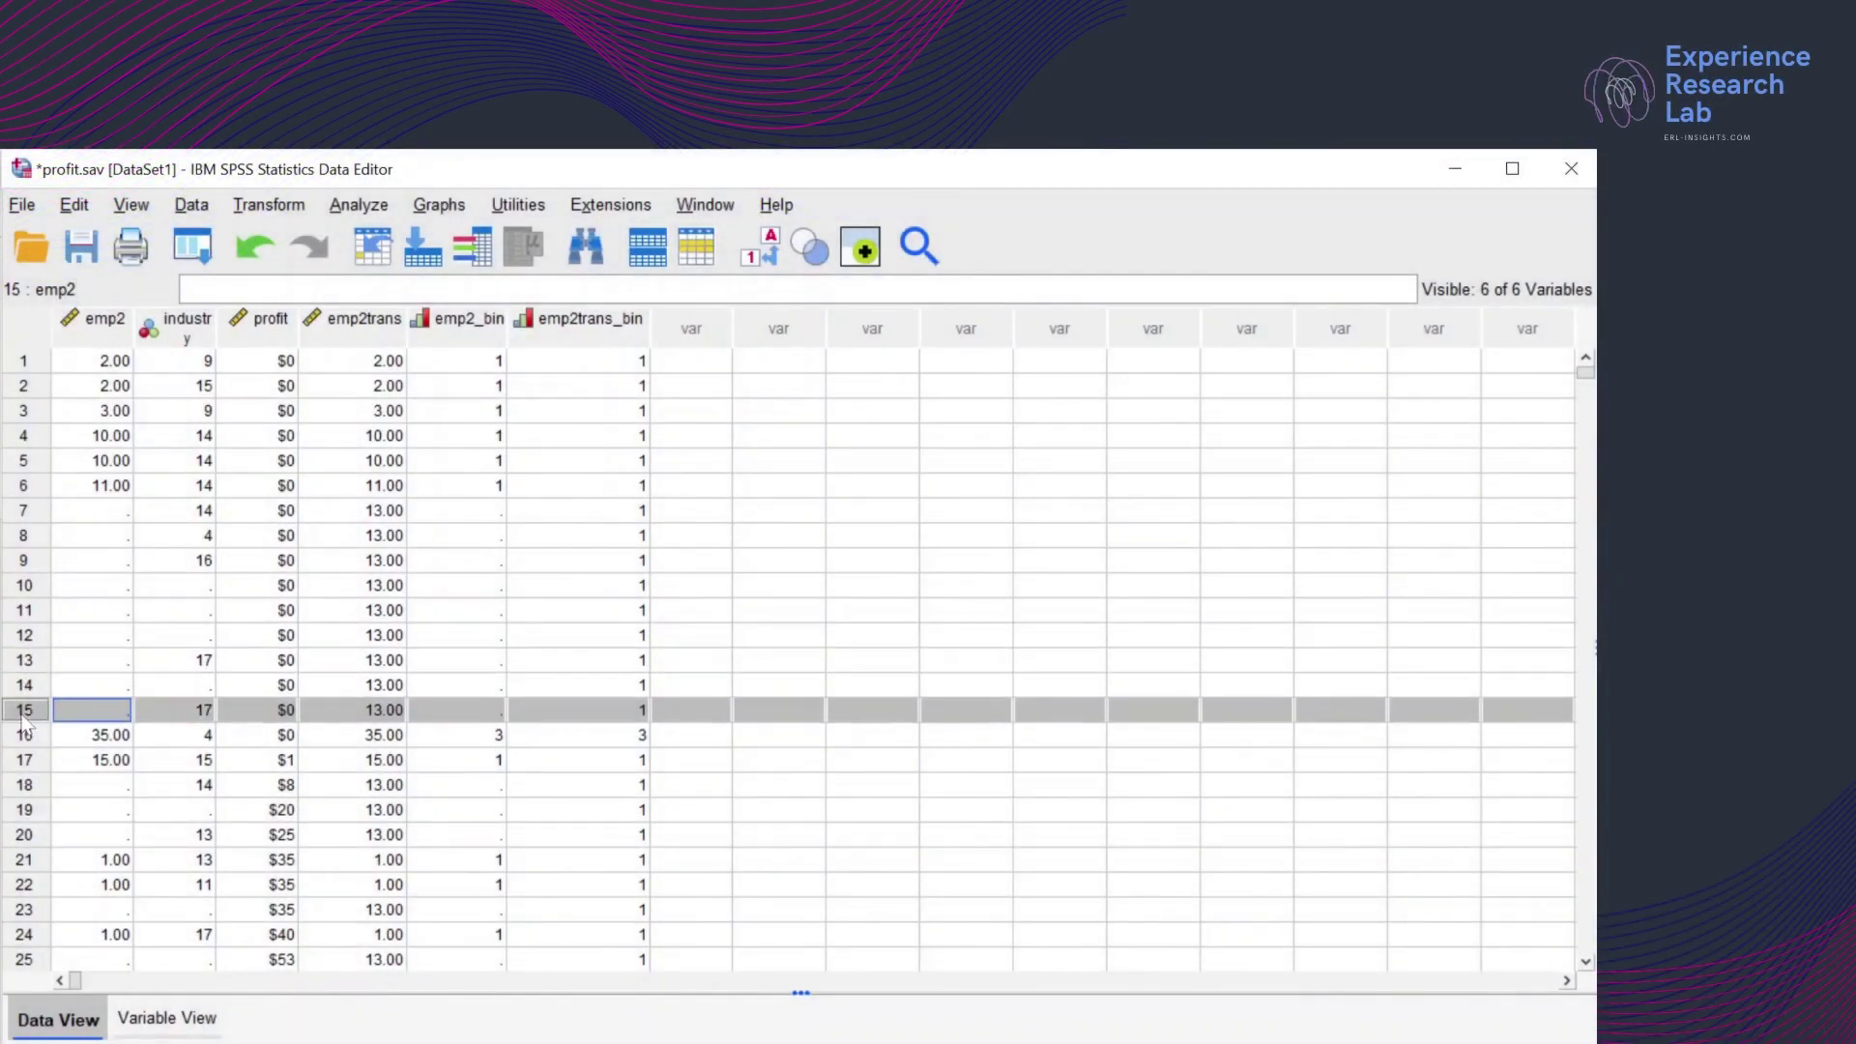
Set up Replace Missing Values for Number of employees [emp2], entering emp2_mean as the new variable's name
{"action": "left_click", "coordinate": [283, 216]}
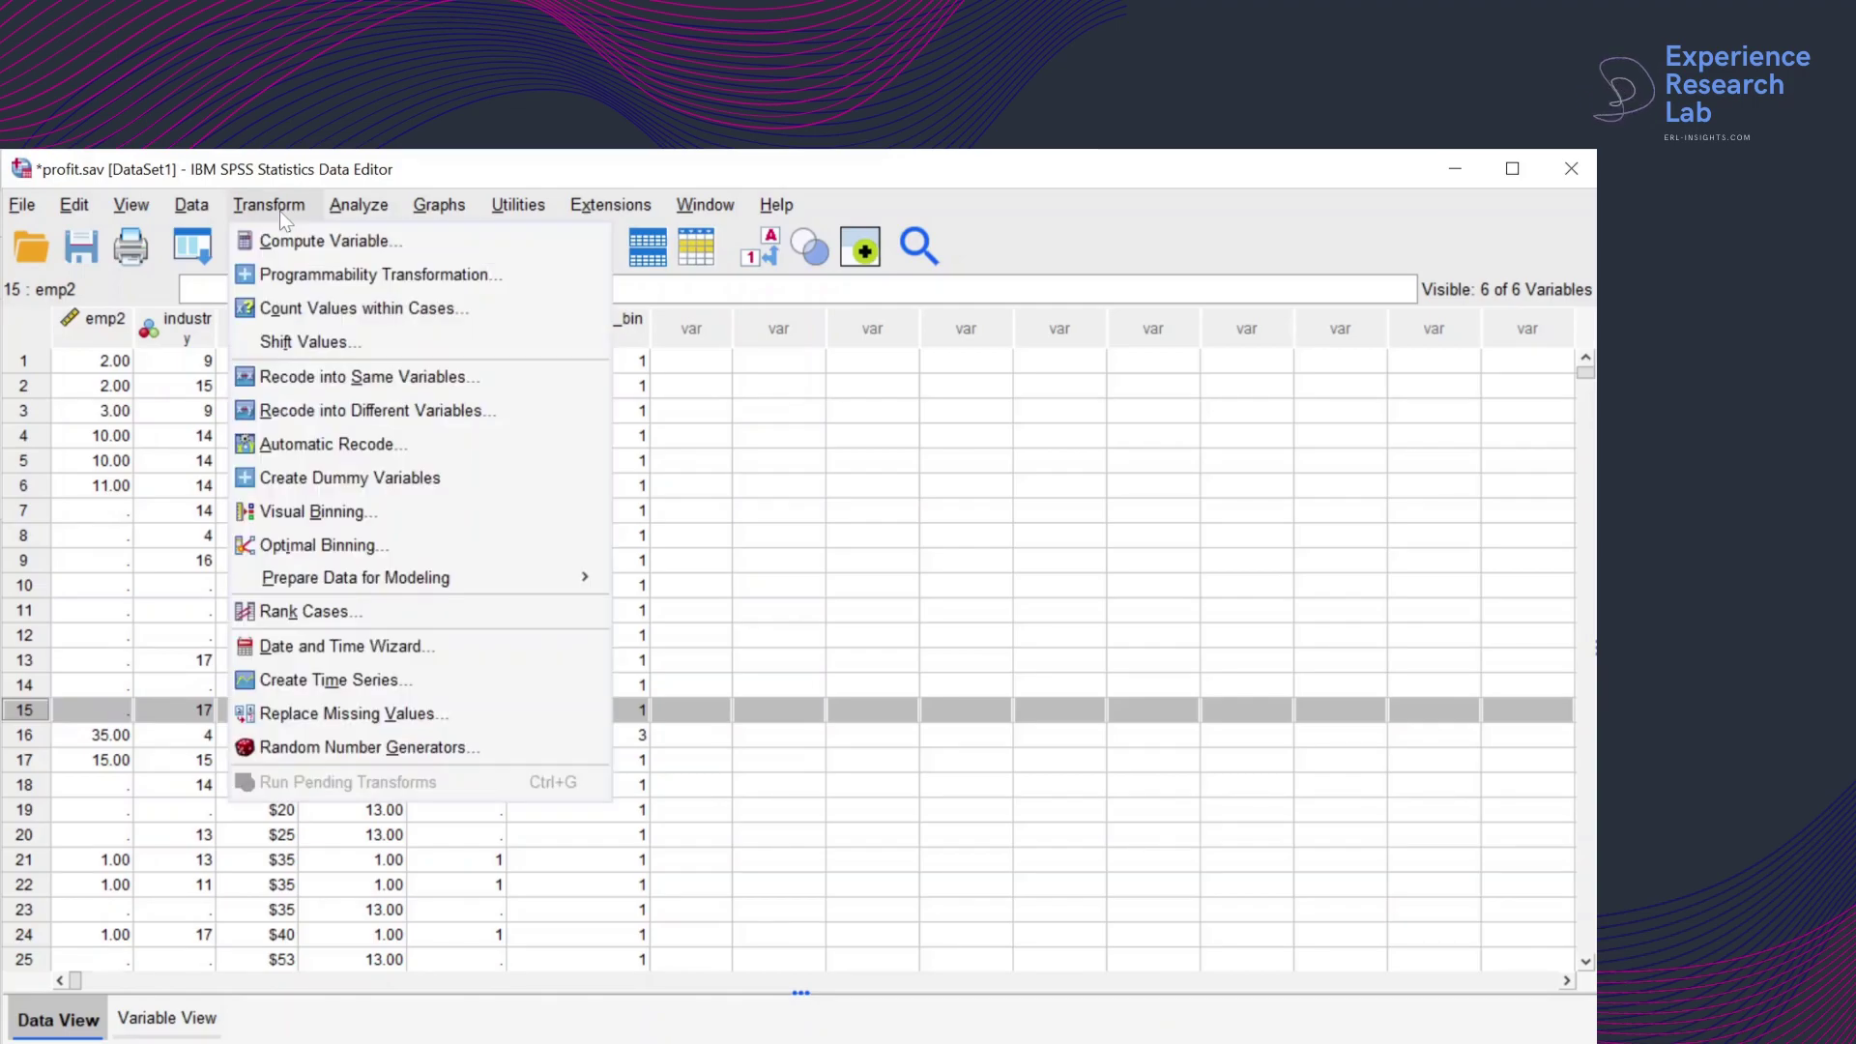
{"action": "left_click", "coordinate": [337, 715]}
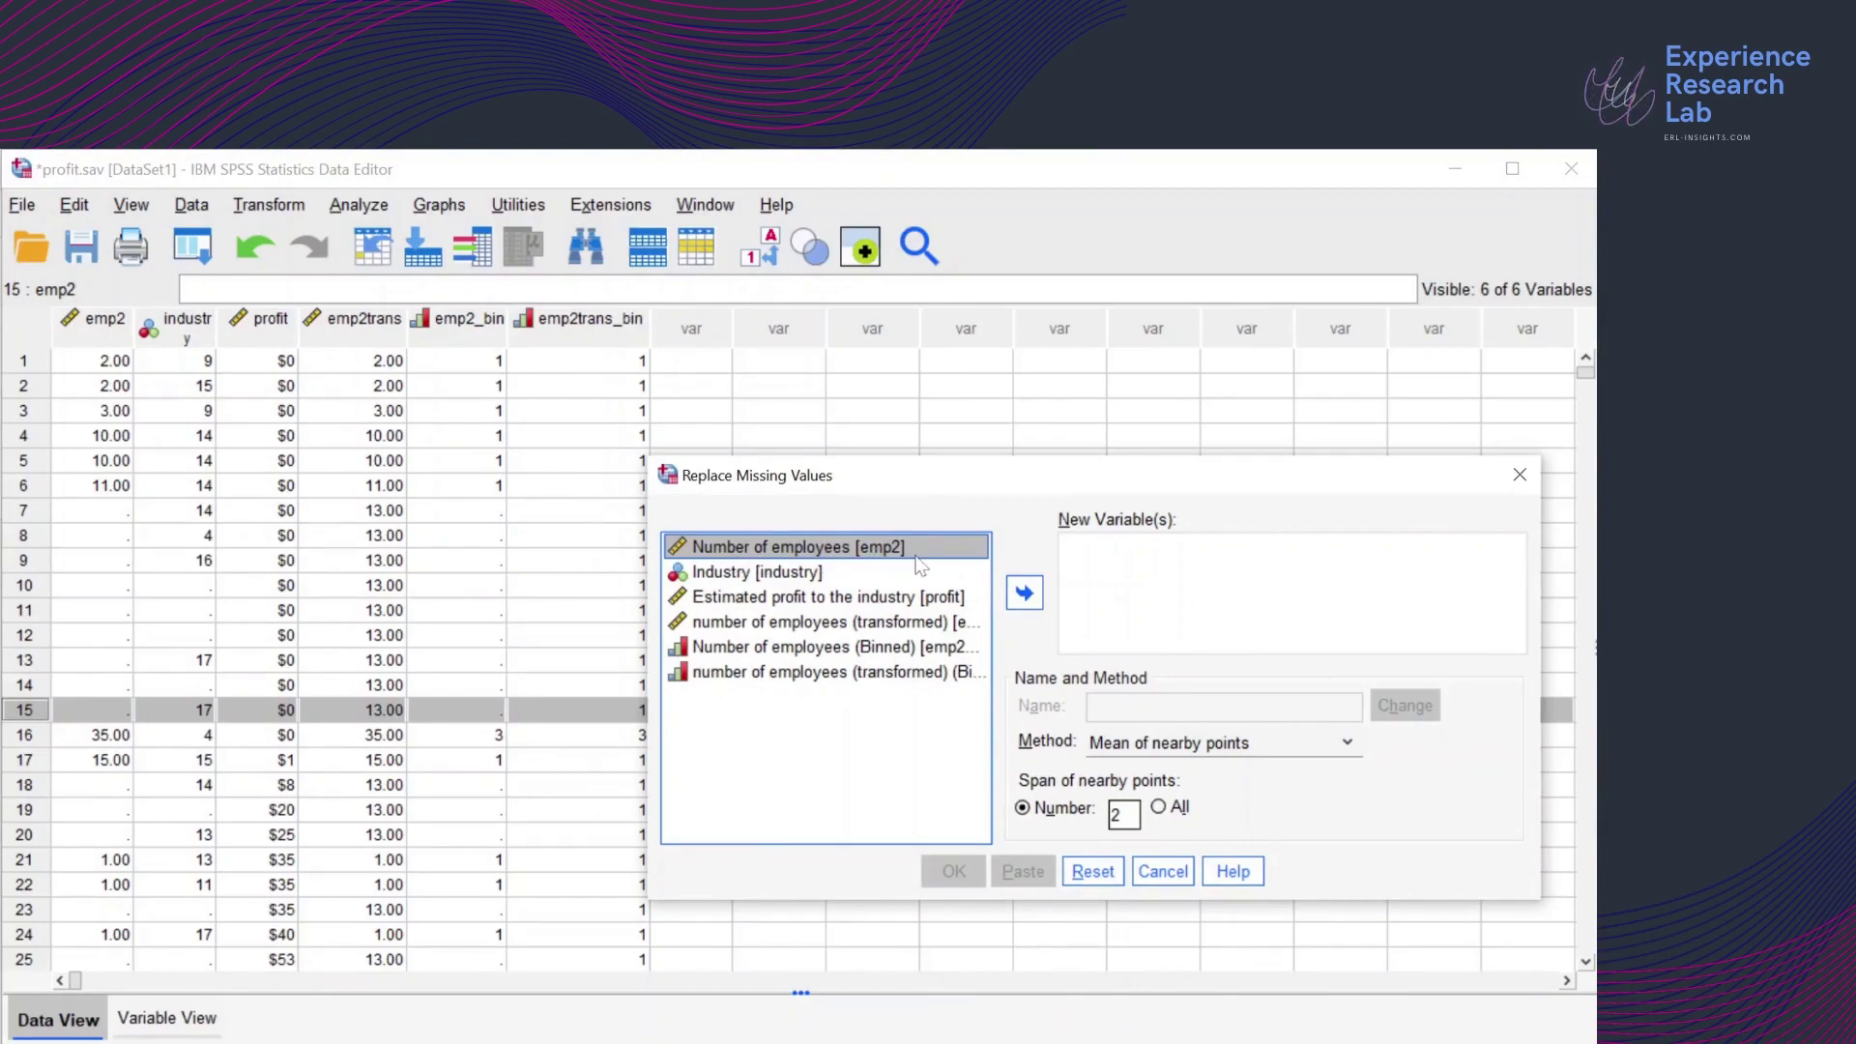
{"action": "left_click", "coordinate": [1027, 594]}
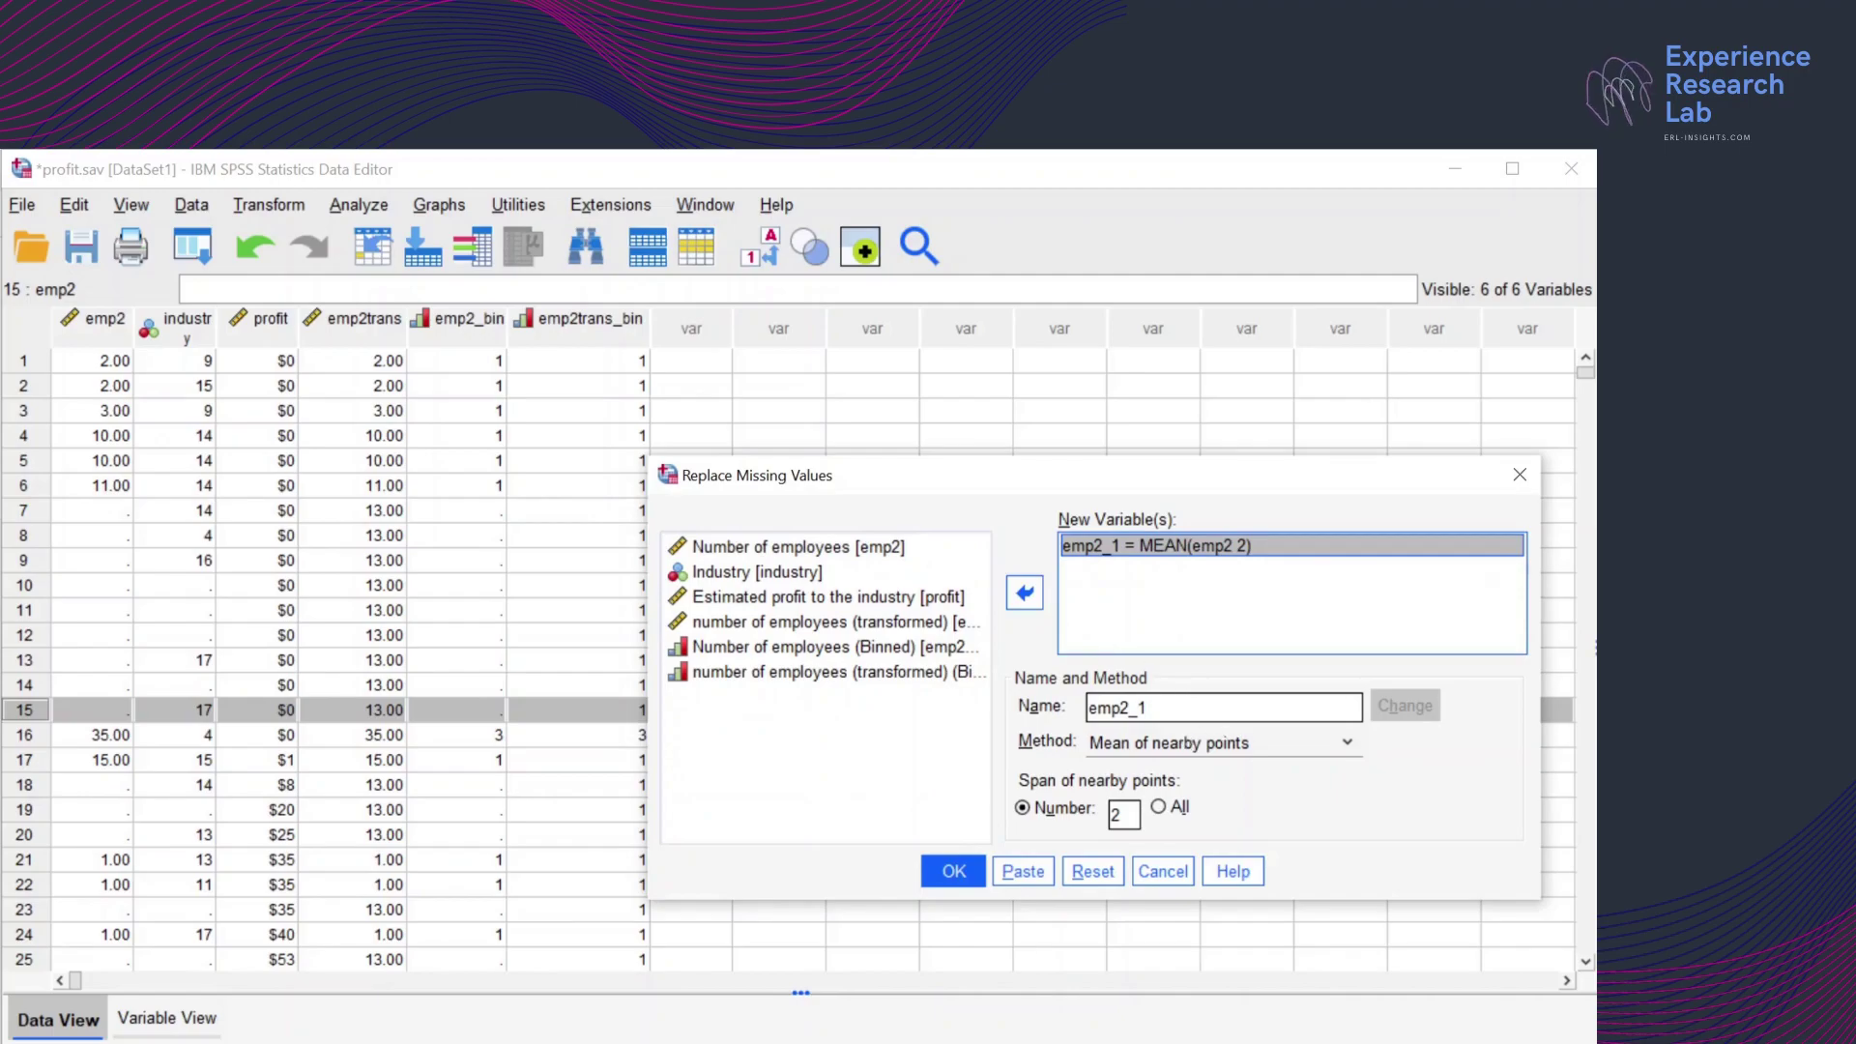
{"action": "left_click", "coordinate": [1143, 708]}
{"action": "left_click", "coordinate": [1144, 708]}
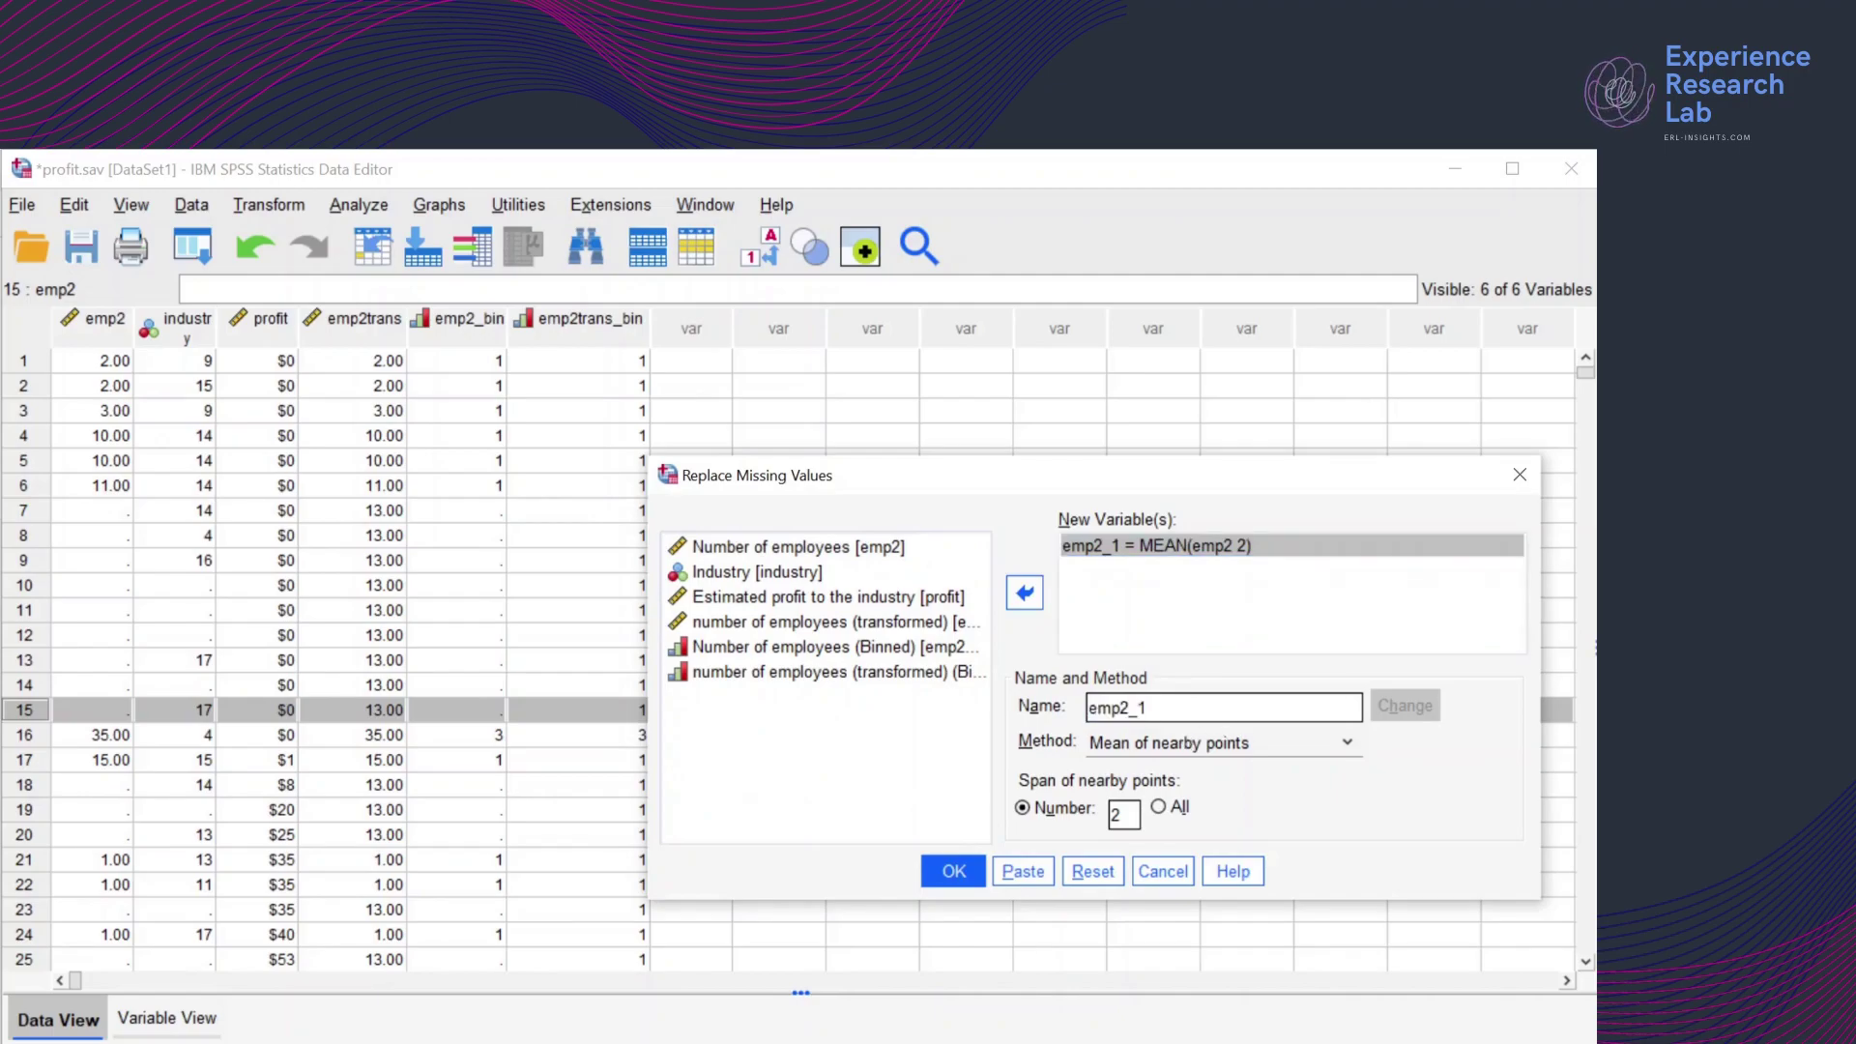
{"action": "key", "text": "BackSpace"}
{"action": "type", "text": "mean"}
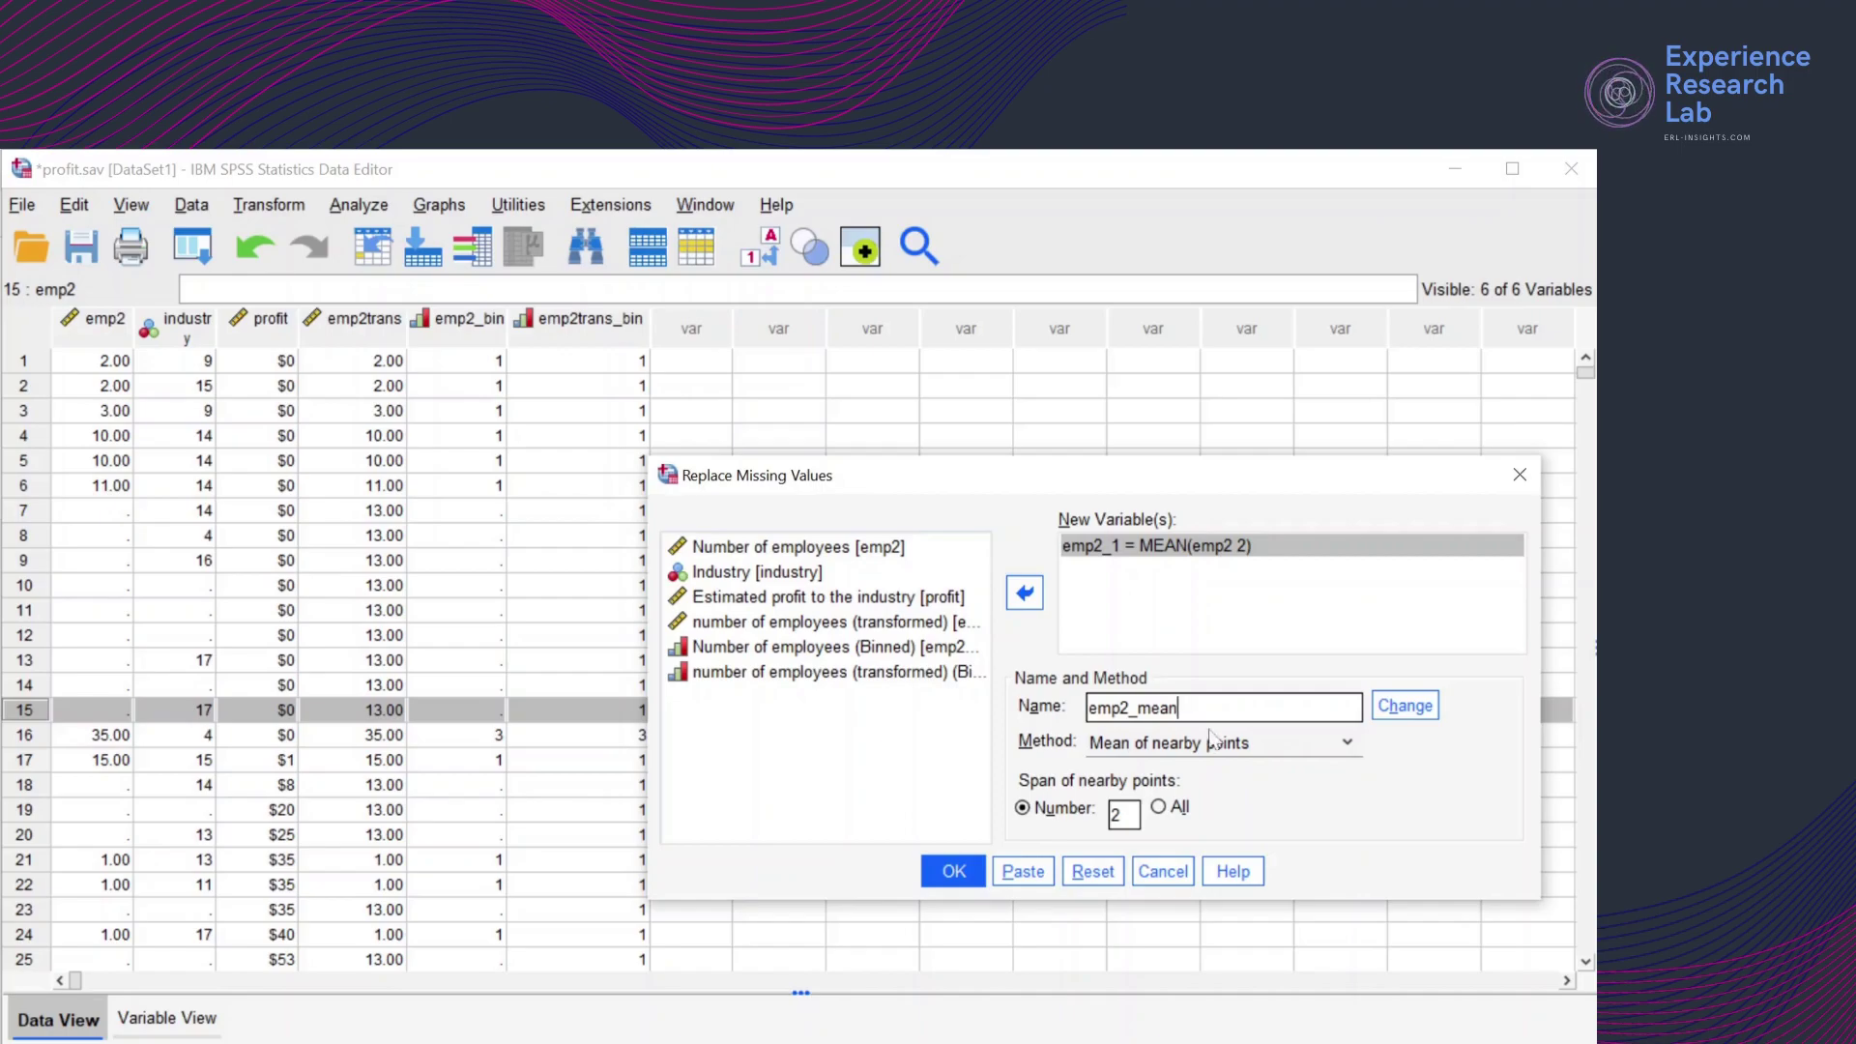
Set the replacement method to Series mean, apply the name and method change, and run the missing value replacement
{"action": "left_click", "coordinate": [1229, 743]}
{"action": "left_click", "coordinate": [1224, 773]}
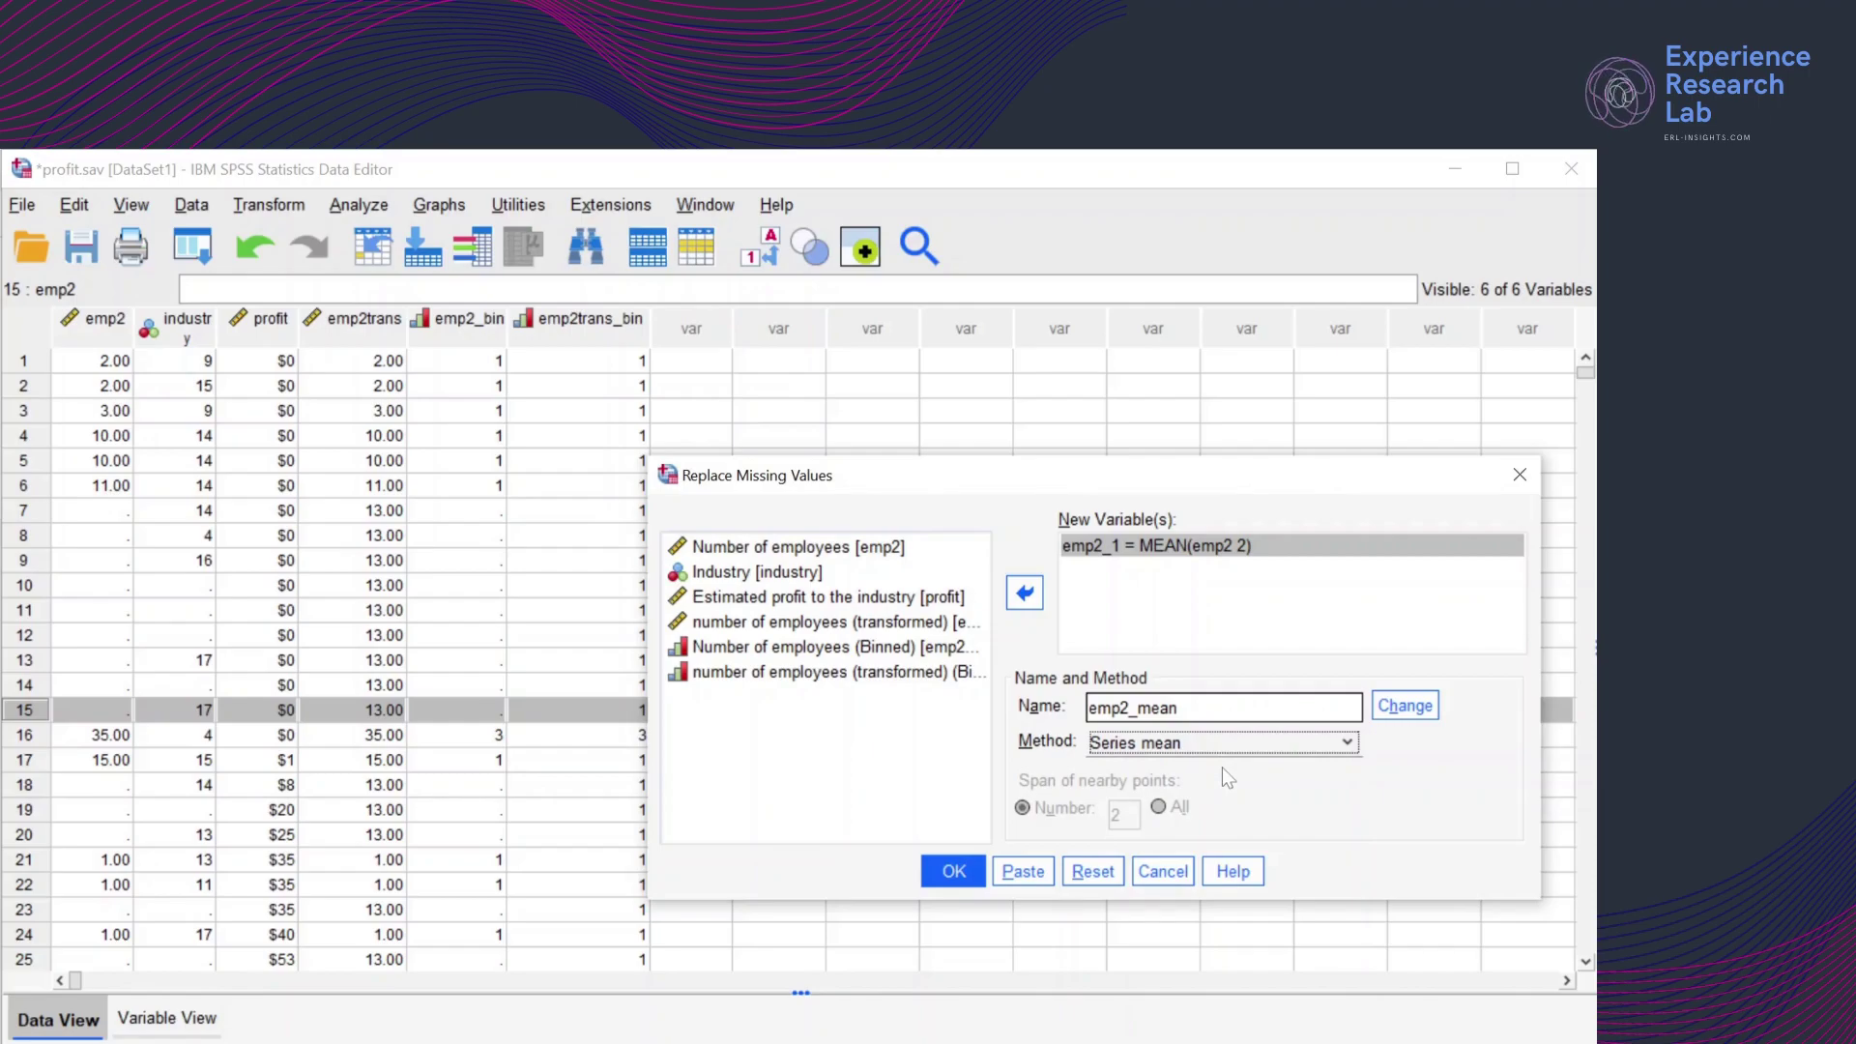
{"action": "left_click", "coordinate": [111, 329]}
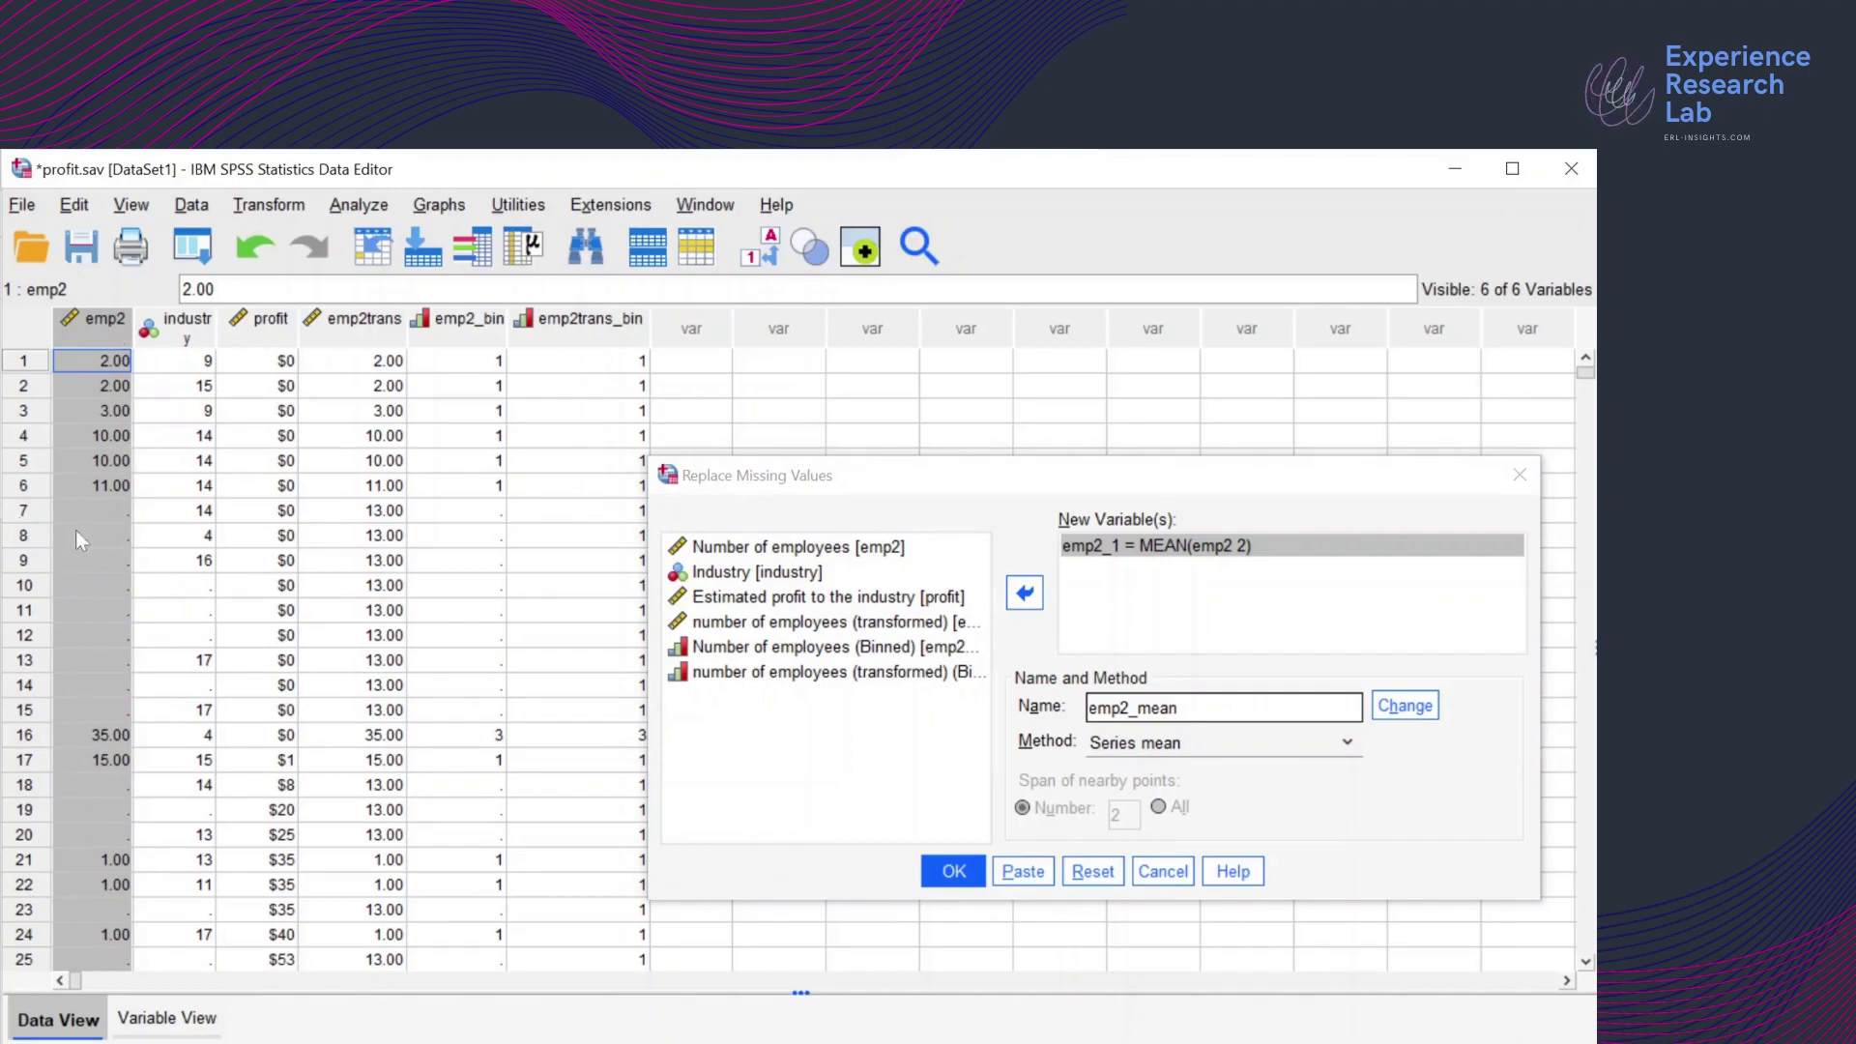
{"action": "left_click", "coordinate": [1413, 717]}
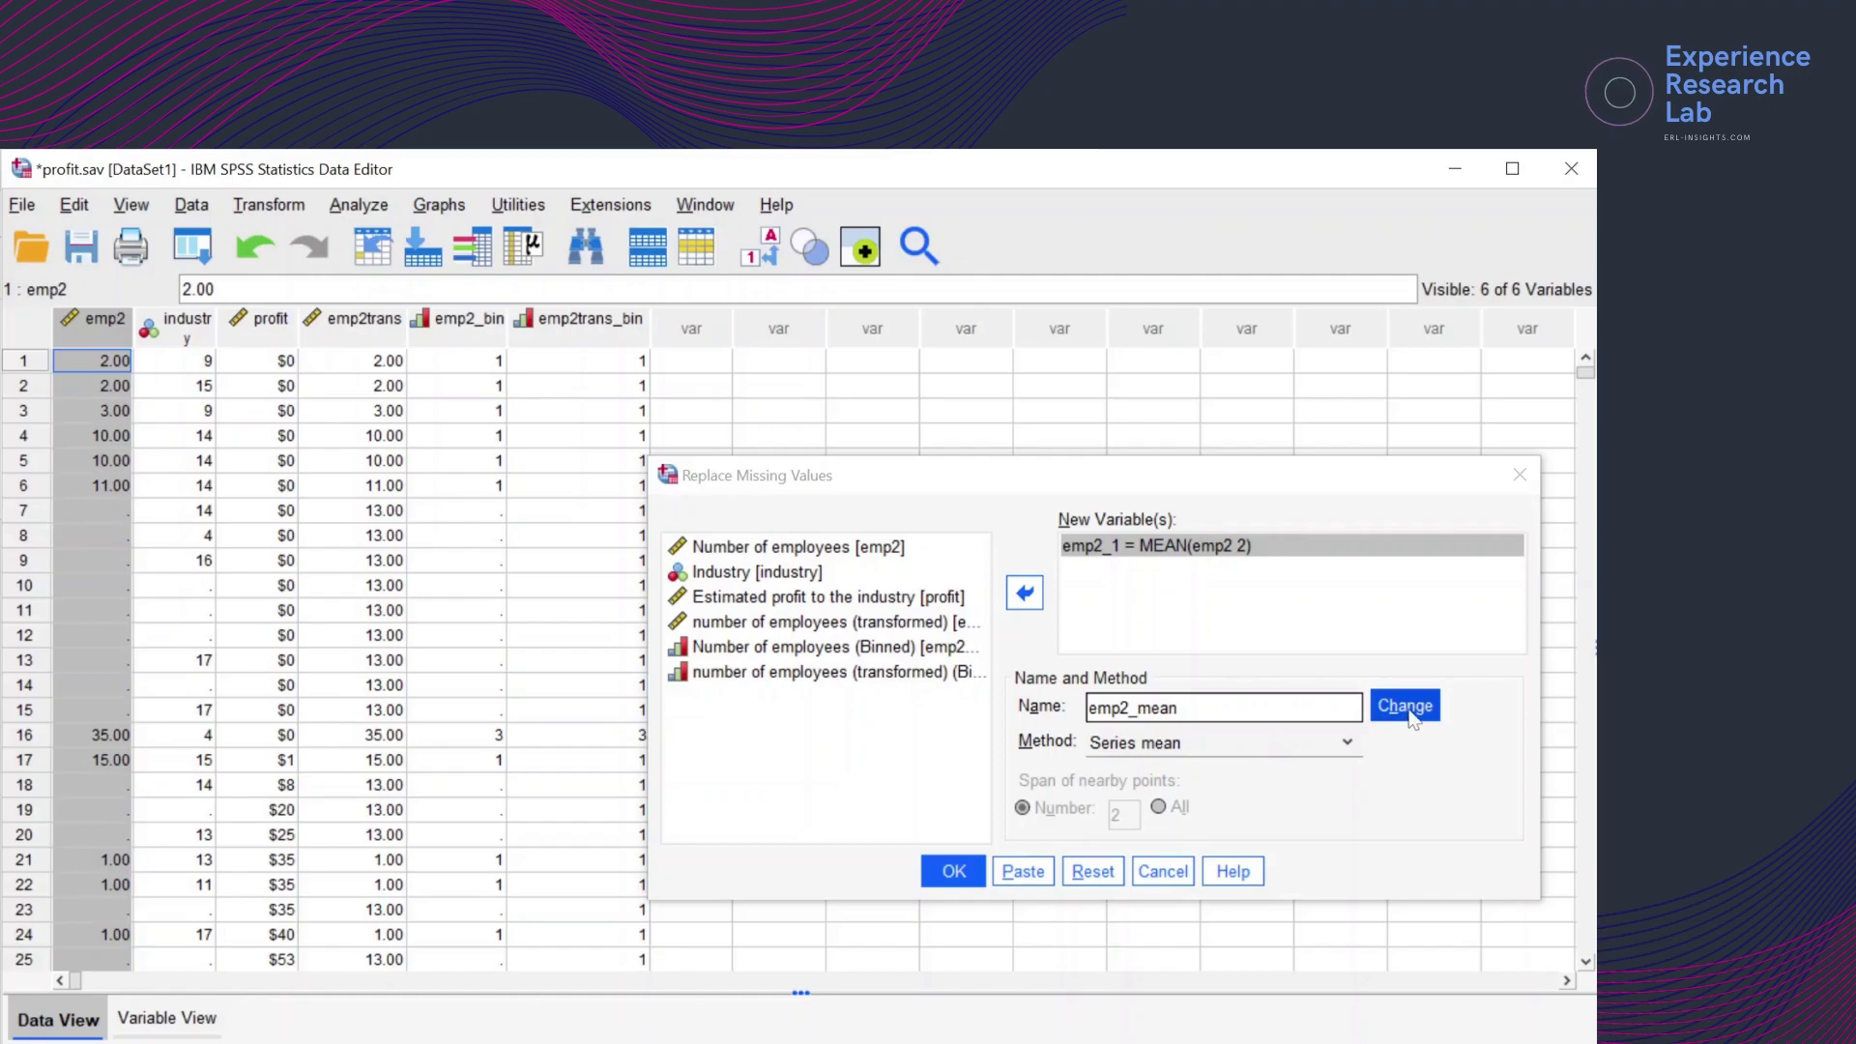
{"action": "left_click", "coordinate": [954, 872]}
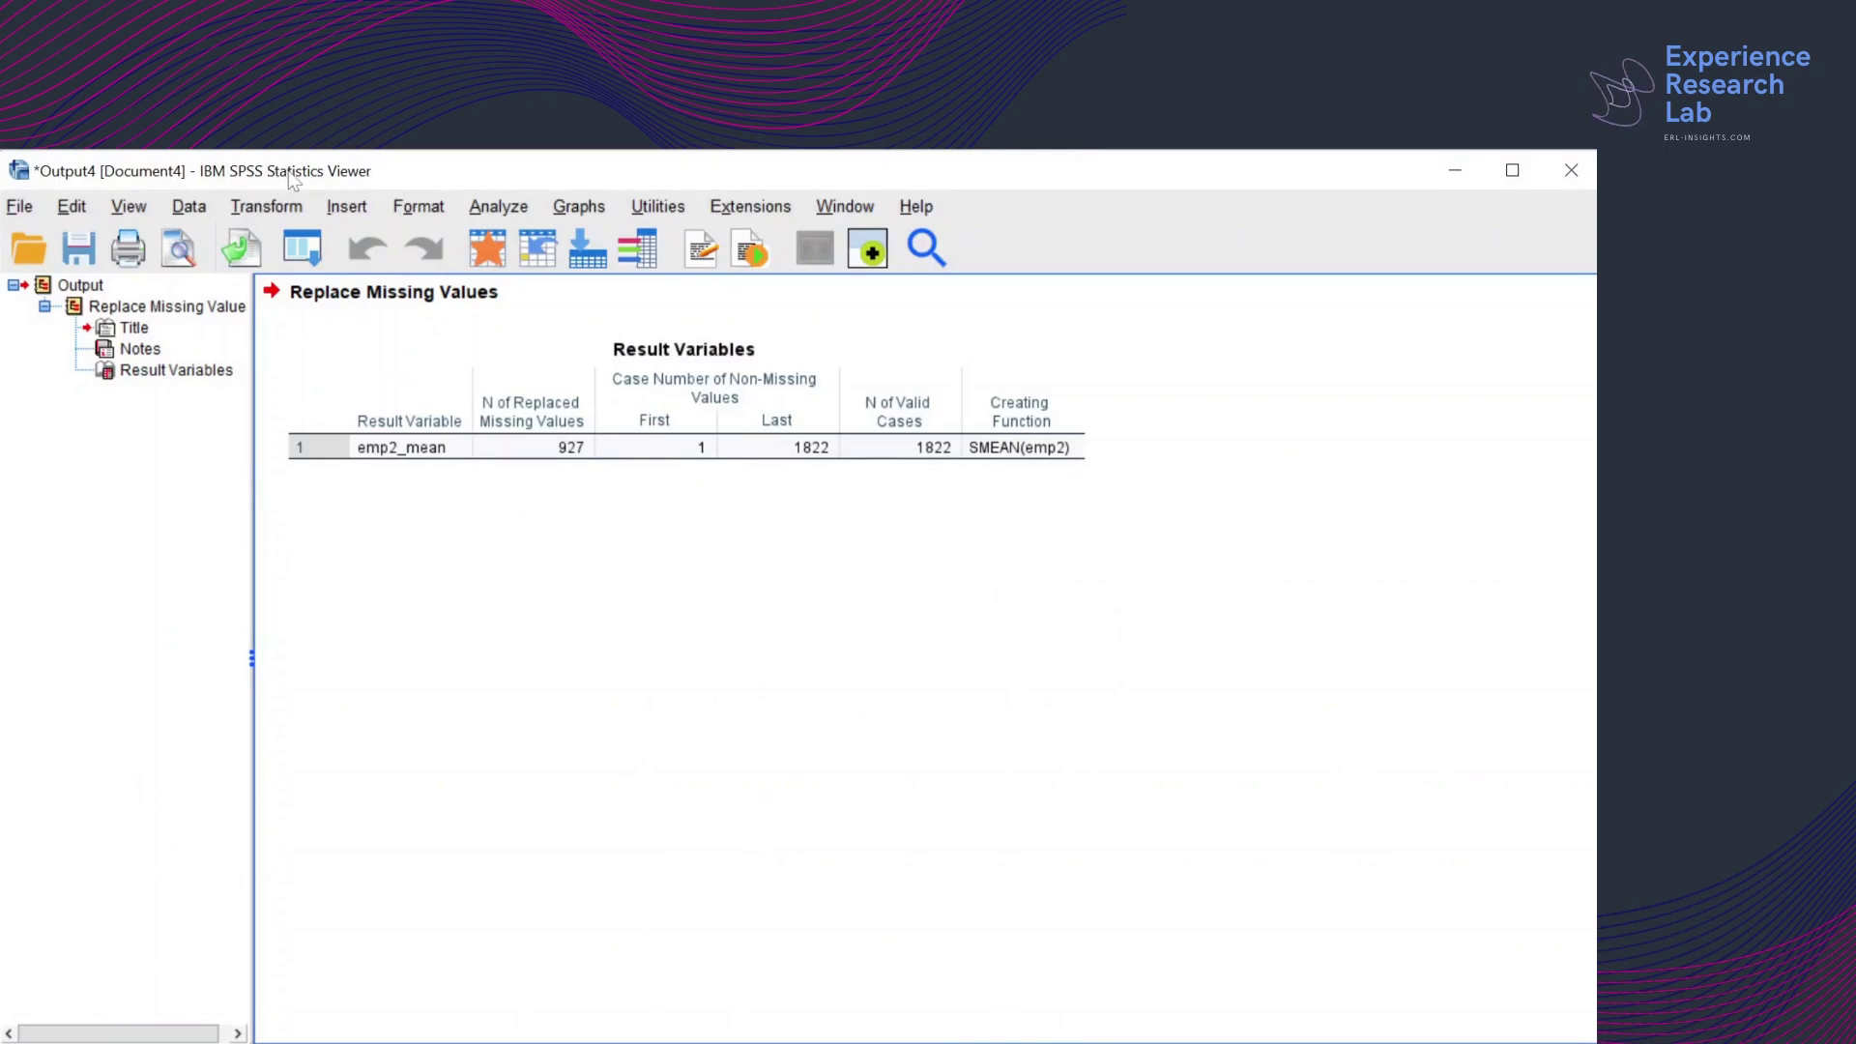
Examine the Result Variables table in the output for the replaced values, valid cases and creating function of emp2_mean
{"action": "left_click", "coordinate": [143, 348]}
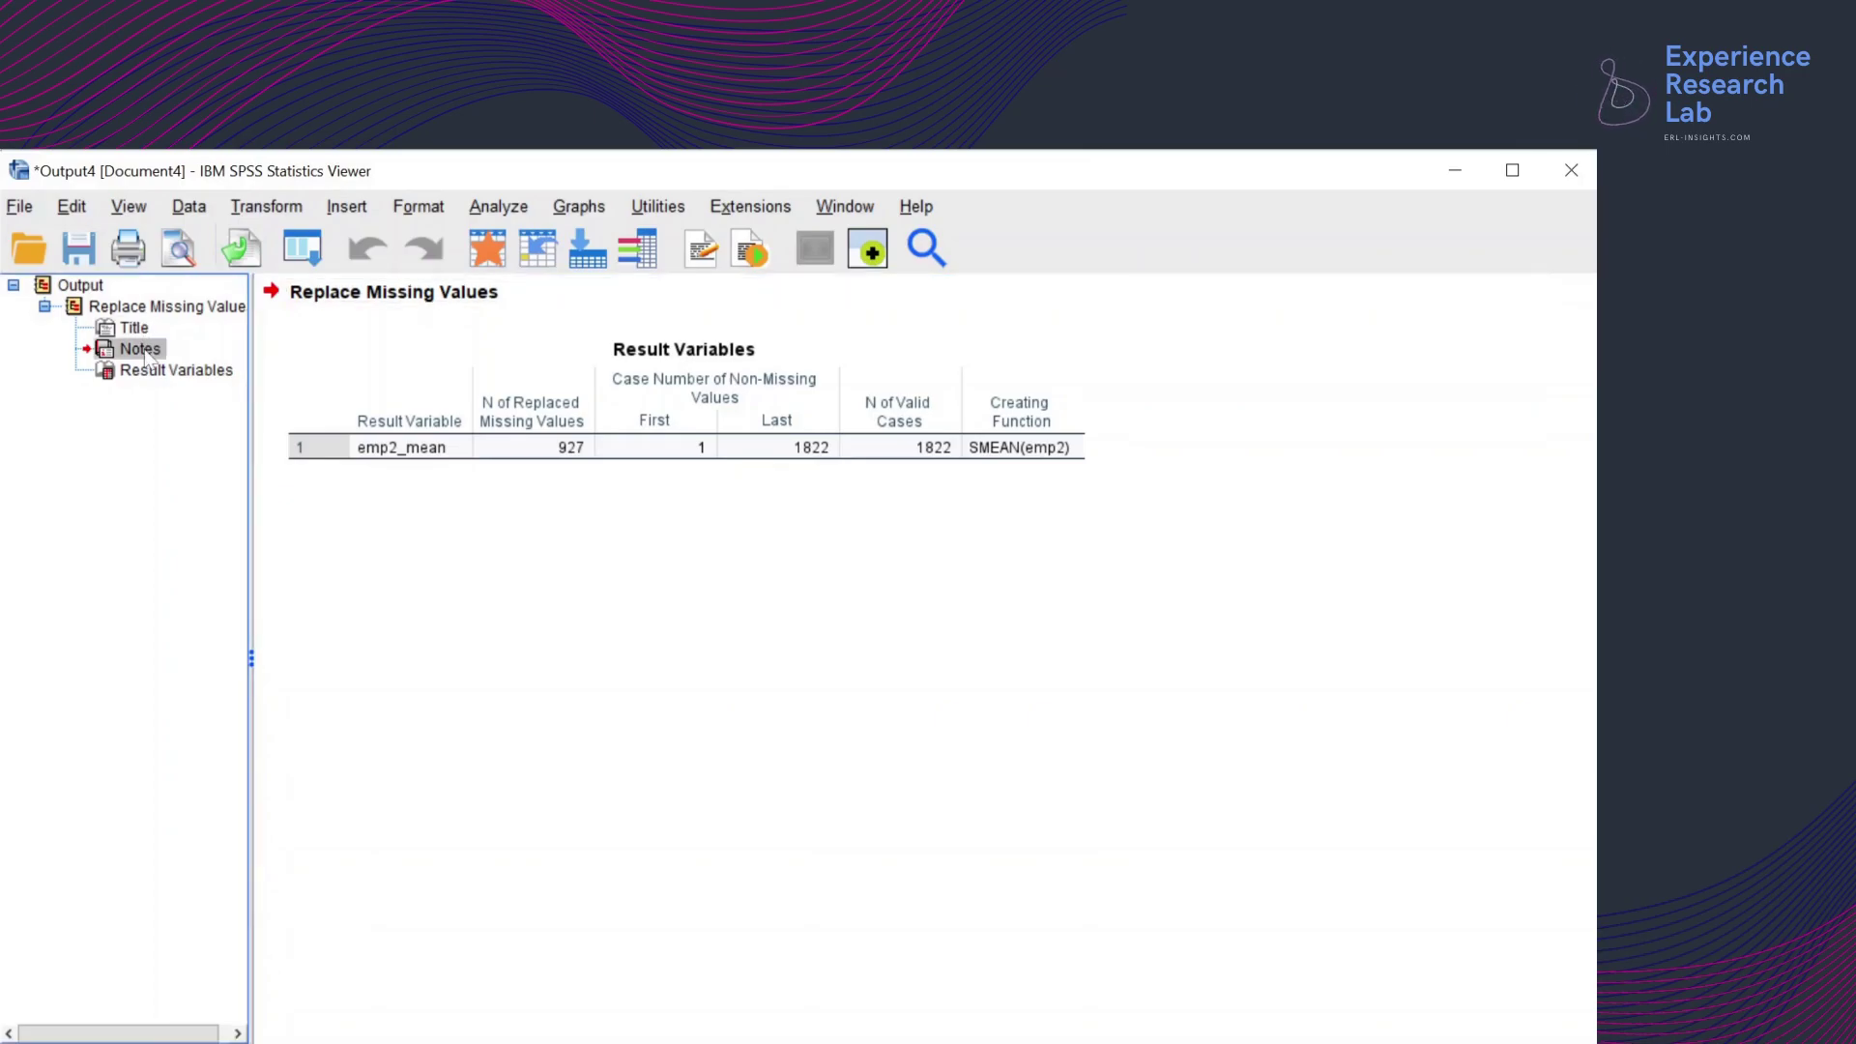
{"action": "left_click", "coordinate": [148, 372]}
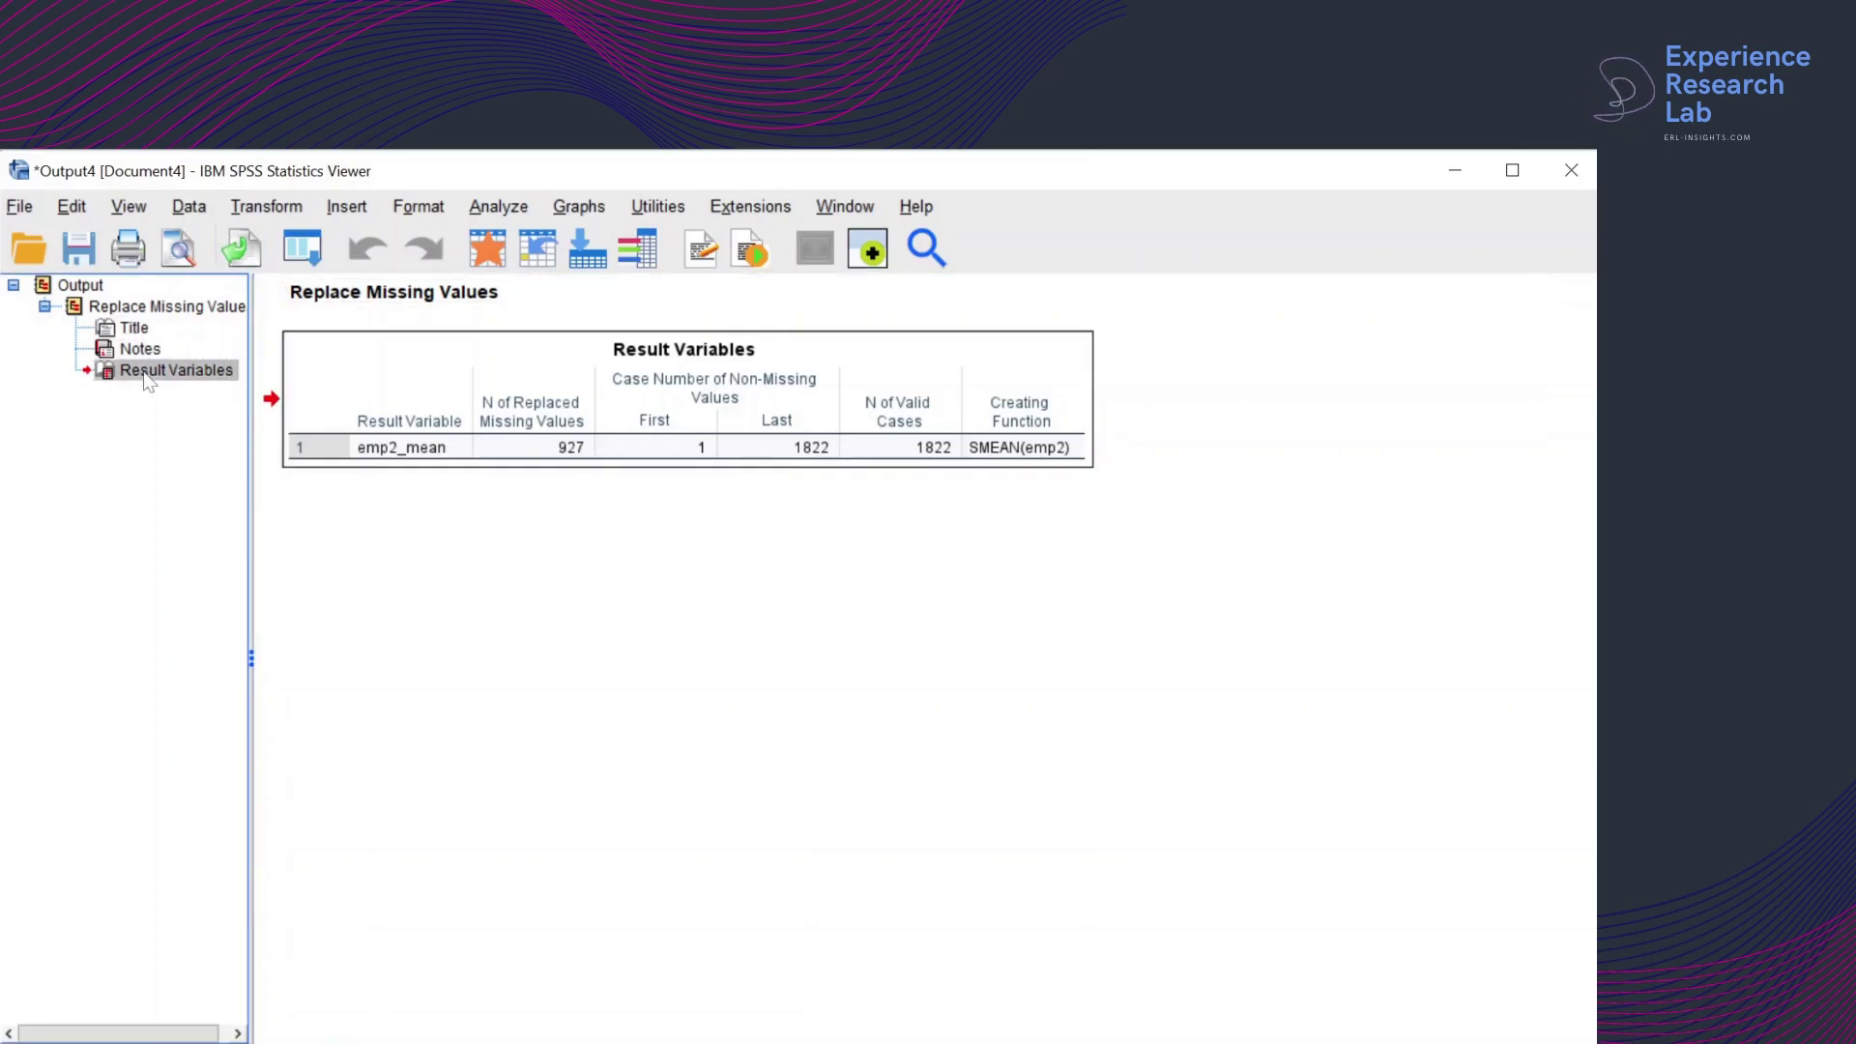
{"action": "left_click", "coordinate": [390, 485]}
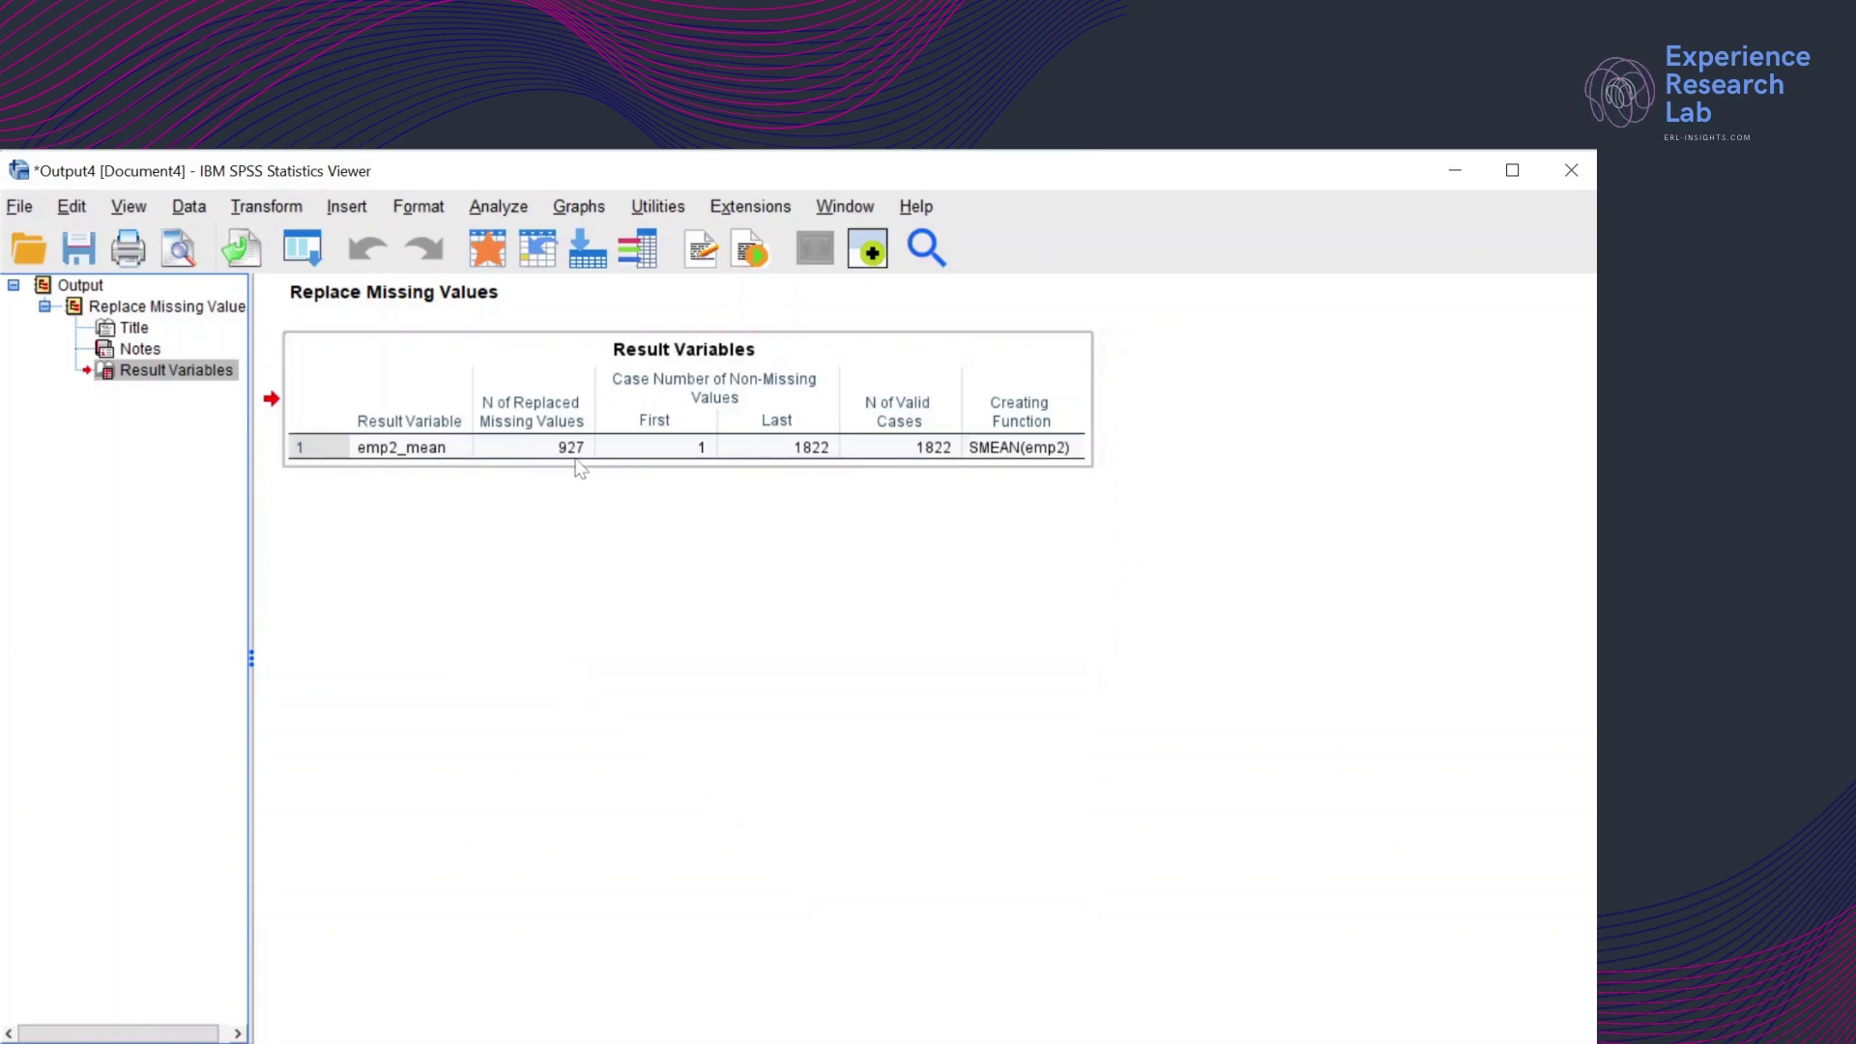
{"action": "left_click", "coordinate": [509, 464]}
{"action": "left_click", "coordinate": [1032, 484]}
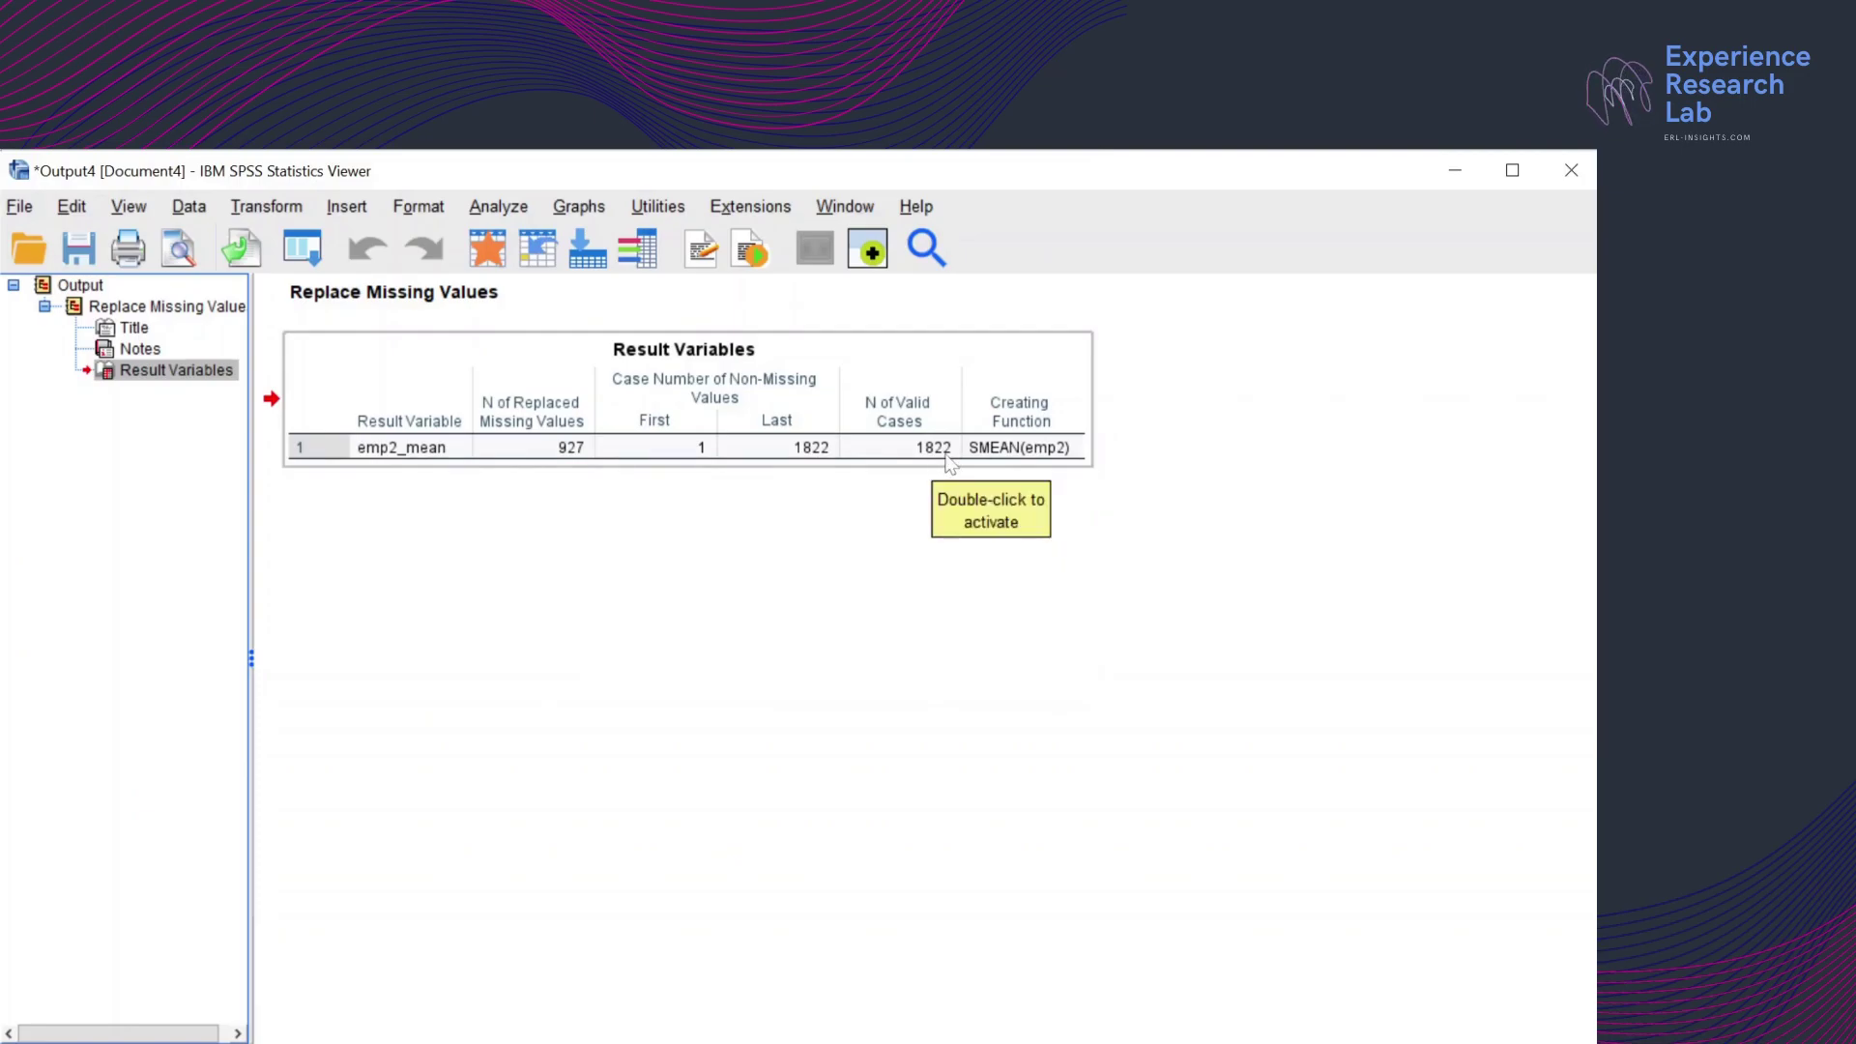
{"action": "left_click", "coordinate": [908, 360]}
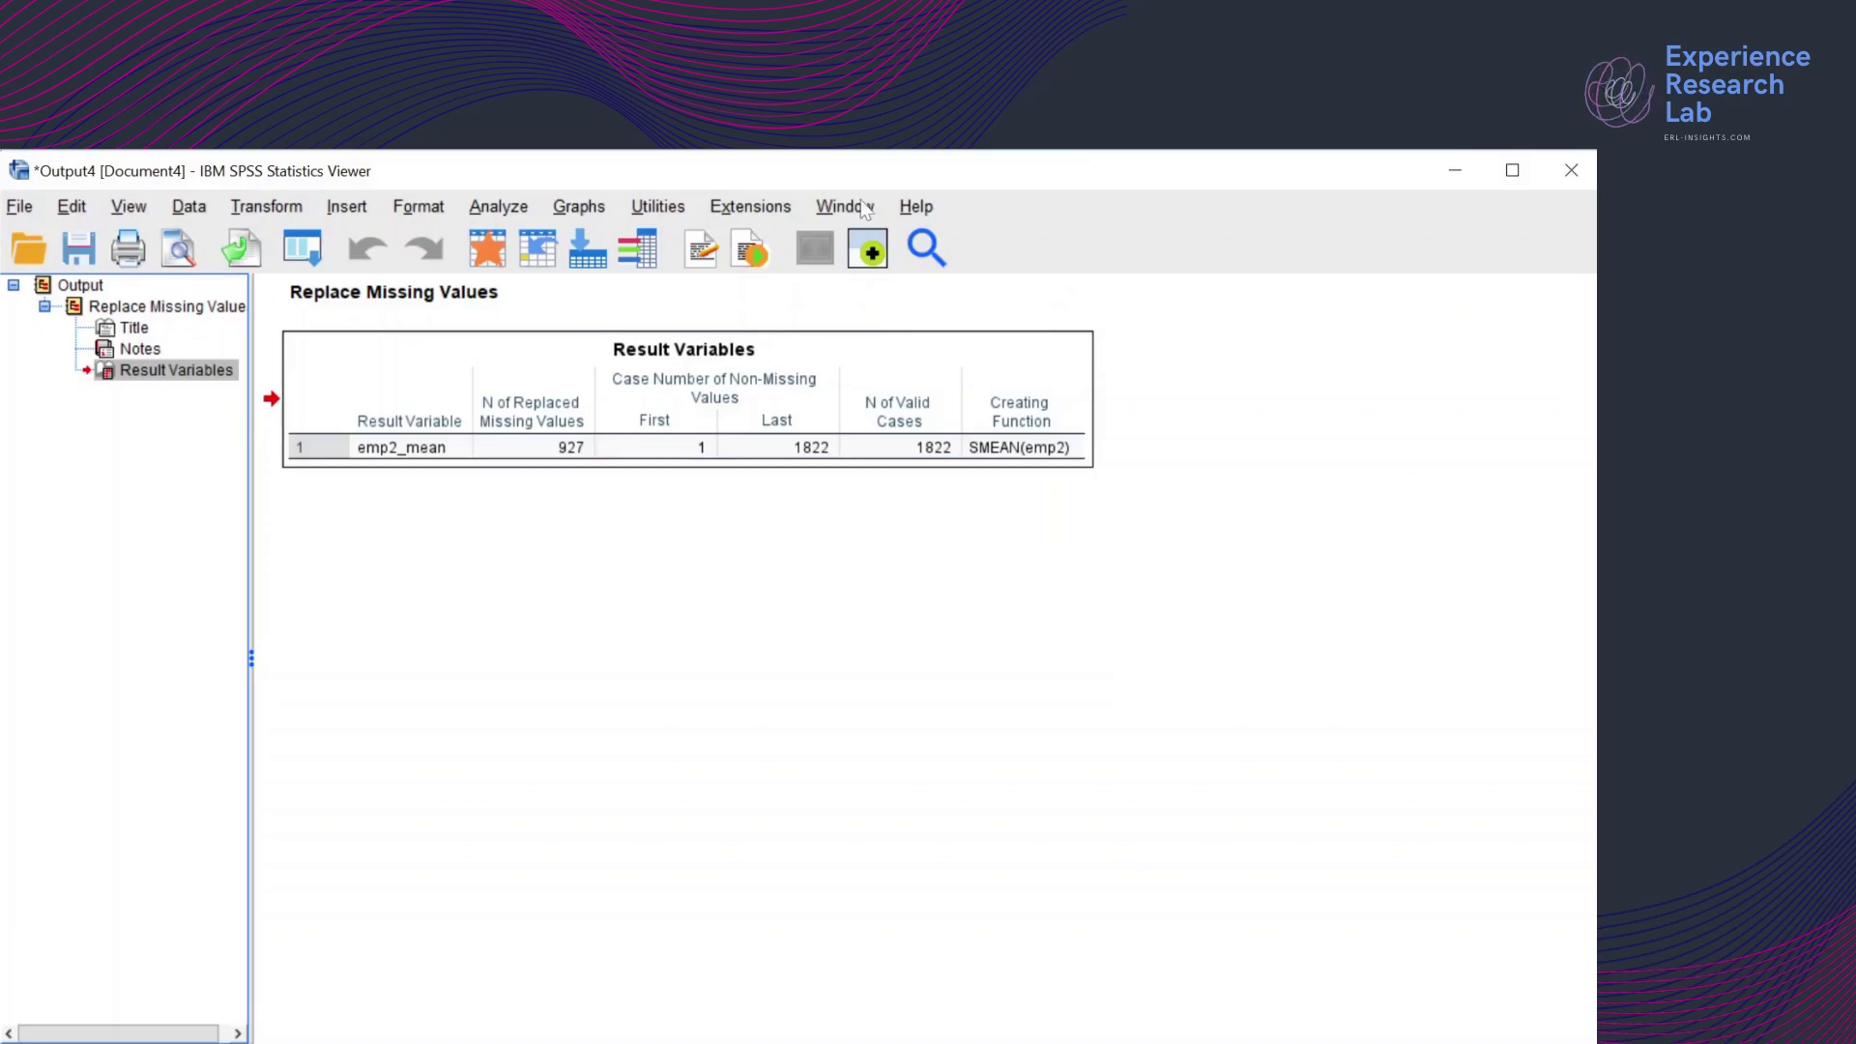
Return to the profit.sav data and compare emp2_mean with emp2 and emp2trans in rows 7 to 15
{"action": "left_click", "coordinate": [863, 207]}
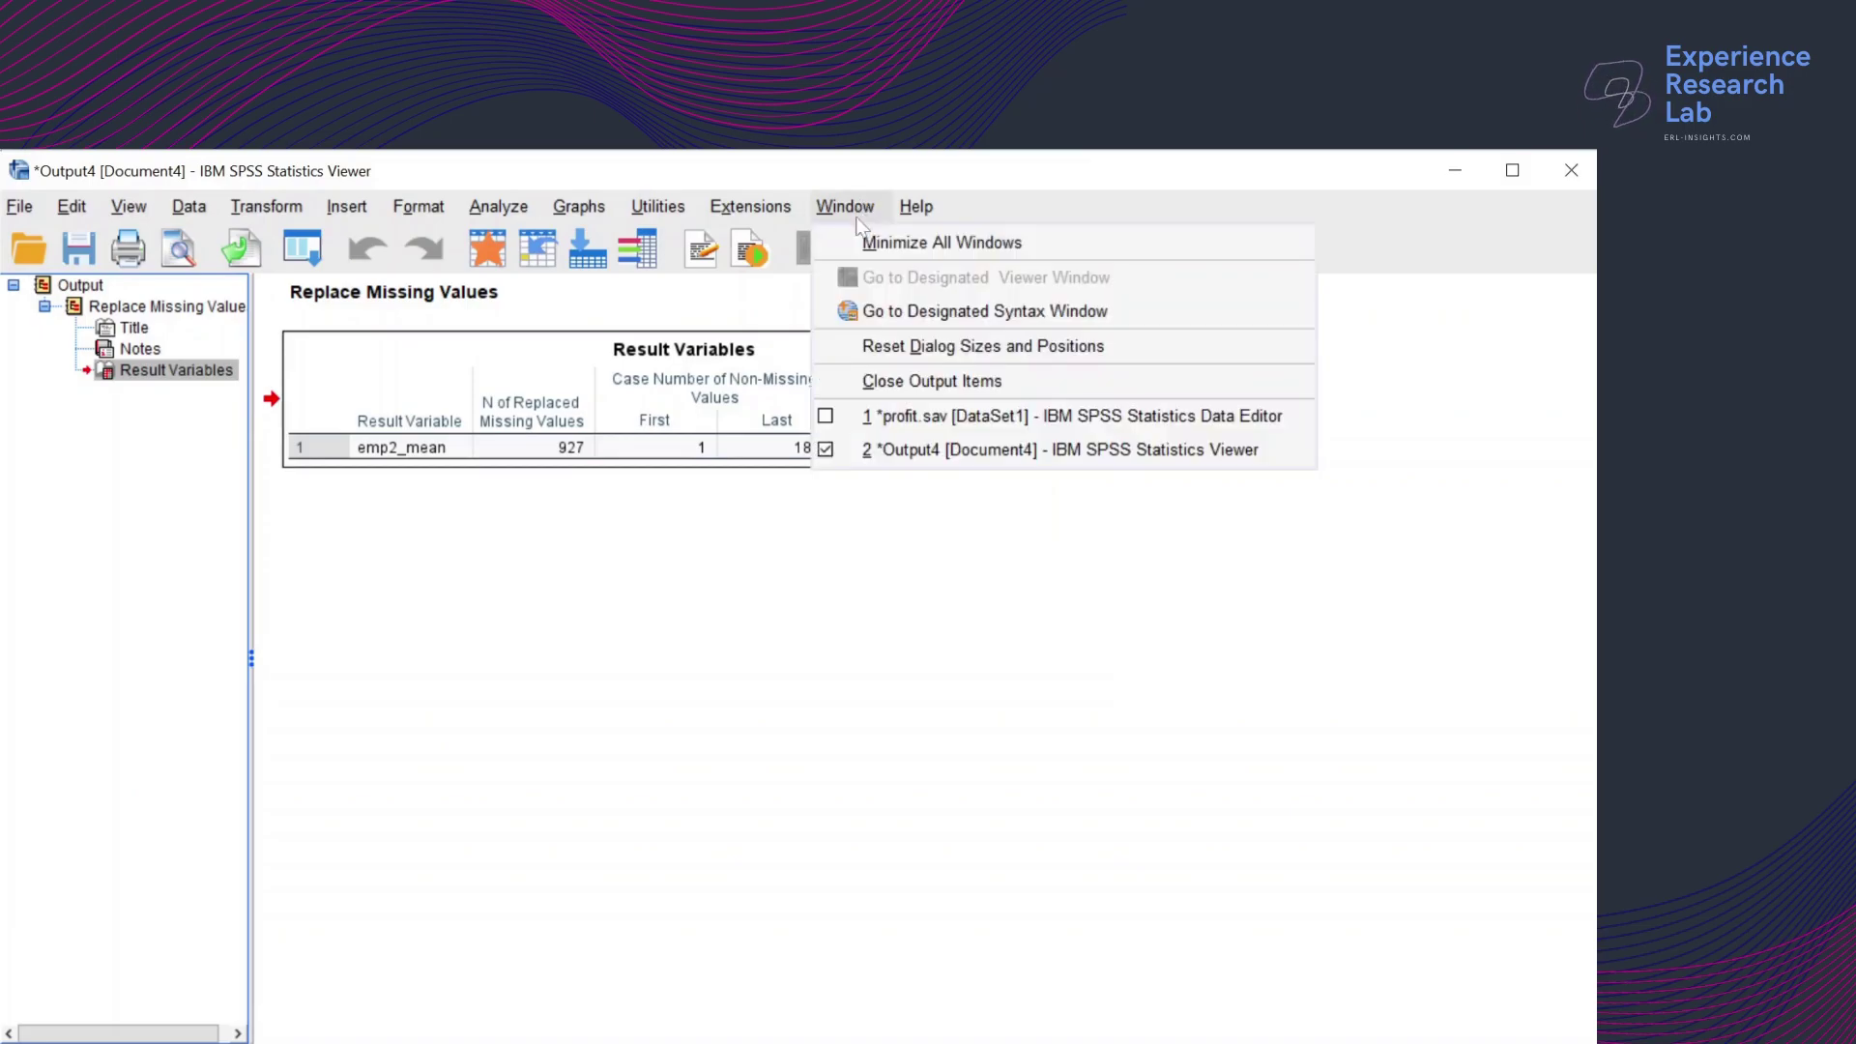
{"action": "left_click", "coordinate": [901, 421]}
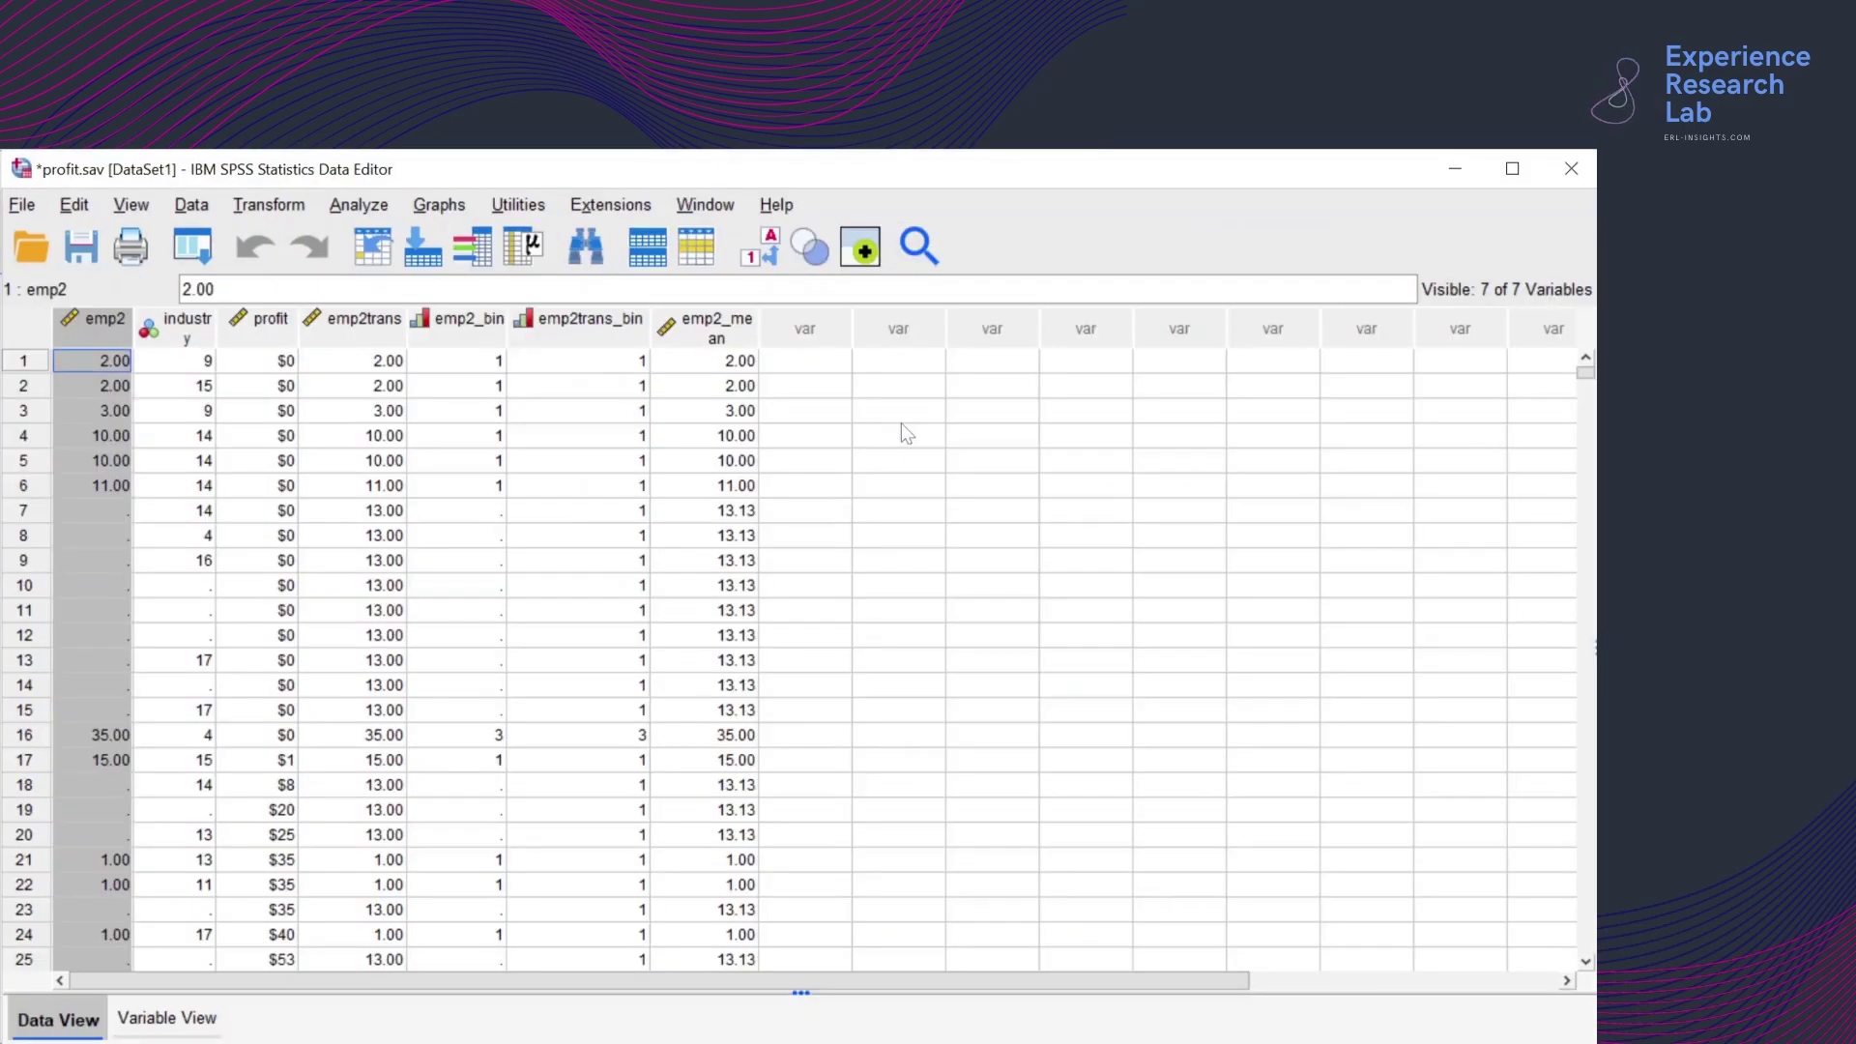
{"action": "left_click", "coordinate": [723, 335]}
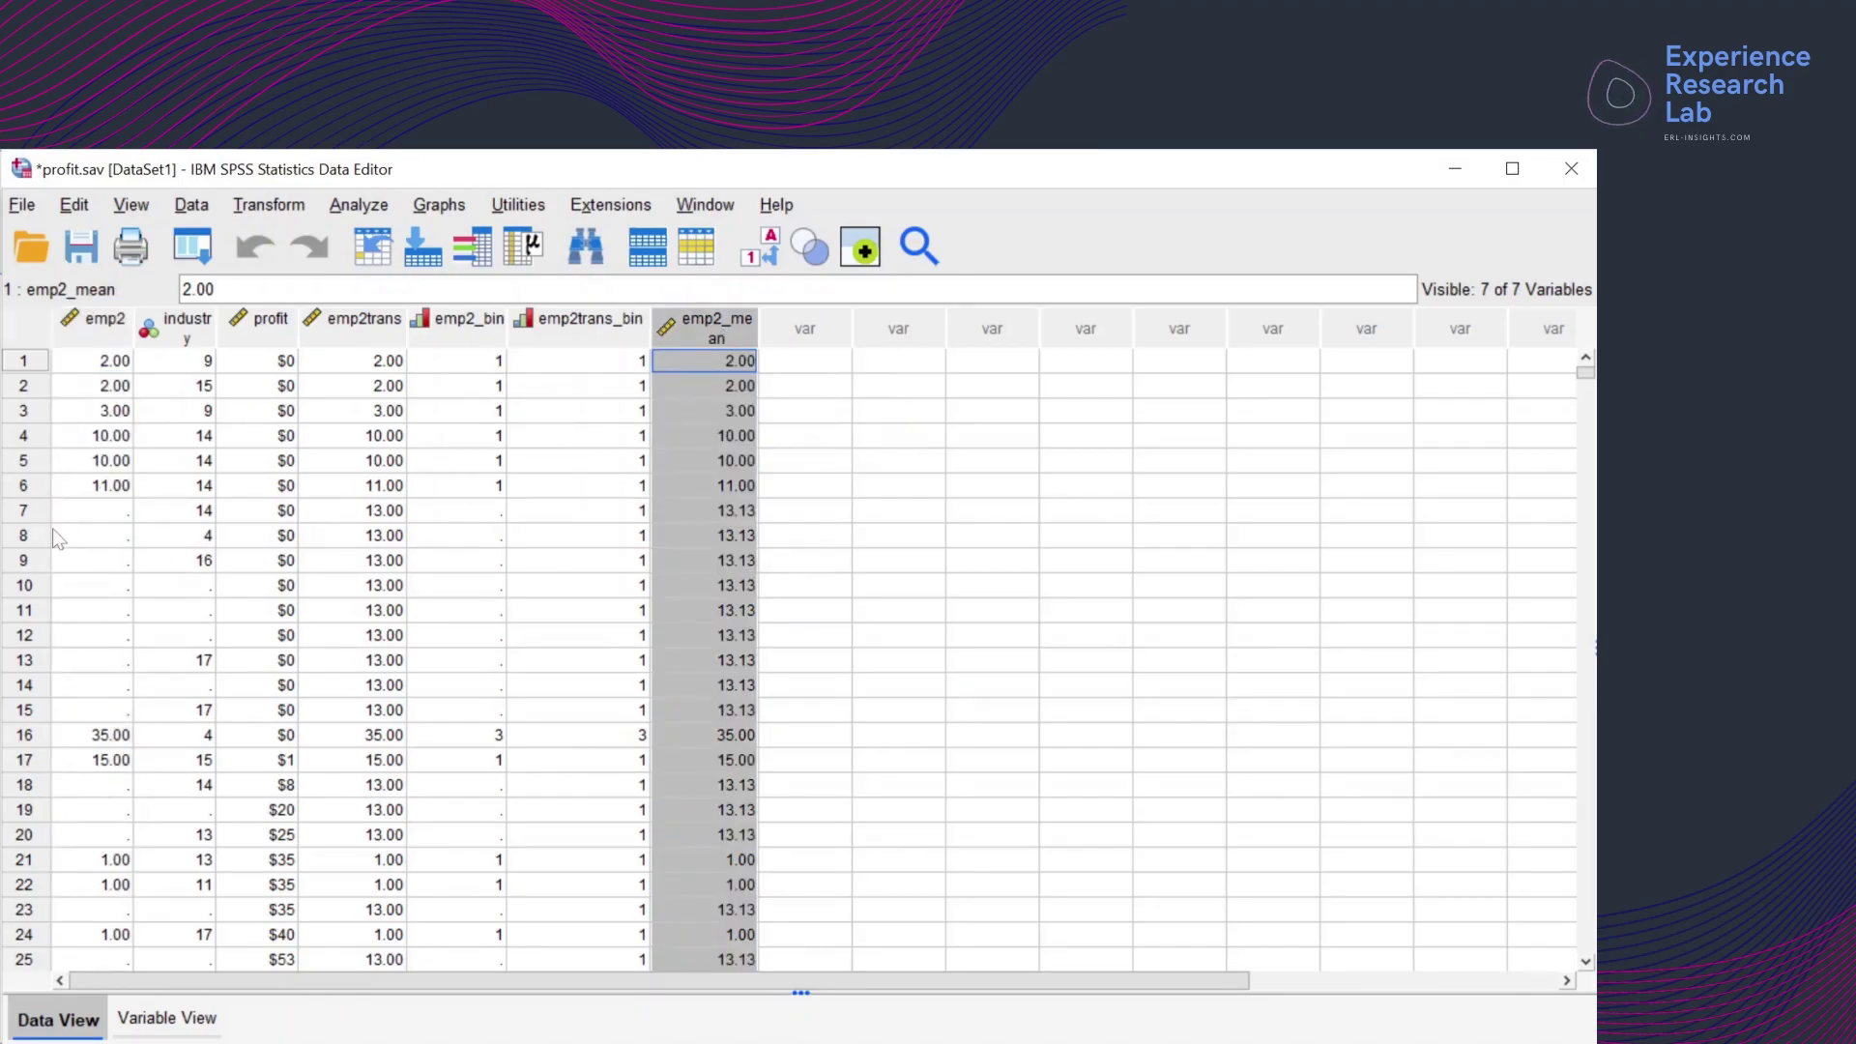
{"action": "left_click", "coordinate": [25, 511]}
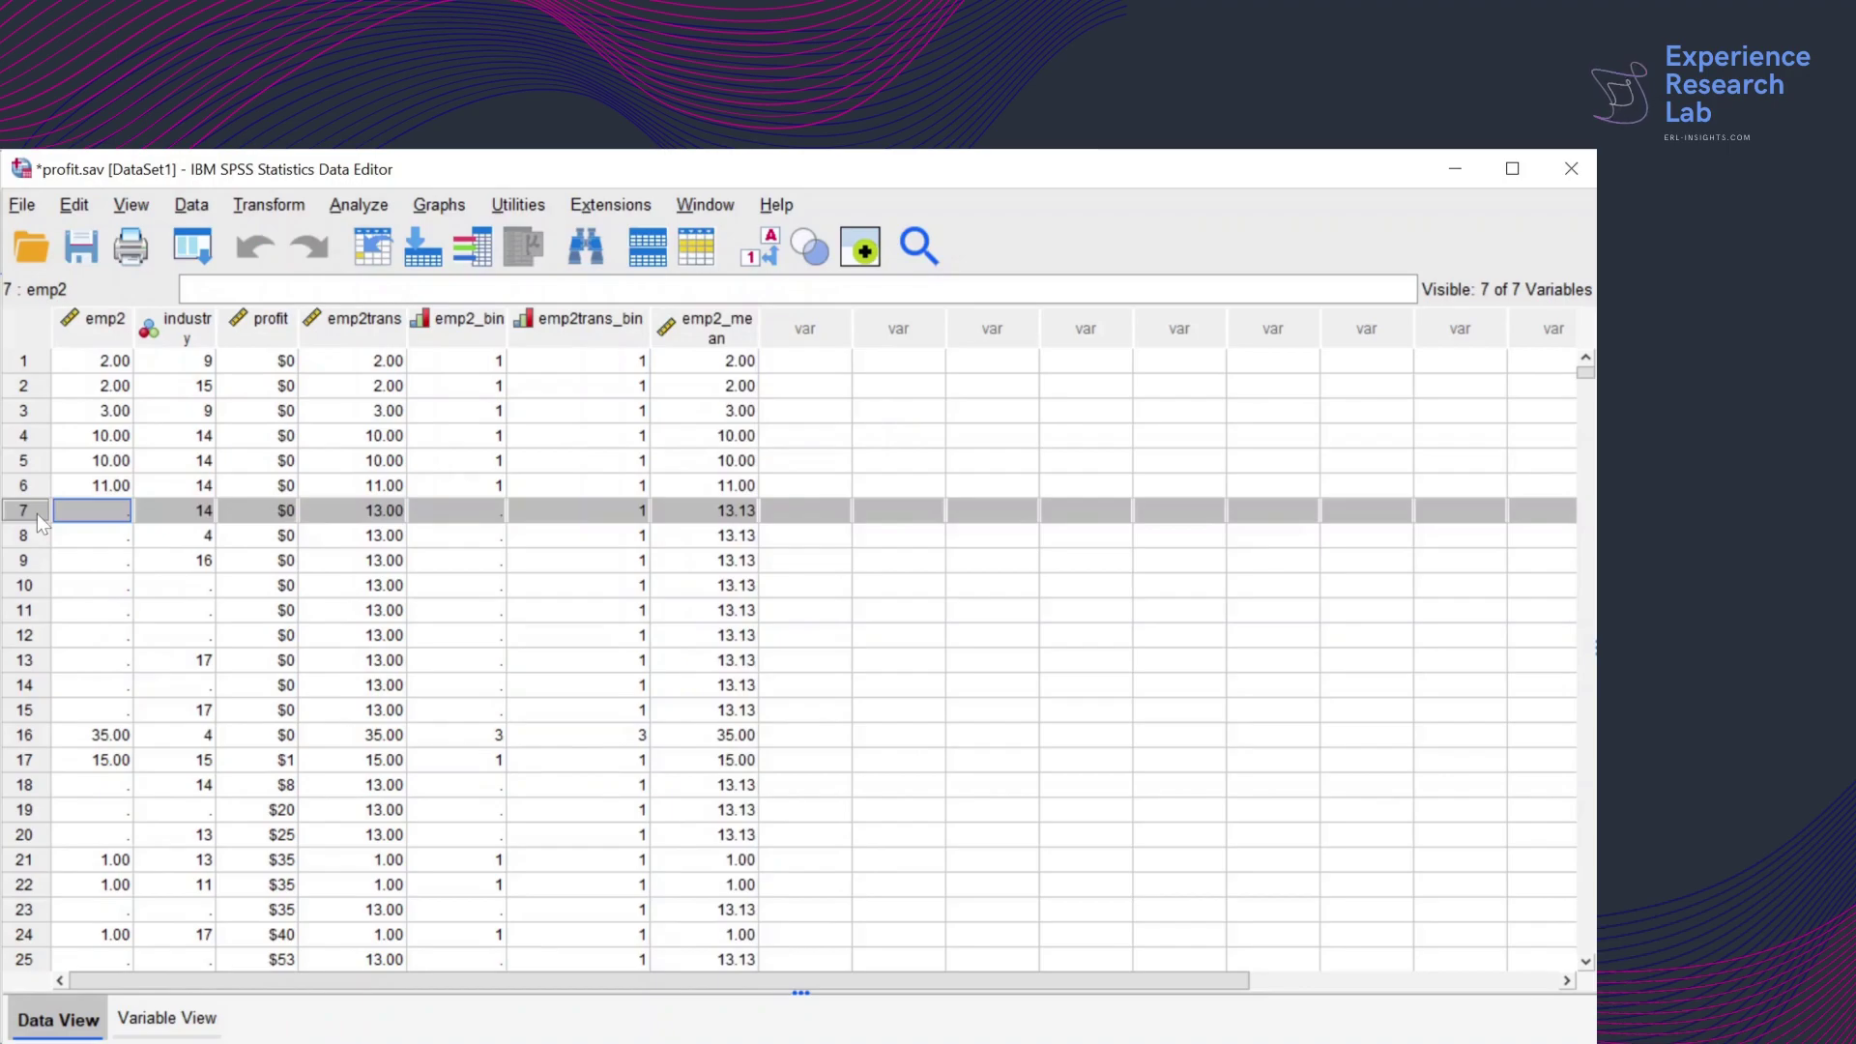
{"action": "left_click", "coordinate": [28, 714], "text": "shift"}
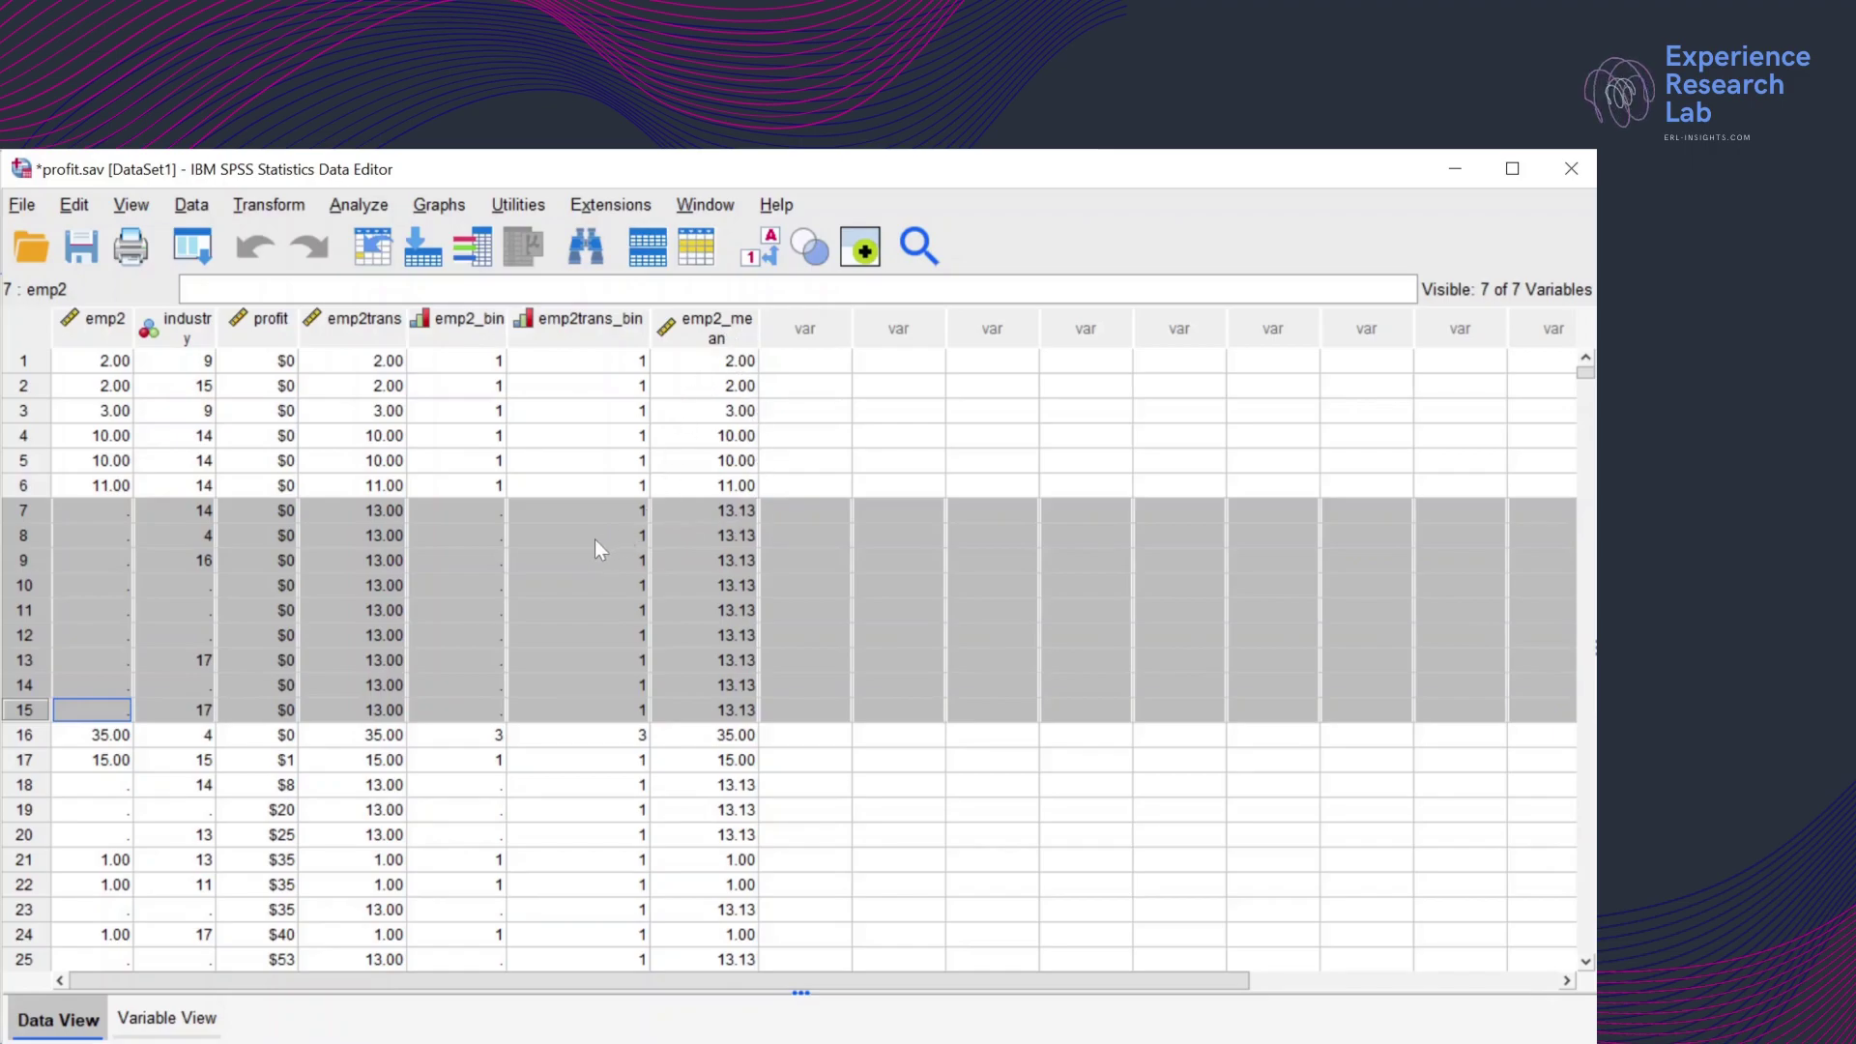
{"action": "left_click", "coordinate": [374, 510]}
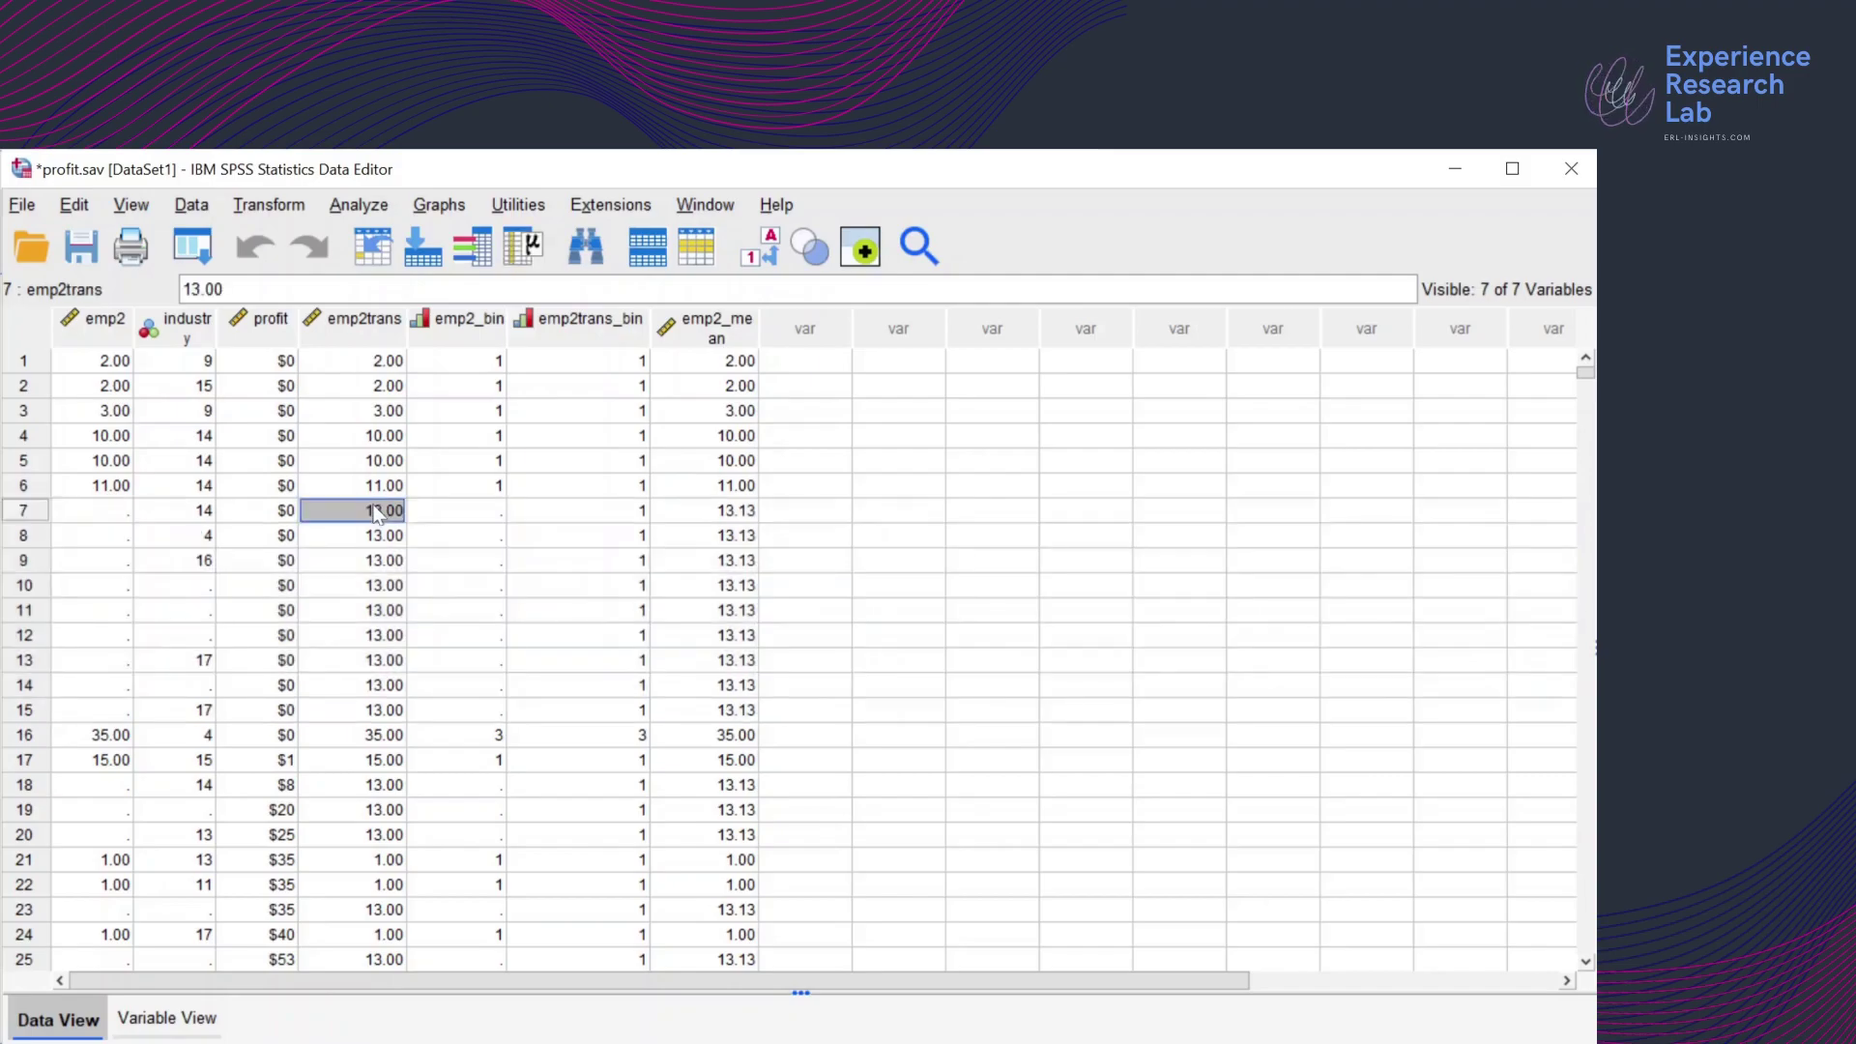
{"action": "left_click", "coordinate": [375, 536]}
{"action": "left_click", "coordinate": [376, 562]}
{"action": "left_click", "coordinate": [377, 584]}
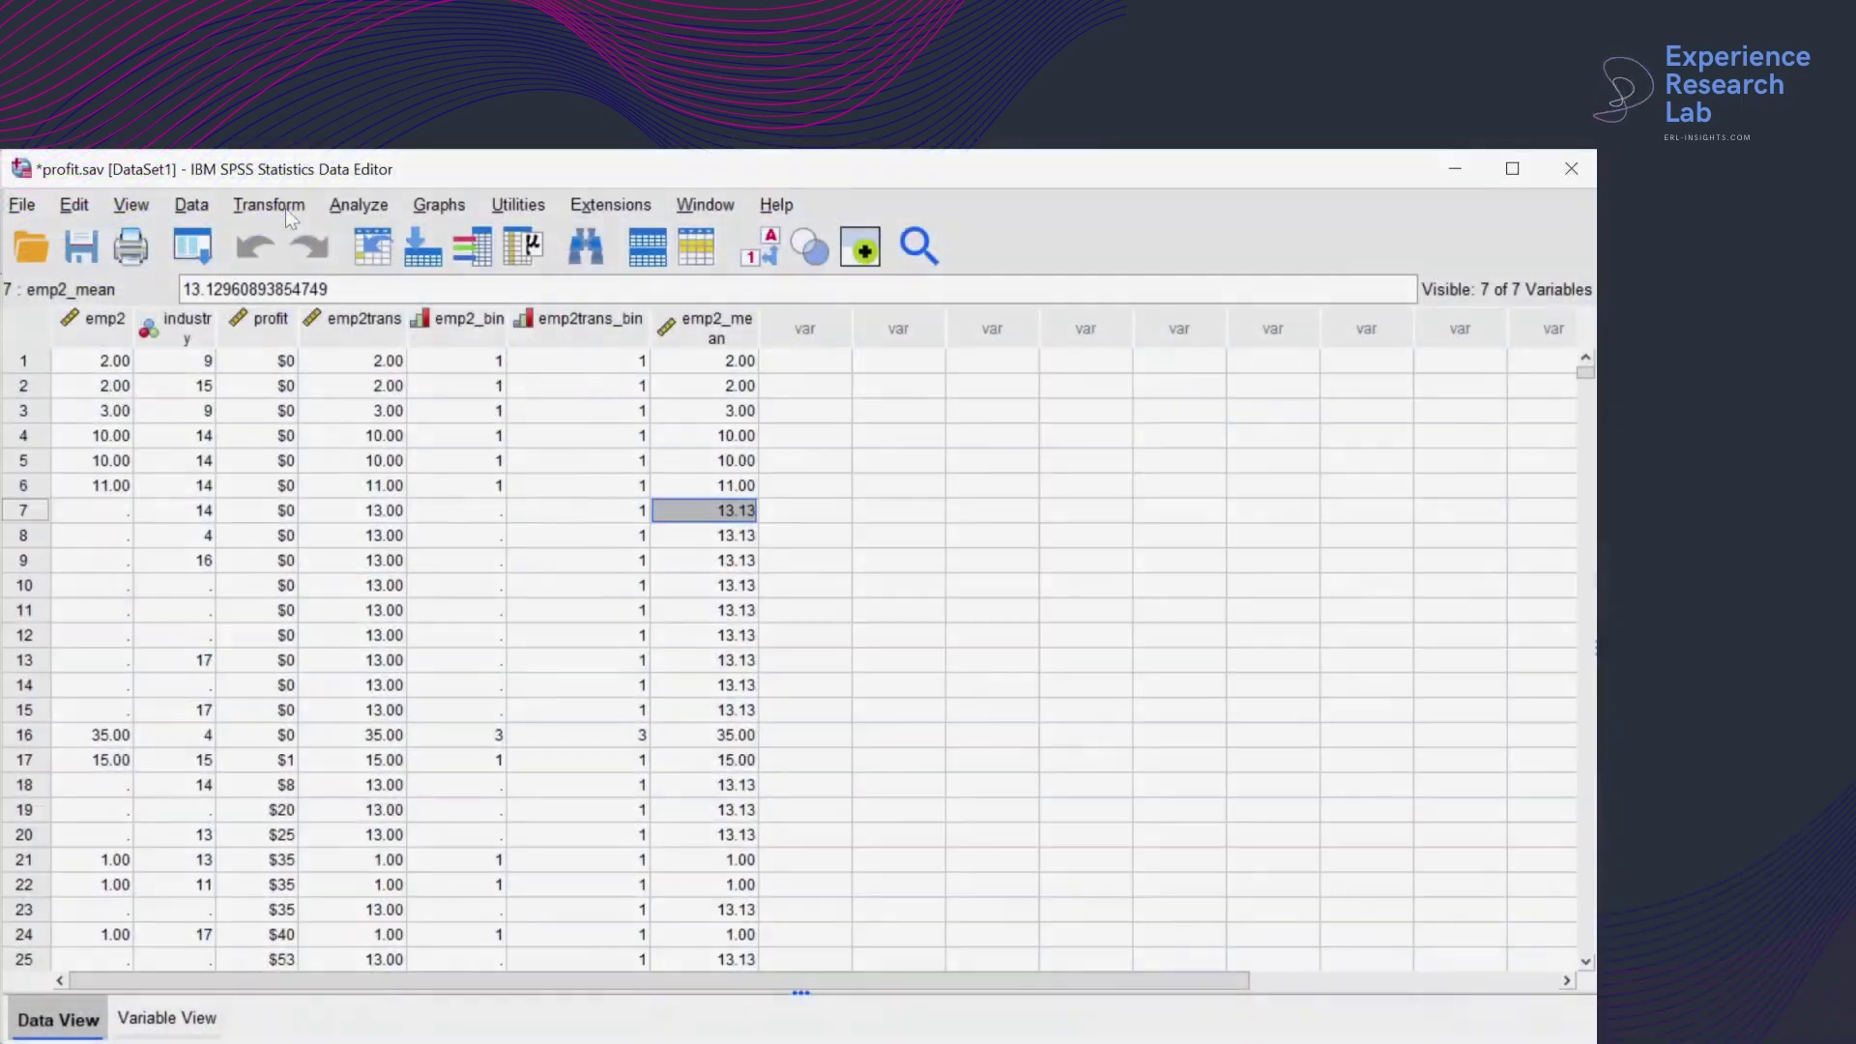
Set up Replace Missing Values for emp2 with the new variable name emp2_meanpoints and the method Mean of nearby points
{"action": "left_click", "coordinate": [286, 207]}
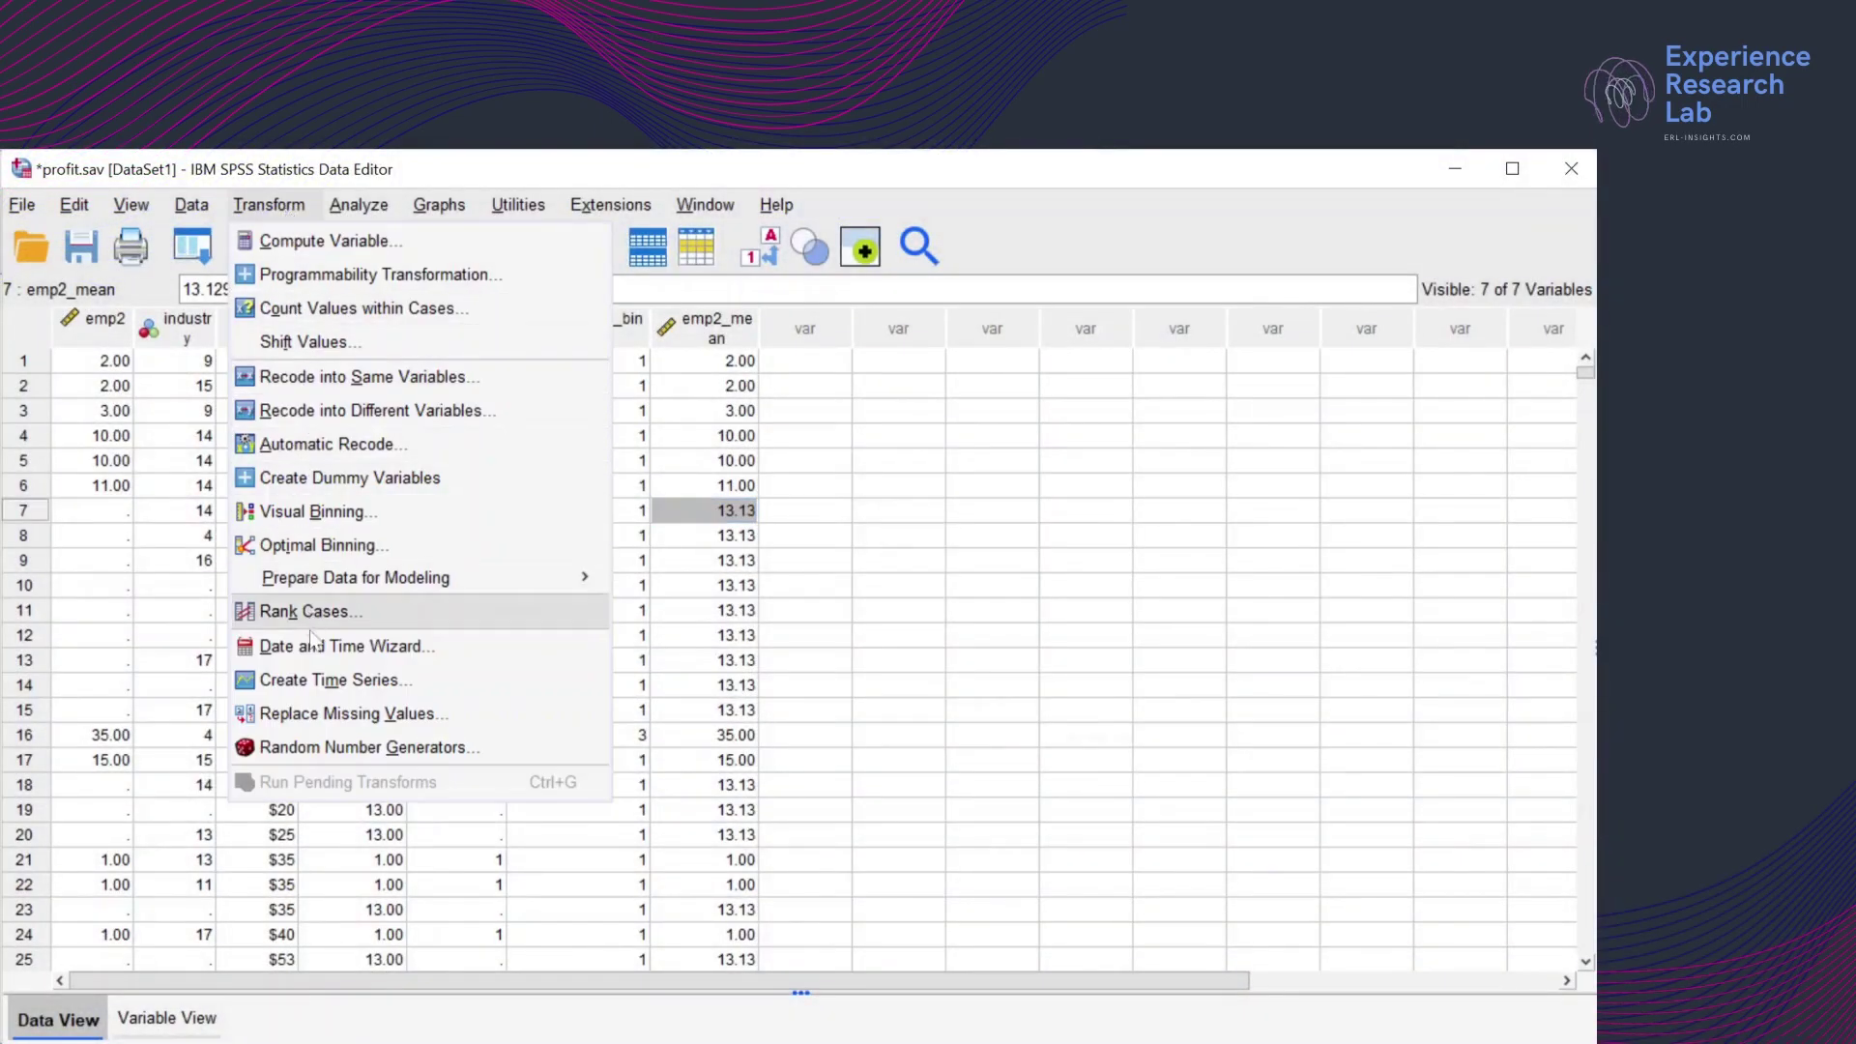
{"action": "left_click", "coordinate": [317, 715]}
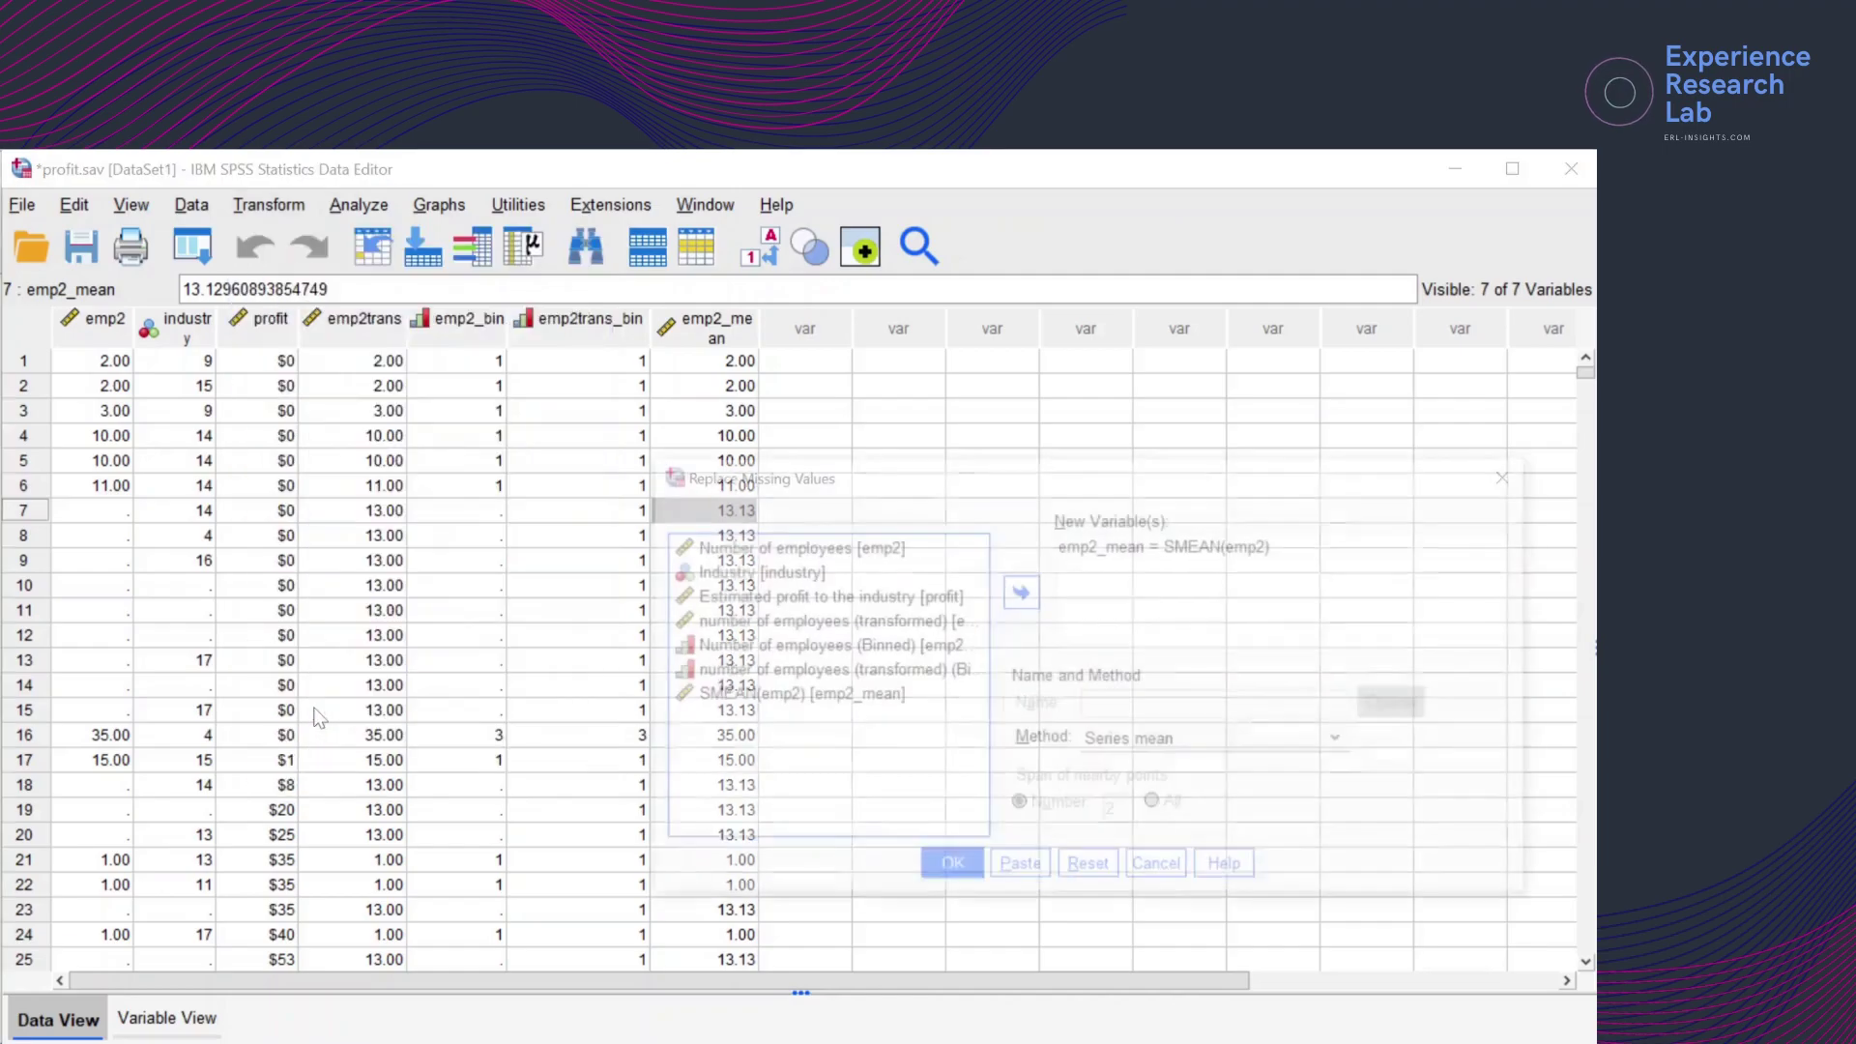
{"action": "left_click", "coordinate": [1169, 547]}
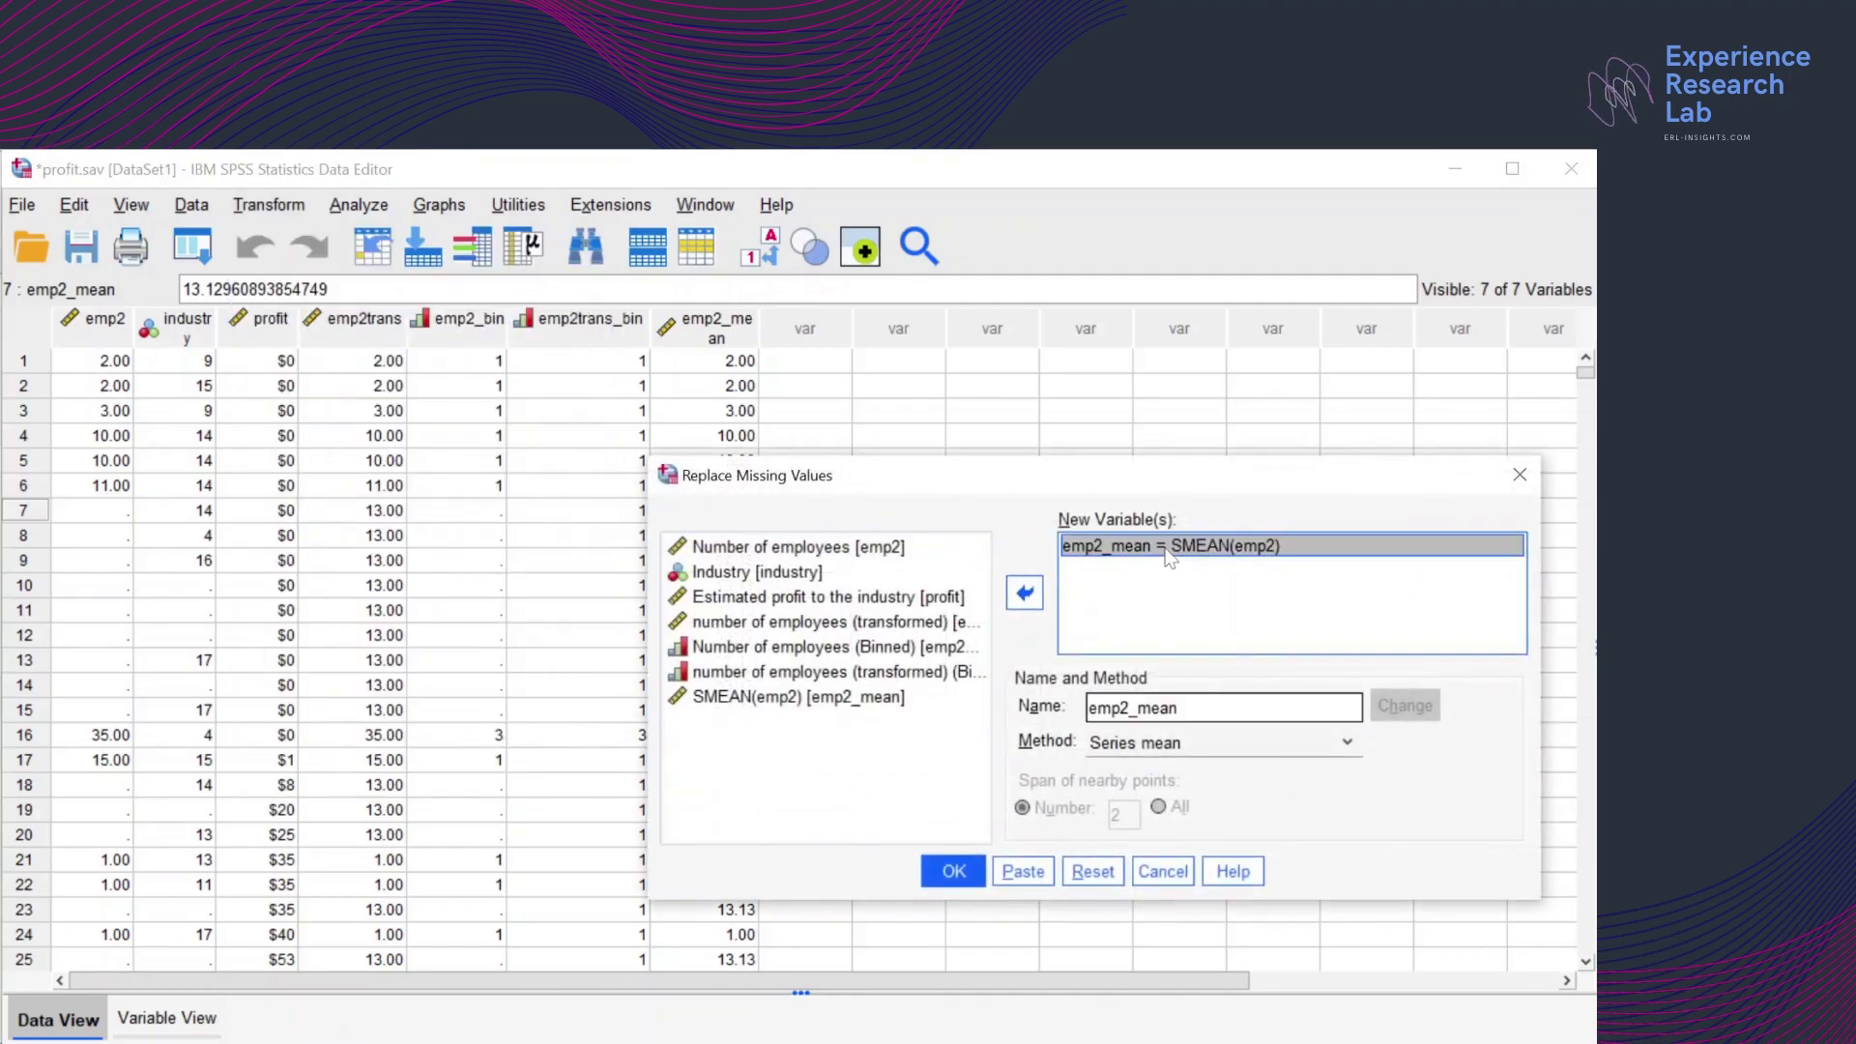
{"action": "double_click", "coordinate": [1157, 708]}
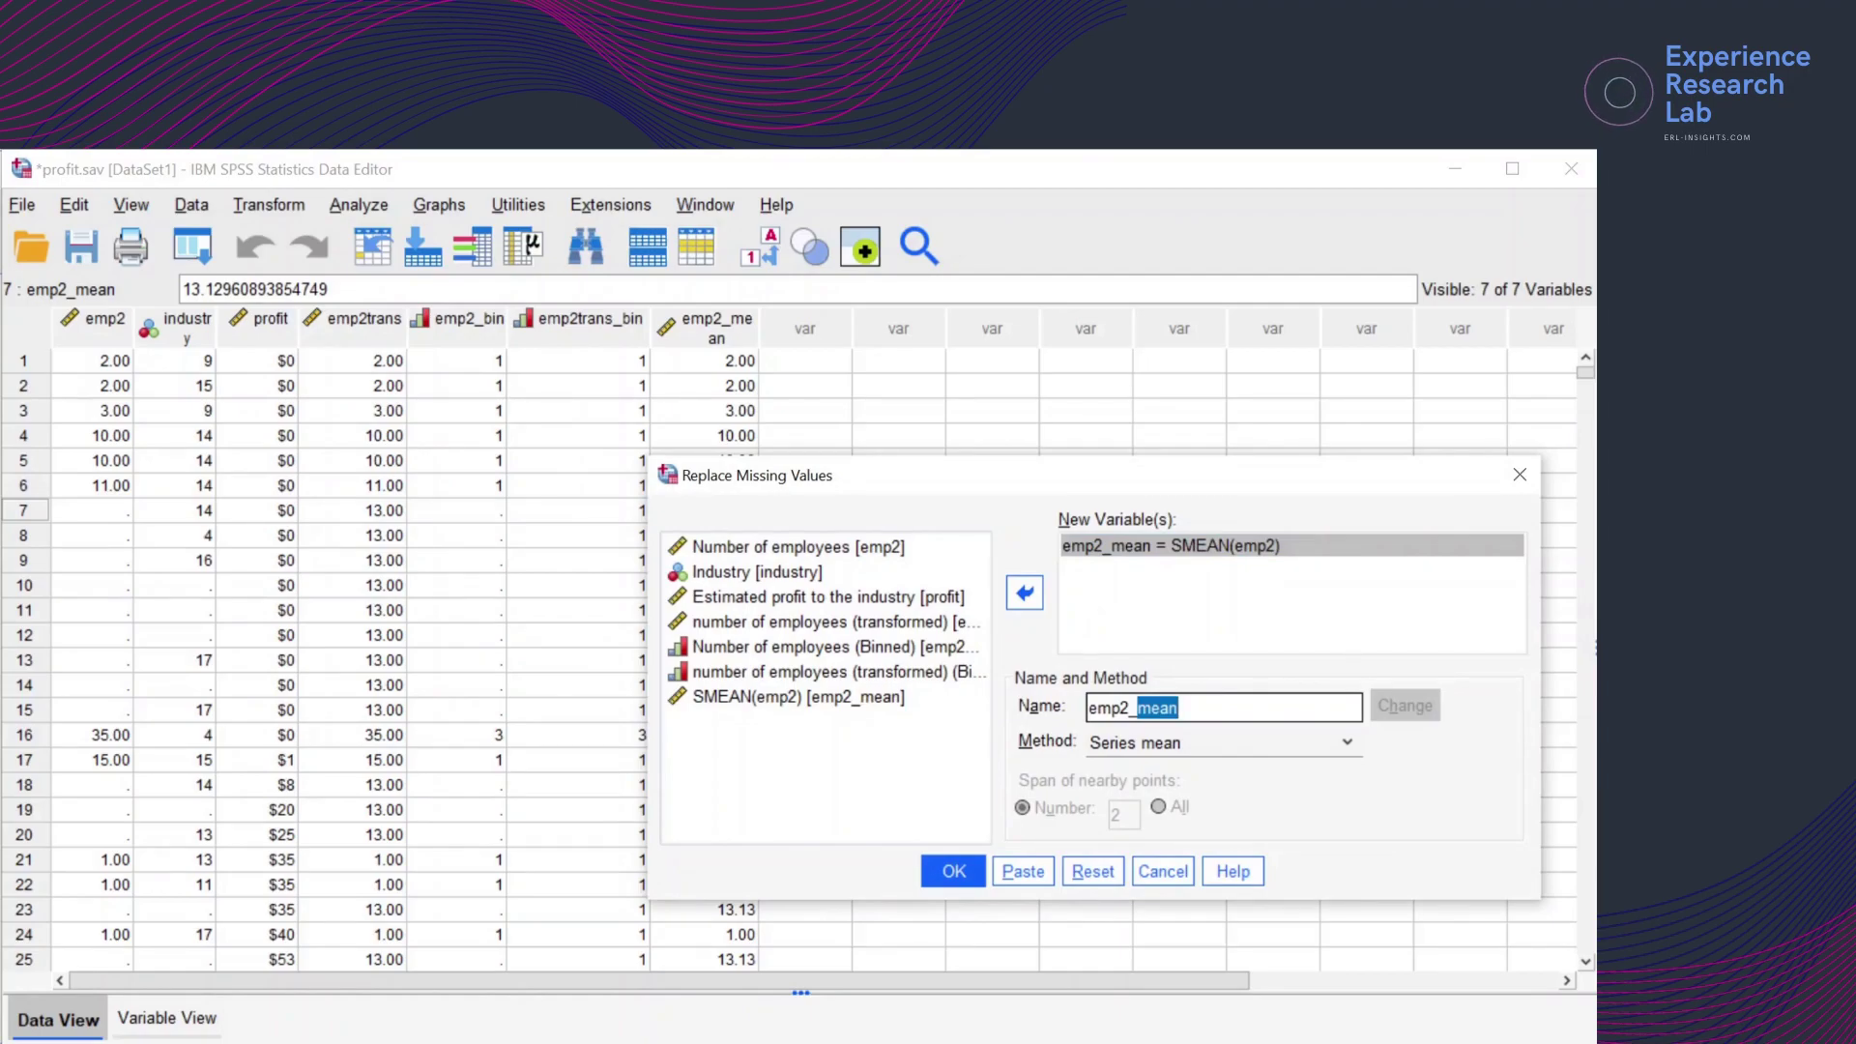
{"action": "key", "text": "End"}
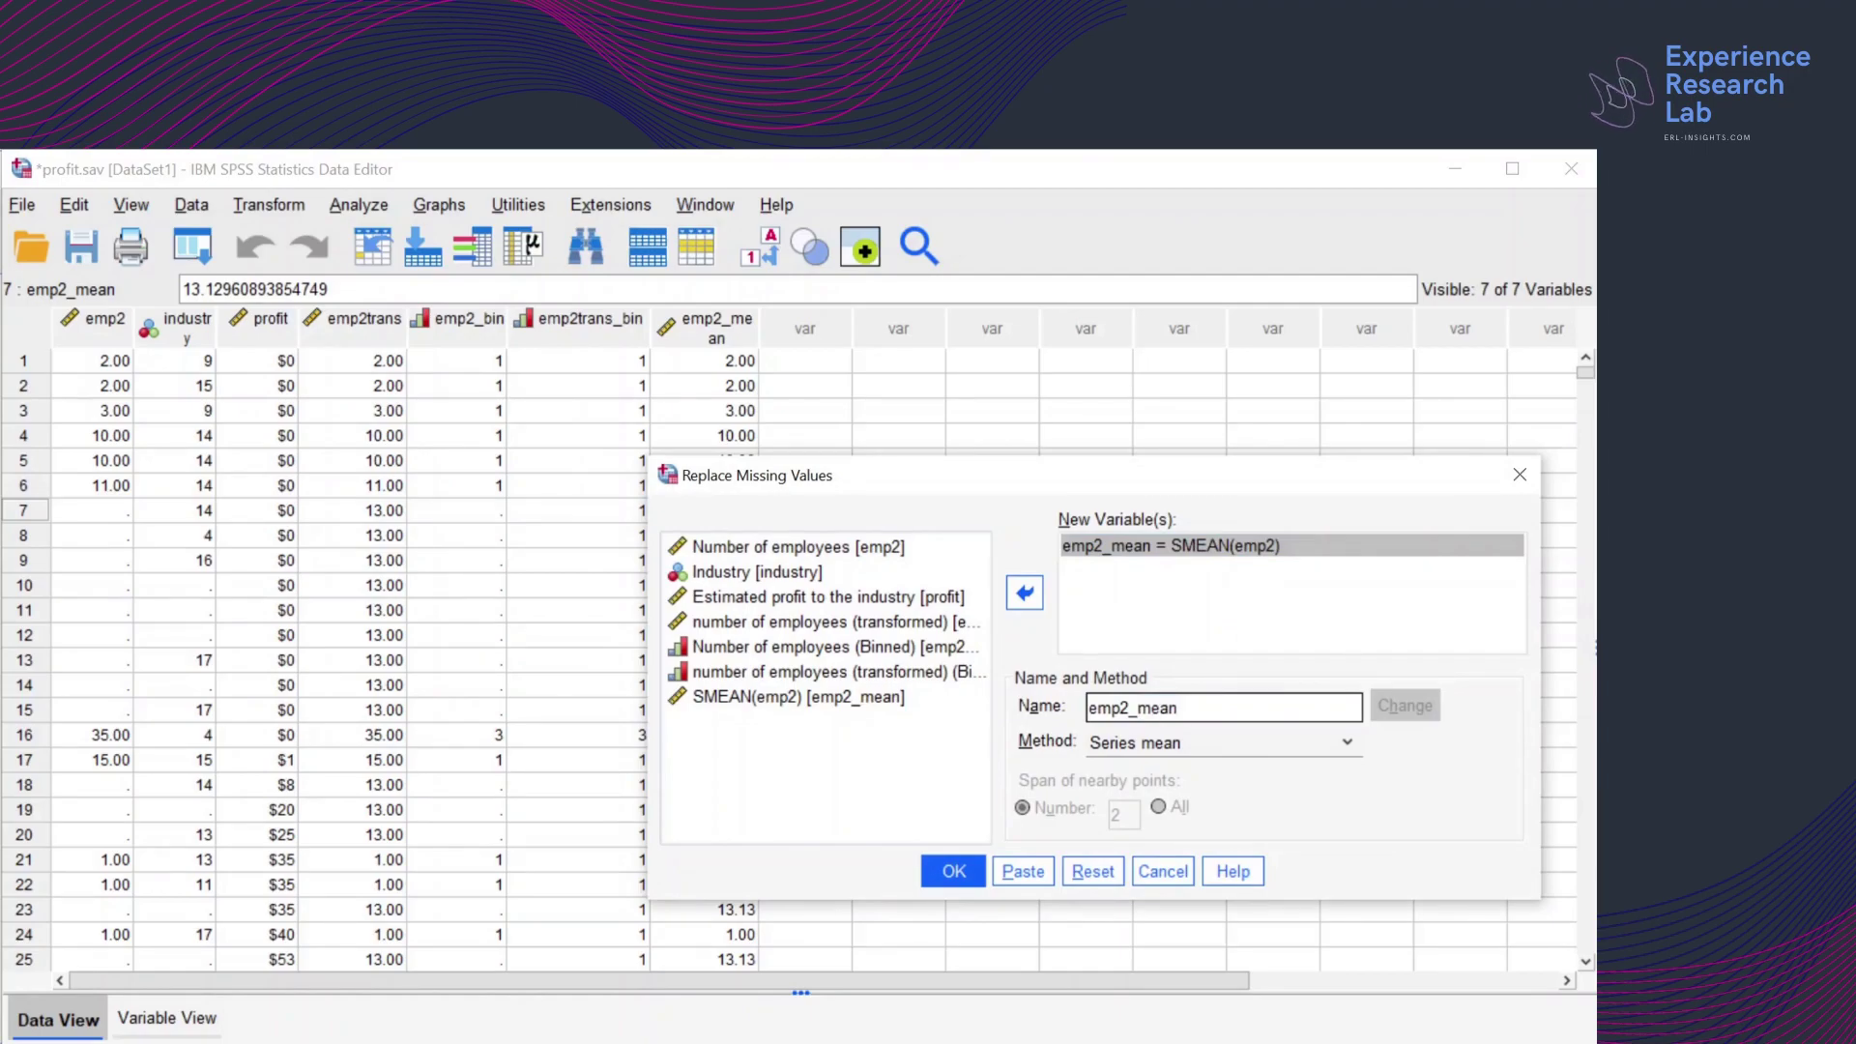
{"action": "type", "text": "points"}
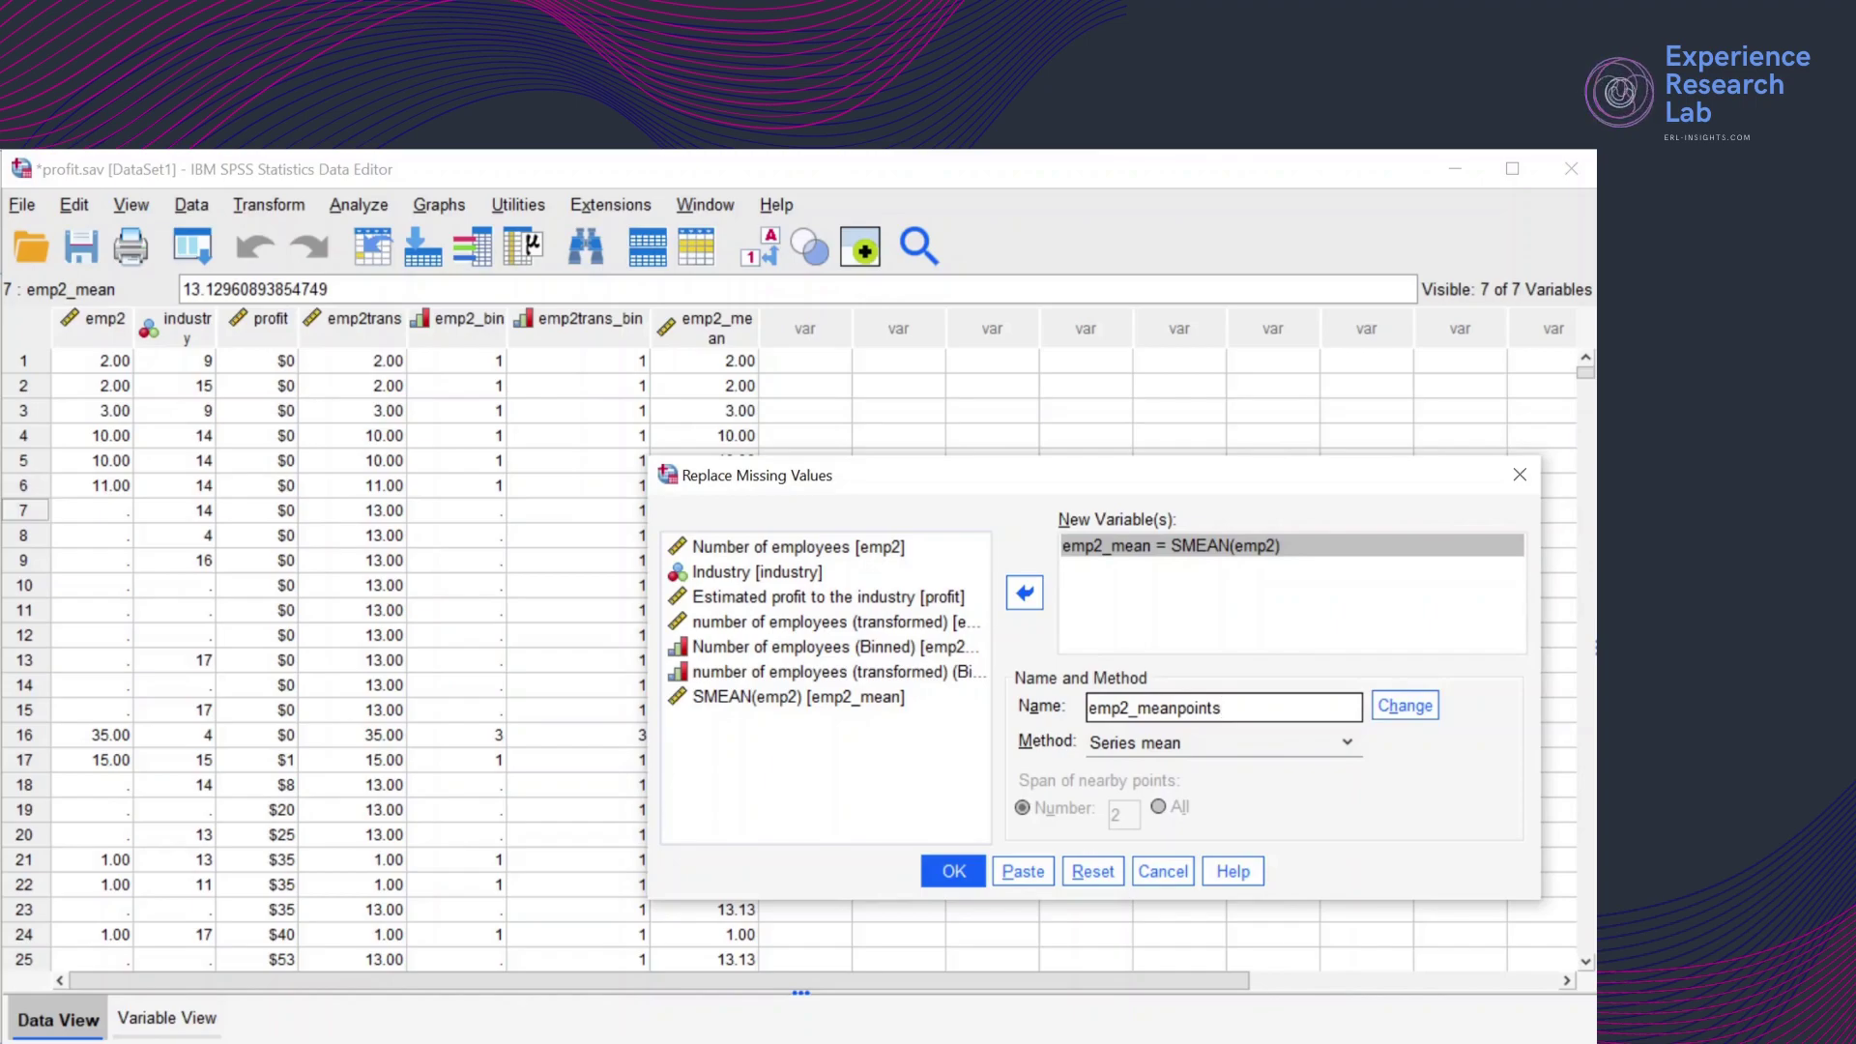
{"action": "left_click", "coordinate": [1218, 743]}
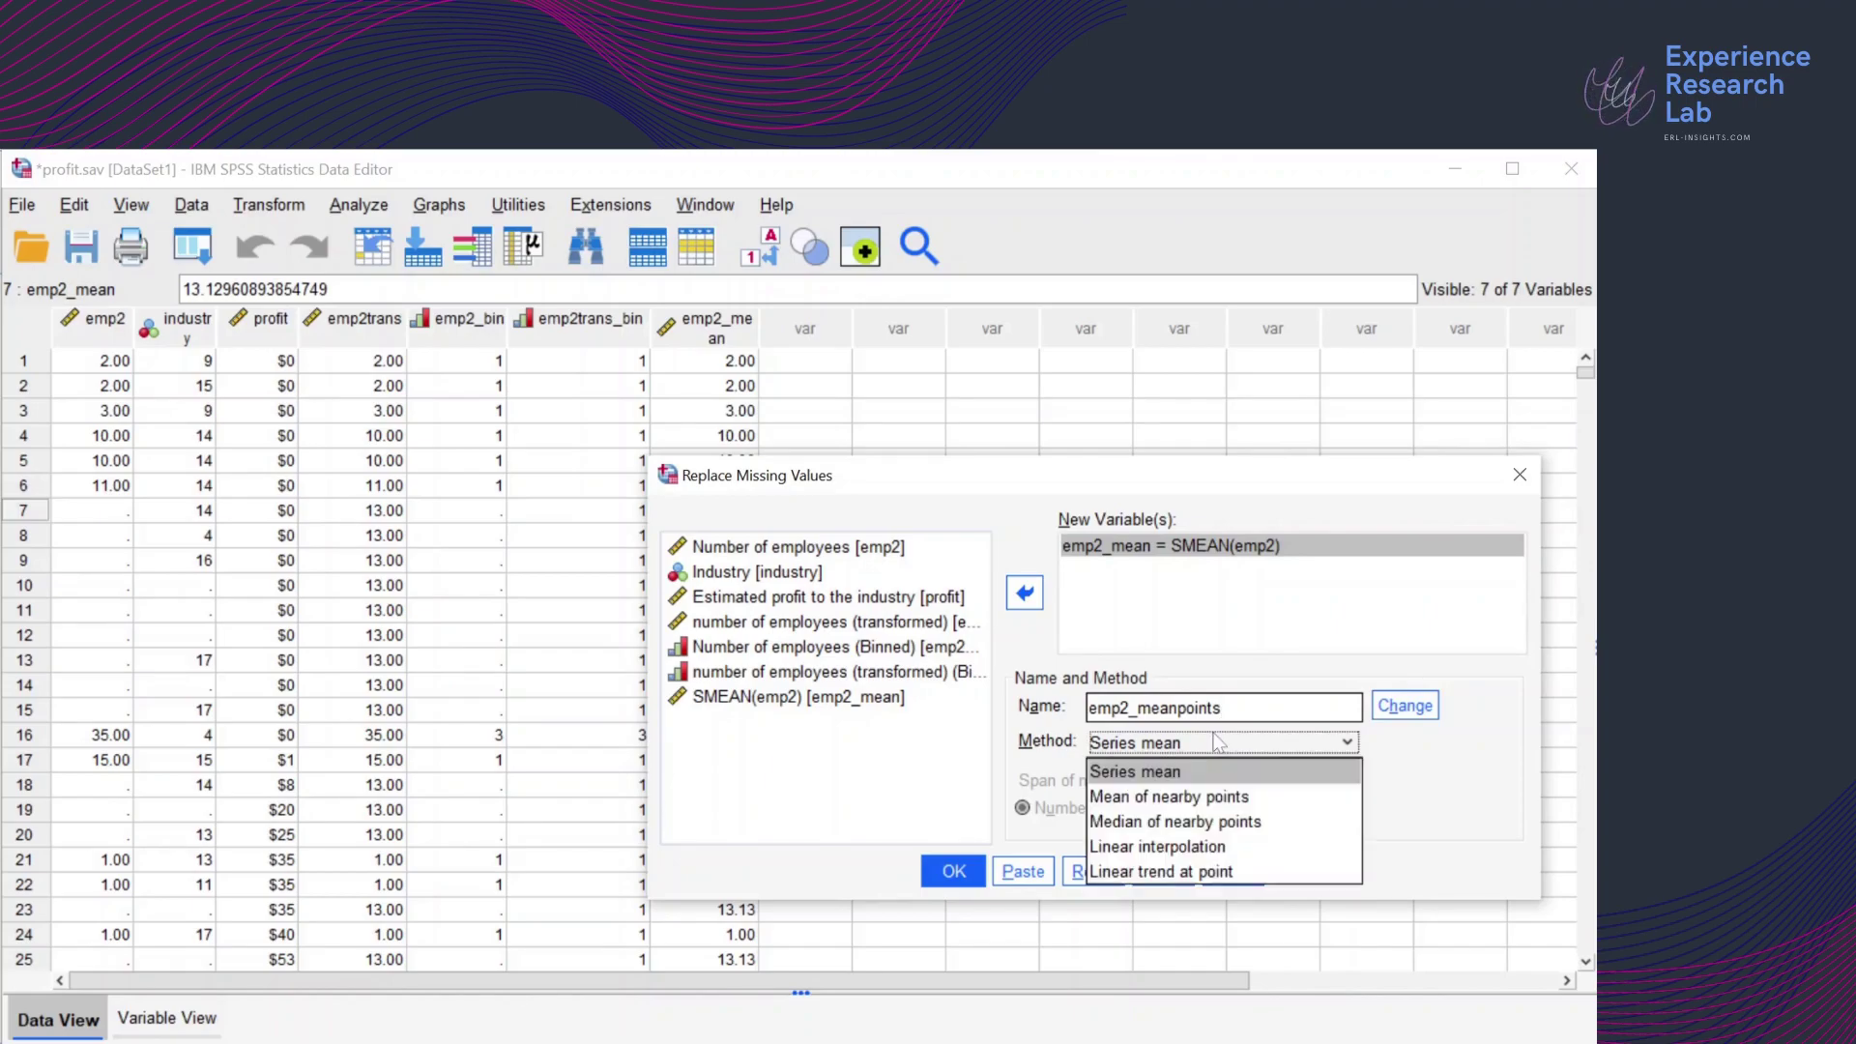
{"action": "left_click", "coordinate": [1201, 798]}
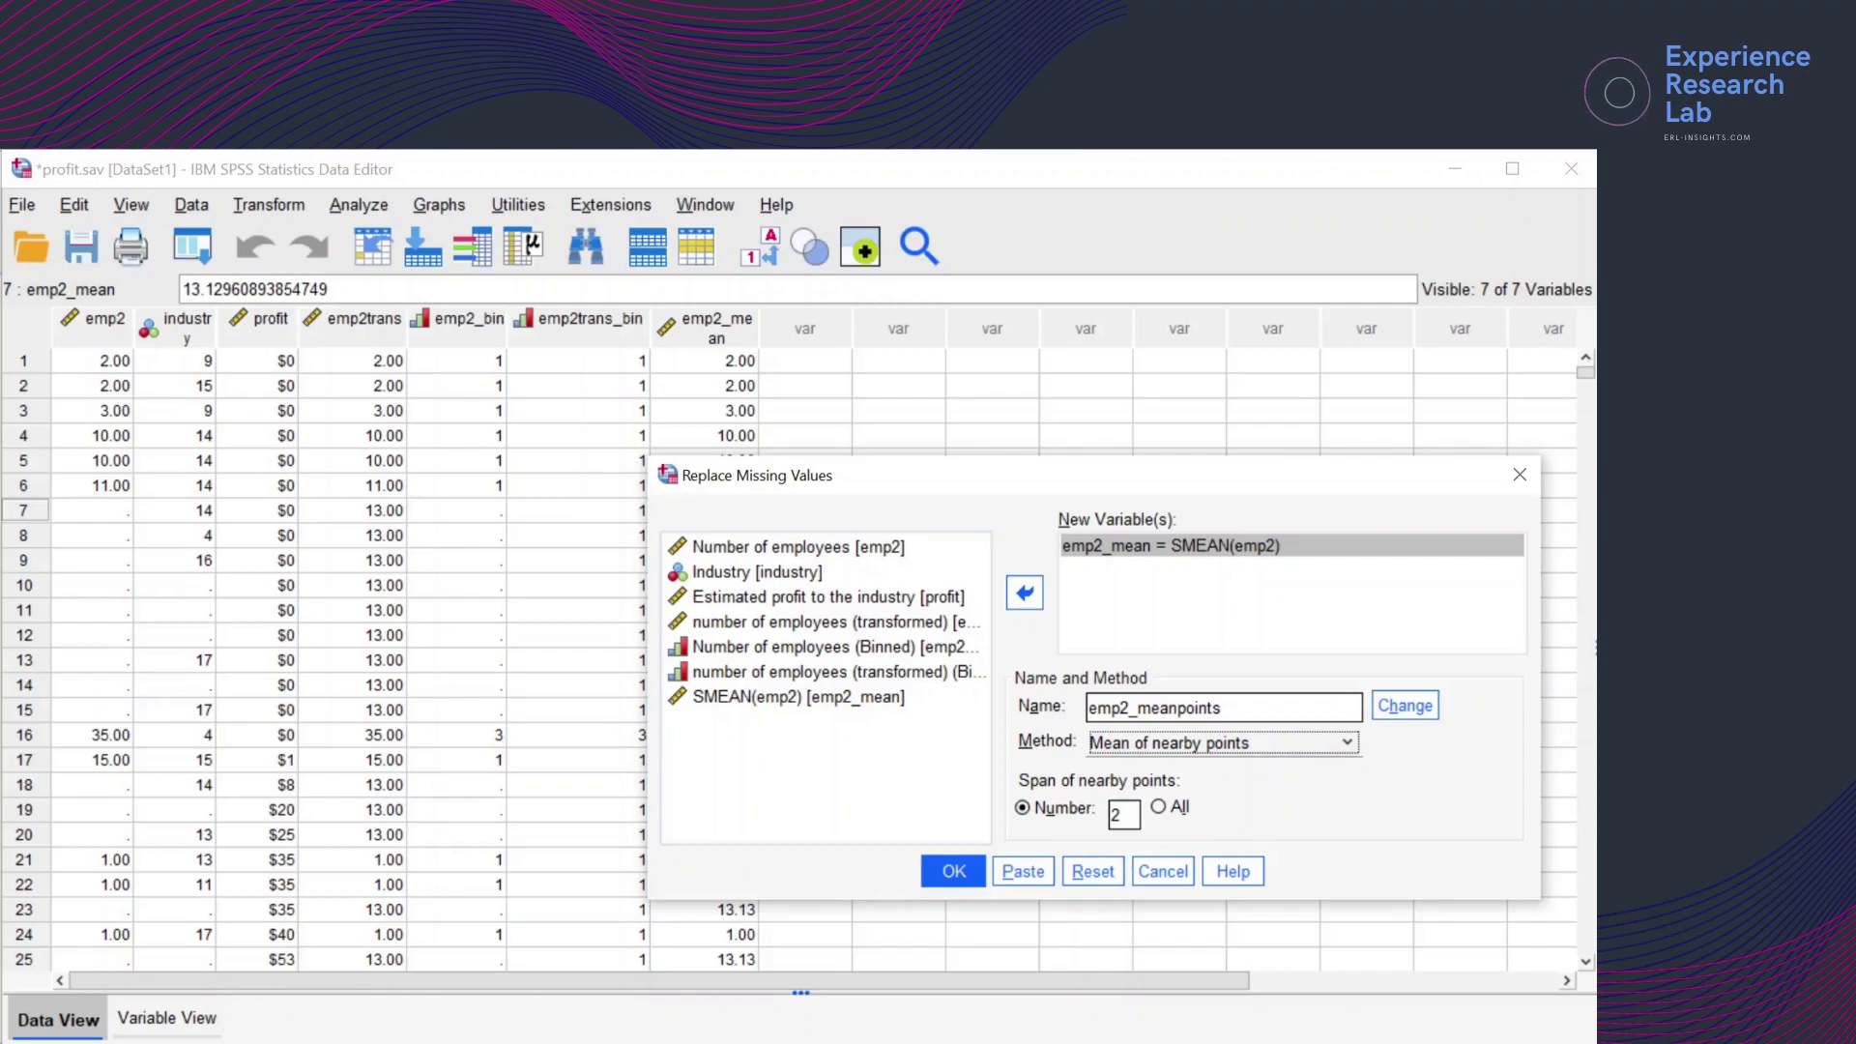
Examine the valid emp2 values in rows 5, 6, 16 and 17 that surround the missing values in rows 7 to 15
{"action": "left_click", "coordinate": [23, 489]}
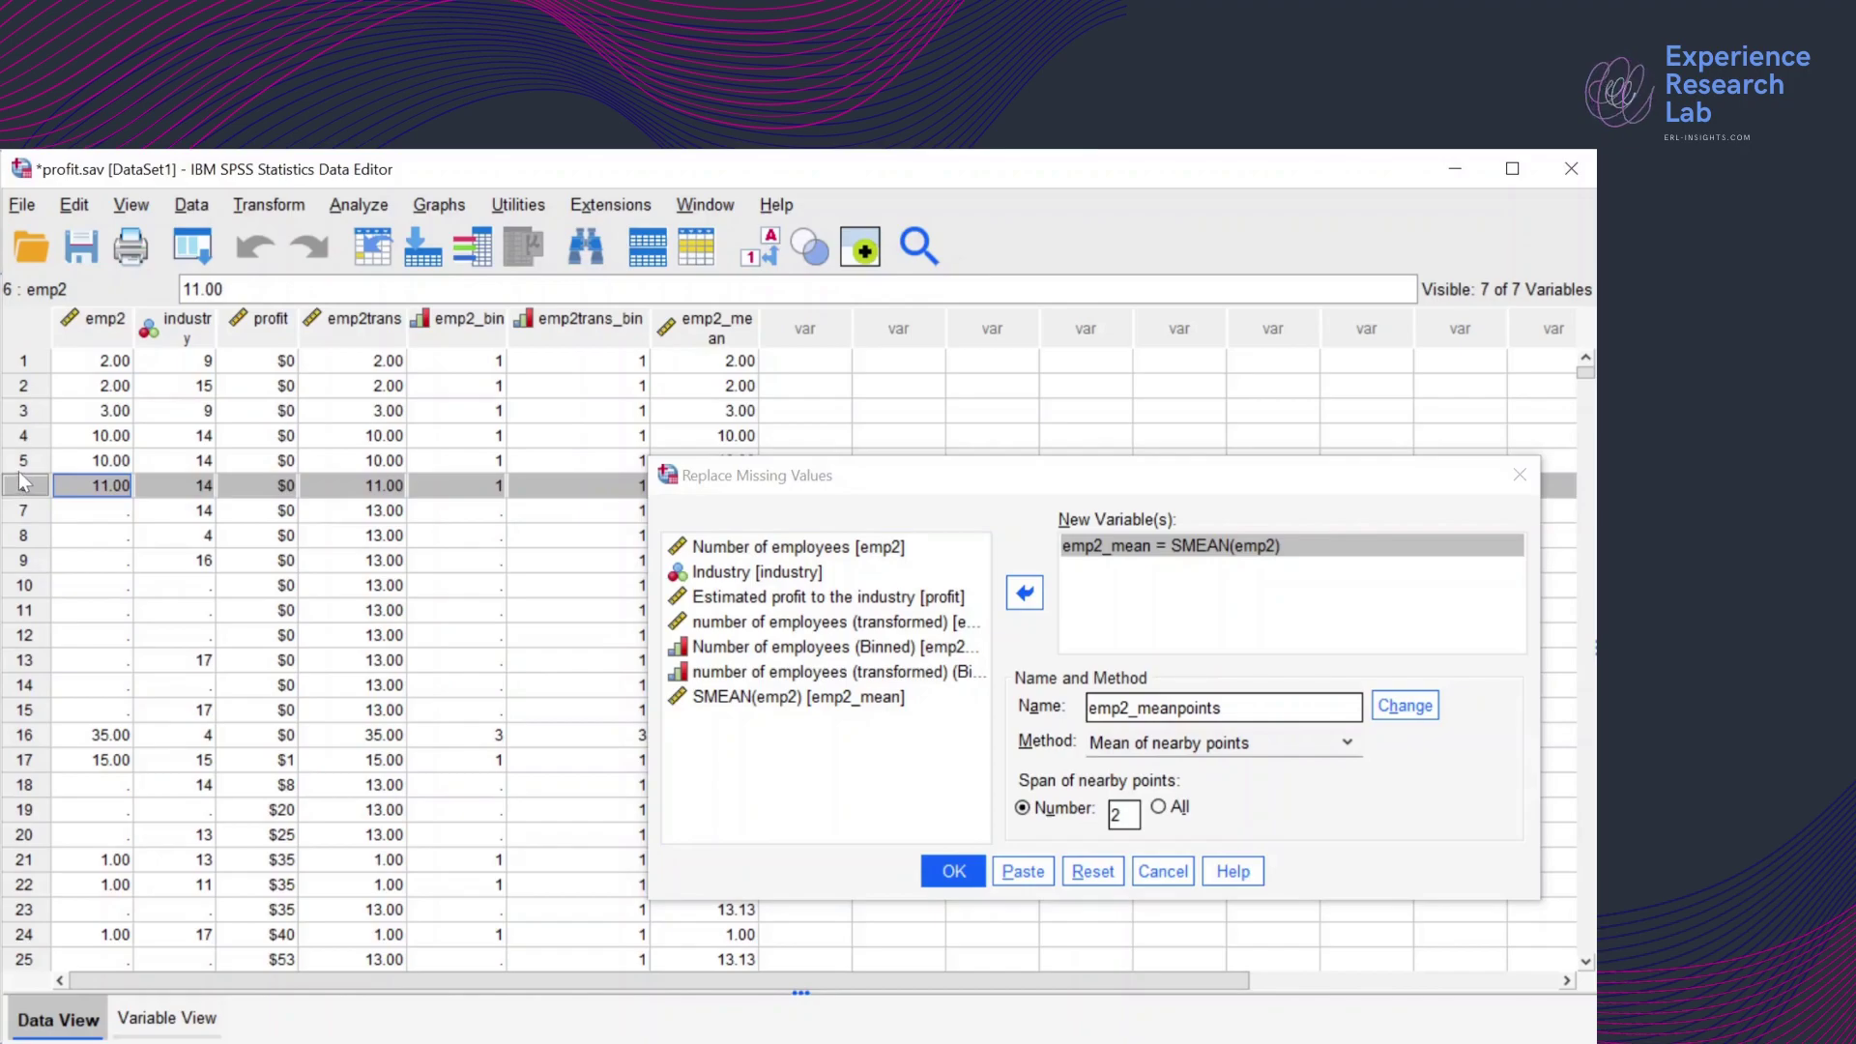
{"action": "left_click", "coordinate": [23, 467]}
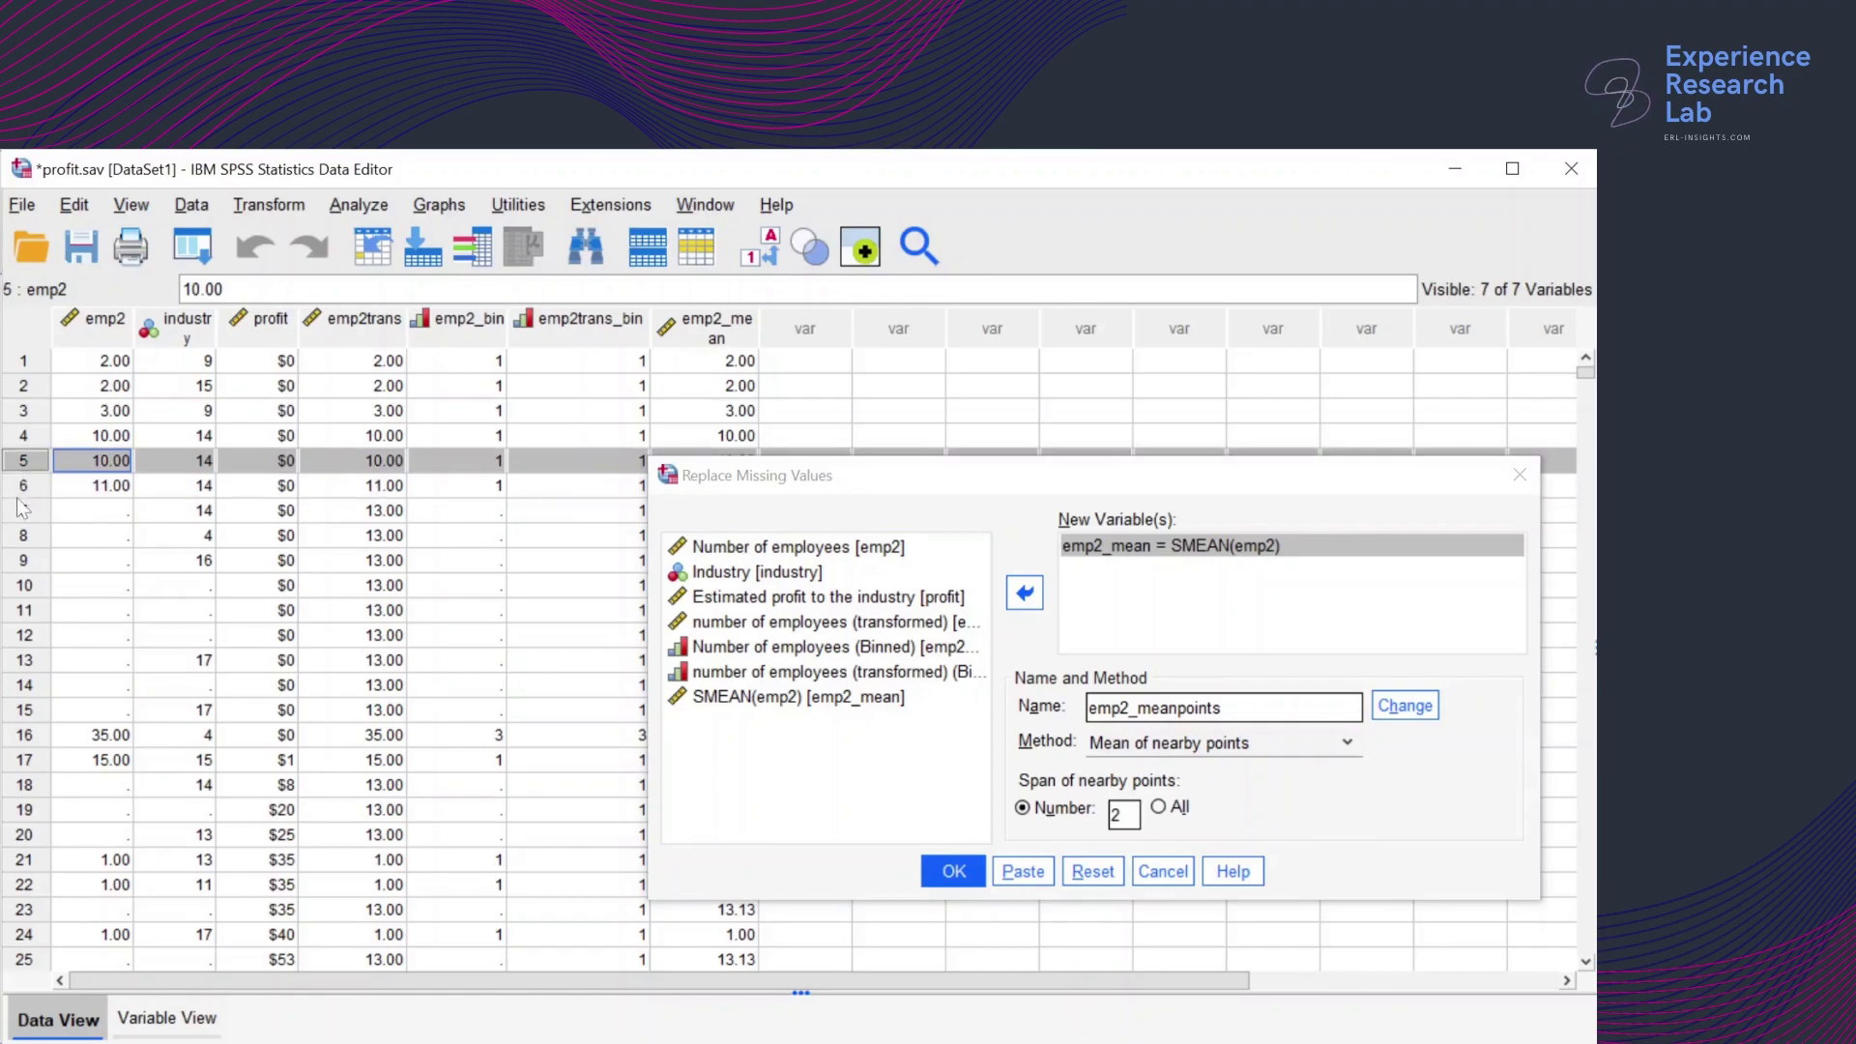
{"action": "left_click", "coordinate": [37, 739]}
{"action": "left_click", "coordinate": [30, 762]}
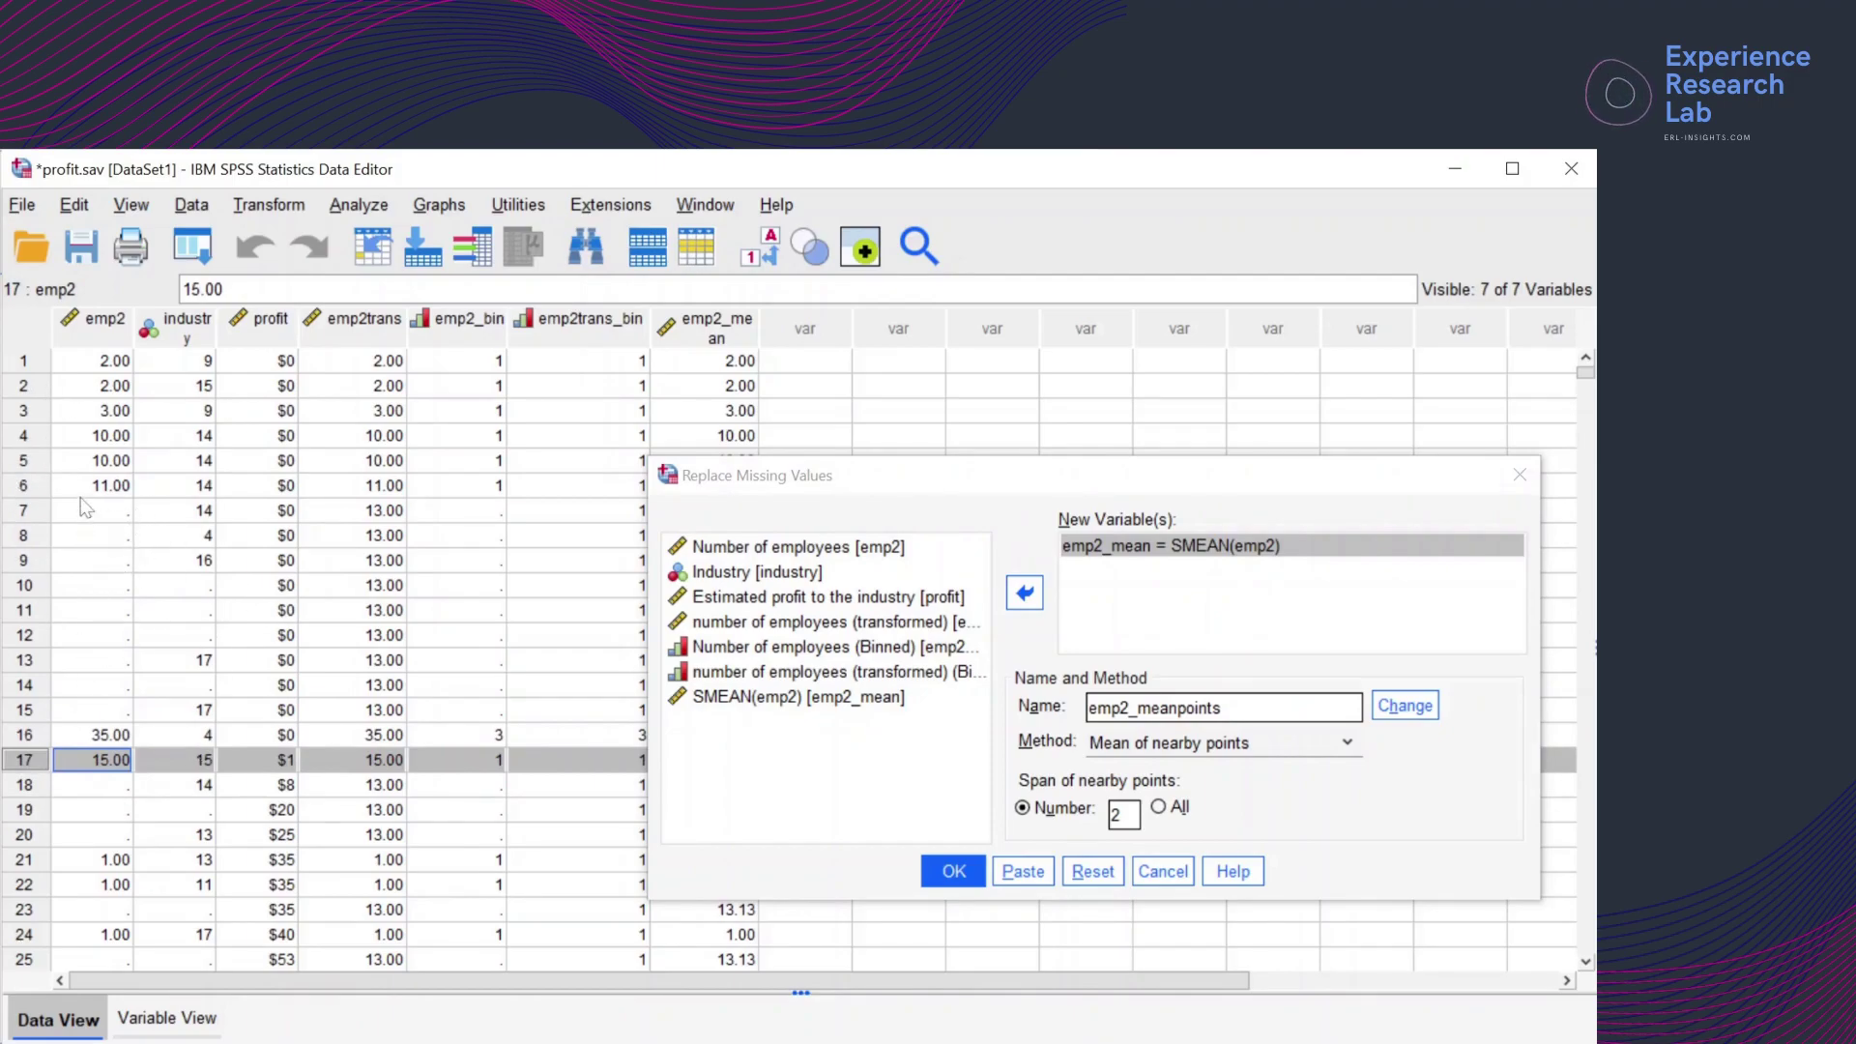
{"action": "left_click", "coordinate": [18, 510]}
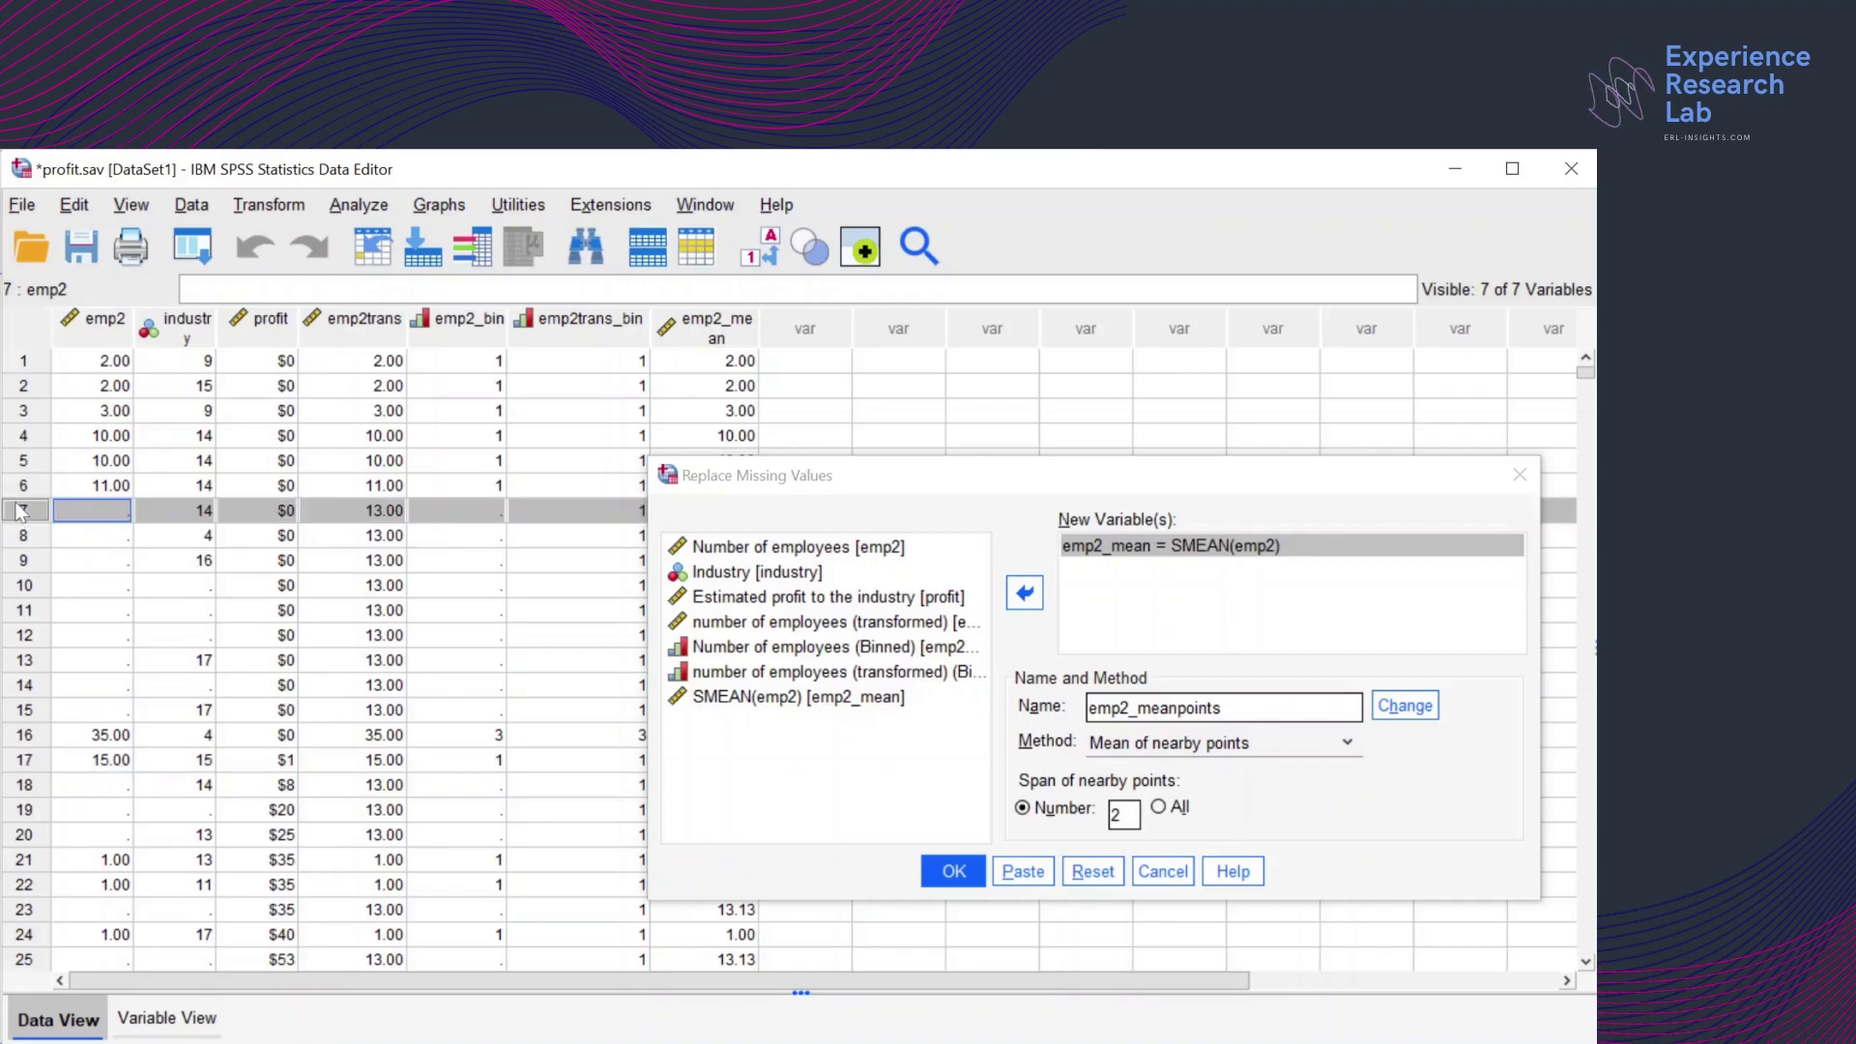
{"action": "left_click", "coordinate": [37, 715], "text": "shift"}
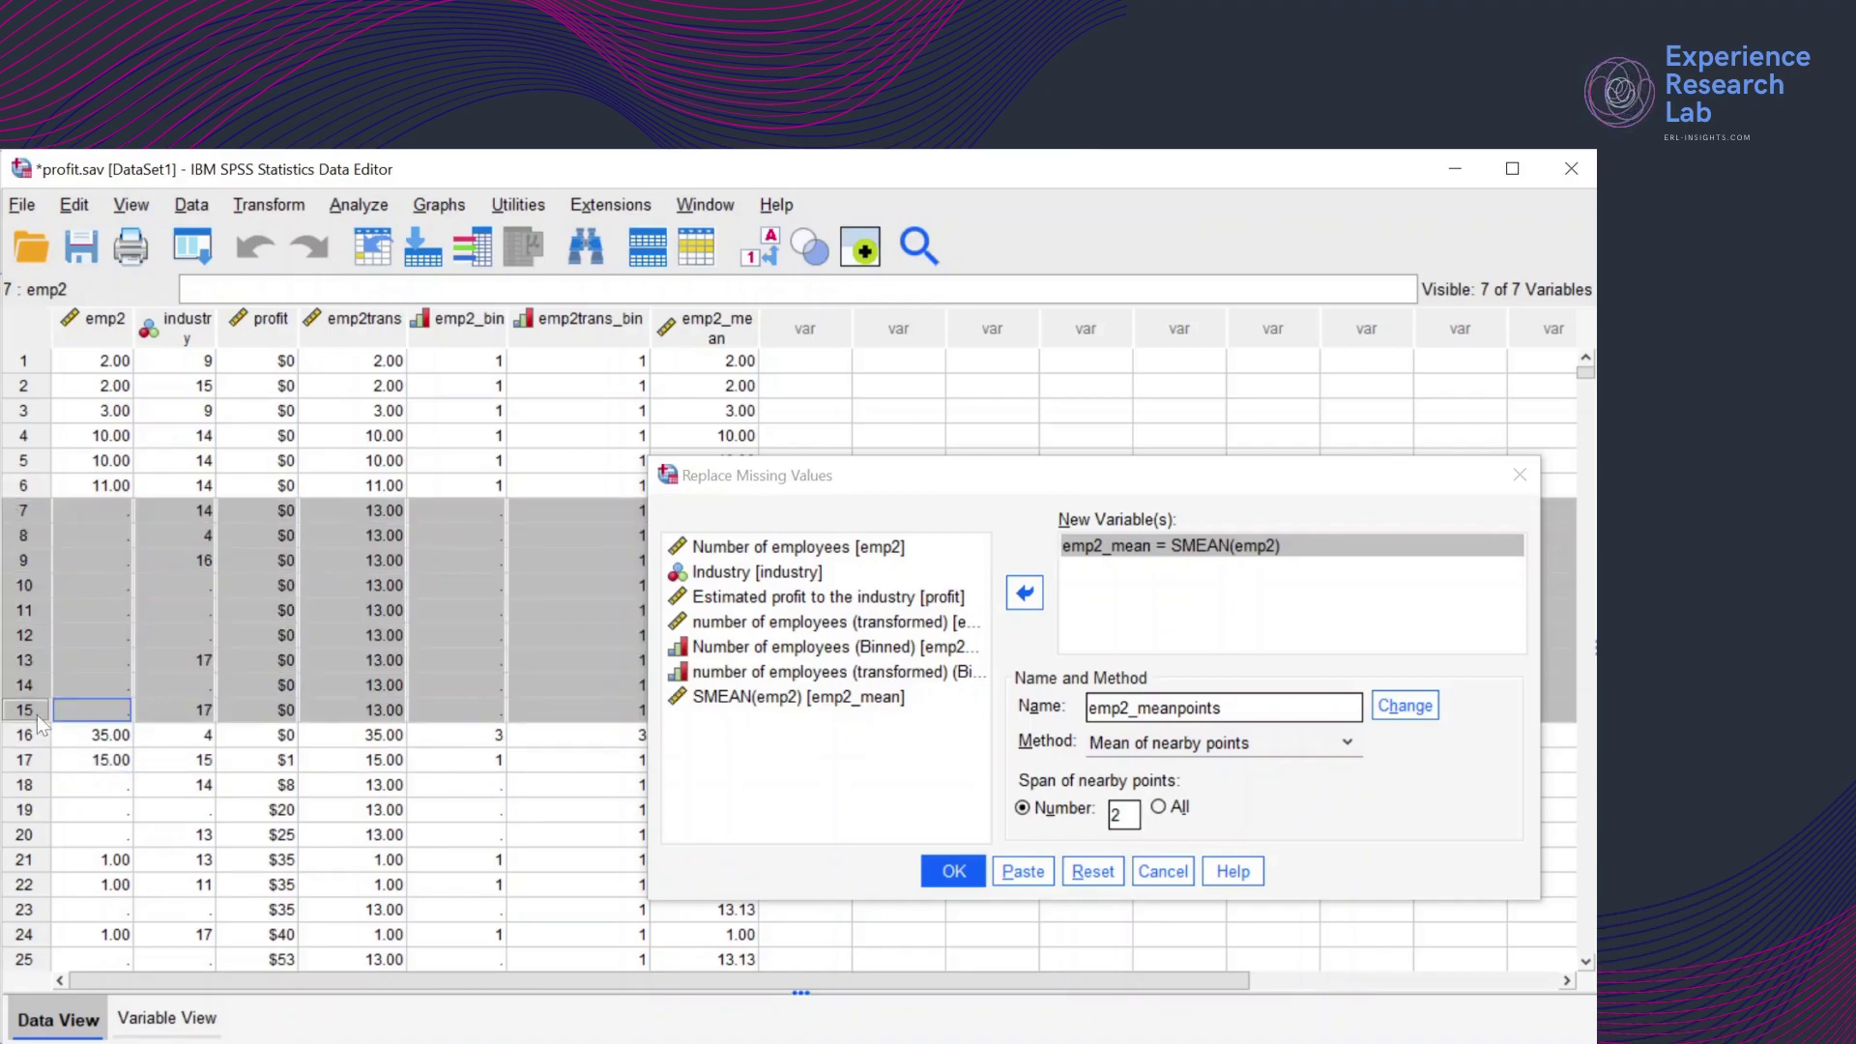
Apply the name and method change, run the missing value replacement, and select rows 7 to 15 in the data
{"action": "left_click", "coordinate": [1406, 706]}
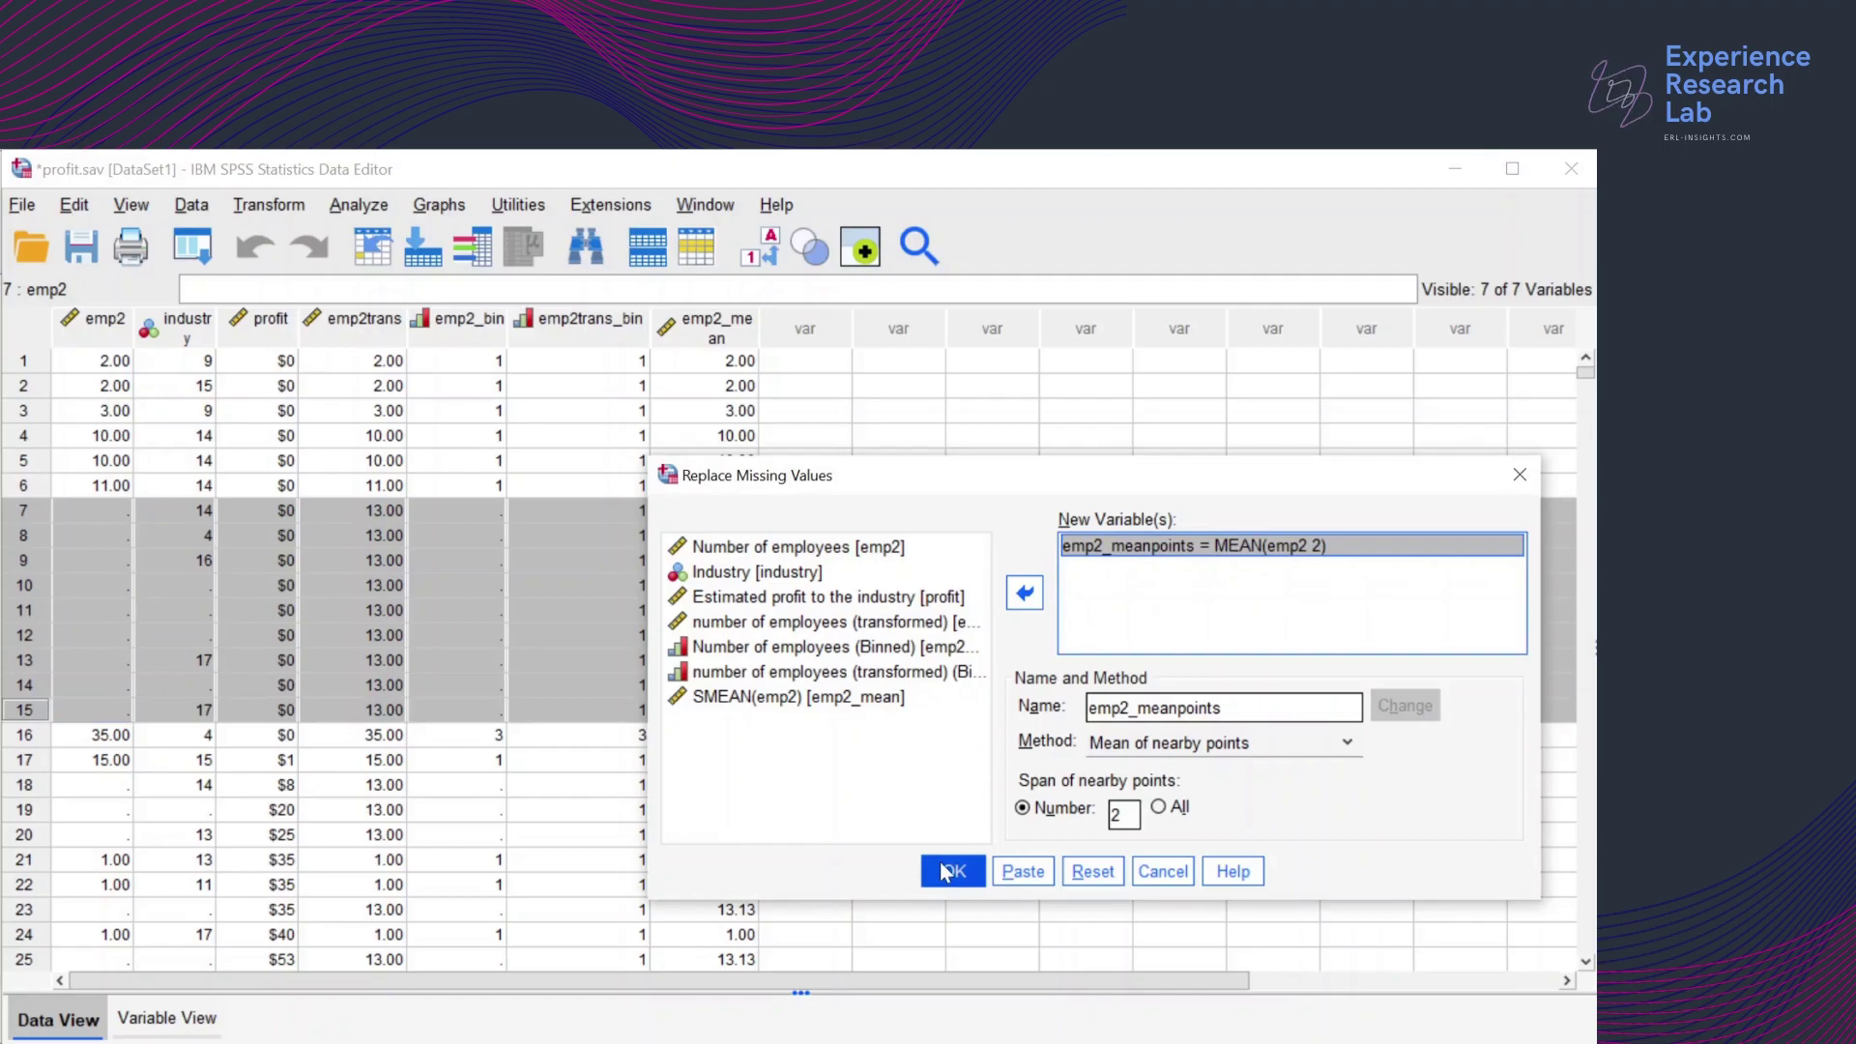
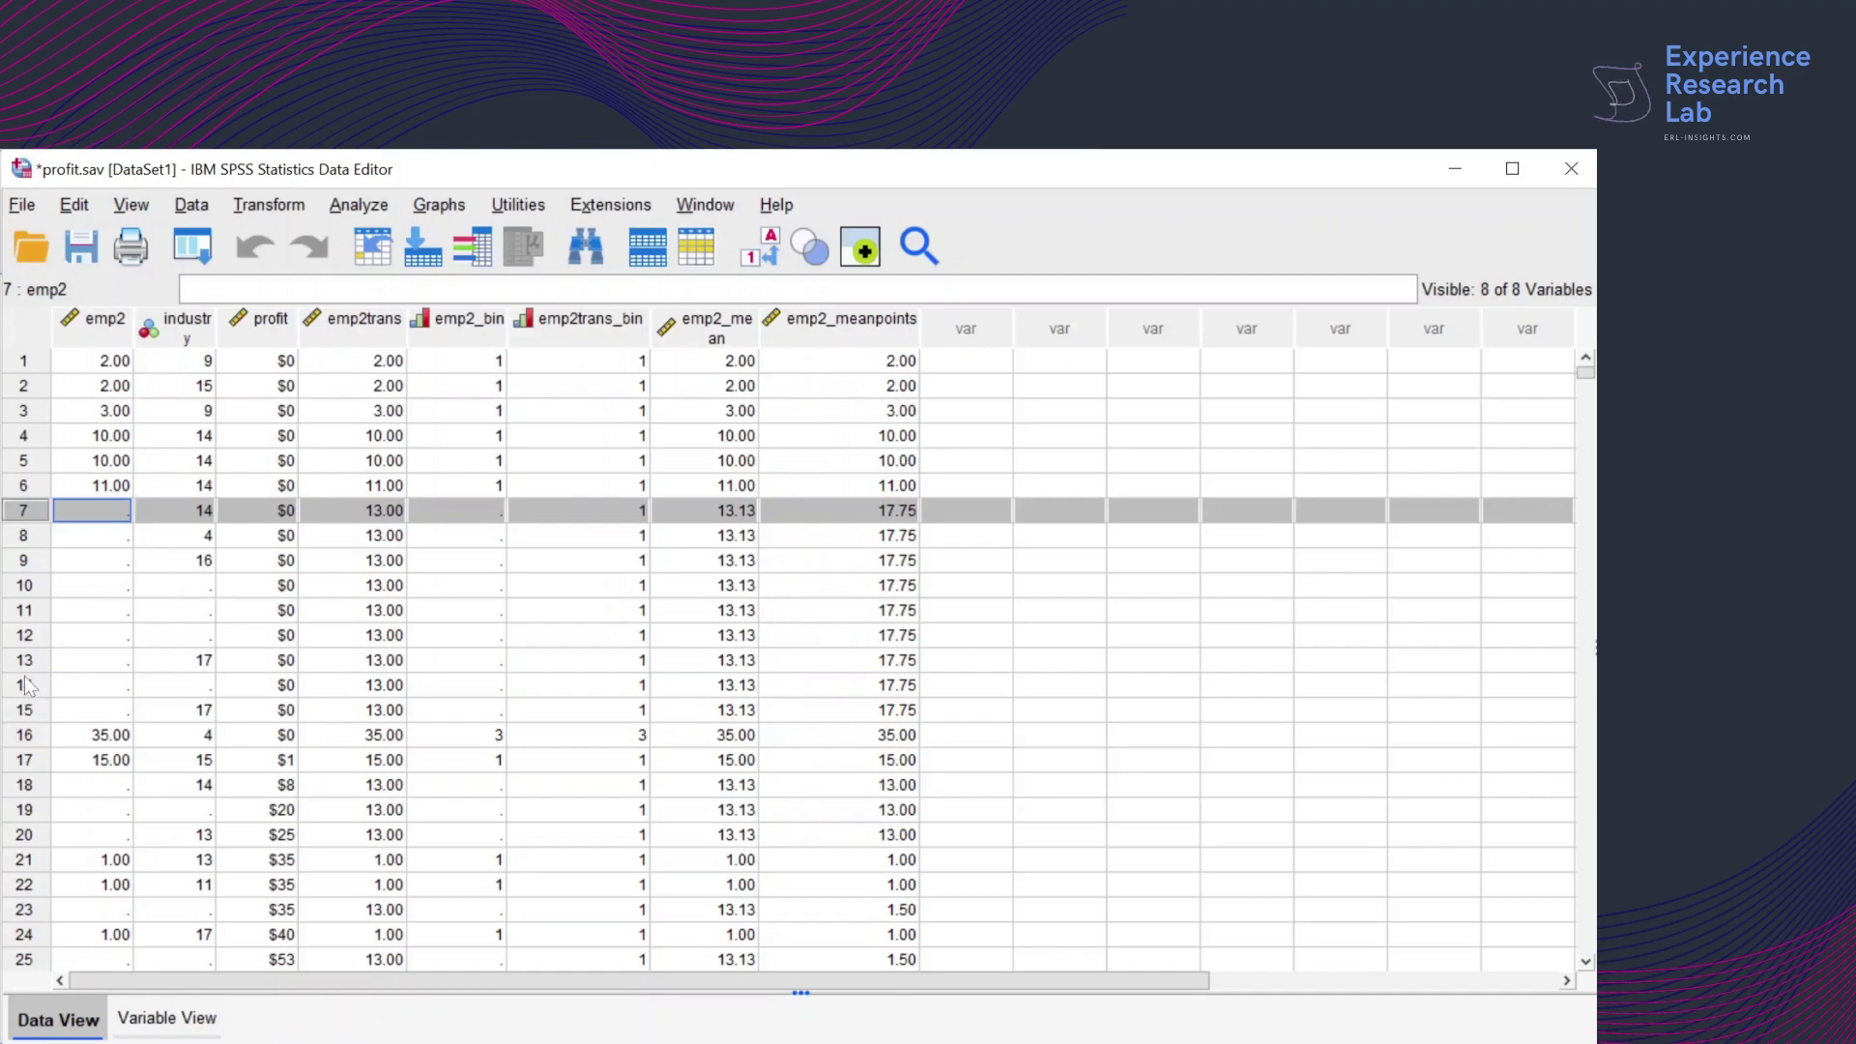
{"action": "left_click", "coordinate": [25, 715], "text": "shift"}
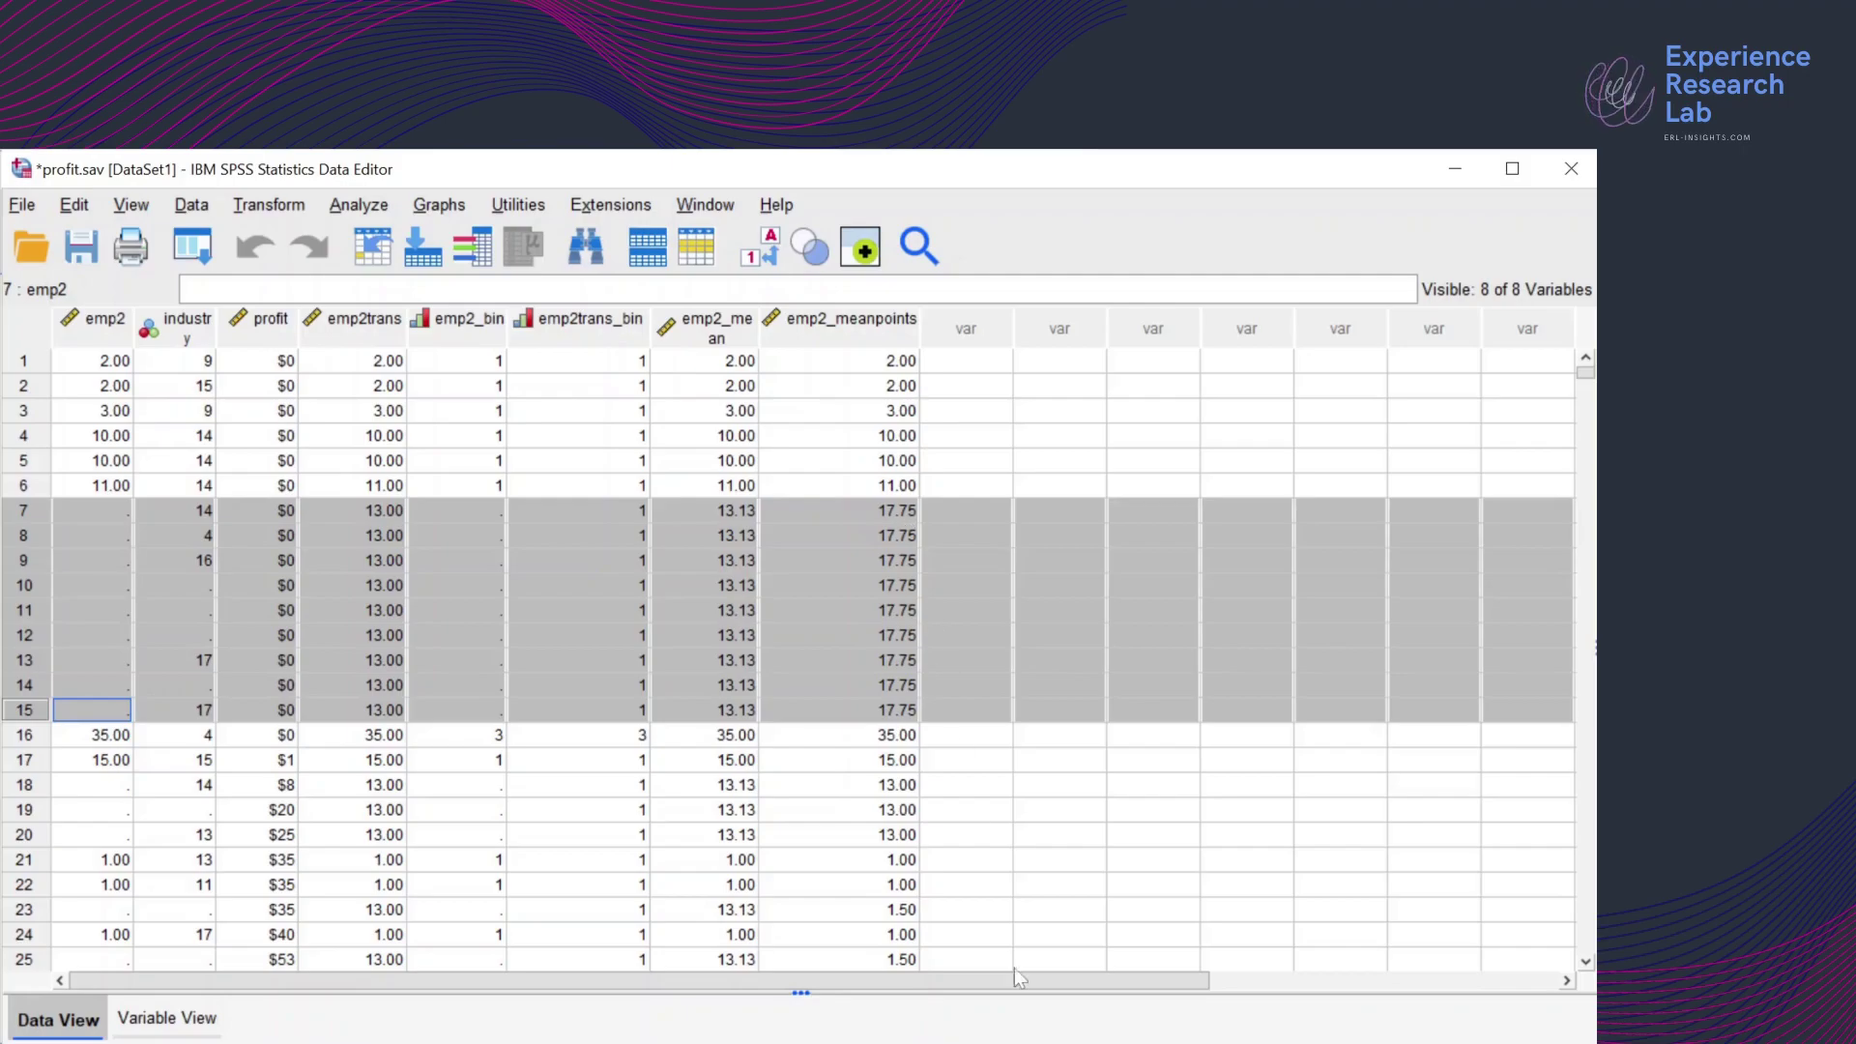
Switch to Calculator and add the emp2 values nearest to rows 7 to 15: 10 + 11 + 35 + 15
{"action": "key", "text": "alt+Tab"}
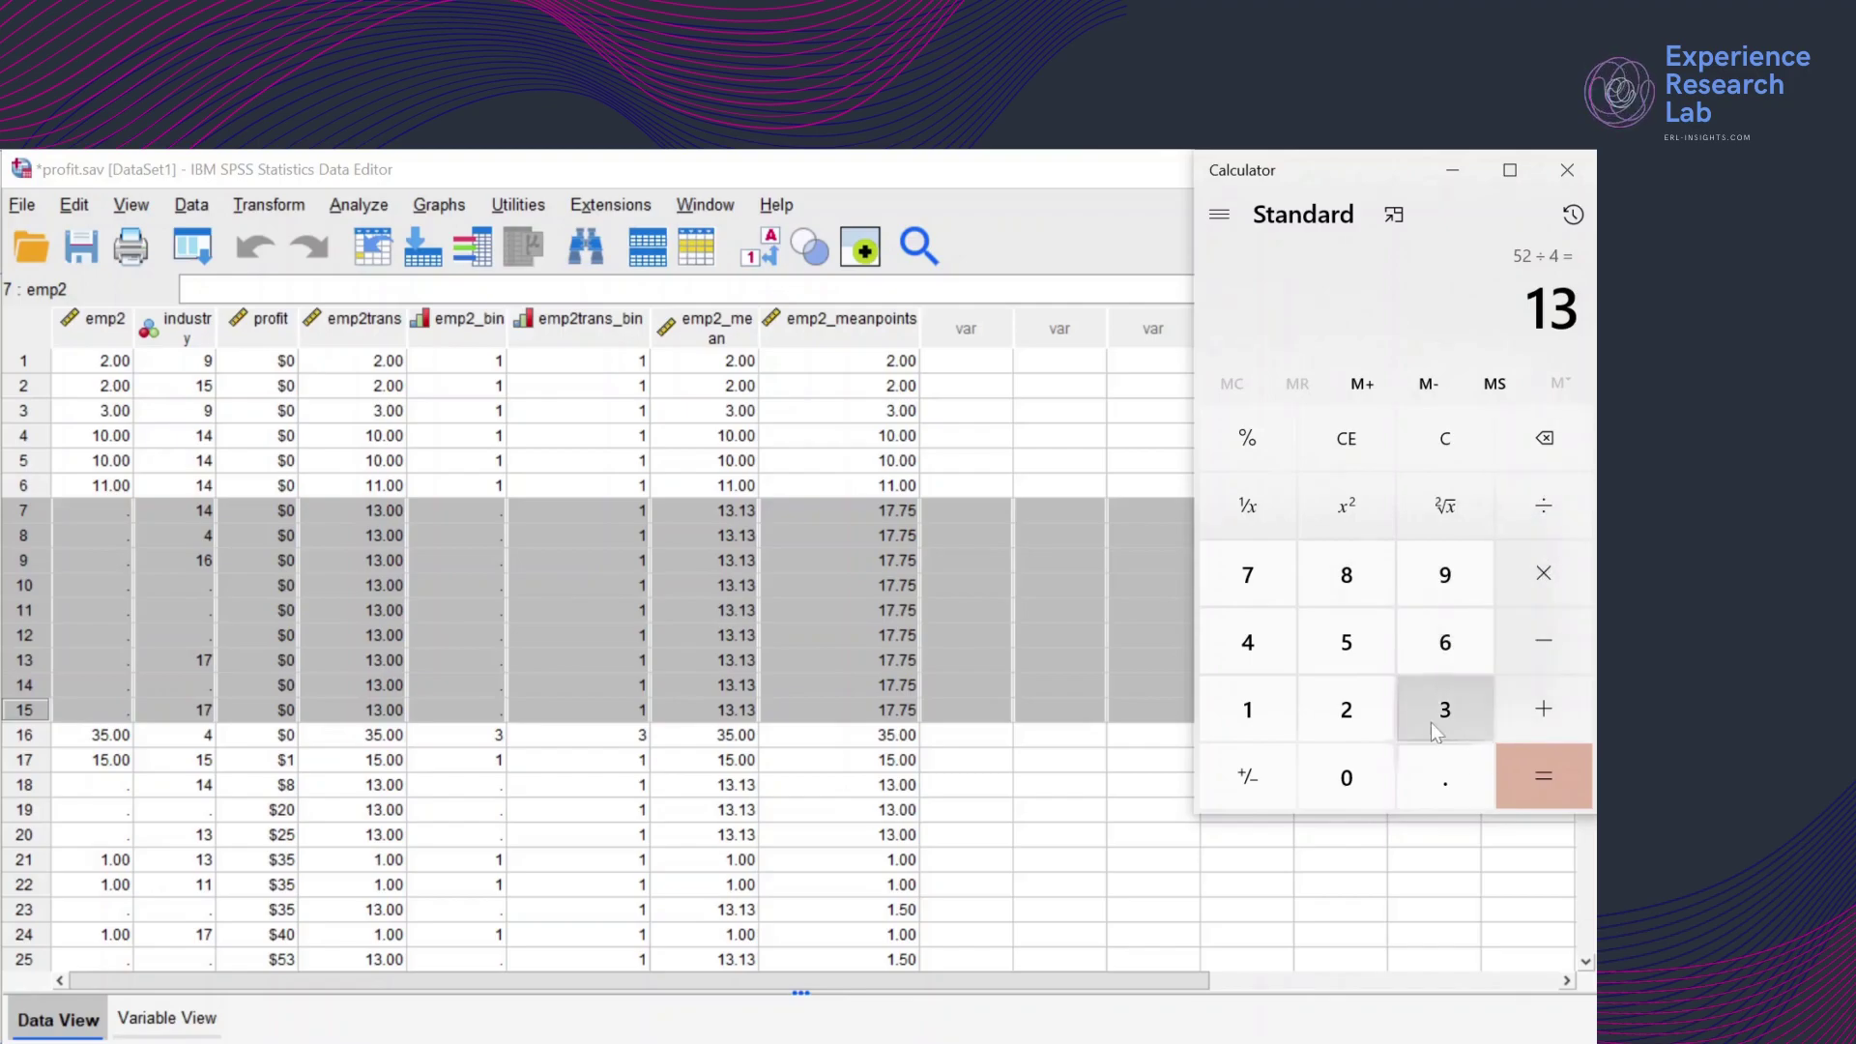
{"action": "left_click", "coordinate": [1446, 450]}
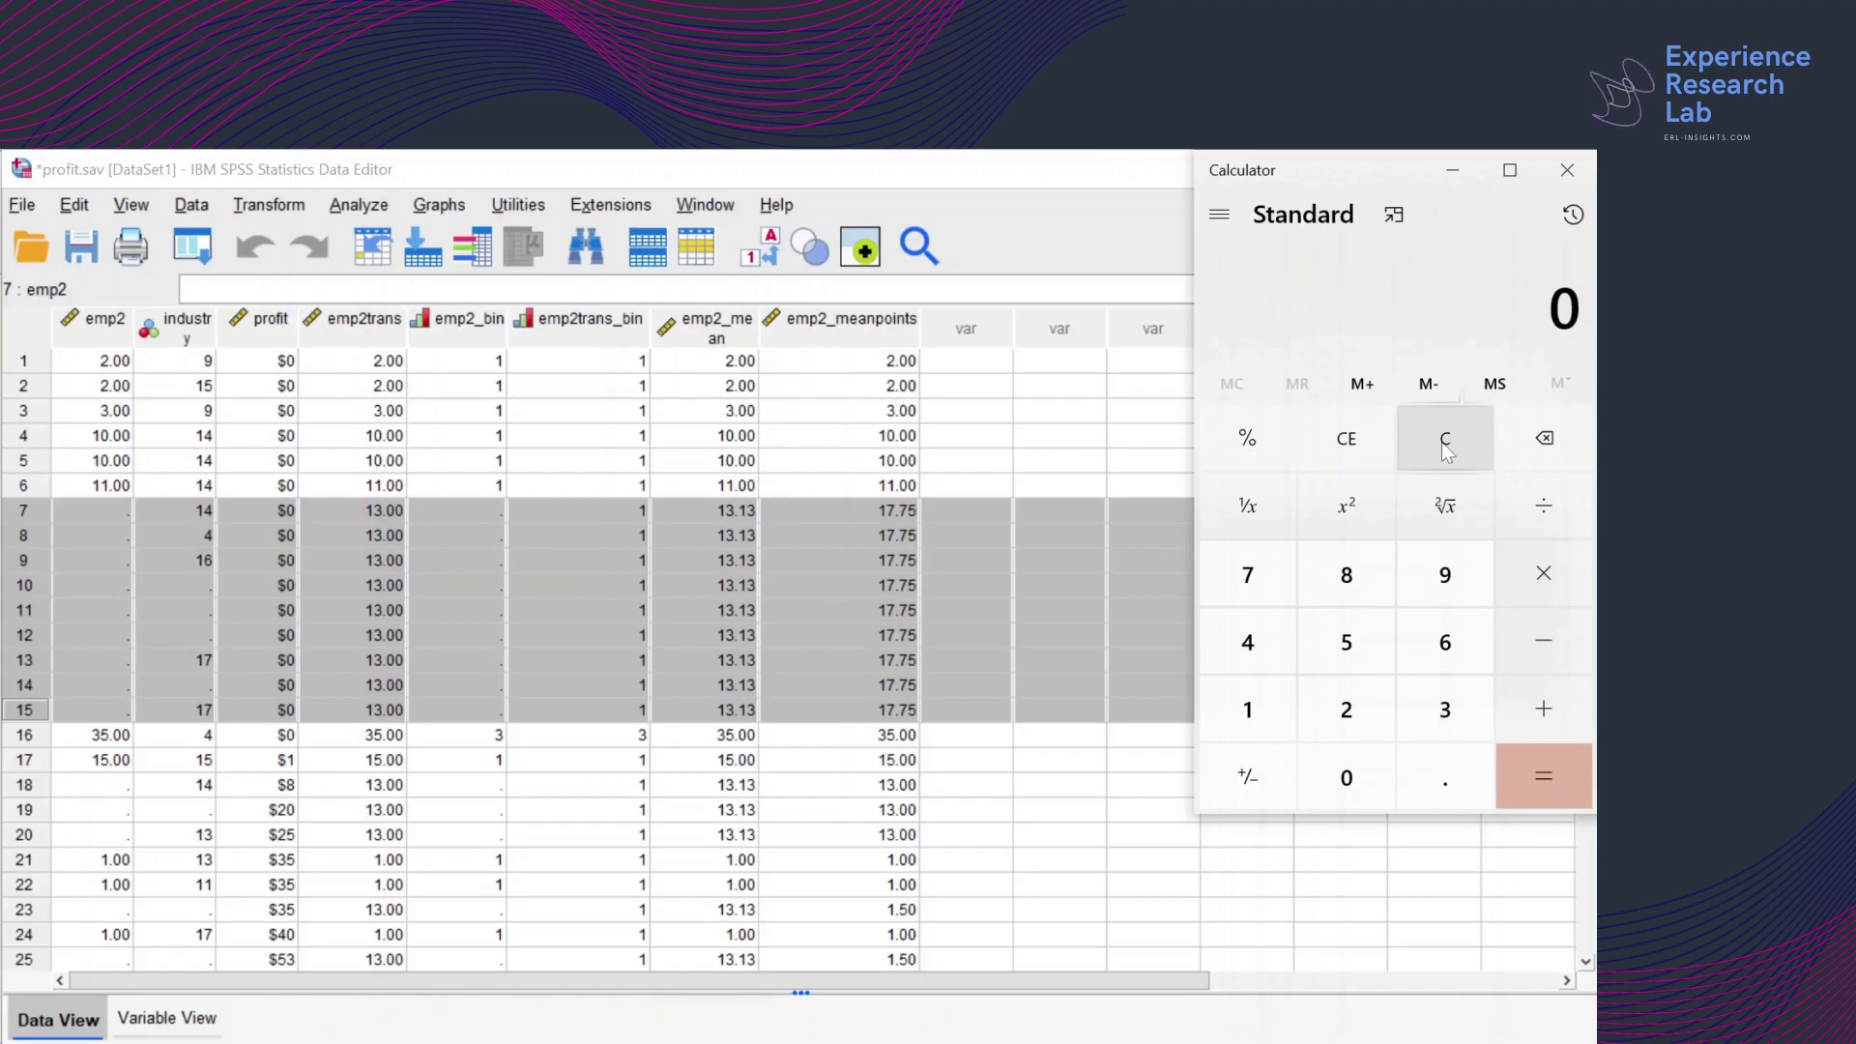
{"action": "left_click", "coordinate": [1261, 713]}
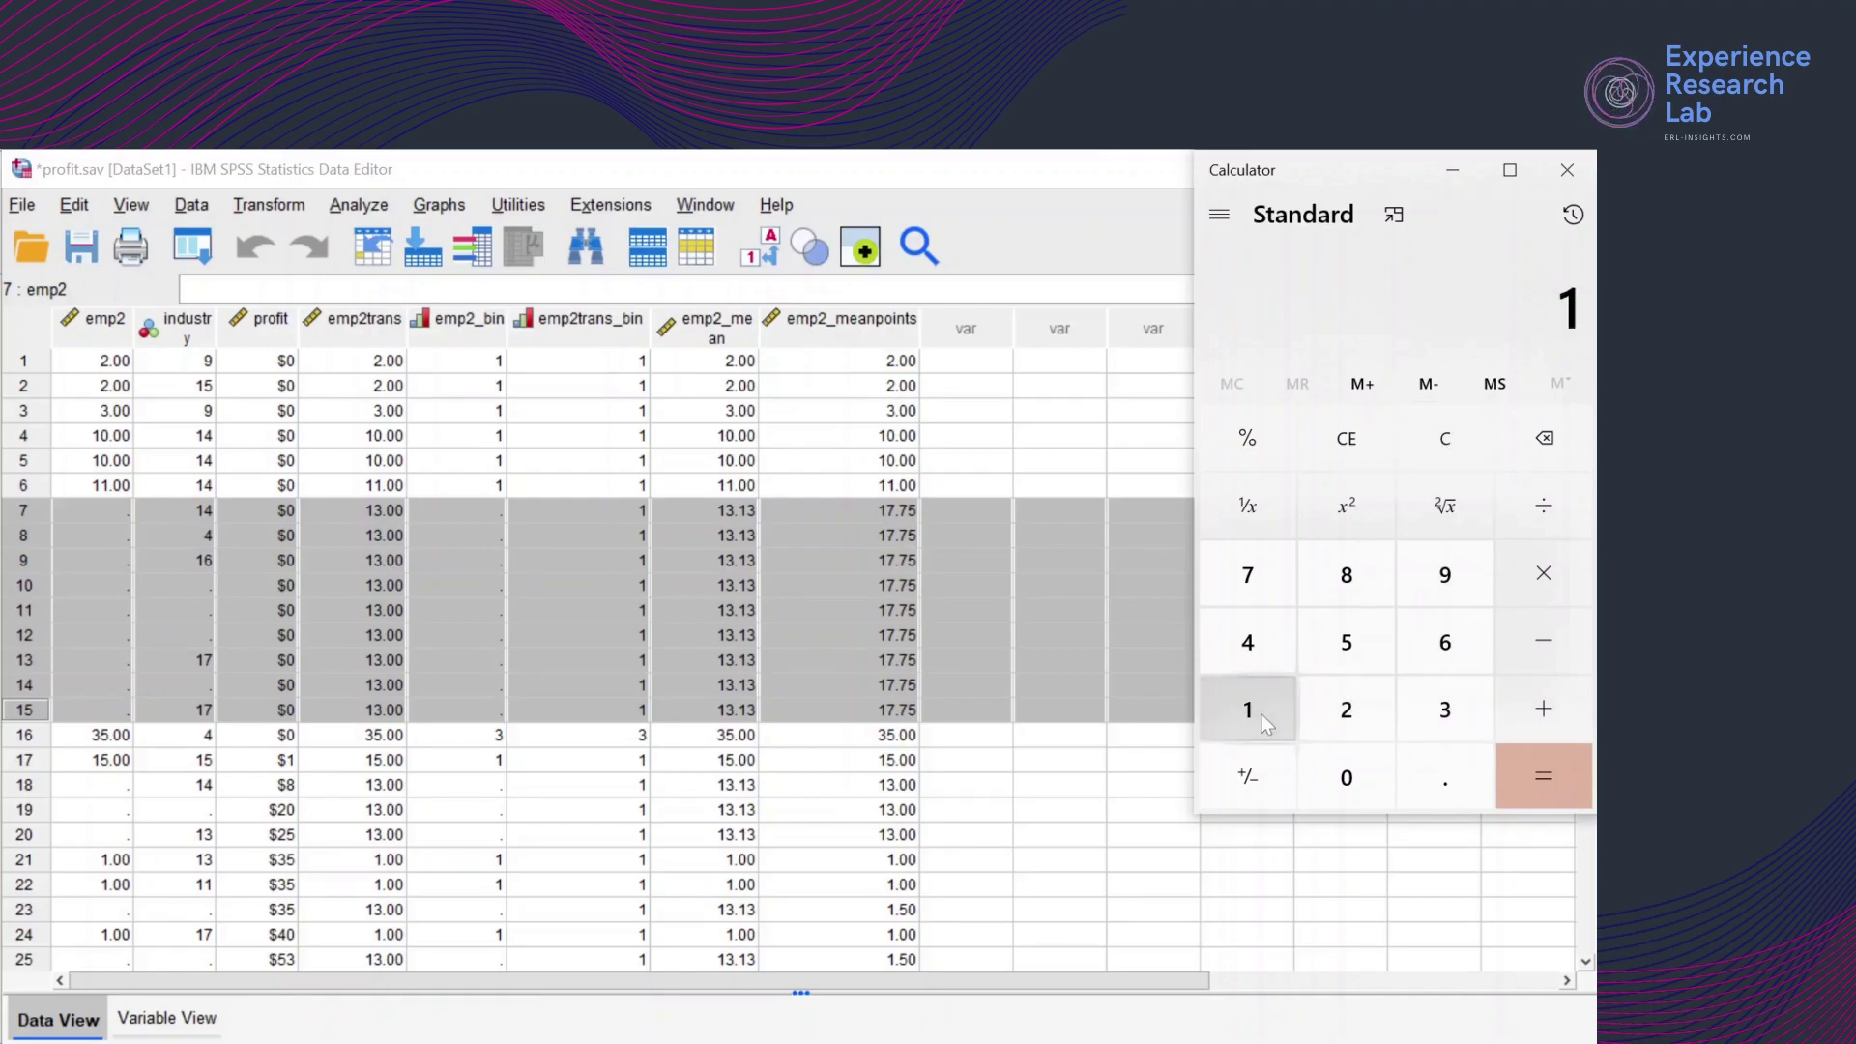
{"action": "left_click", "coordinate": [1345, 778]}
{"action": "left_click", "coordinate": [1544, 708]}
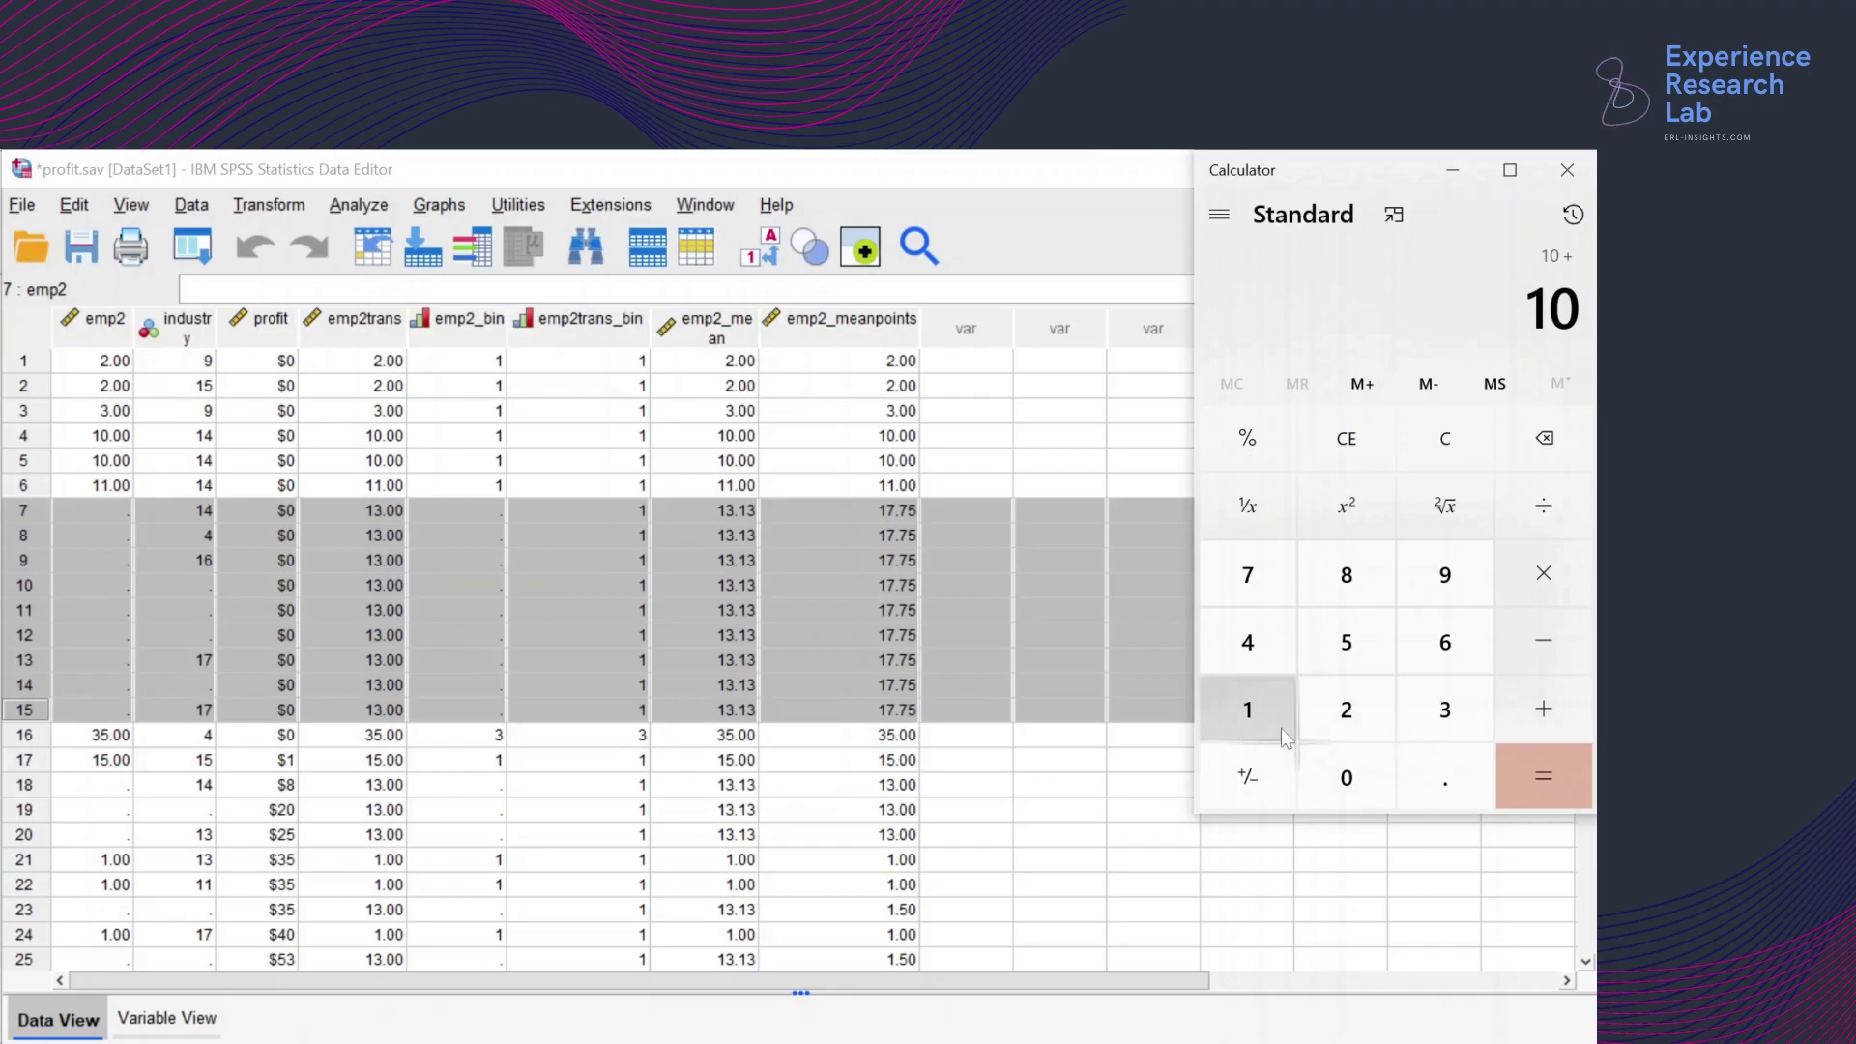
{"action": "double_click", "coordinate": [1278, 715]}
{"action": "left_click", "coordinate": [1544, 705]}
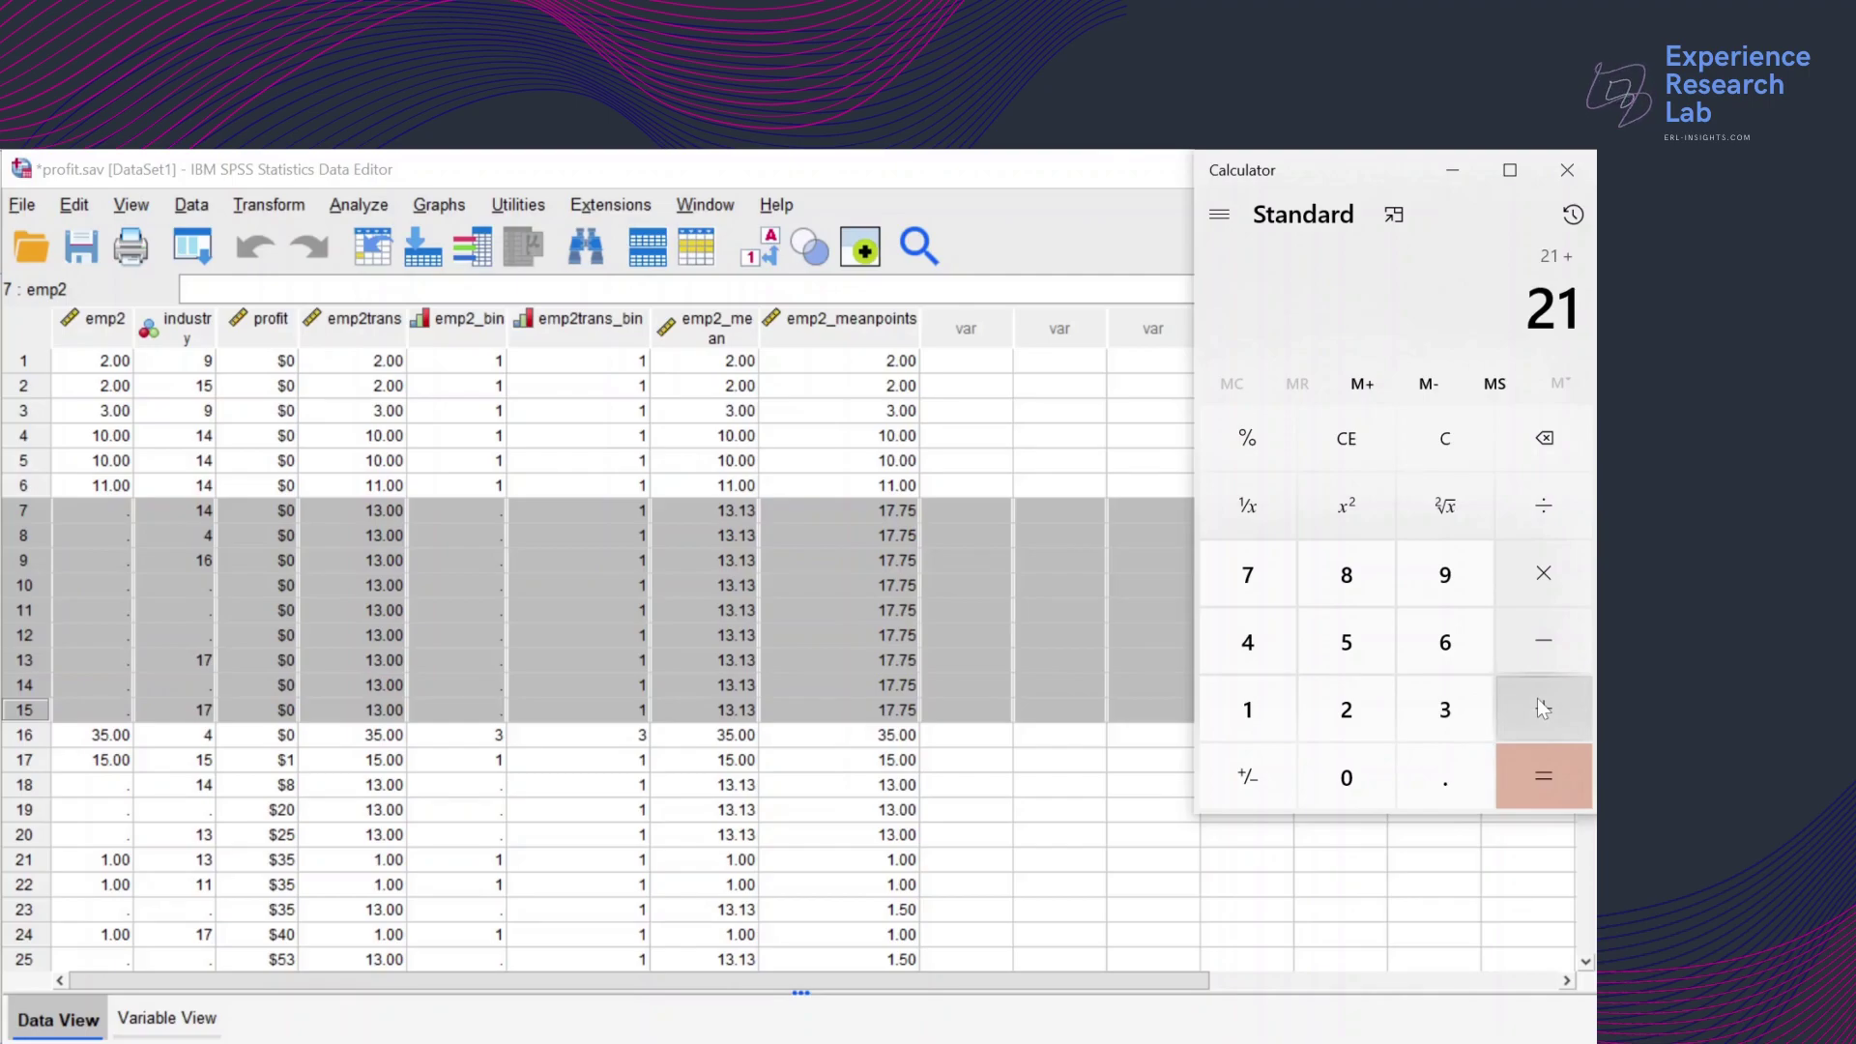
{"action": "left_click", "coordinate": [1454, 703]}
{"action": "left_click", "coordinate": [1363, 652]}
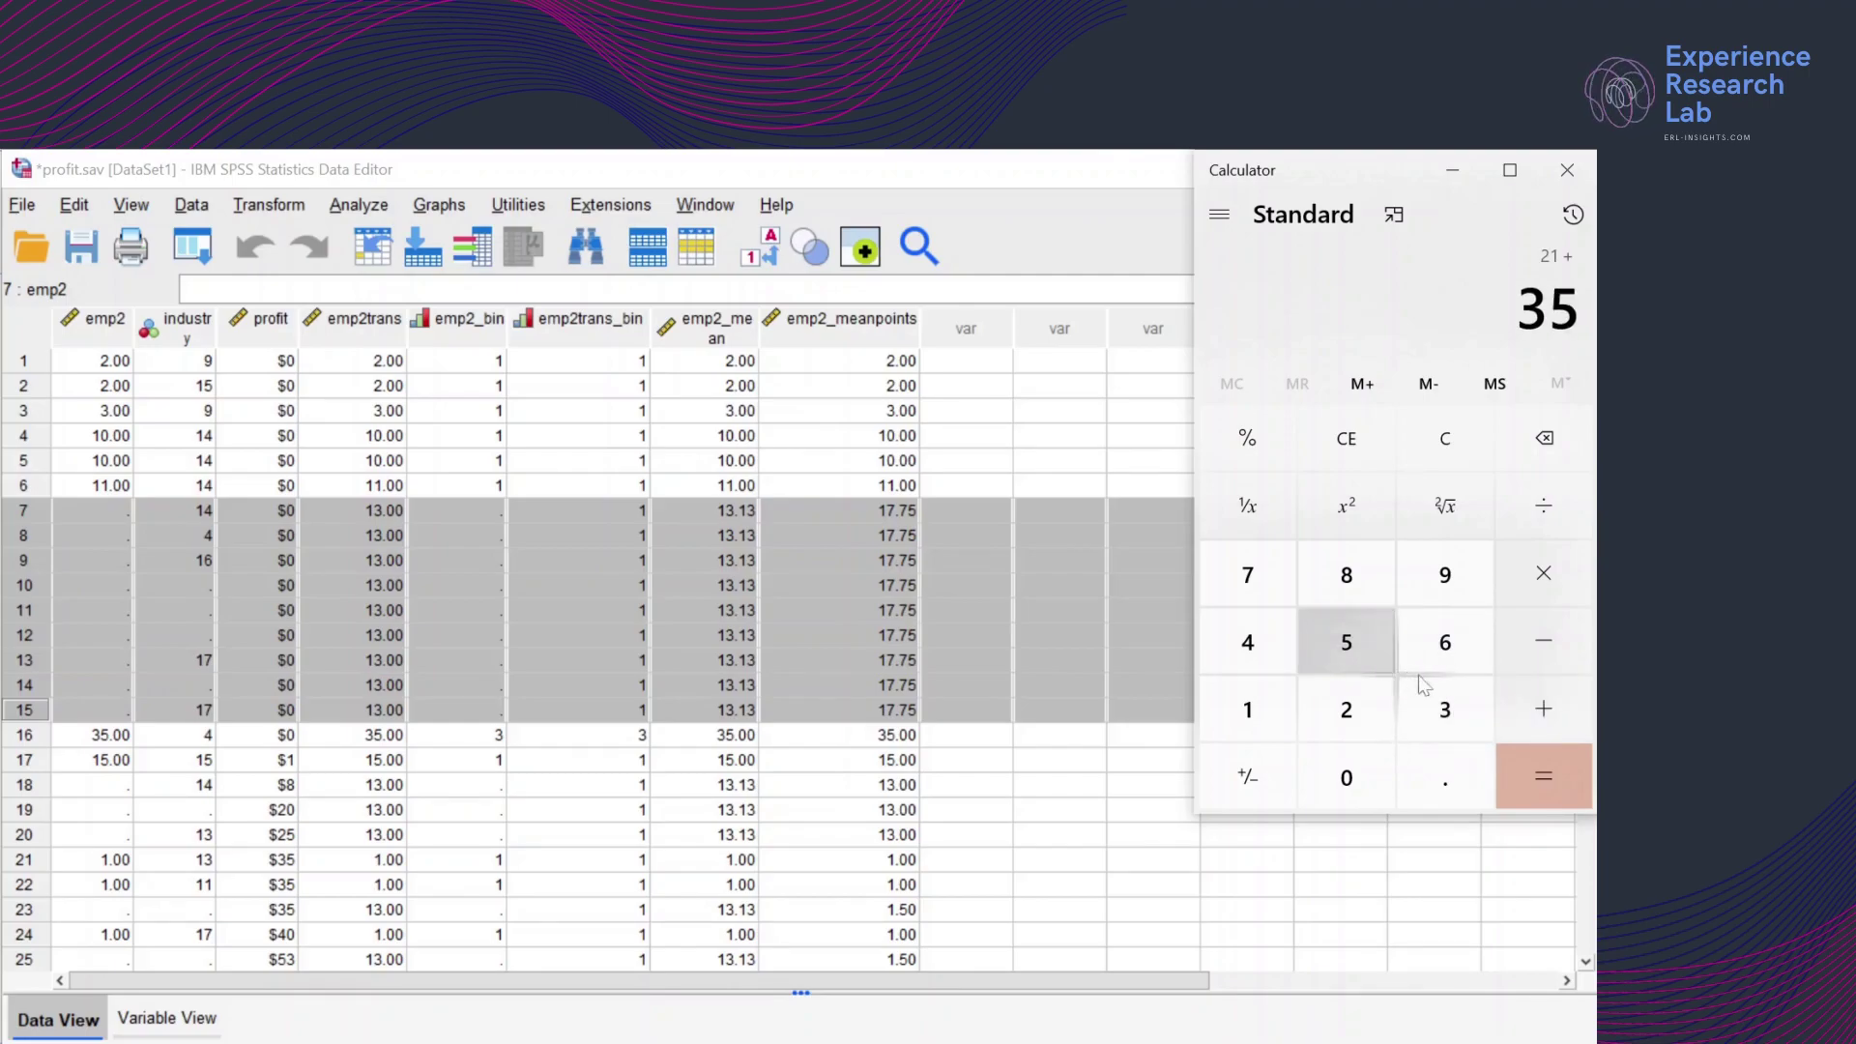
{"action": "left_click", "coordinate": [1514, 700]}
{"action": "left_click", "coordinate": [1257, 711]}
{"action": "left_click", "coordinate": [1329, 672]}
{"action": "left_click", "coordinate": [1508, 768]}
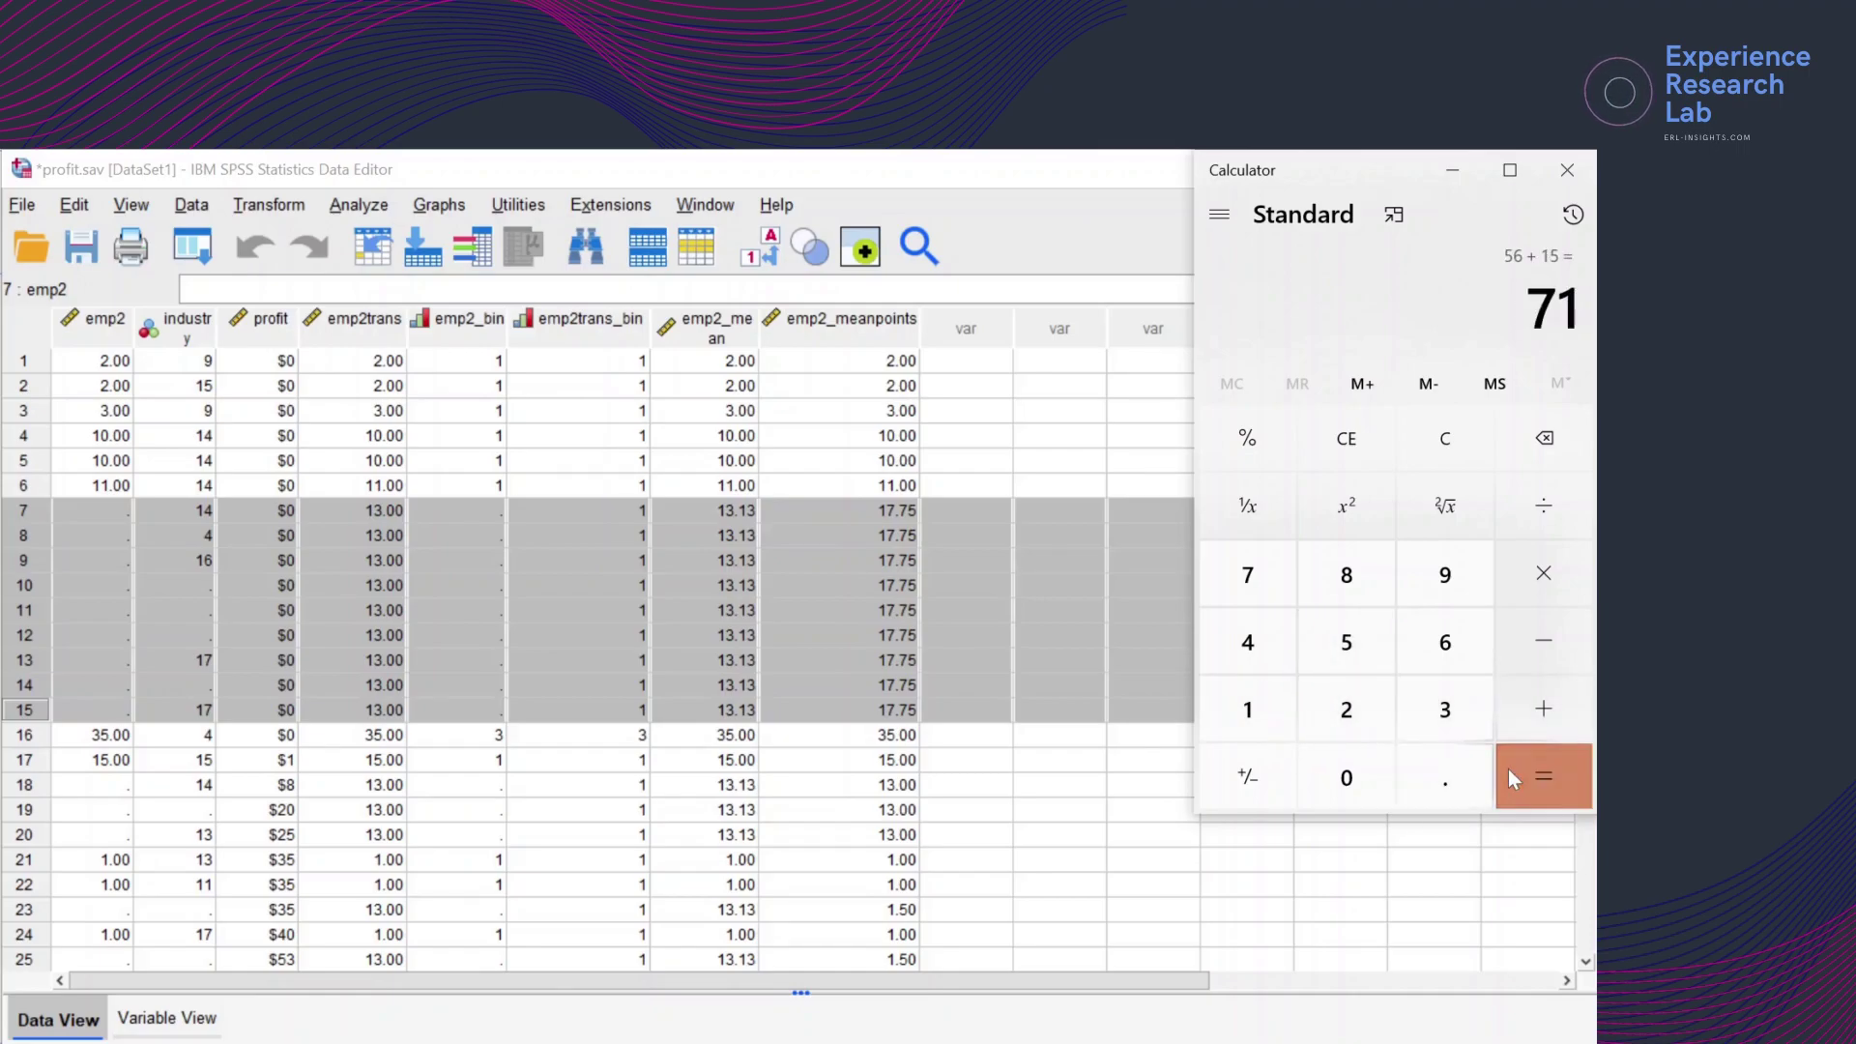
Divide the sum by 4 to check the emp2_meanpoints value in rows 7 to 15
{"action": "left_click", "coordinate": [1520, 508]}
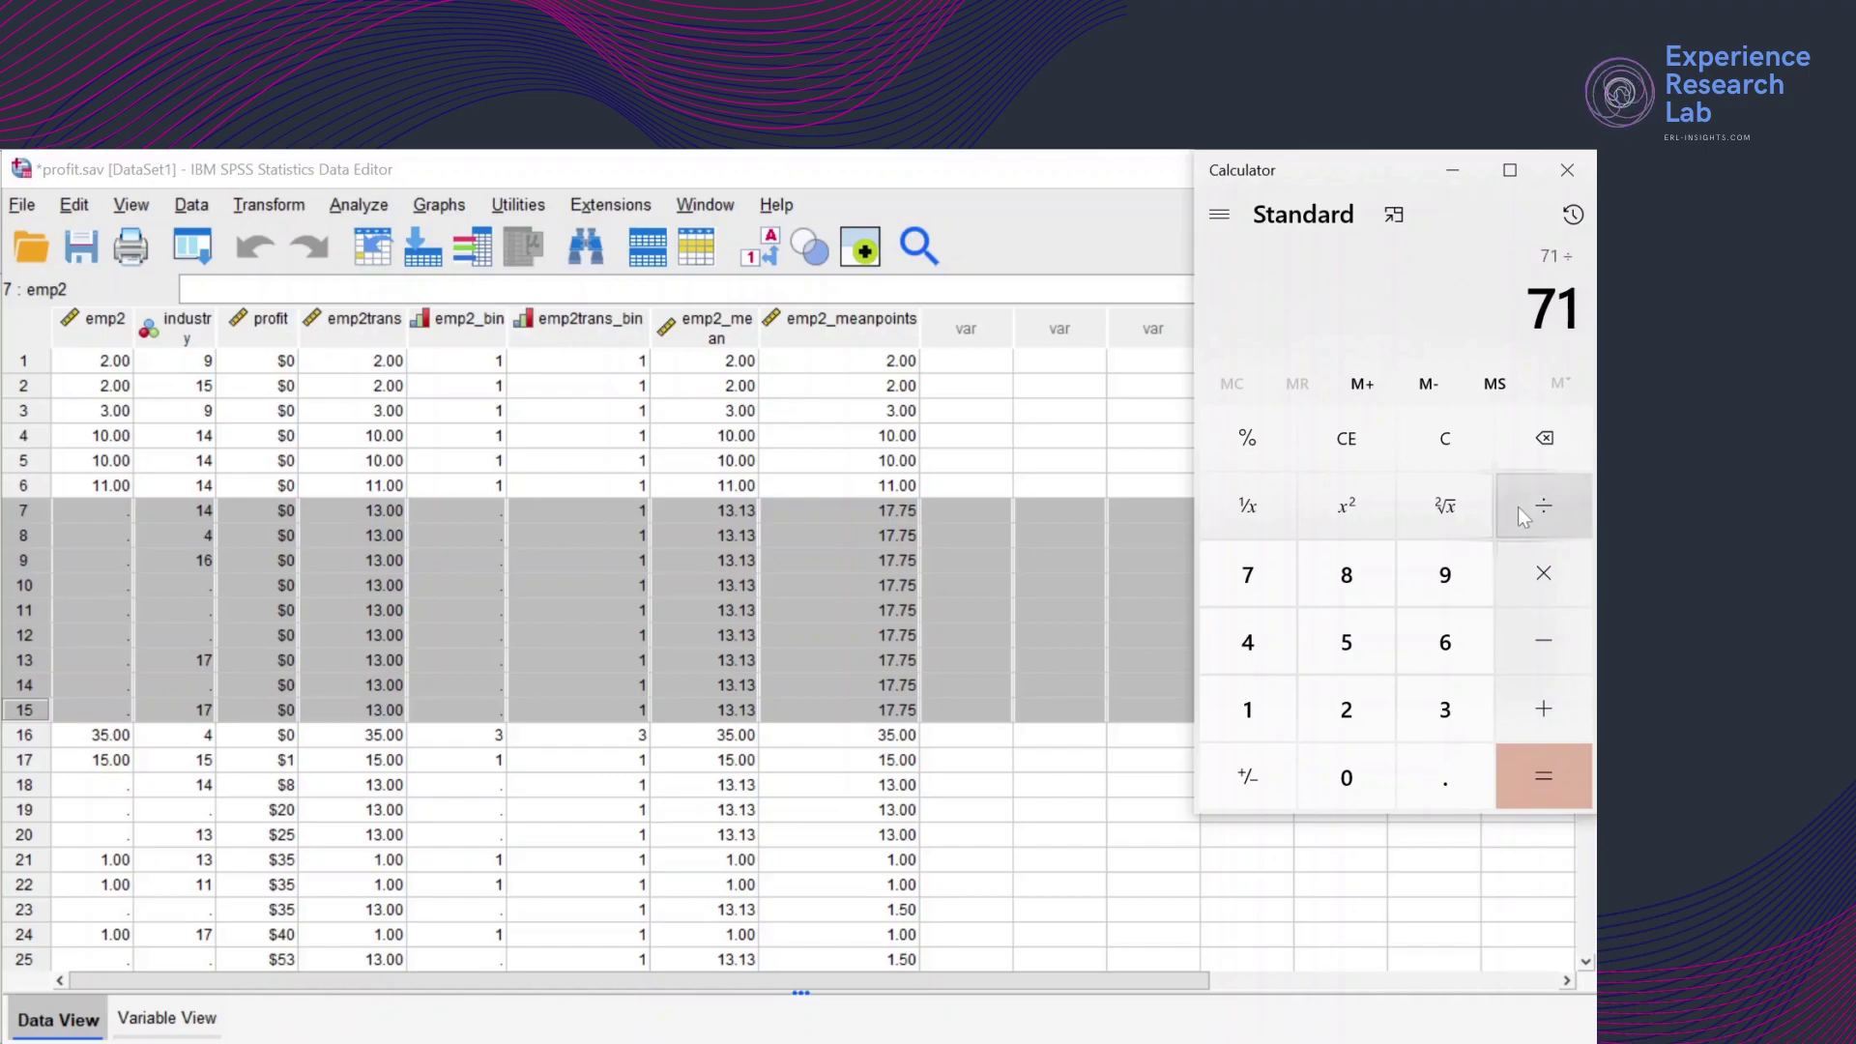
{"action": "left_click", "coordinate": [1249, 644]}
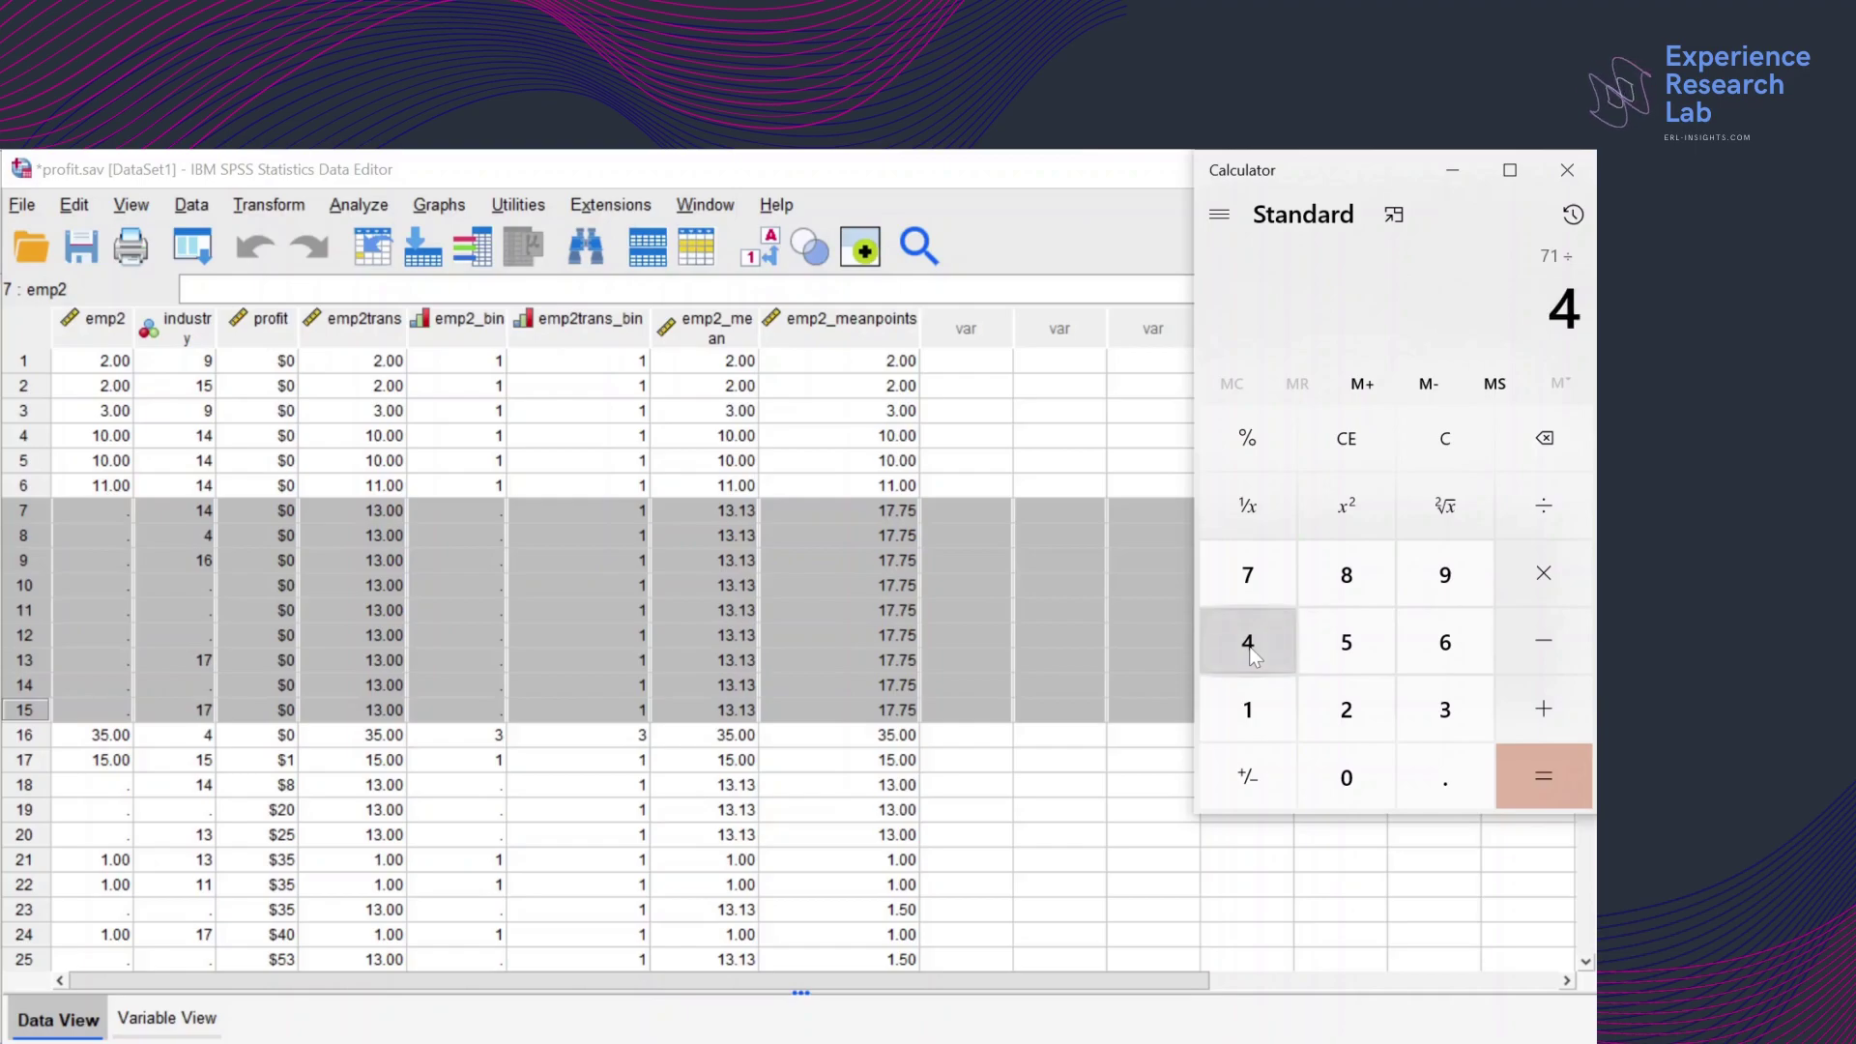
{"action": "left_click", "coordinate": [1518, 779]}
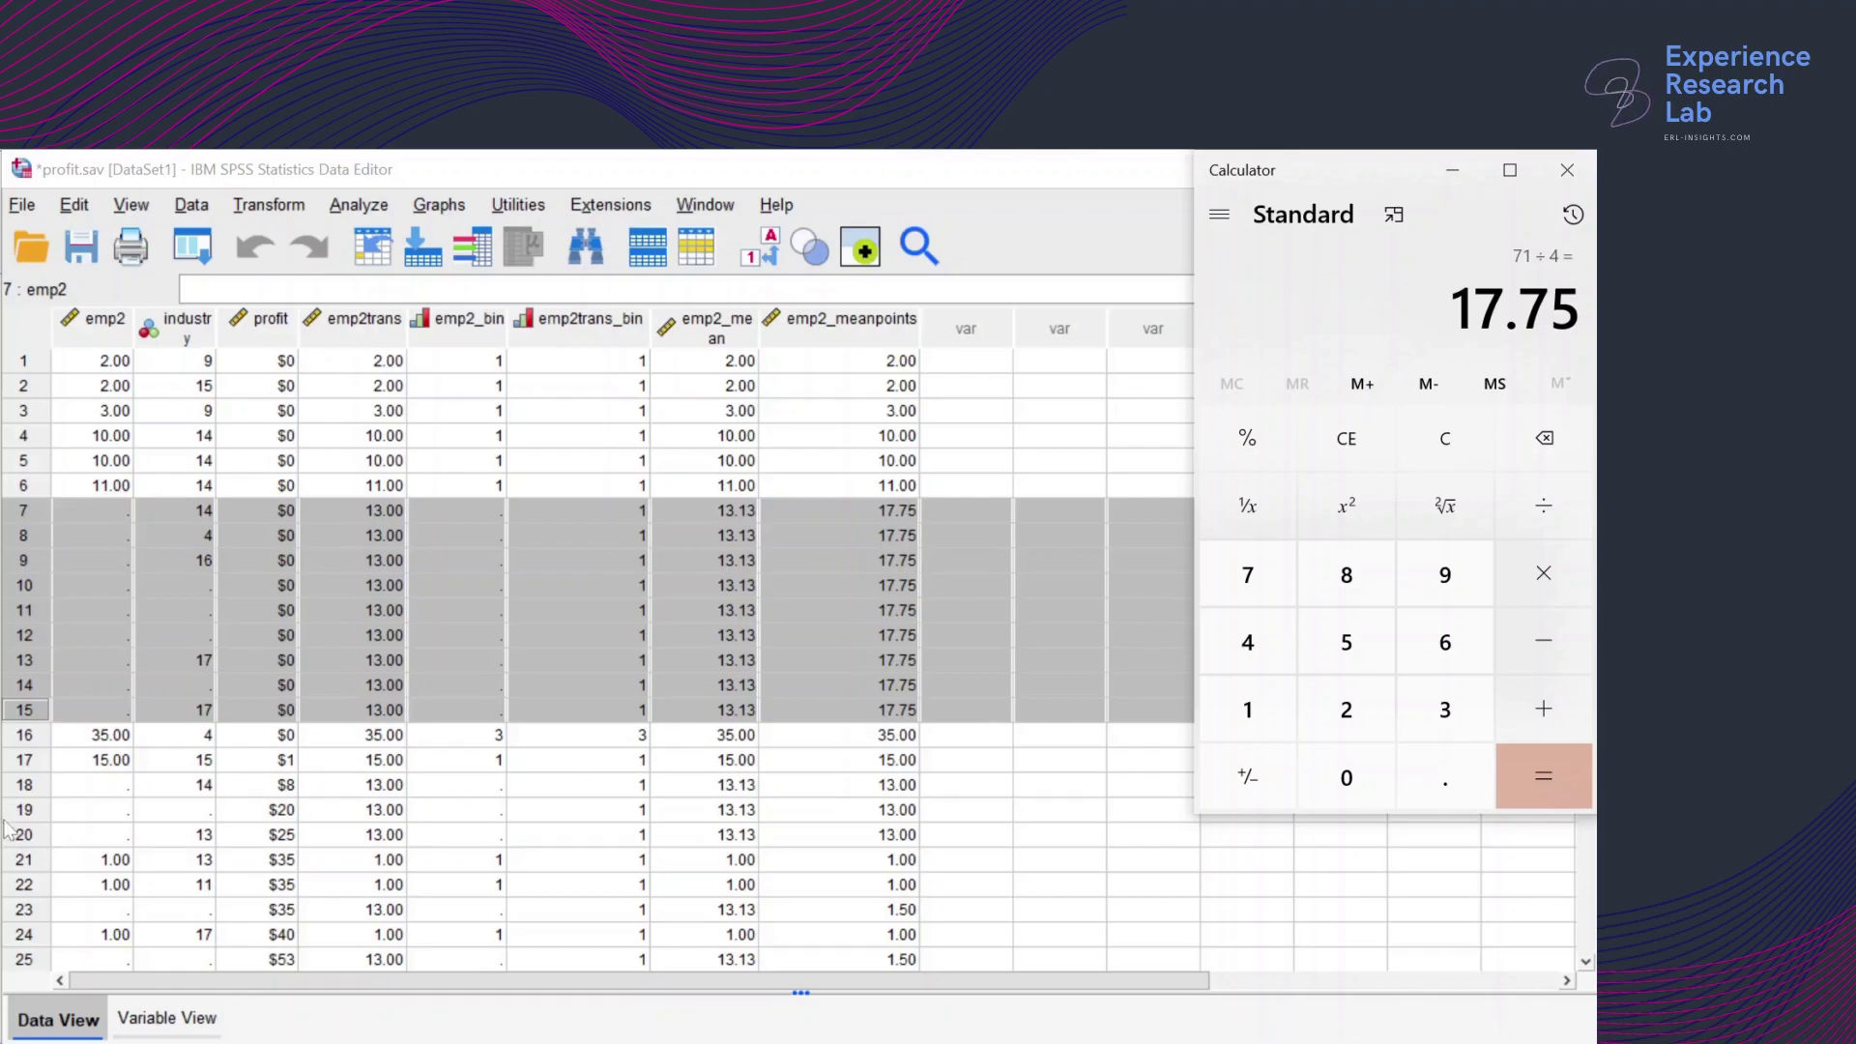
Select rows 18 to 20 in the SPSS data, and add their nearest emp2 values 35 + 15 + 1 + 1 in Calculator
{"action": "left_click", "coordinate": [21, 786]}
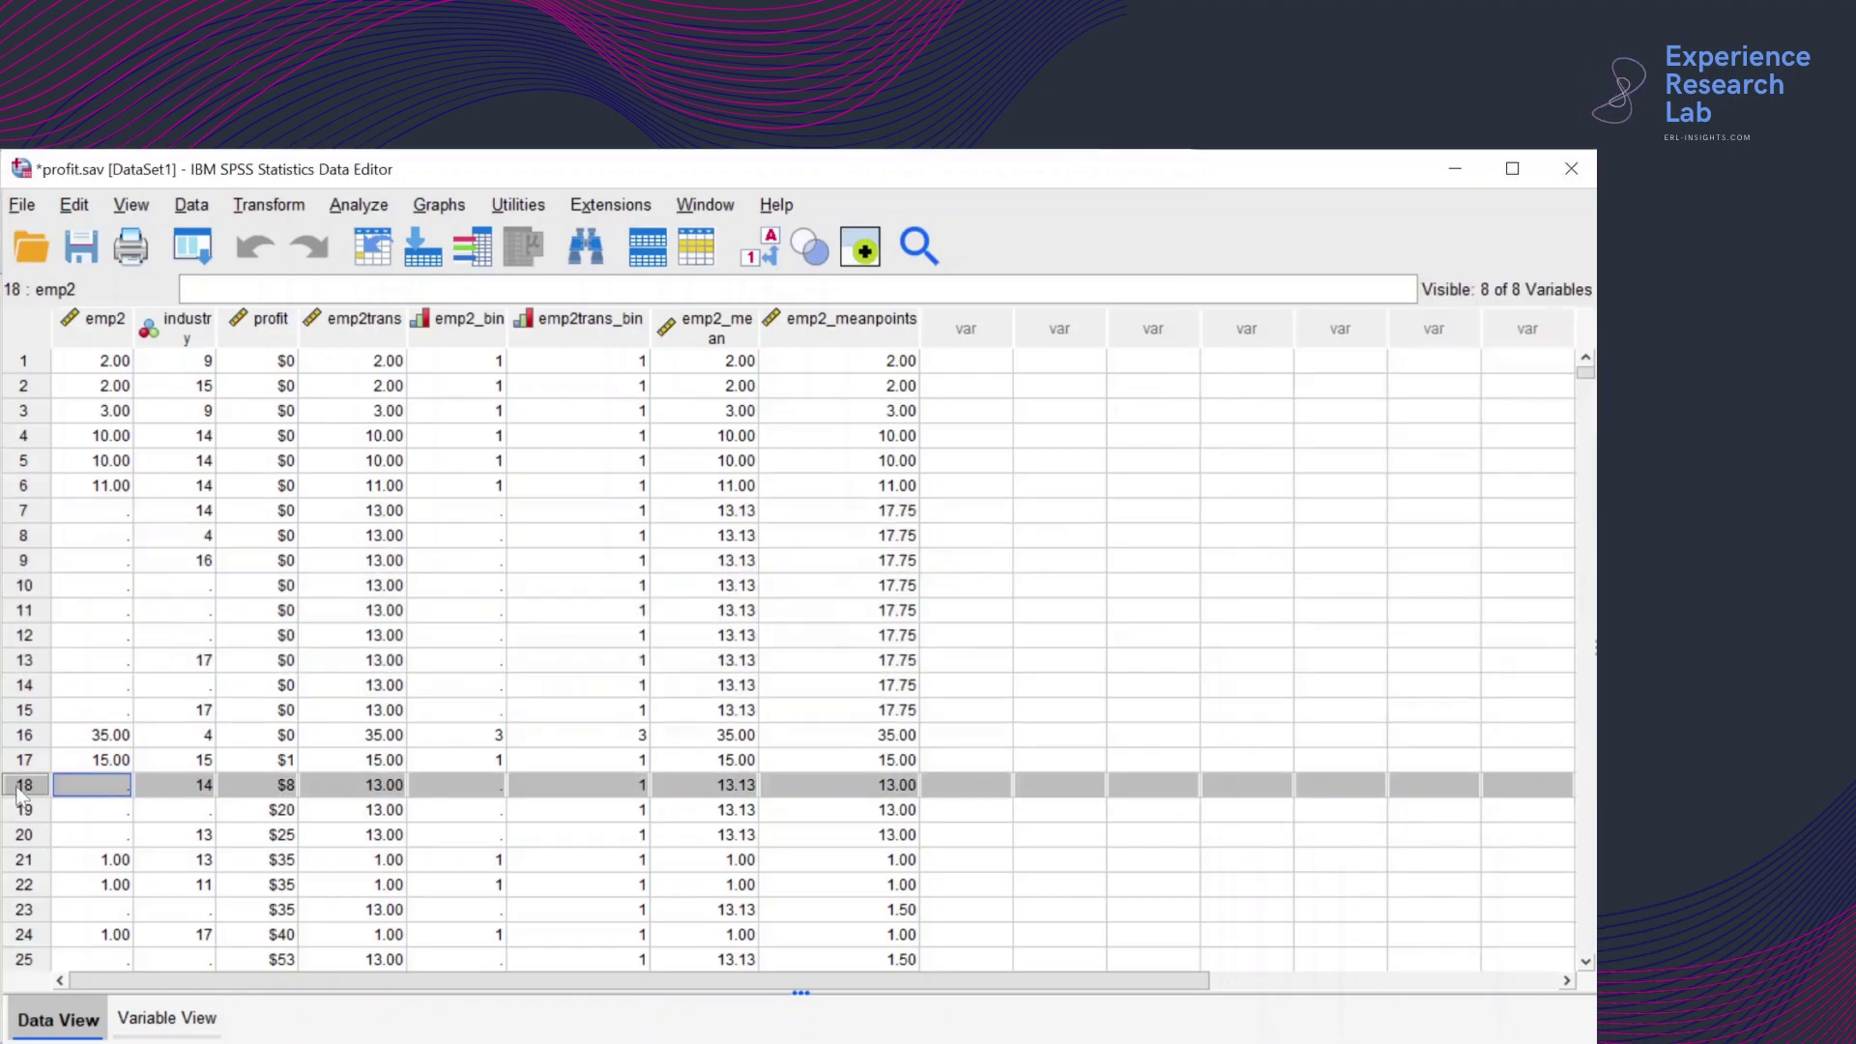
{"action": "left_click", "coordinate": [24, 837], "text": "shift"}
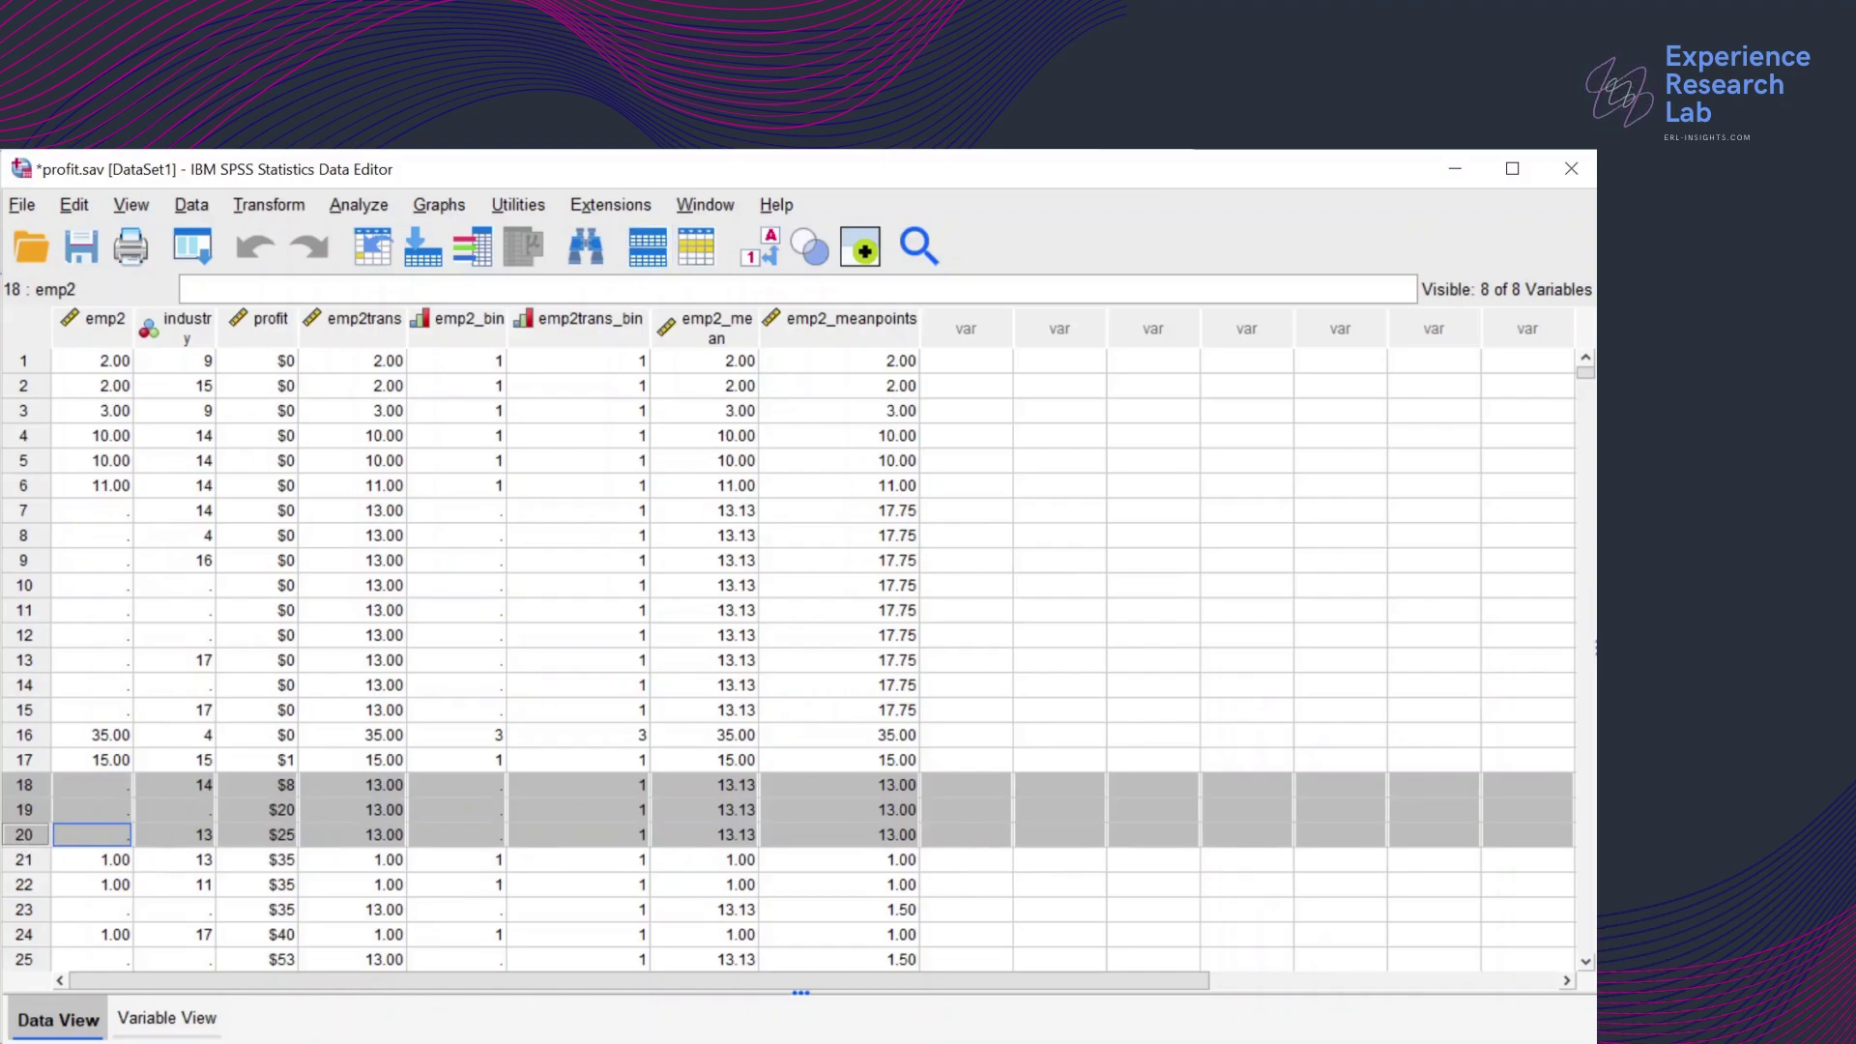
{"action": "key", "text": "alt+Tab"}
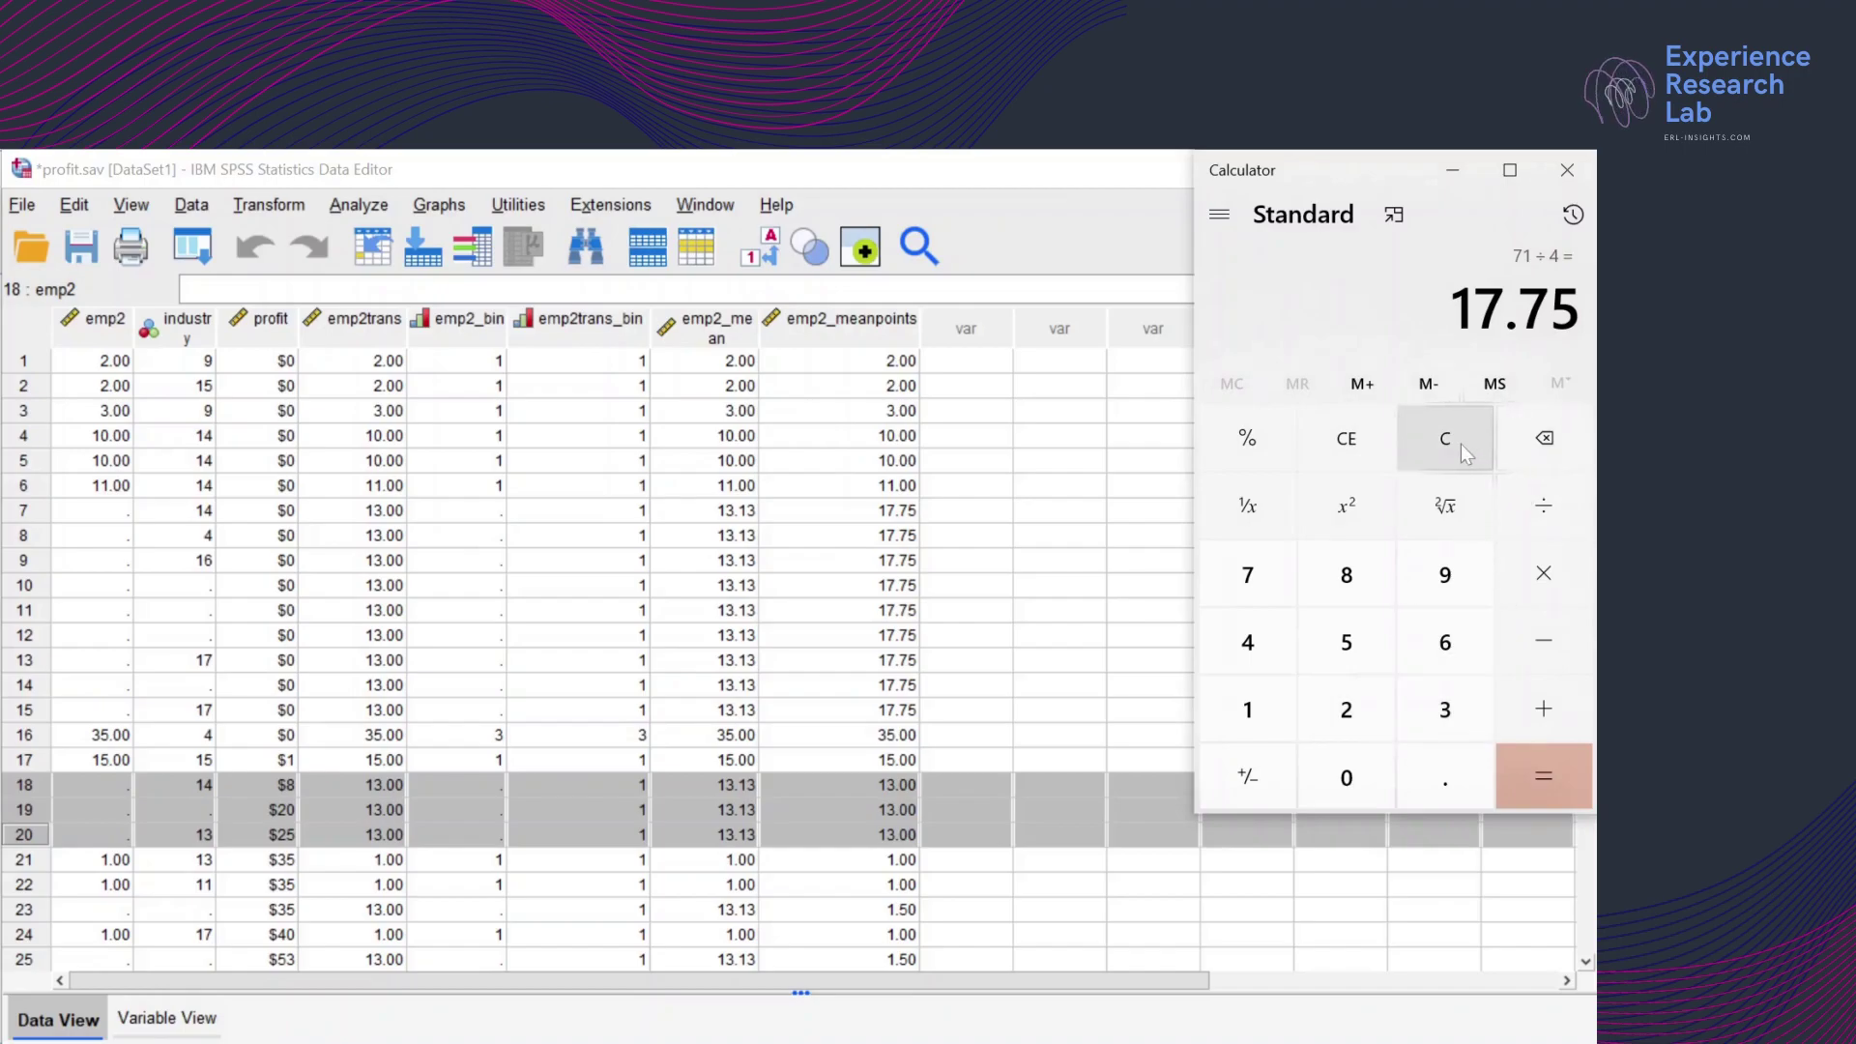
{"action": "left_click", "coordinate": [1467, 454]}
{"action": "left_click", "coordinate": [1445, 727]}
{"action": "left_click", "coordinate": [1351, 647]}
{"action": "left_click", "coordinate": [1515, 699]}
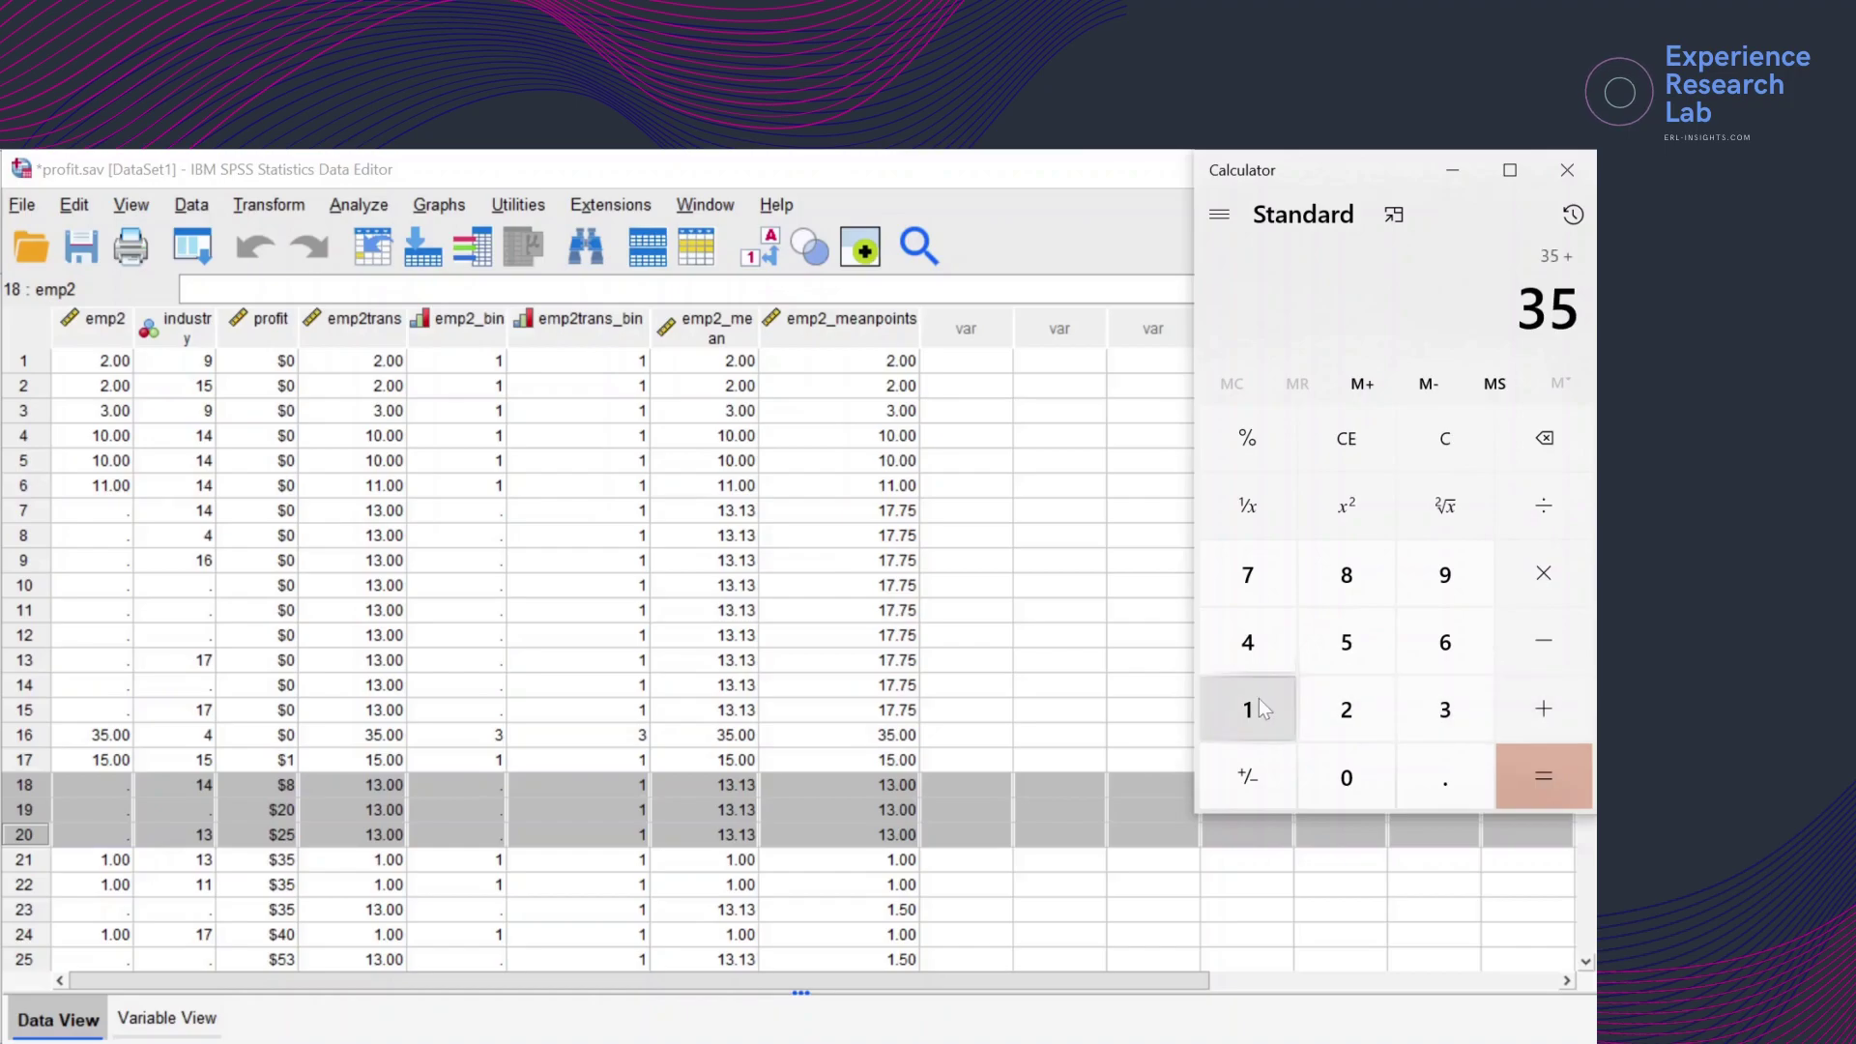
{"action": "left_click", "coordinate": [1247, 708]}
{"action": "left_click", "coordinate": [1345, 645]}
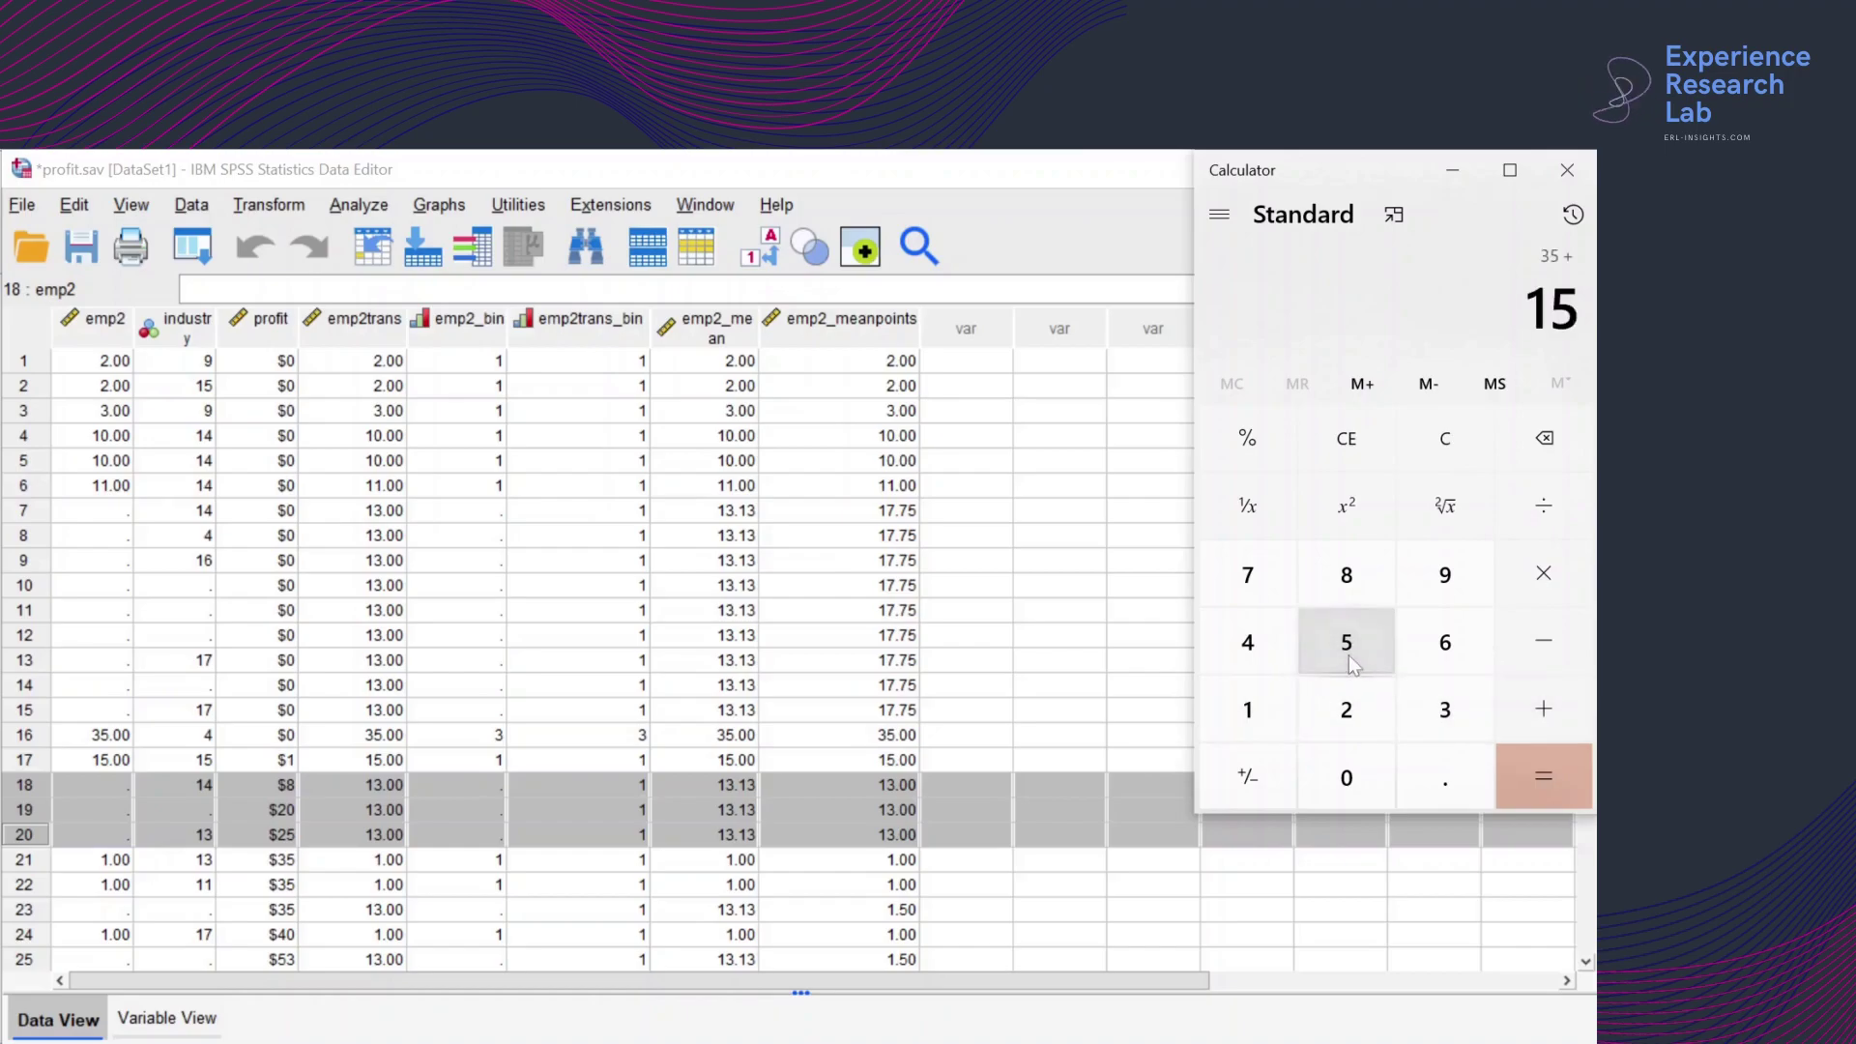
{"action": "left_click", "coordinate": [1539, 710]}
{"action": "left_click", "coordinate": [1247, 709]}
{"action": "left_click", "coordinate": [1510, 707]}
{"action": "left_click", "coordinate": [1250, 719]}
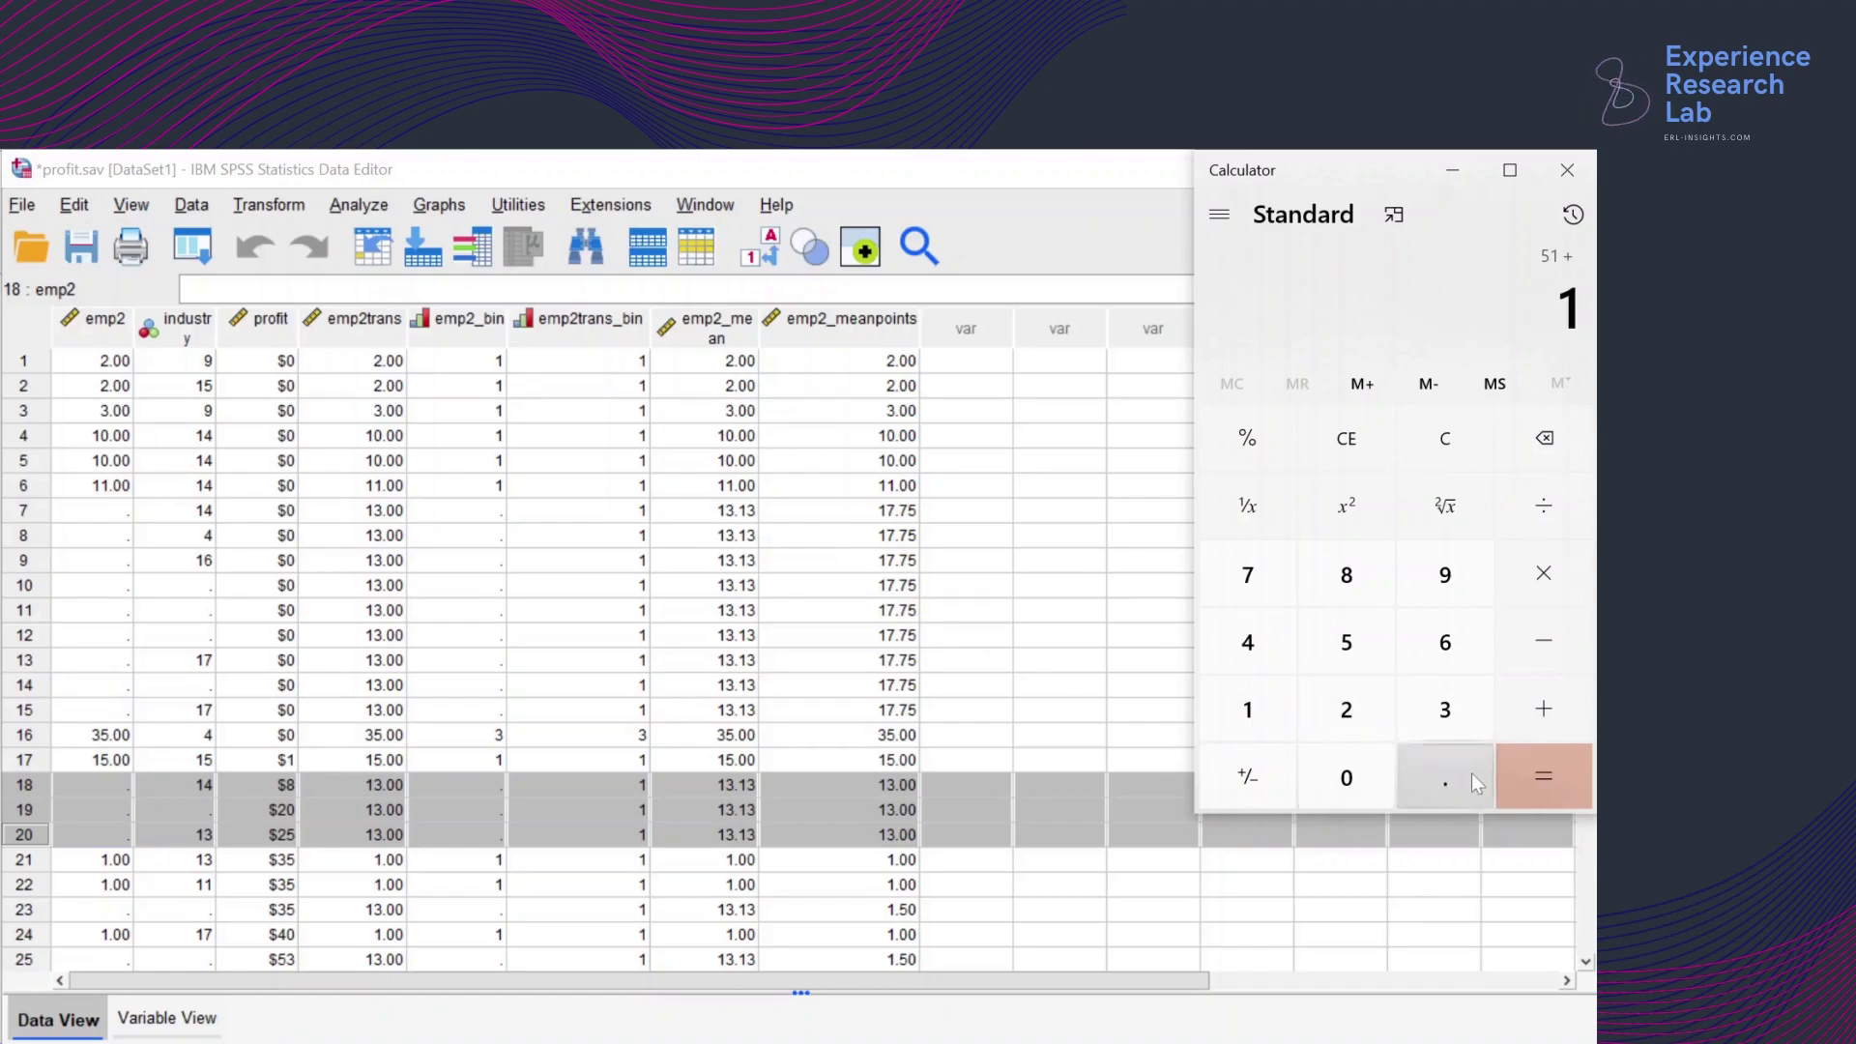
{"action": "left_click", "coordinate": [1527, 775]}
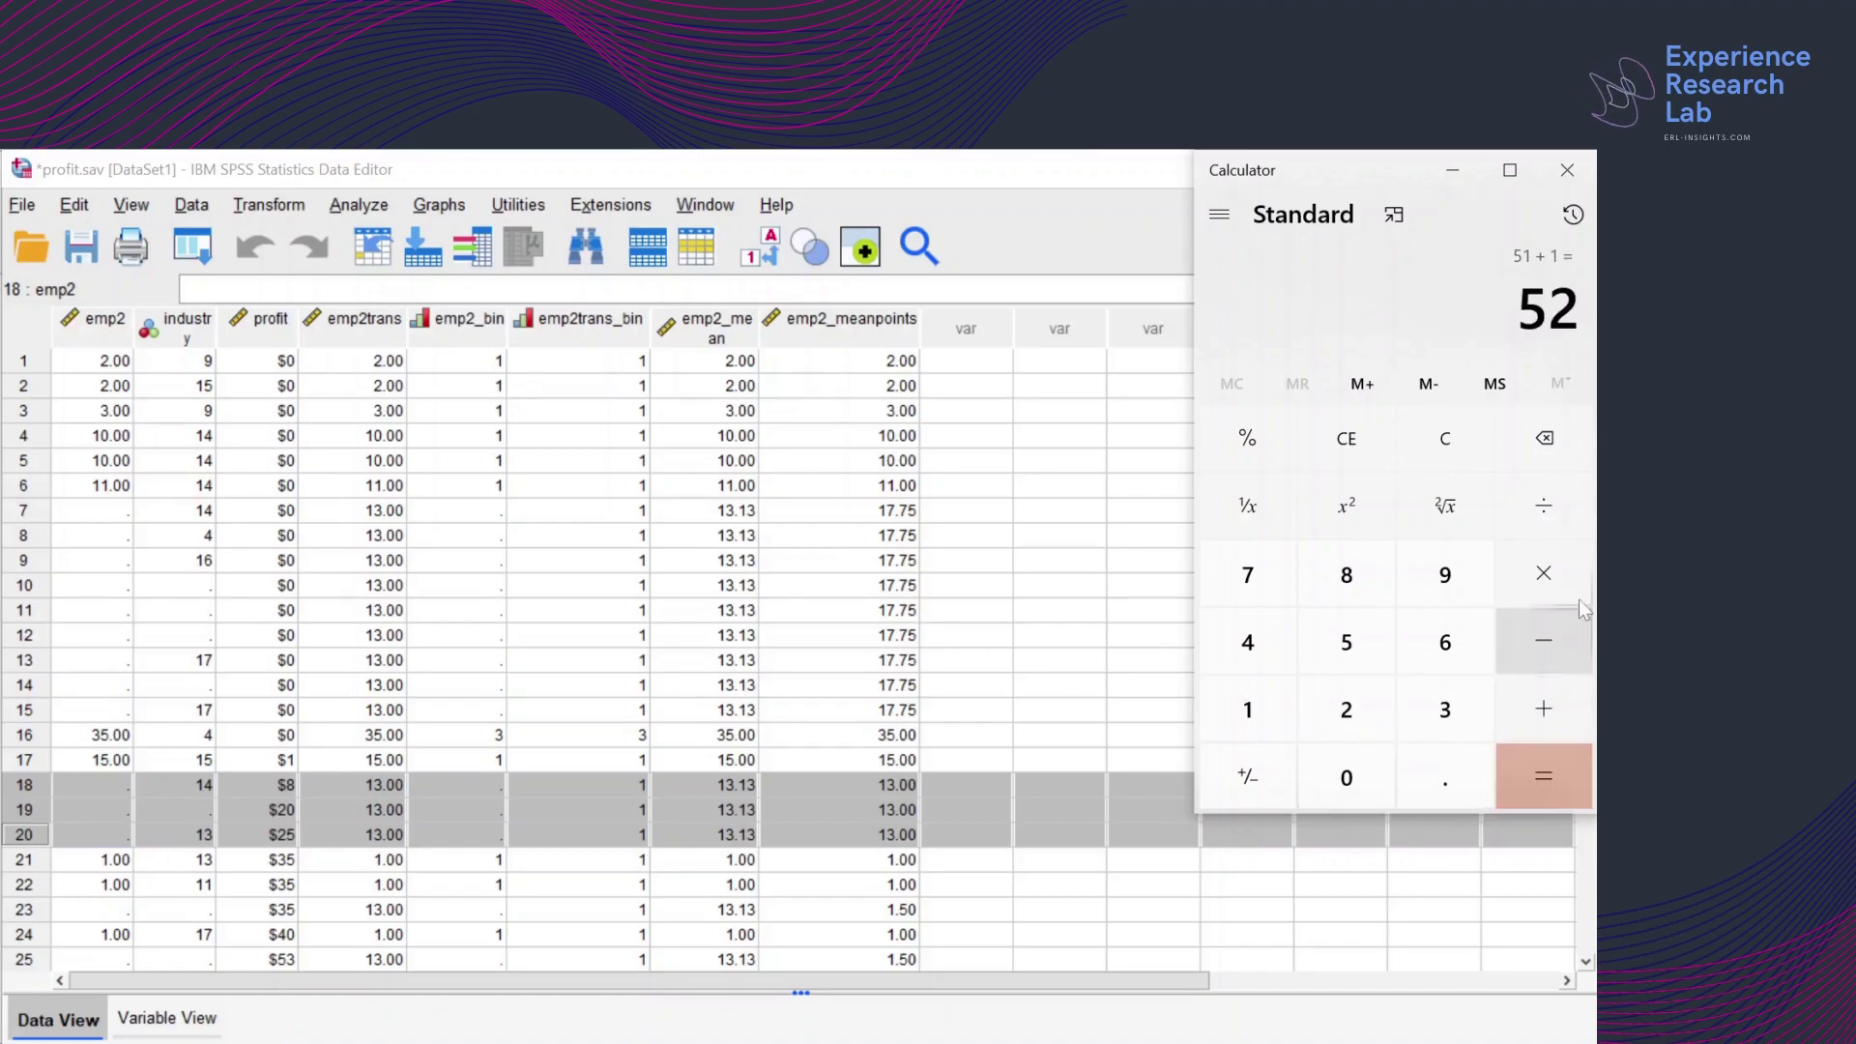
Divide the new sum by 4 to check the emp2_meanpoints value in rows 18 to 20
{"action": "left_click", "coordinate": [1558, 507]}
{"action": "left_click", "coordinate": [1241, 645]}
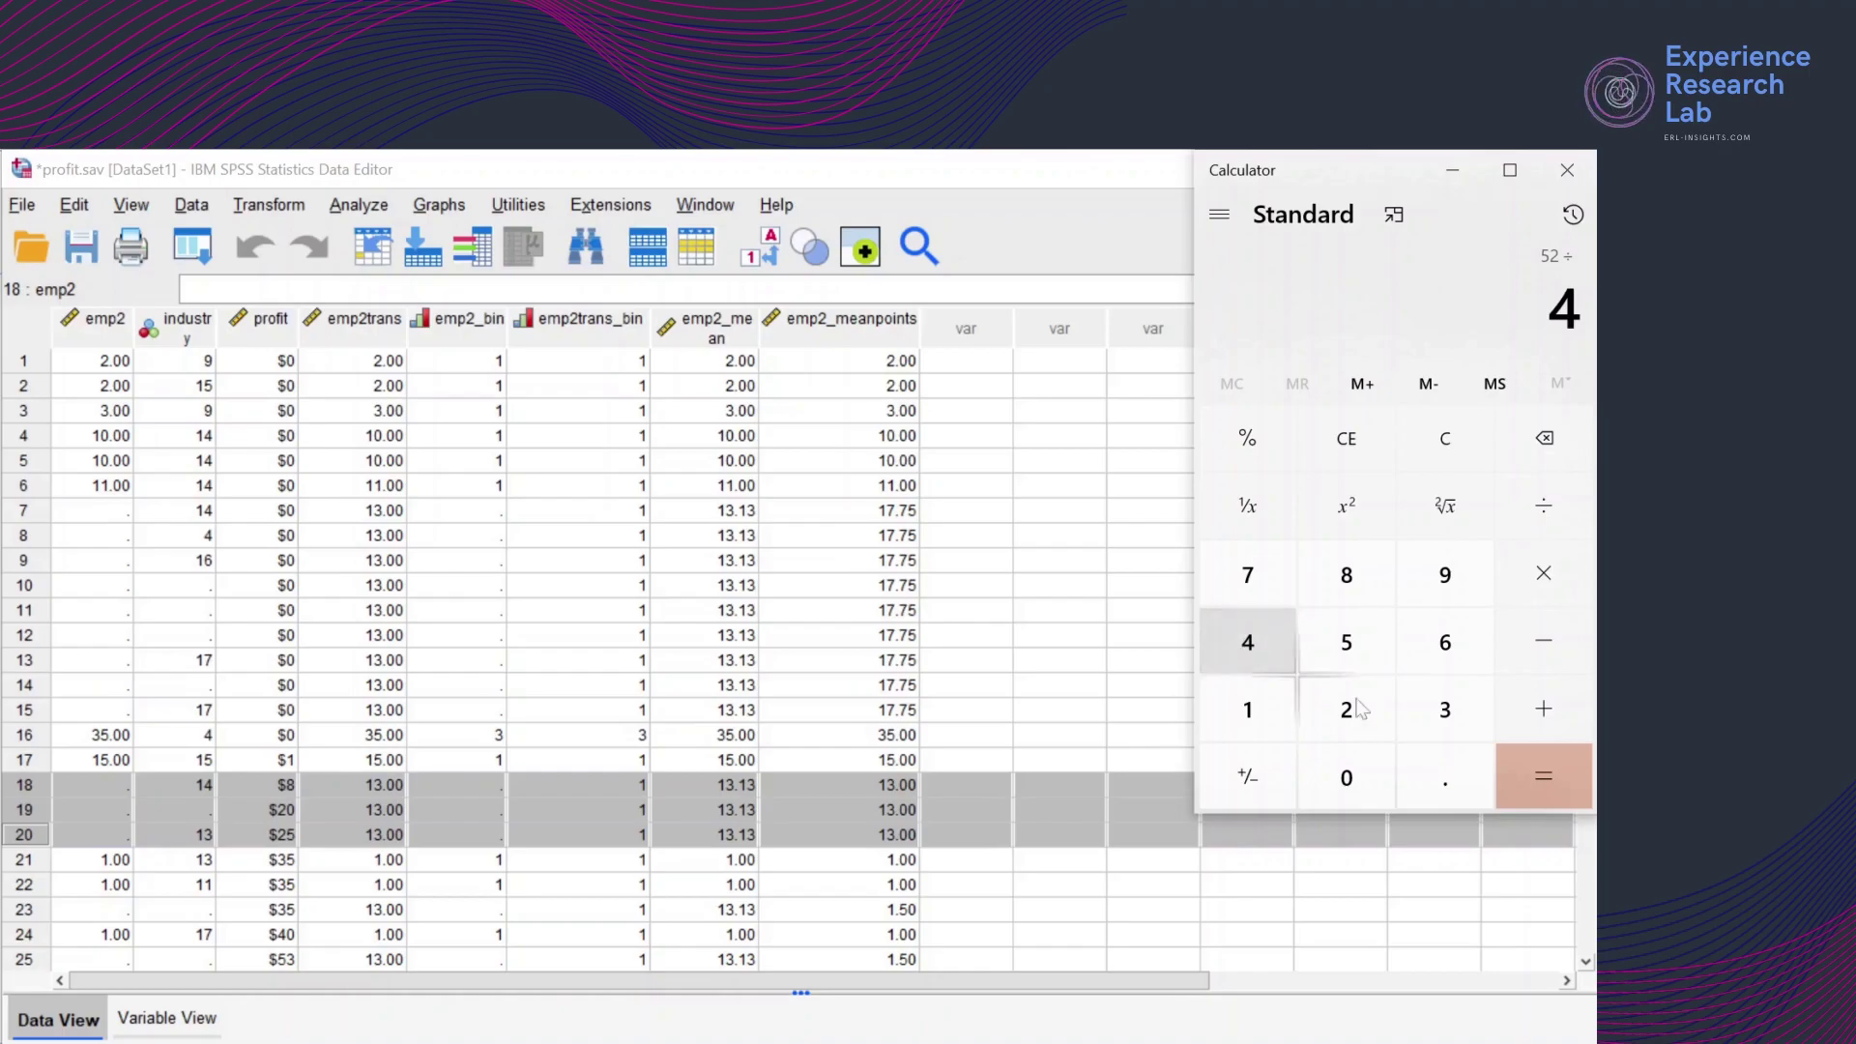
{"action": "left_click", "coordinate": [1521, 779]}
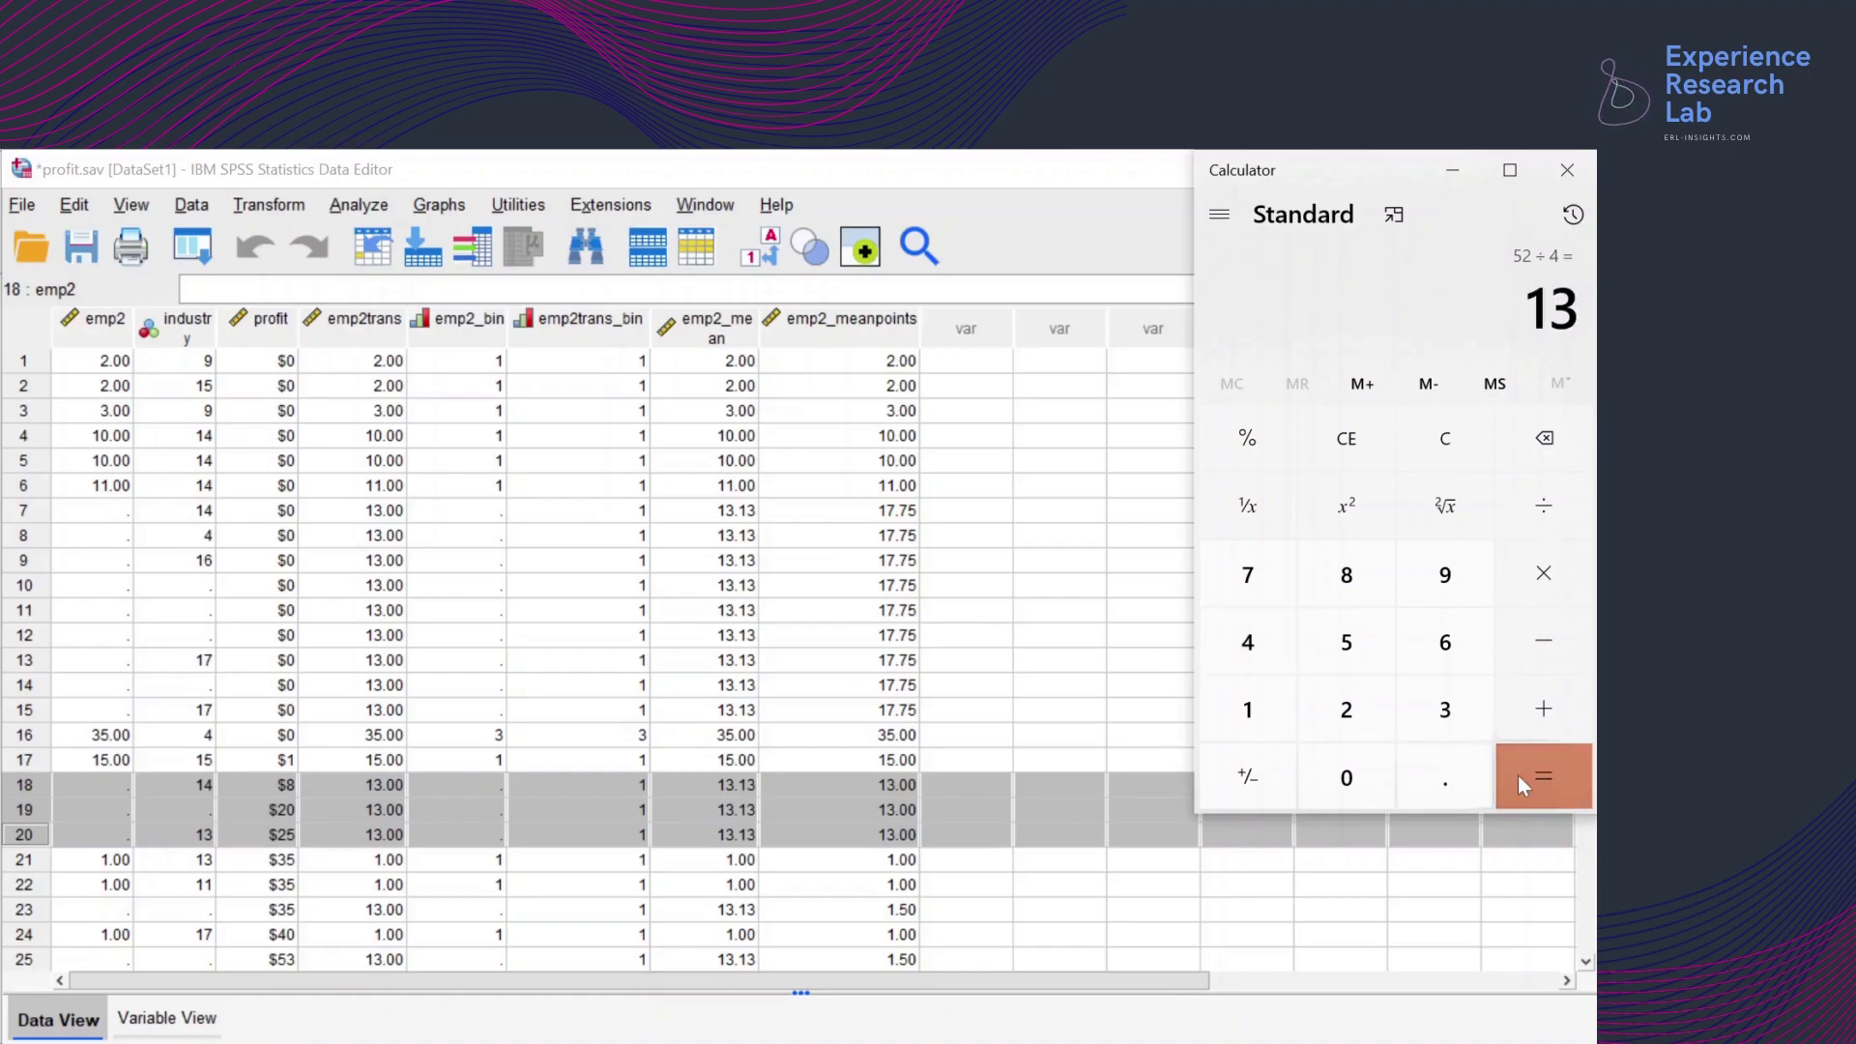
Return to the SPSS data, reopen Replace Missing Values, and rename the emp2_meanpoints entry as emp2_medianpoints
{"action": "left_click", "coordinate": [955, 641]}
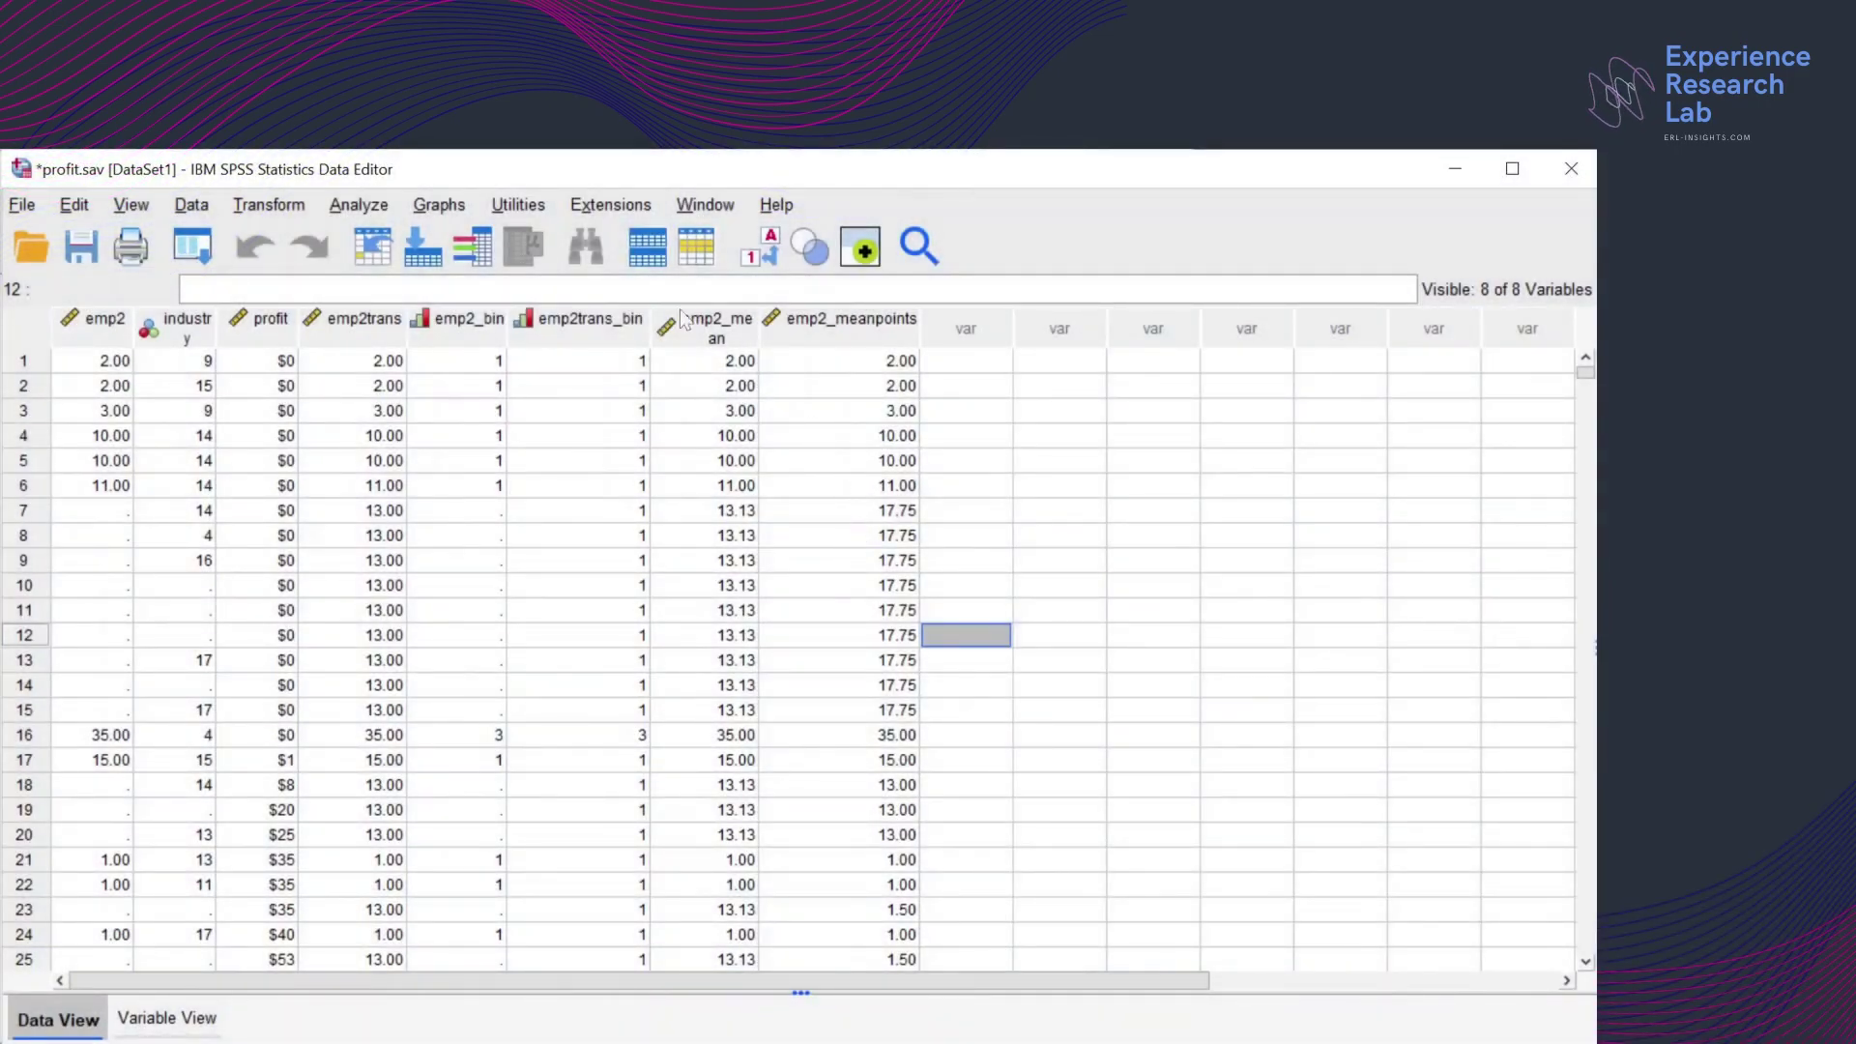
{"action": "left_click", "coordinate": [268, 206]}
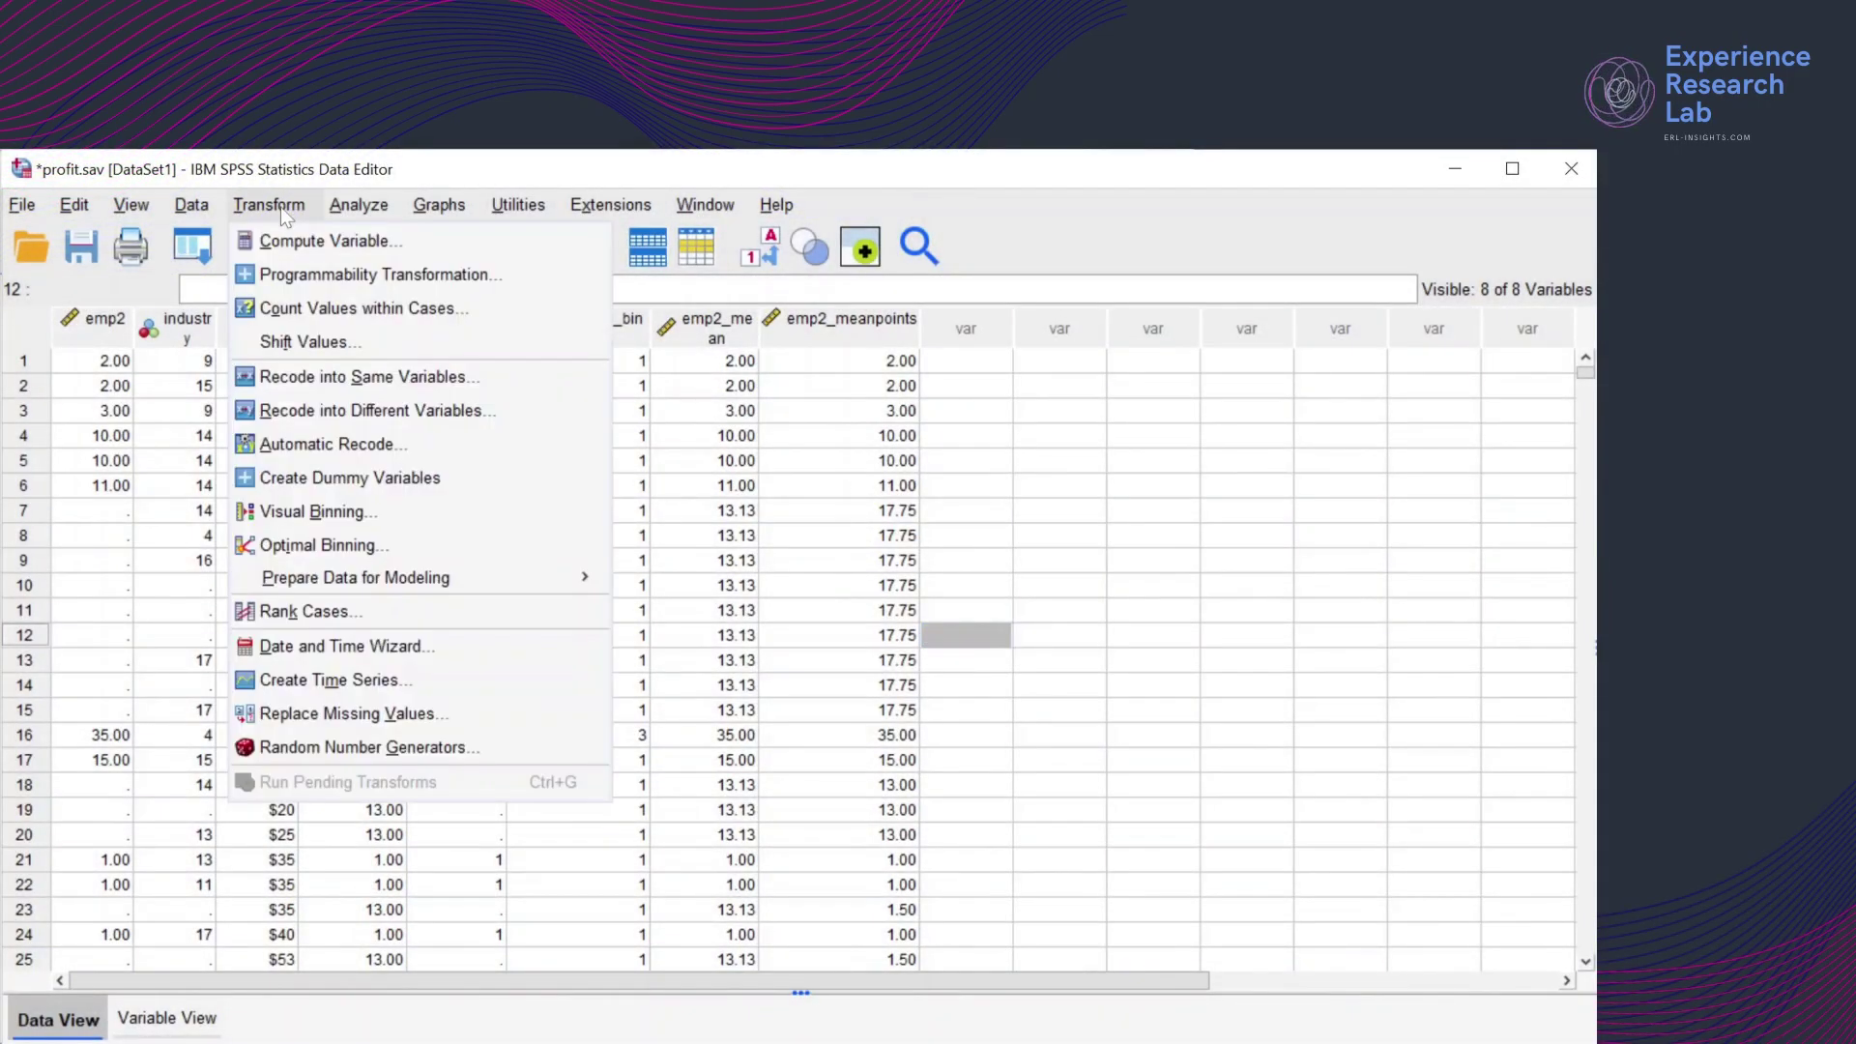
{"action": "left_click", "coordinate": [319, 715]}
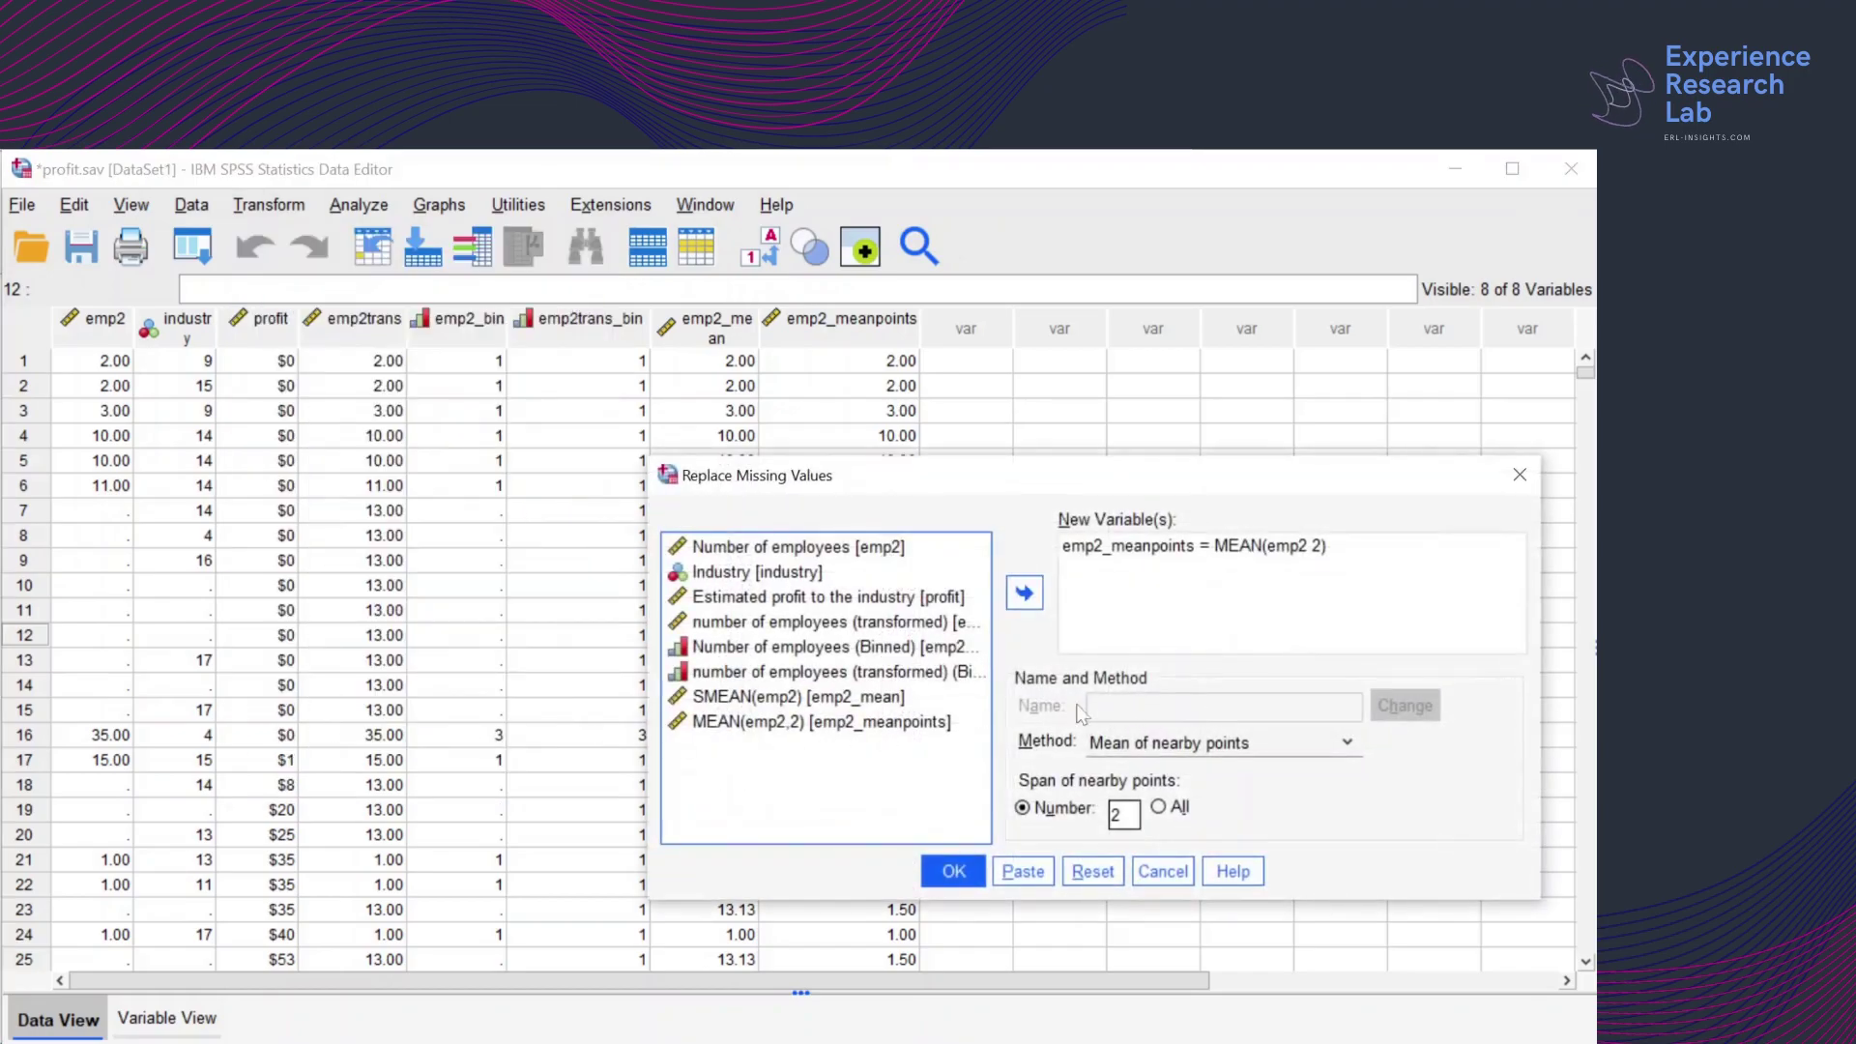
{"action": "left_click", "coordinate": [1174, 743]}
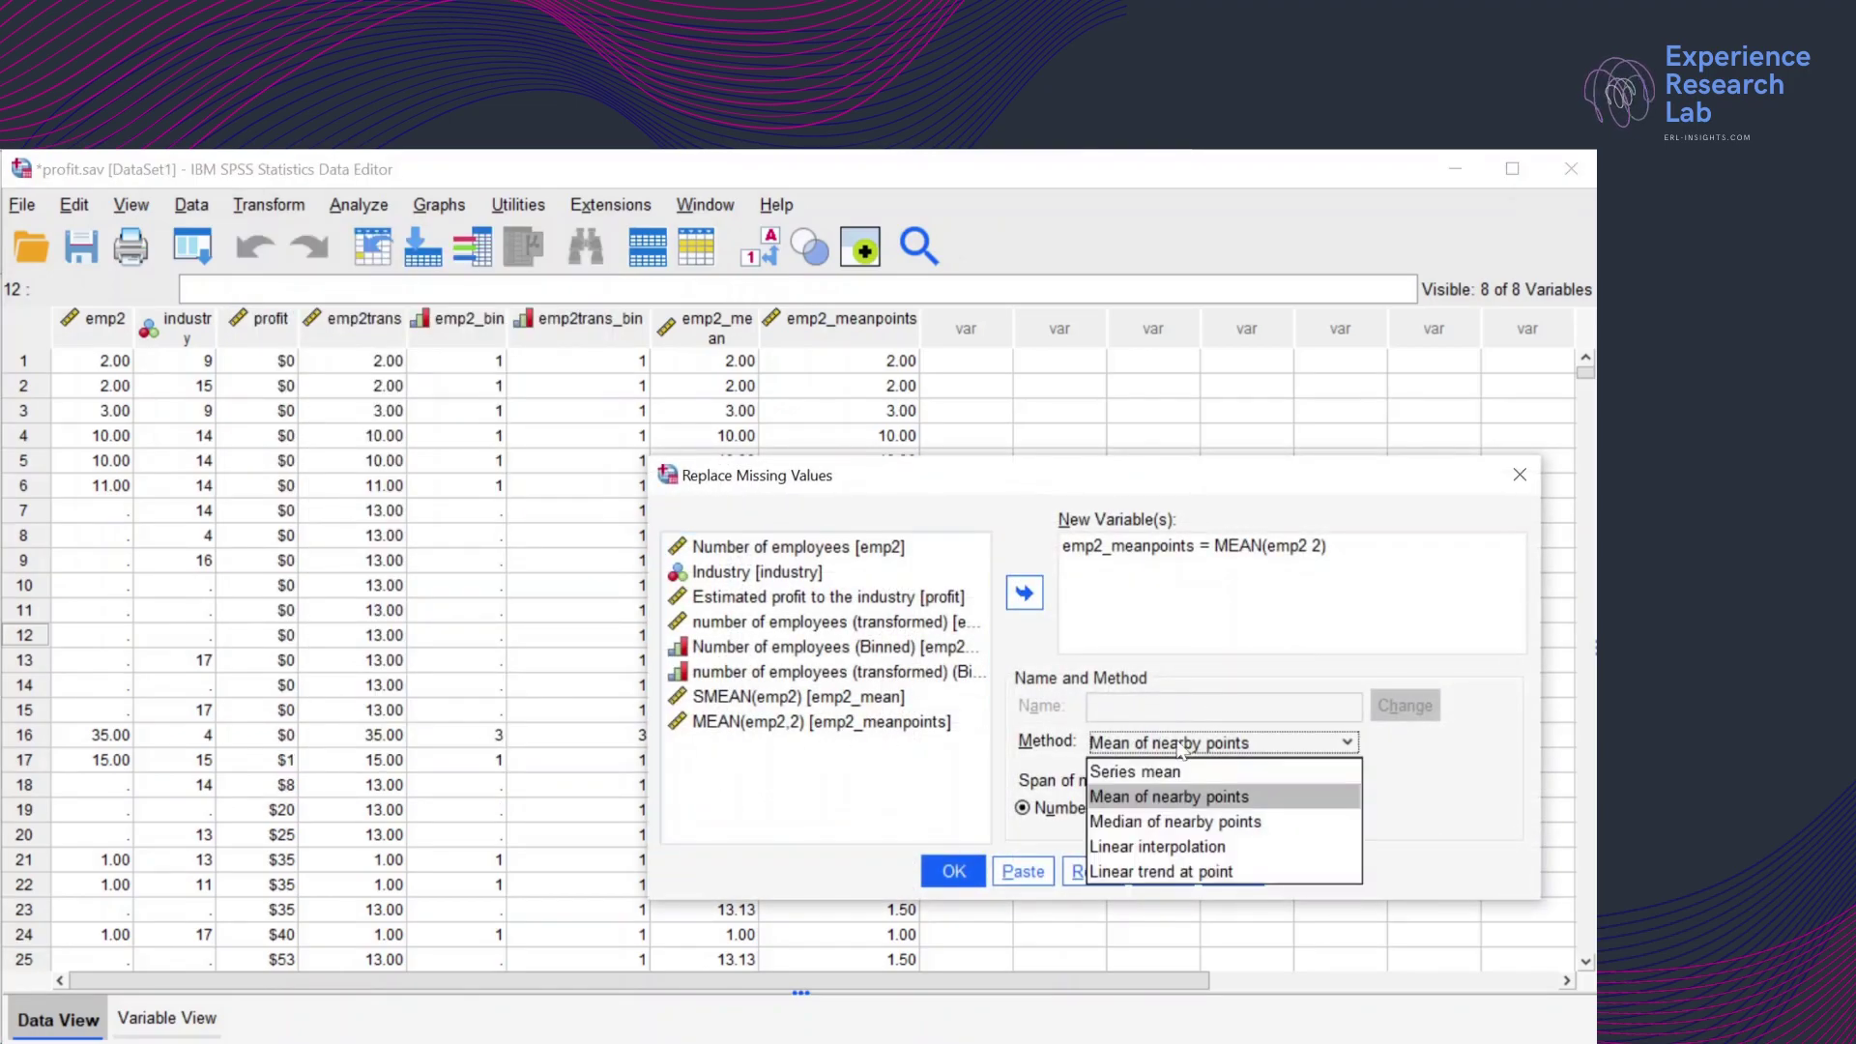
{"action": "left_click", "coordinate": [1152, 825]}
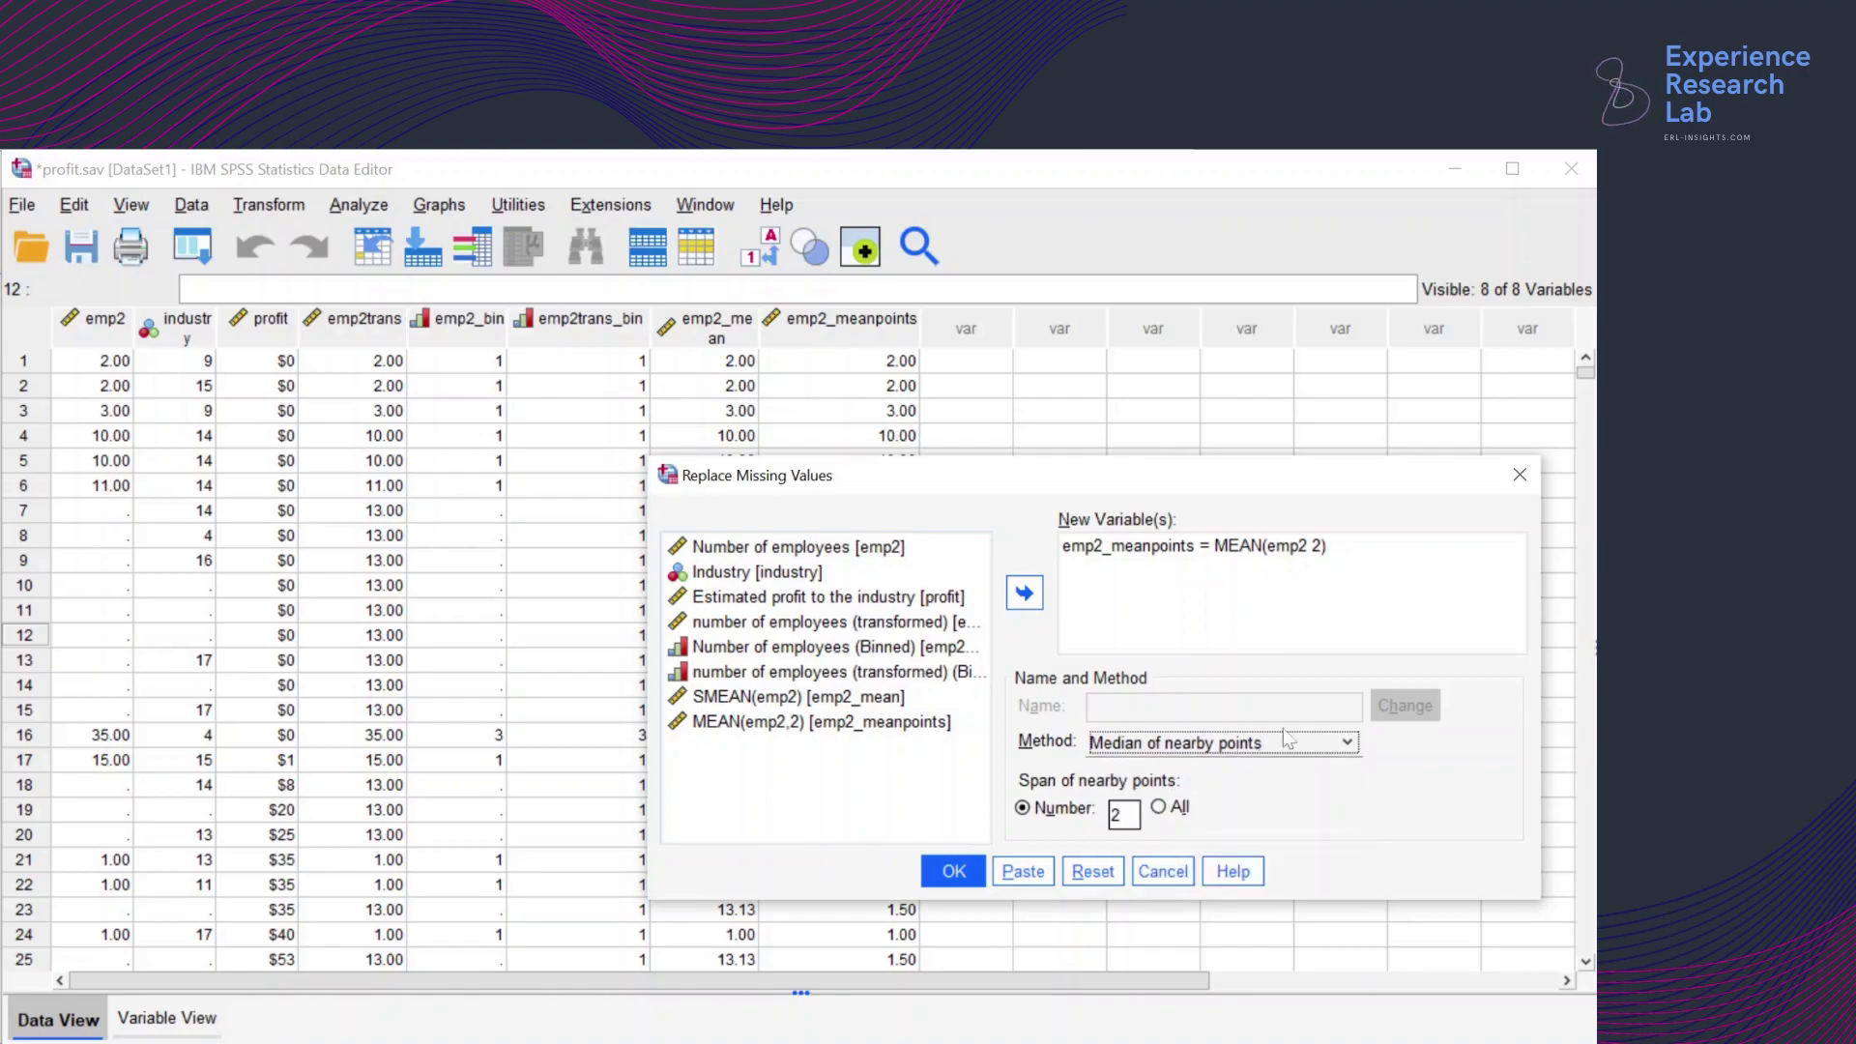
{"action": "left_click", "coordinate": [1256, 551]}
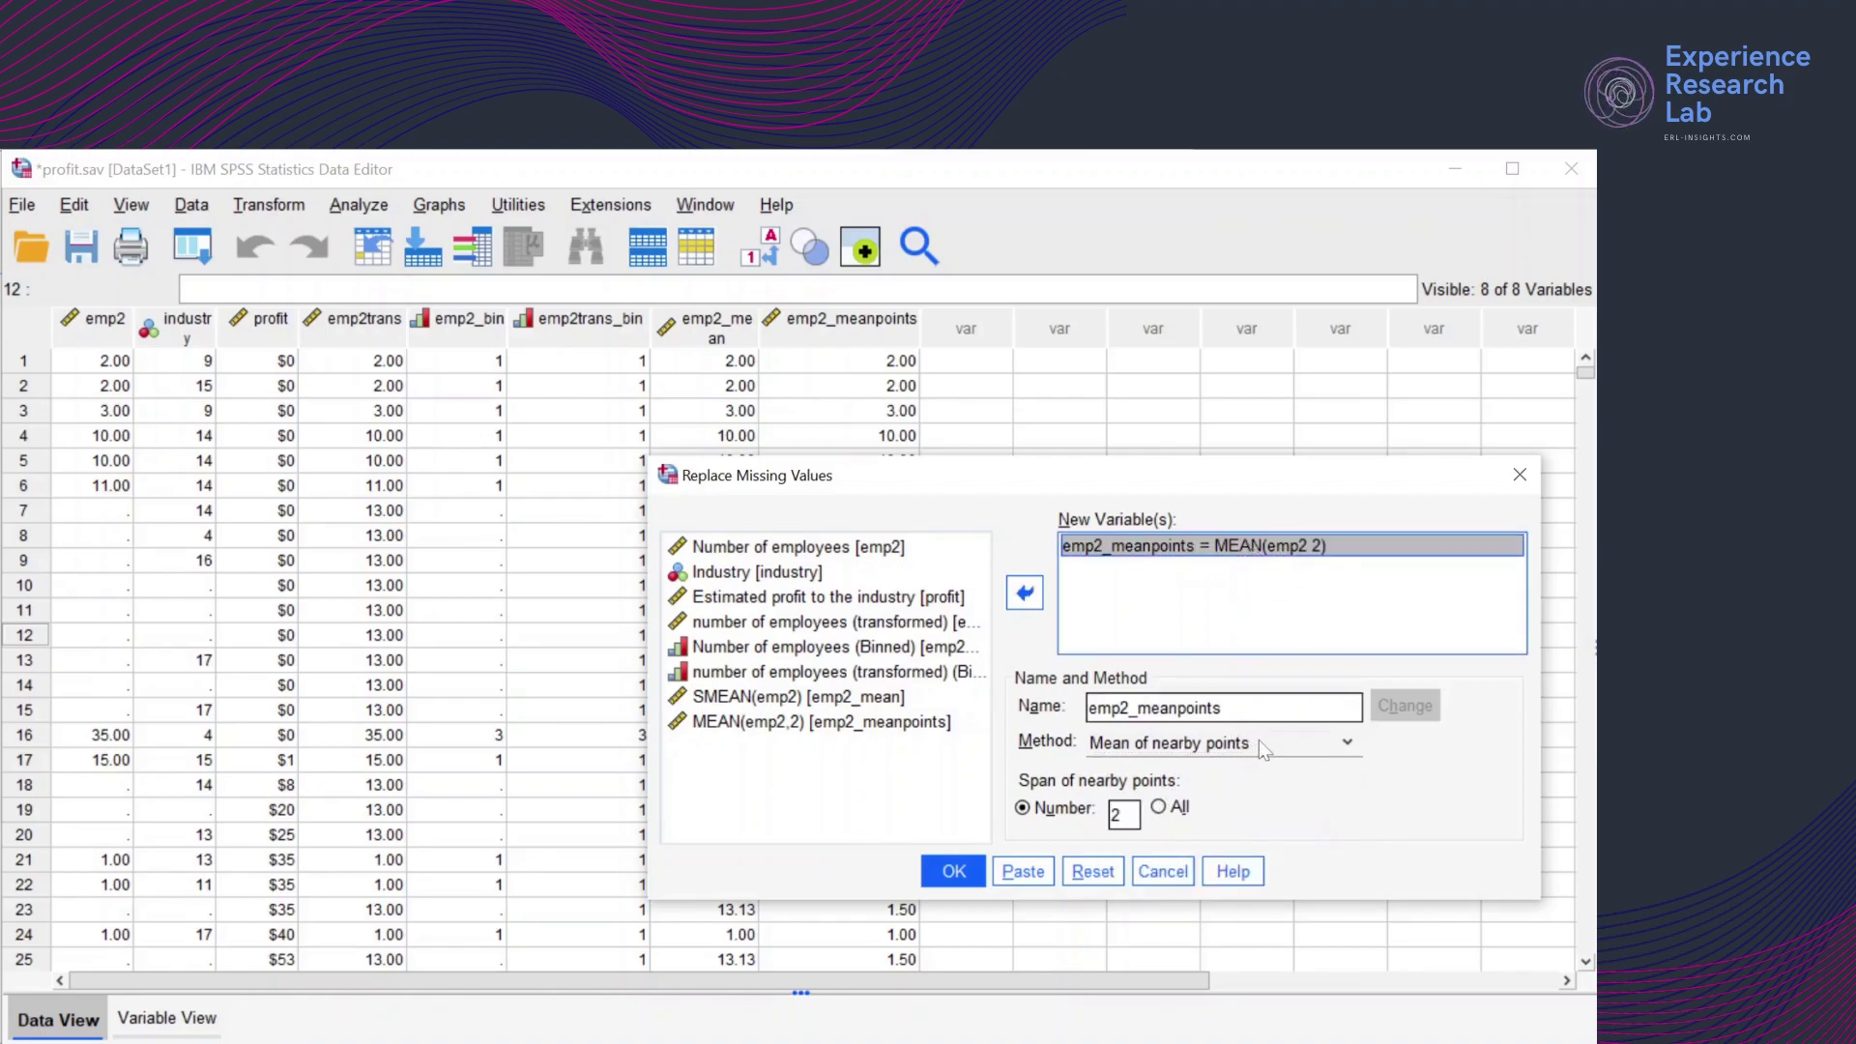
{"action": "double_click", "coordinate": [1155, 708]}
{"action": "left_click_drag", "start_coordinate": [1178, 708], "coordinate": [1138, 707]}
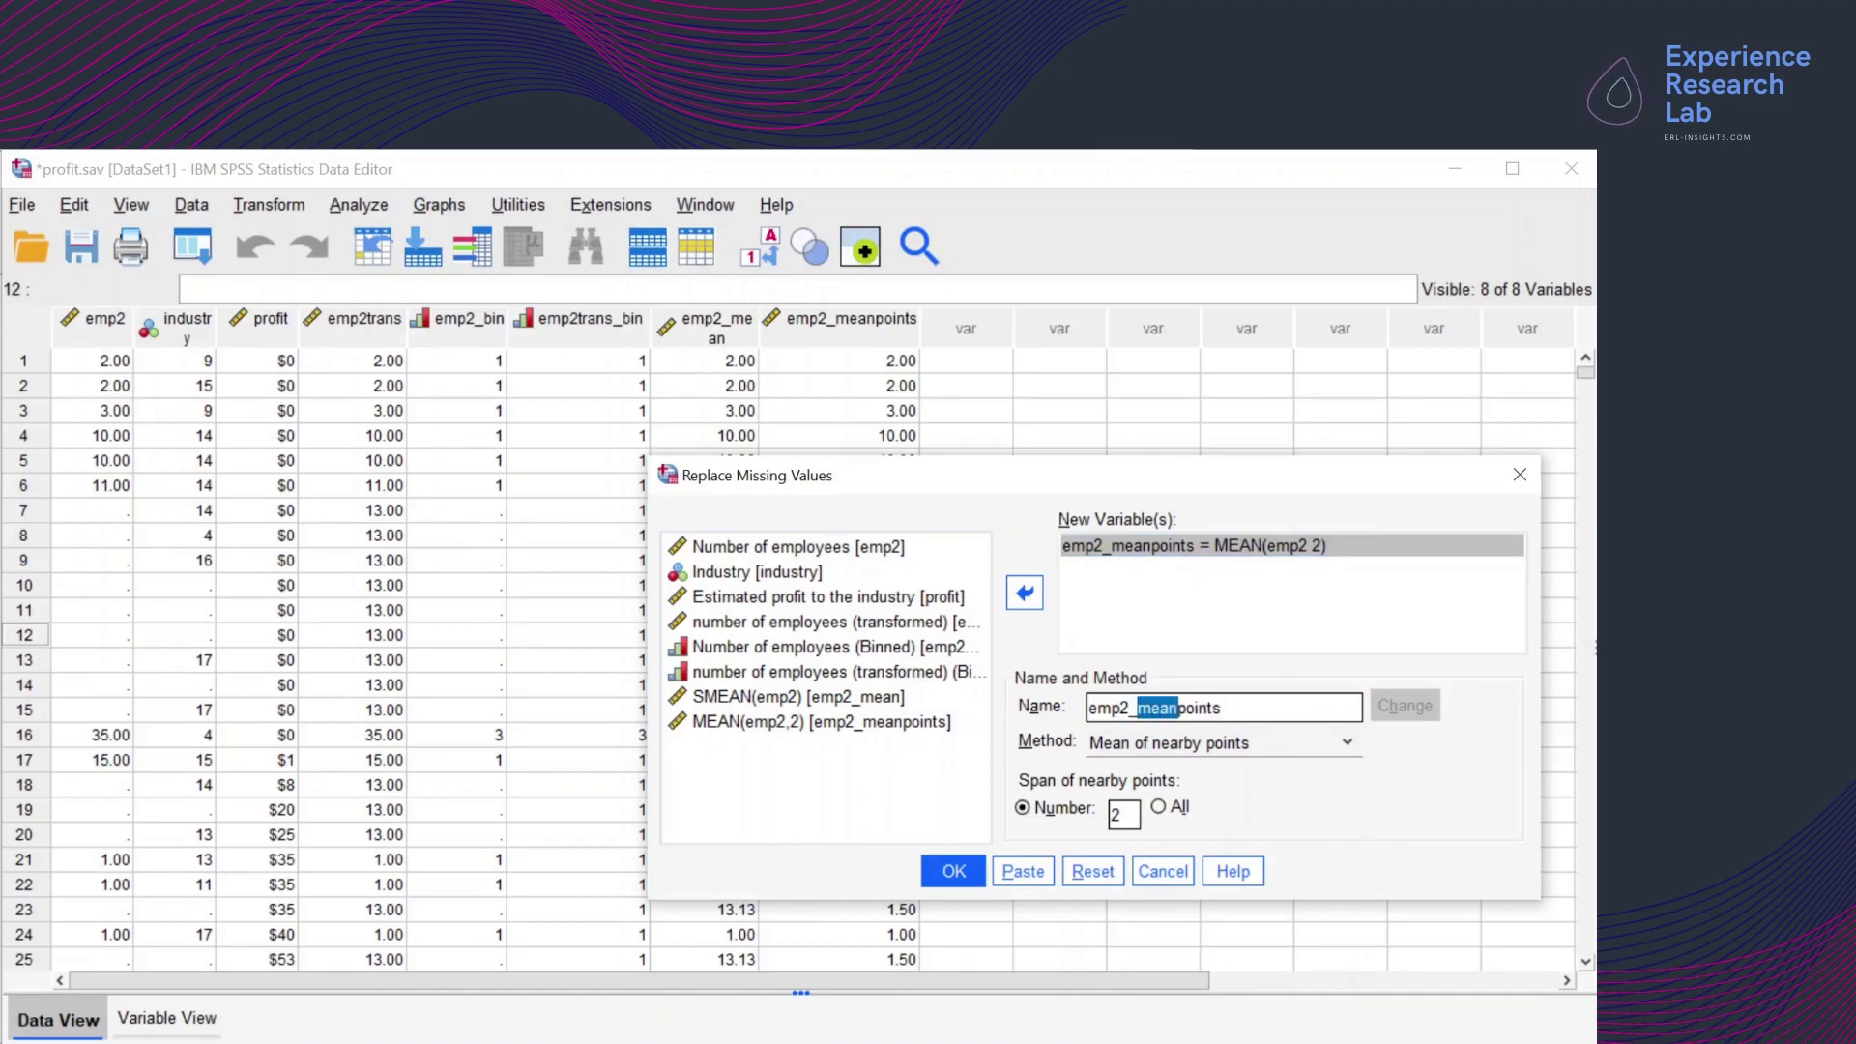
{"action": "type", "text": "median"}
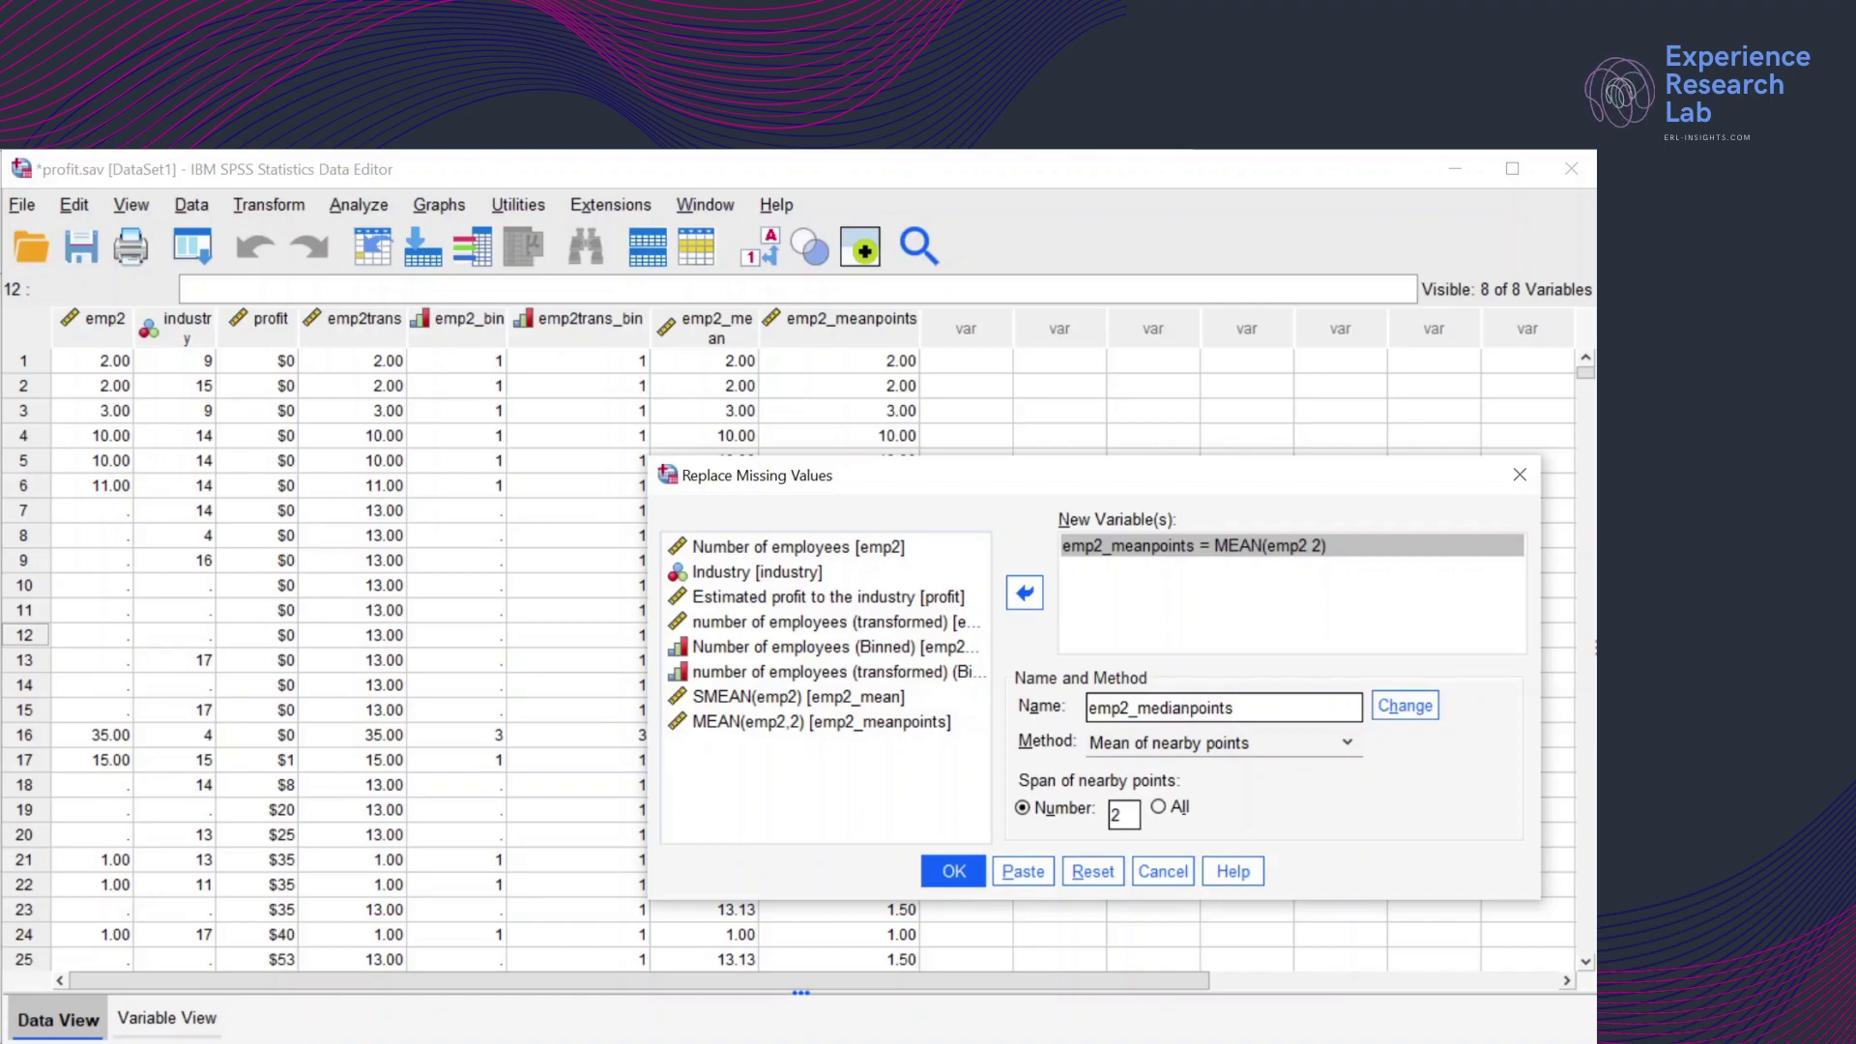
Set the emp2_medianpoints method to Median of nearby points, apply the change, and run the replacement
{"action": "left_click", "coordinate": [1341, 745]}
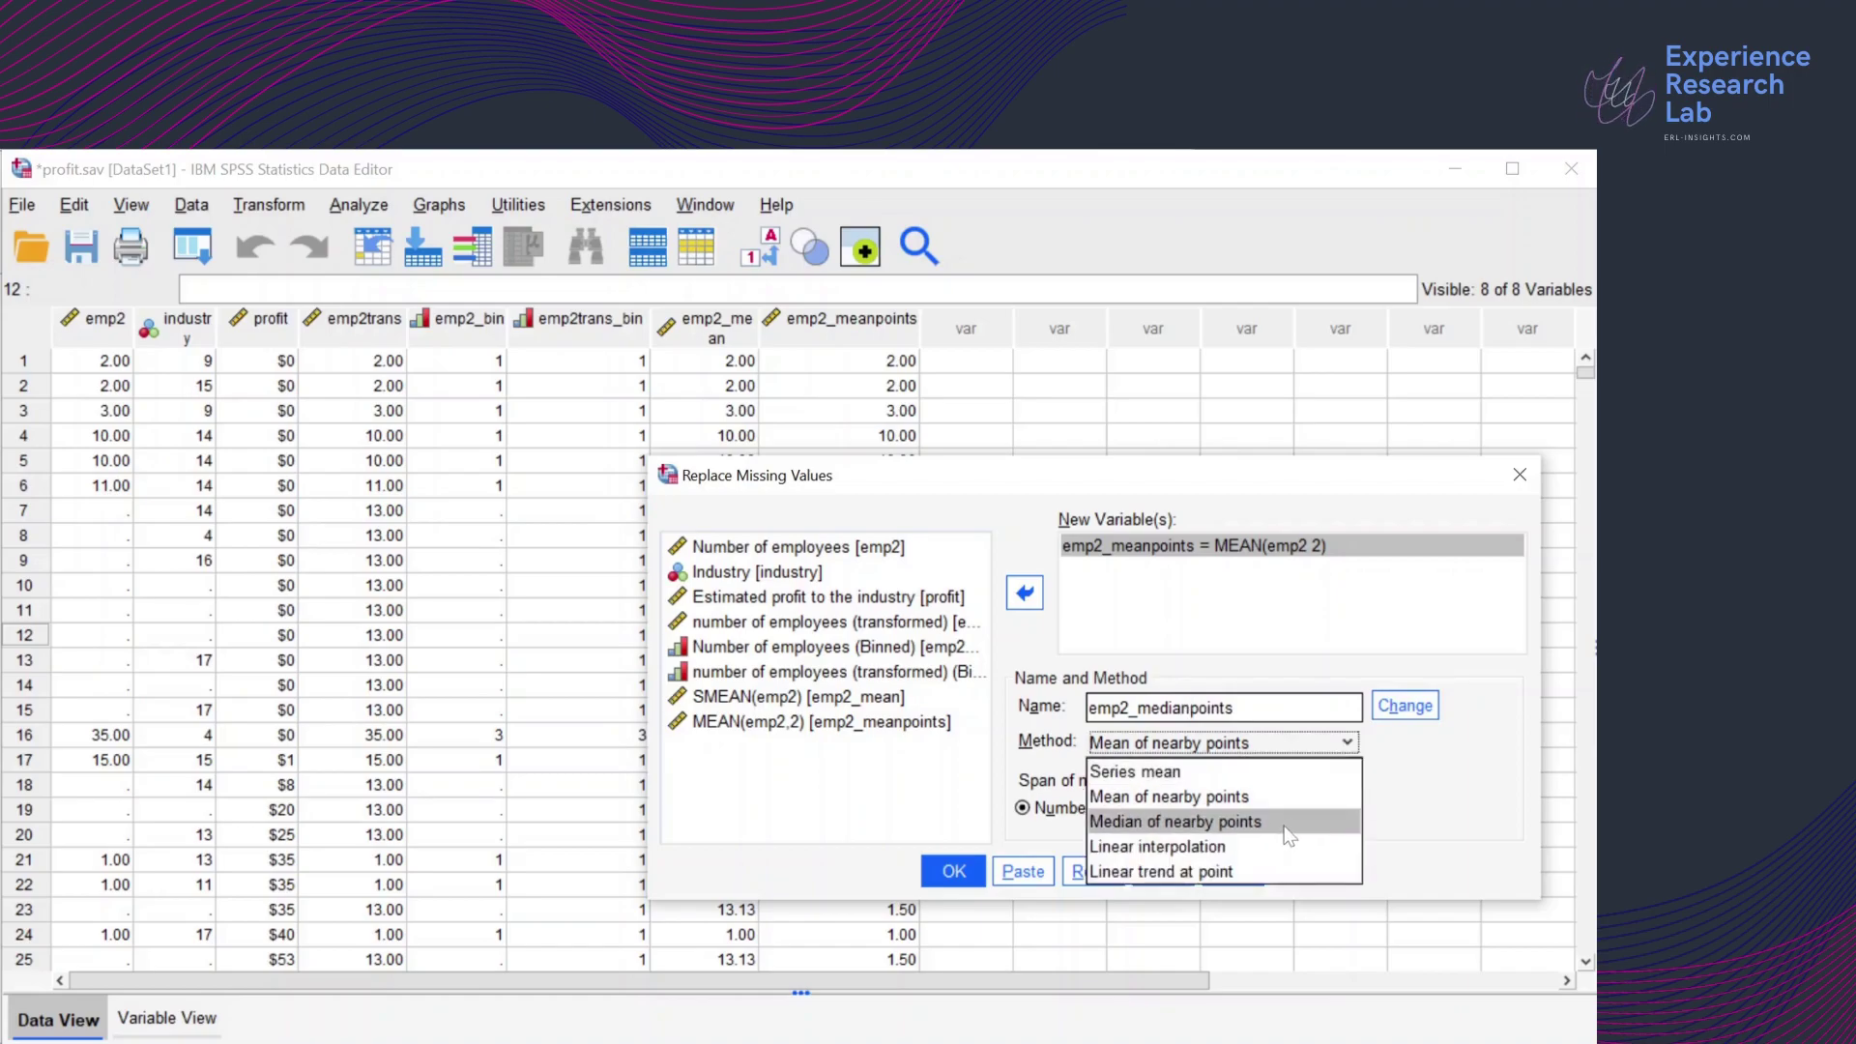
{"action": "left_click", "coordinate": [1289, 830]}
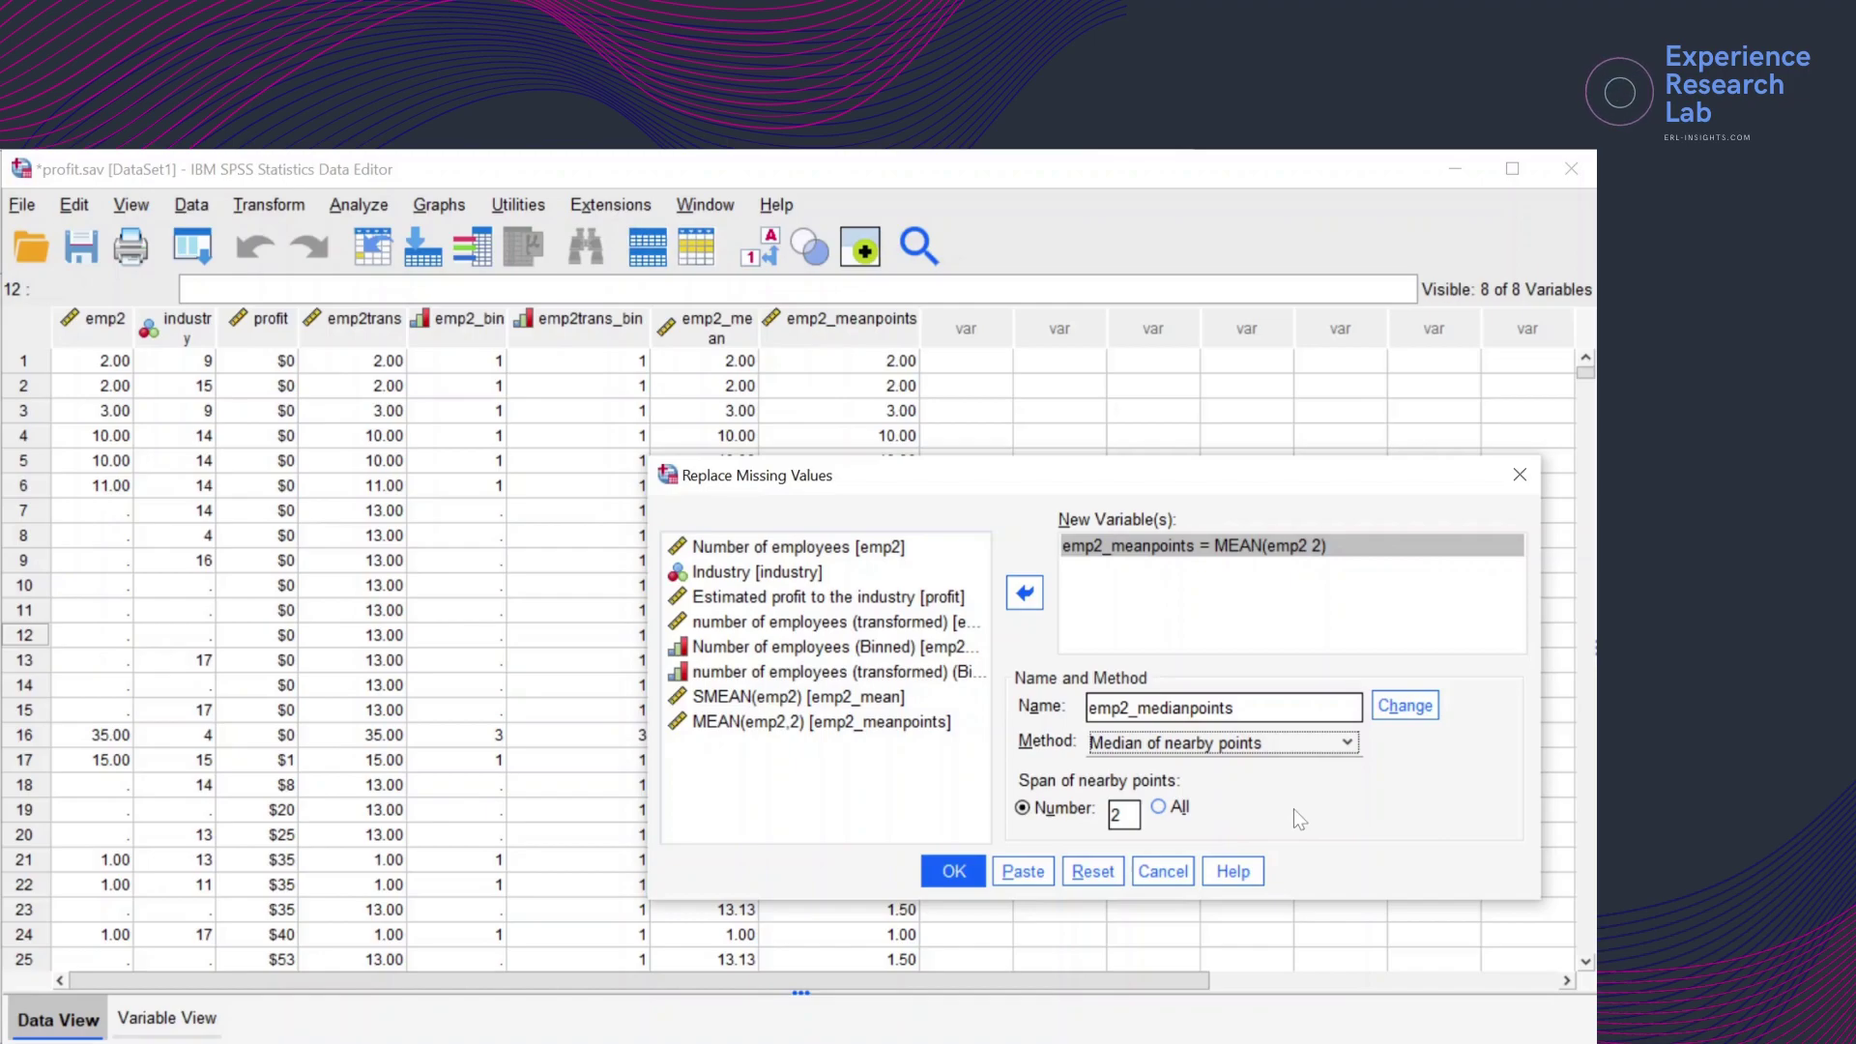
{"action": "left_click", "coordinate": [25, 512]}
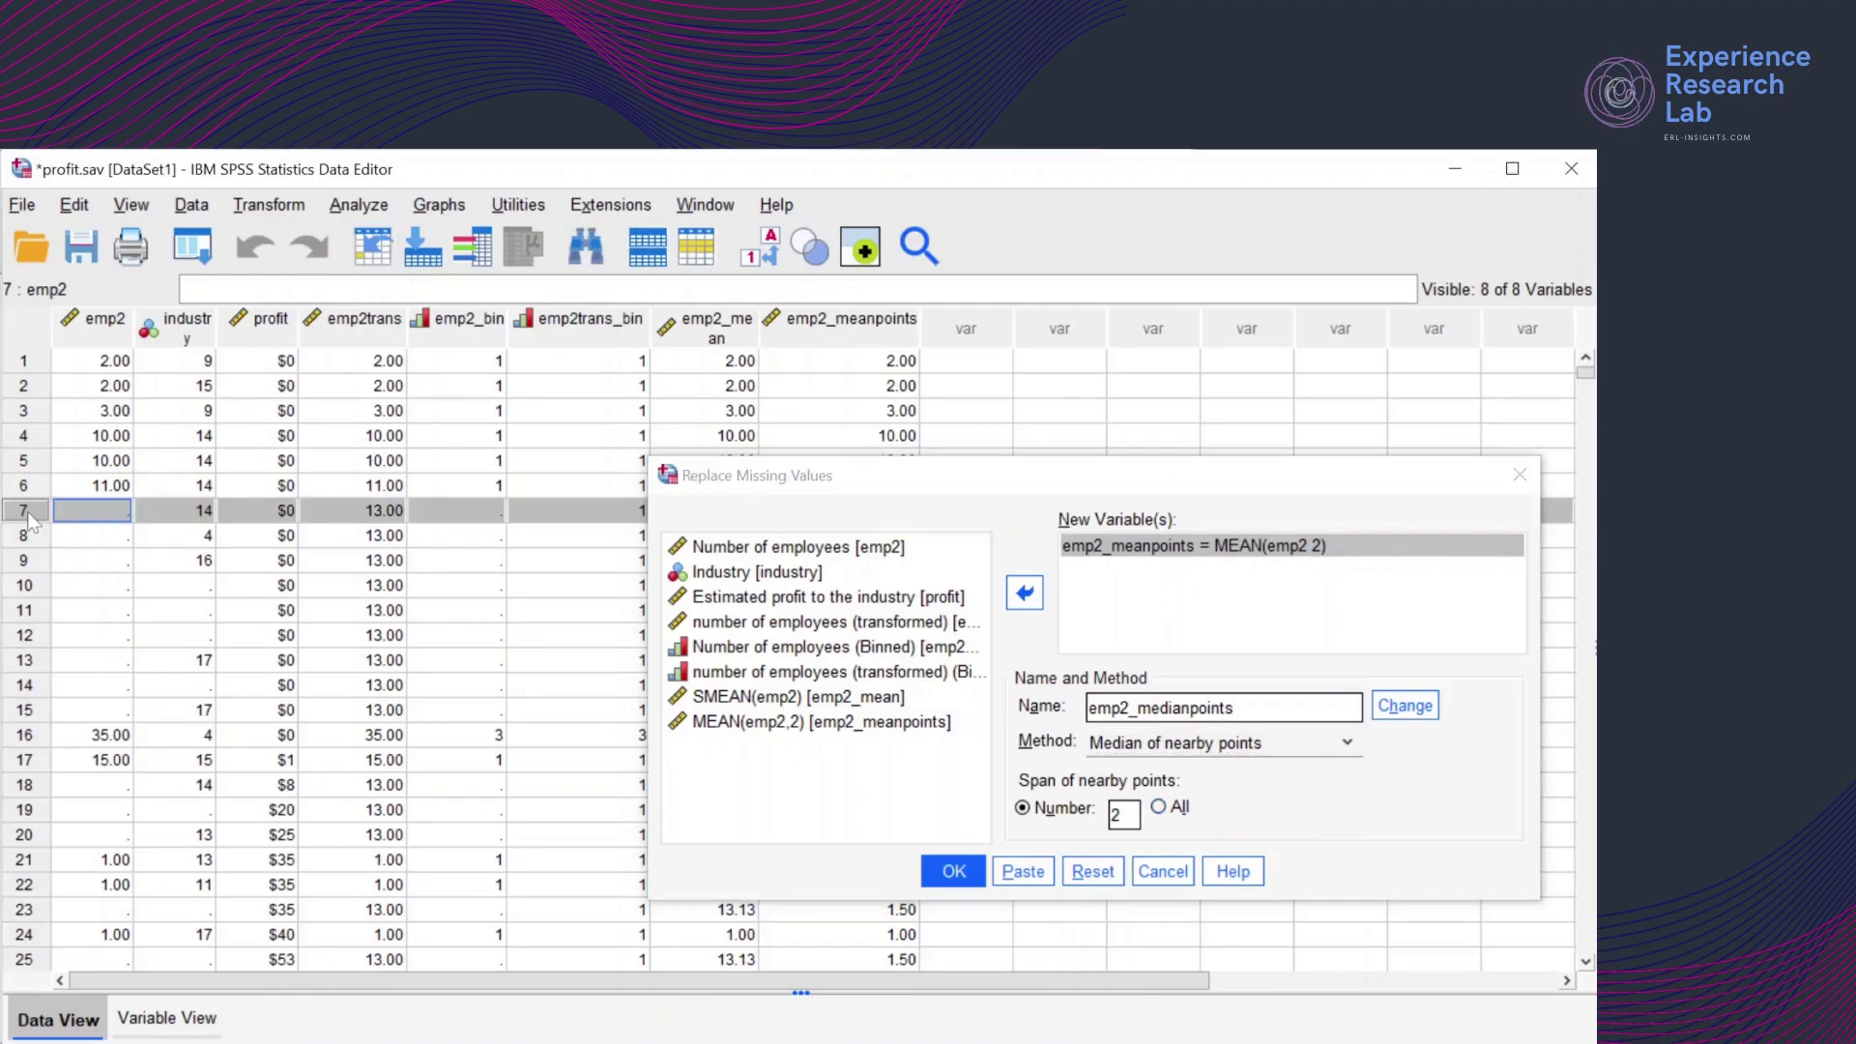
{"action": "left_click", "coordinate": [29, 688], "text": "shift"}
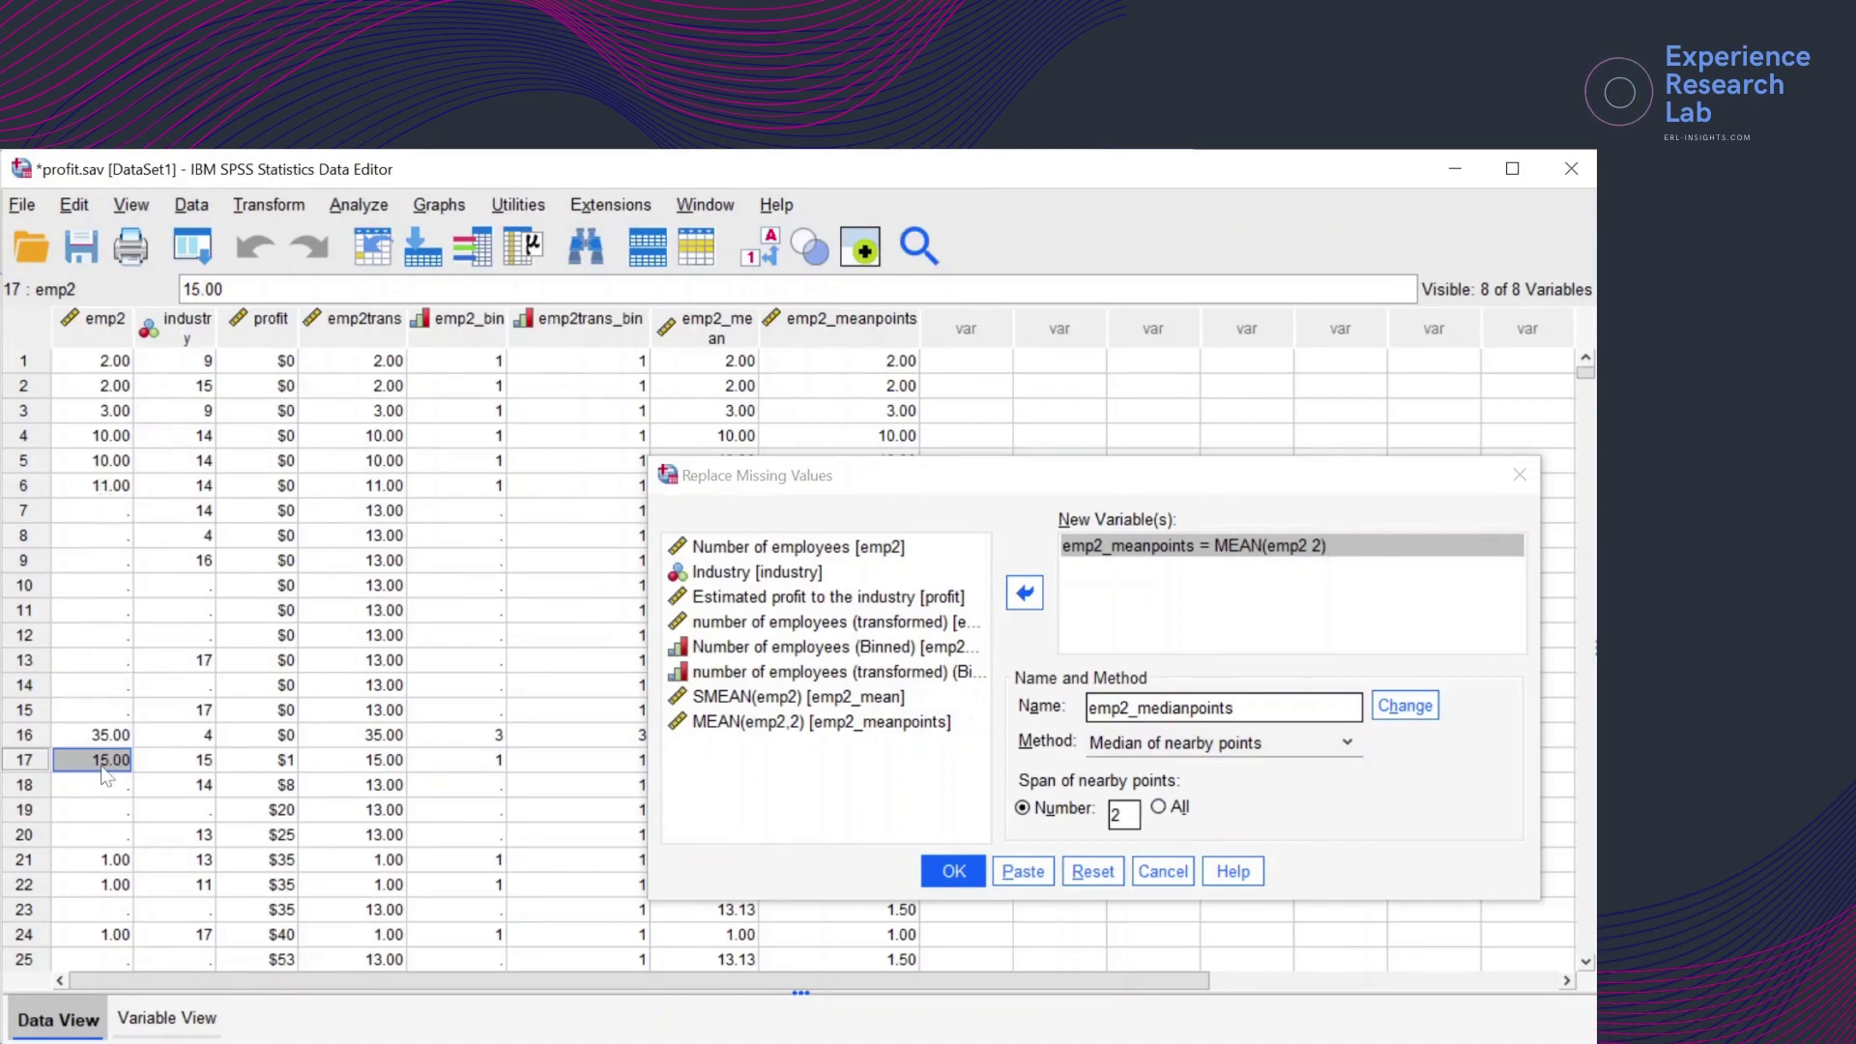
{"action": "left_click", "coordinate": [1392, 710]}
{"action": "left_click", "coordinate": [961, 875]}
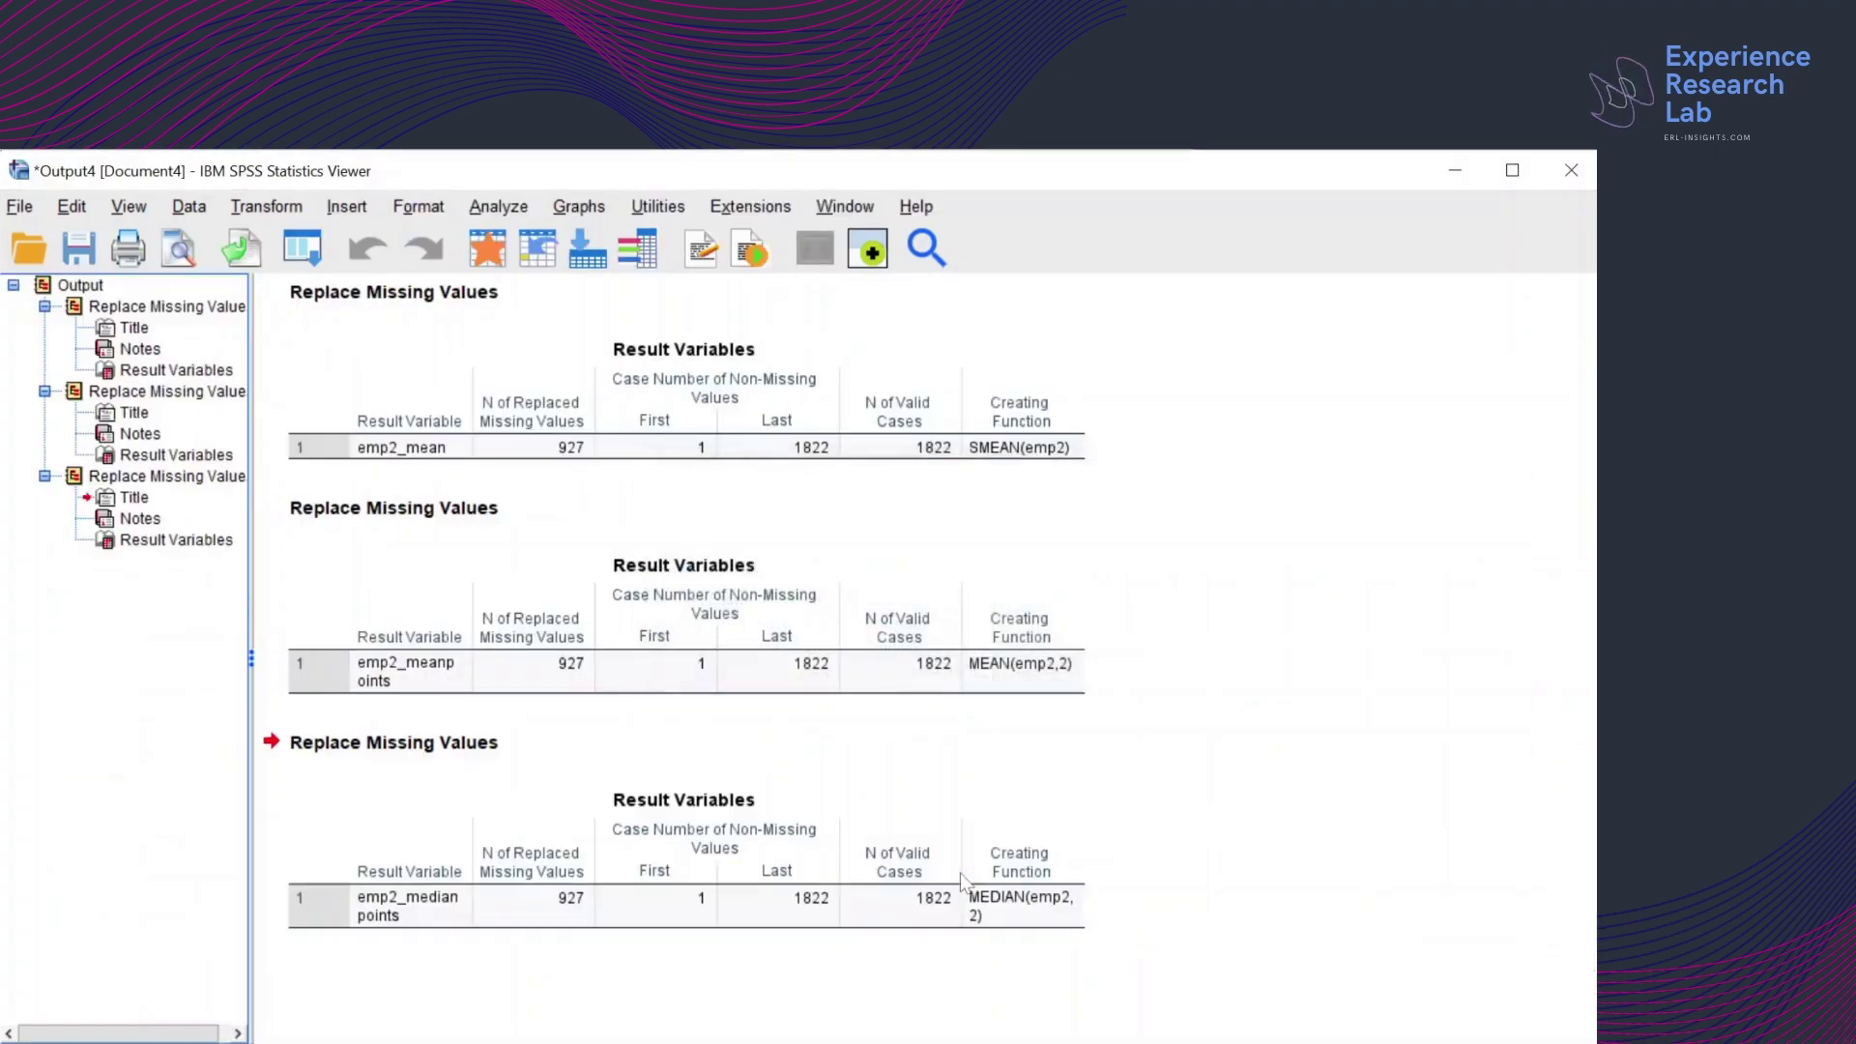
Return to the profit.sav data and examine the emp2_medianpoints values in rows 7 to 15 and 18 to 20
{"action": "left_click", "coordinate": [831, 208]}
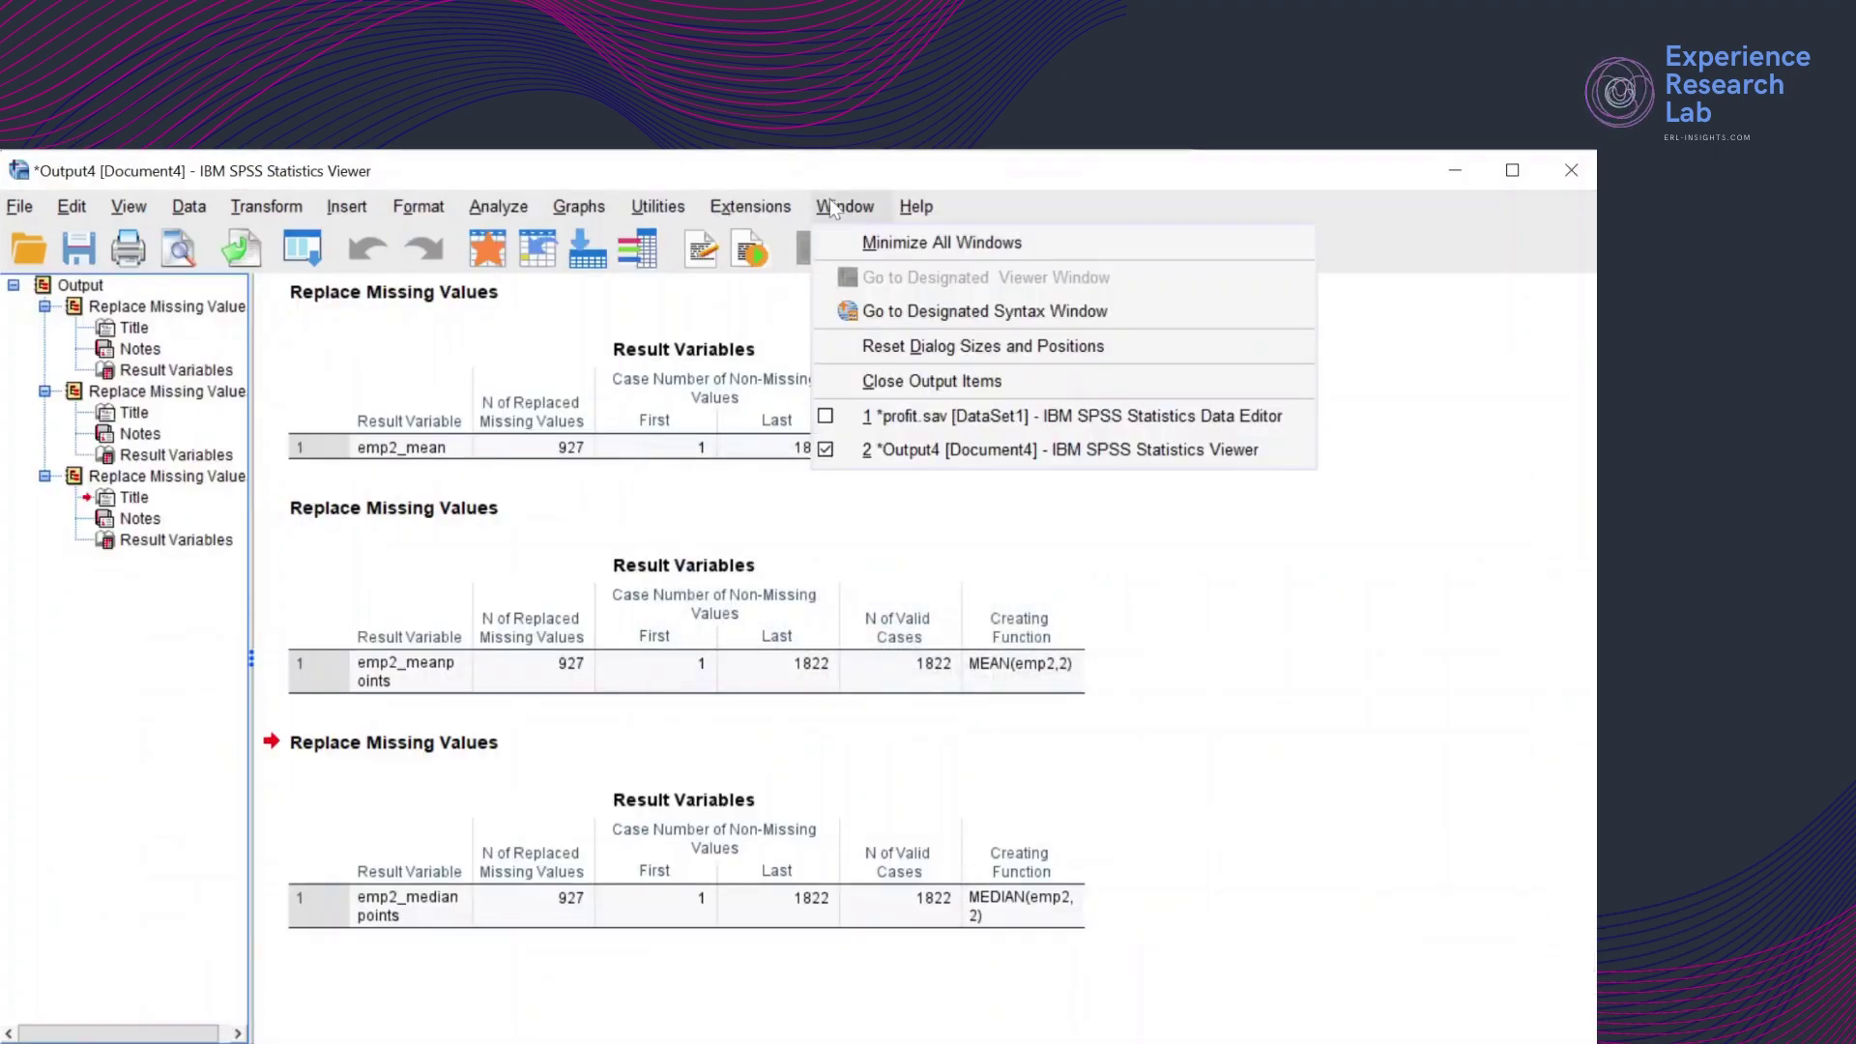
{"action": "left_click", "coordinate": [909, 418]}
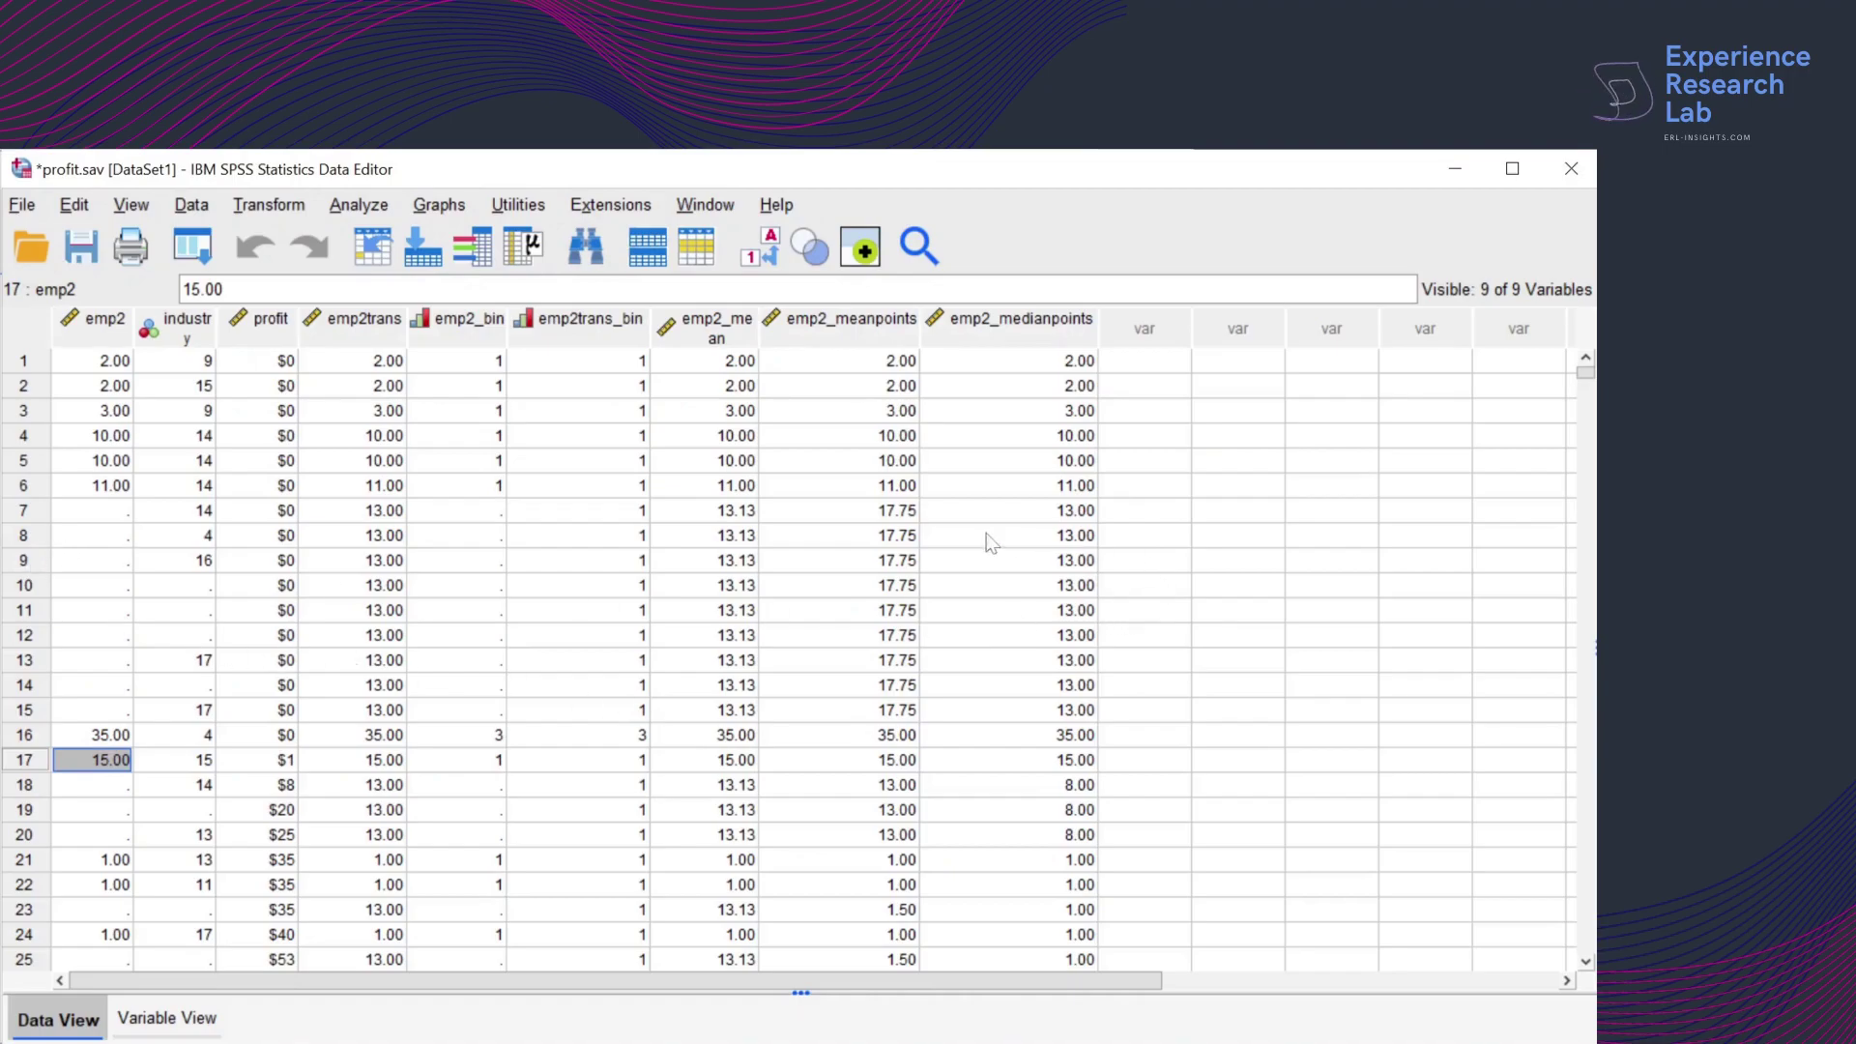
{"action": "left_click", "coordinate": [27, 515]}
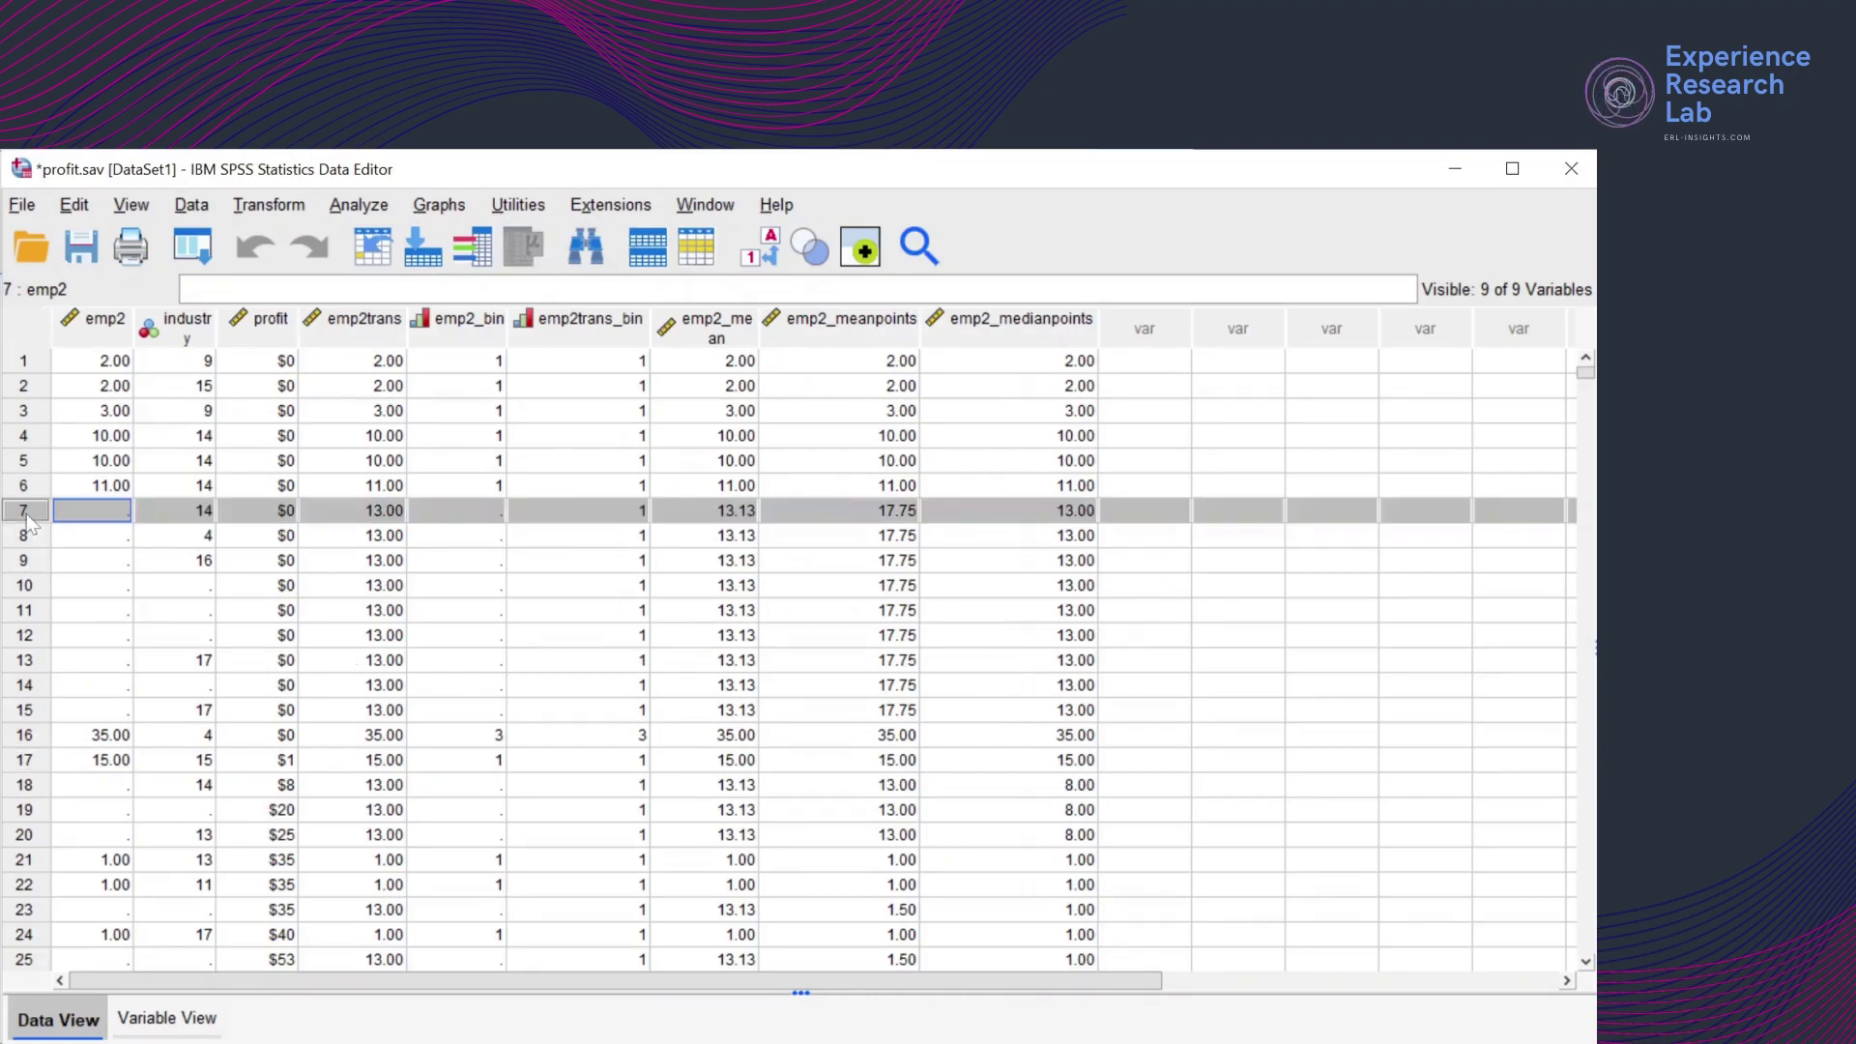
{"action": "left_click", "coordinate": [27, 710], "text": "shift"}
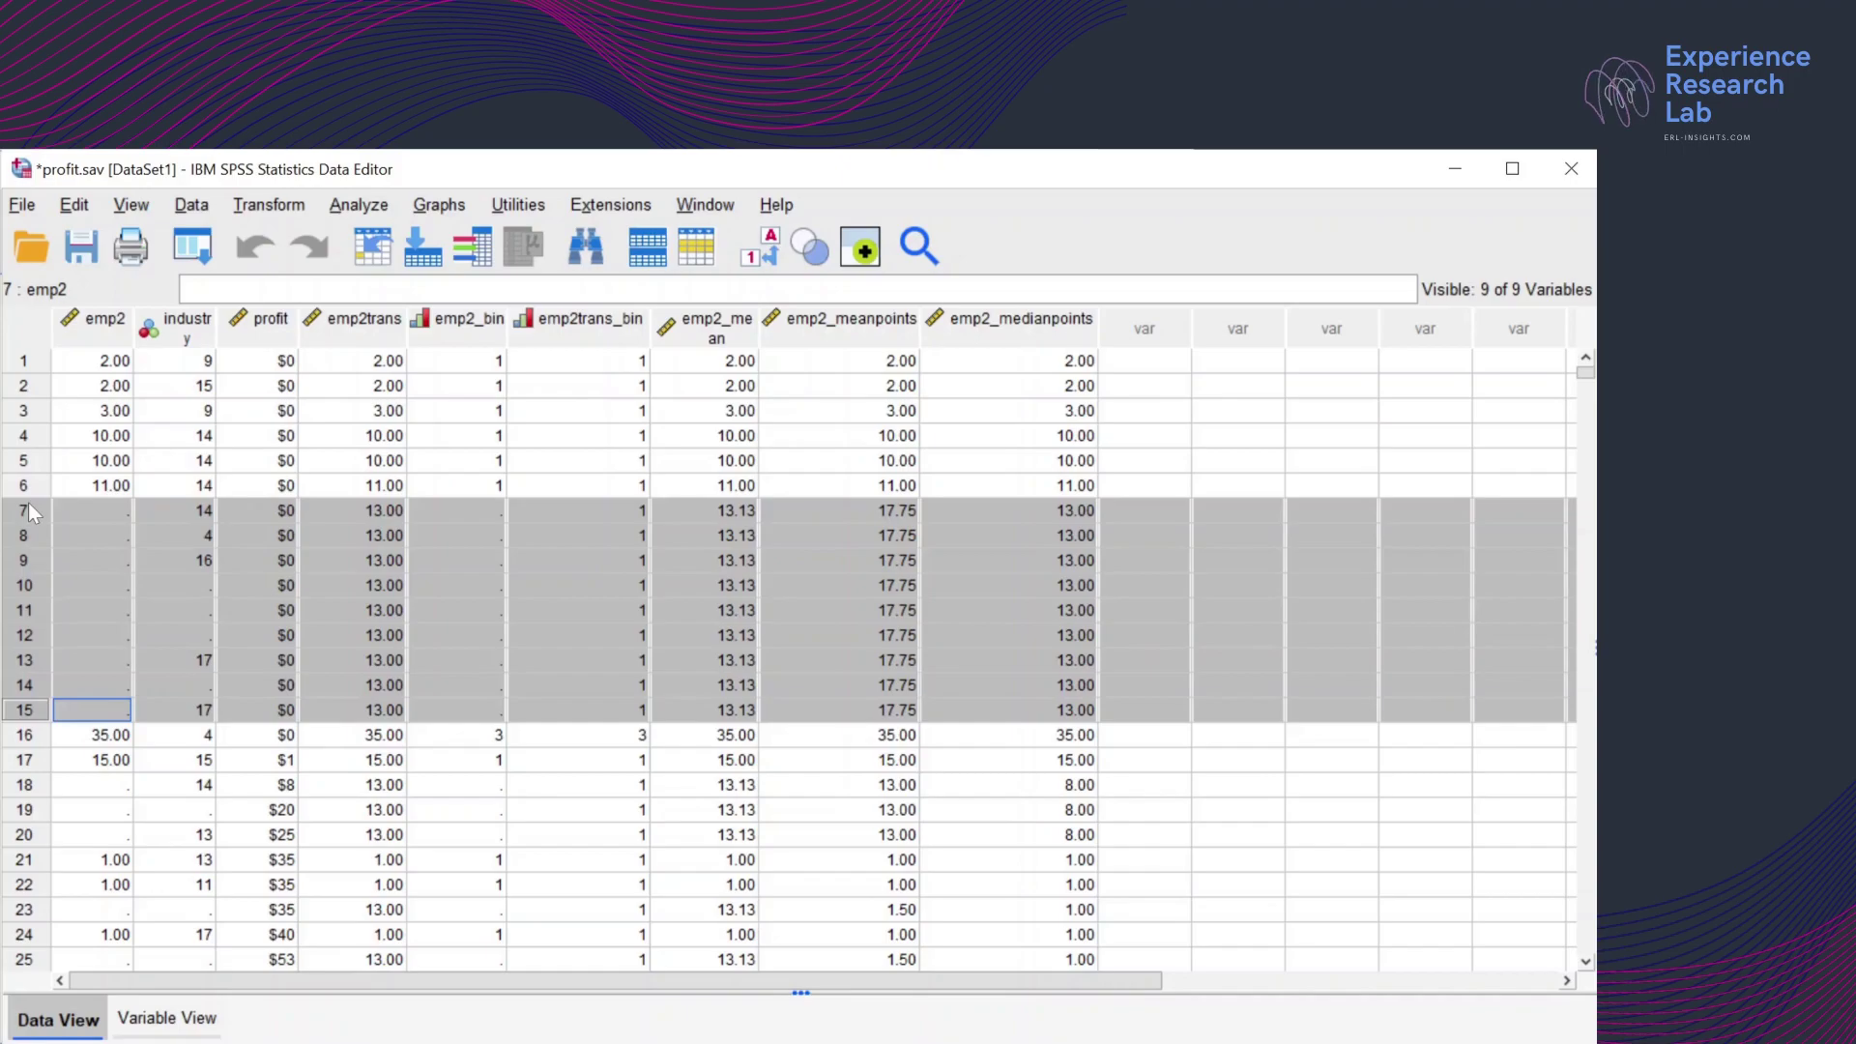
{"action": "left_click", "coordinate": [24, 785]}
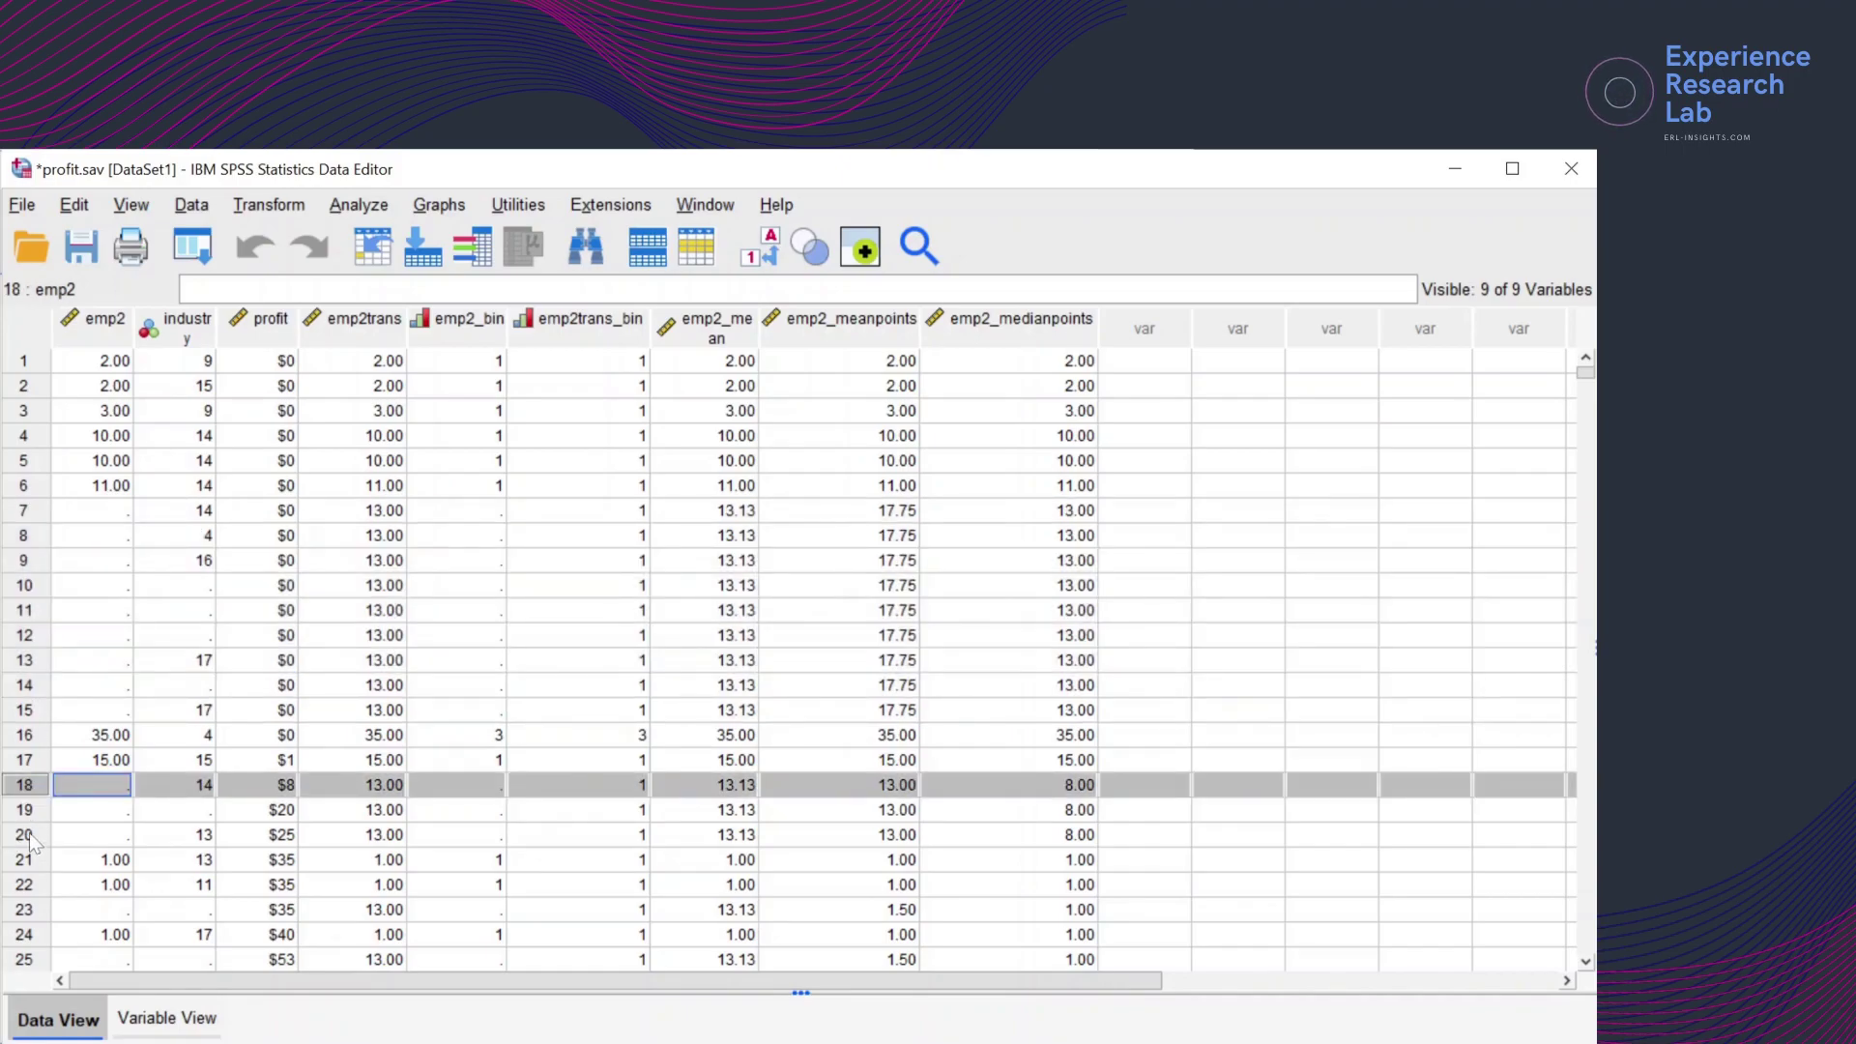
{"action": "left_click", "coordinate": [29, 832], "text": "shift"}
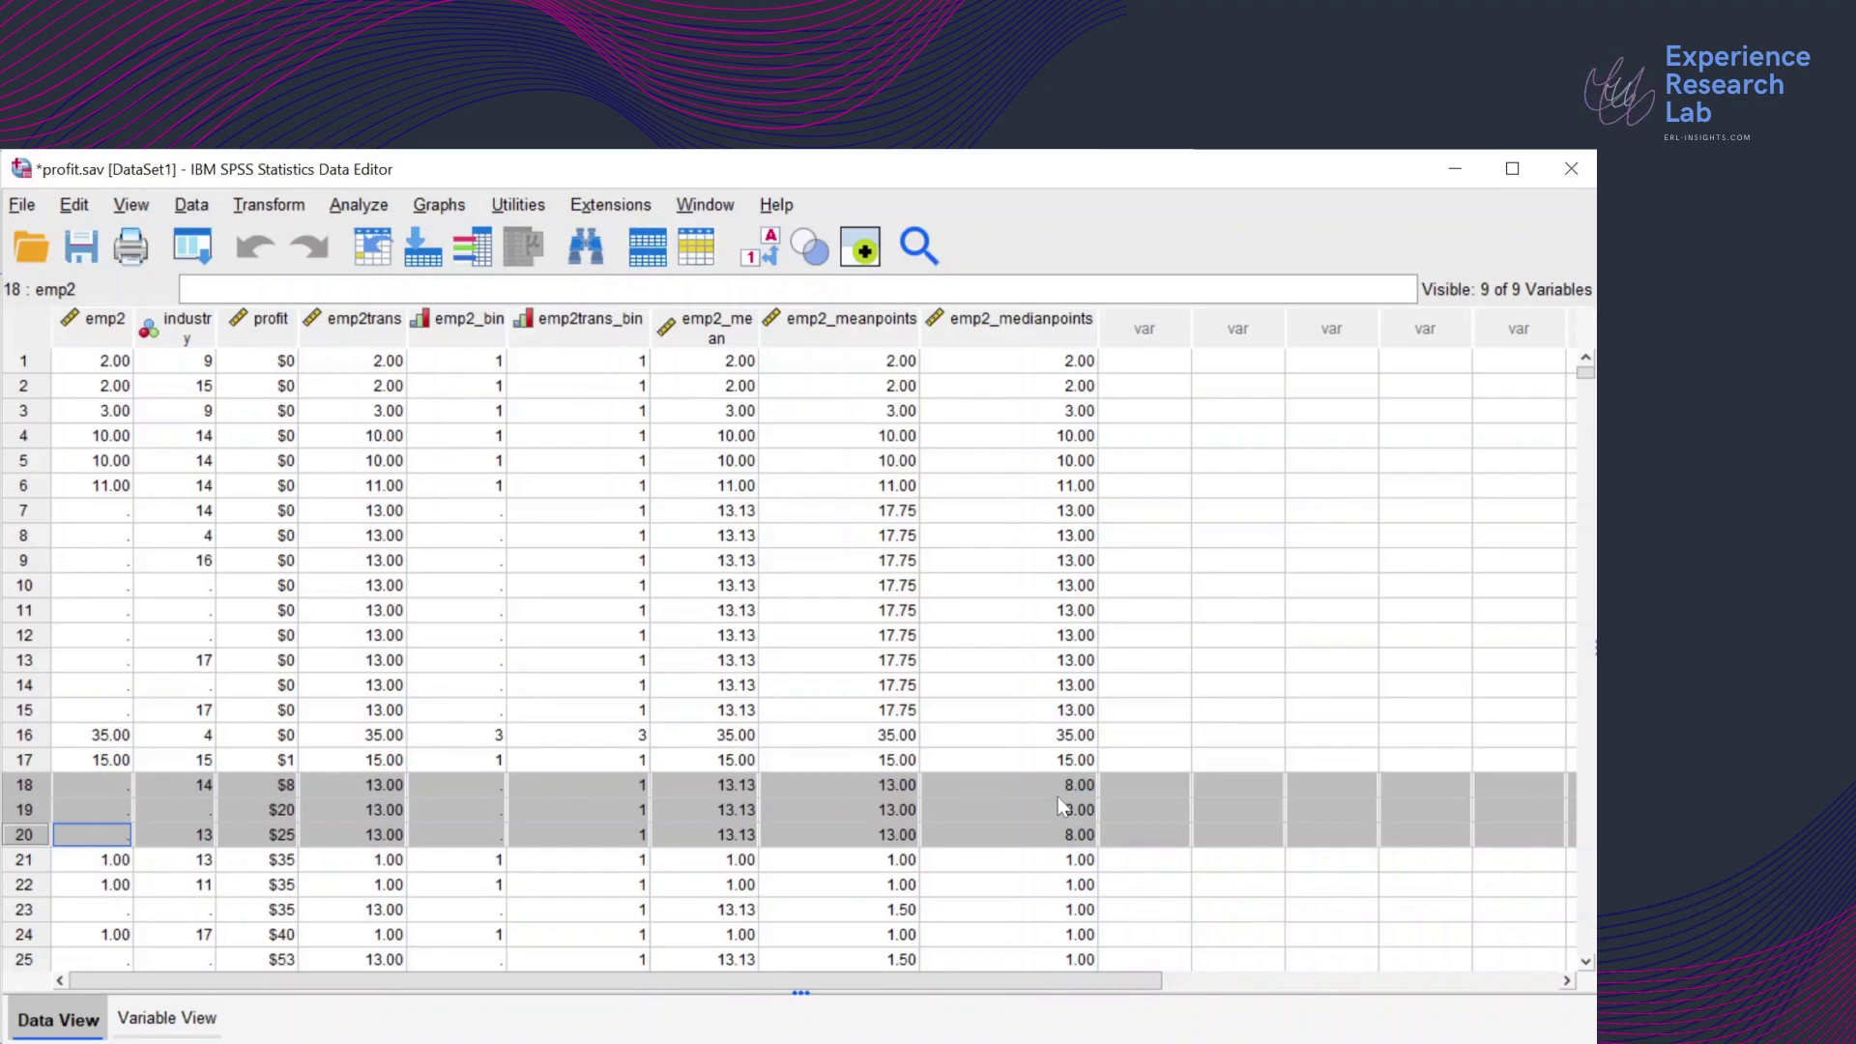
Reopen Replace Missing Values and rename the emp2_medianpoints entry as emp2_interpolation
{"action": "left_click", "coordinate": [270, 205]}
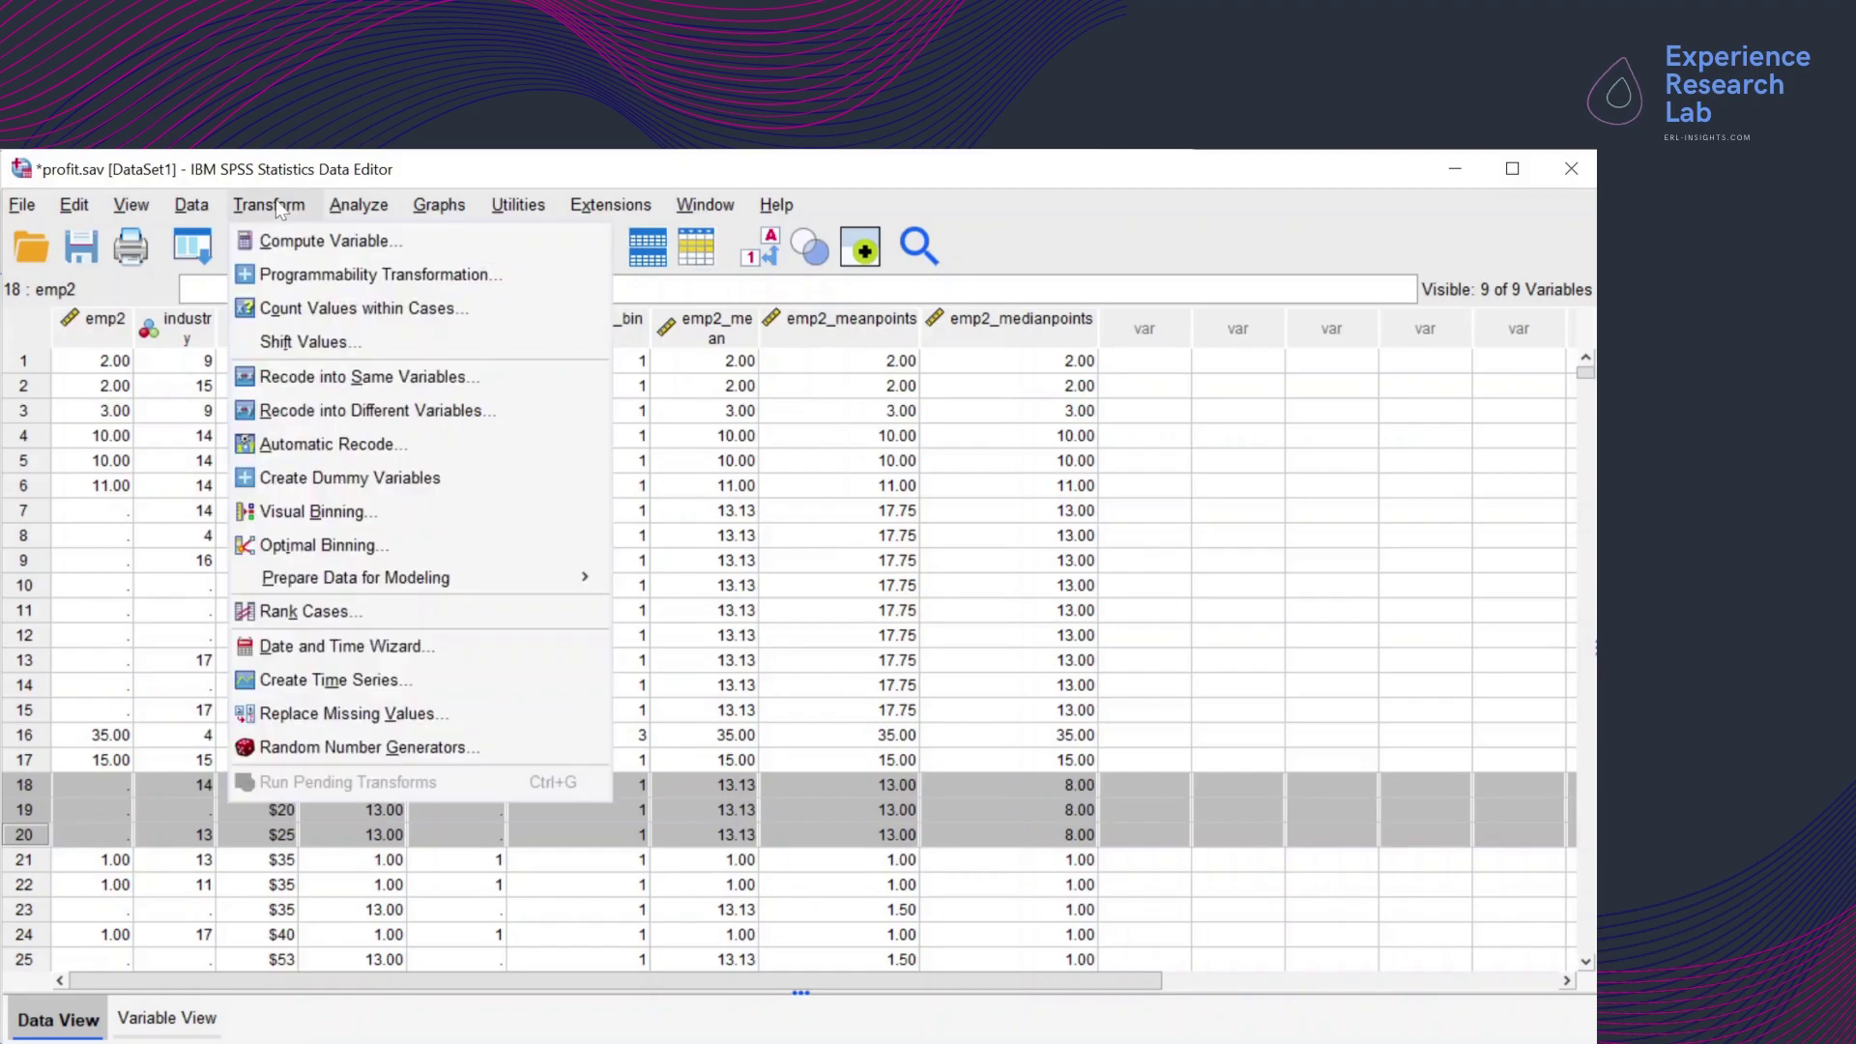
{"action": "left_click", "coordinate": [358, 712]}
{"action": "left_click", "coordinate": [1172, 751]}
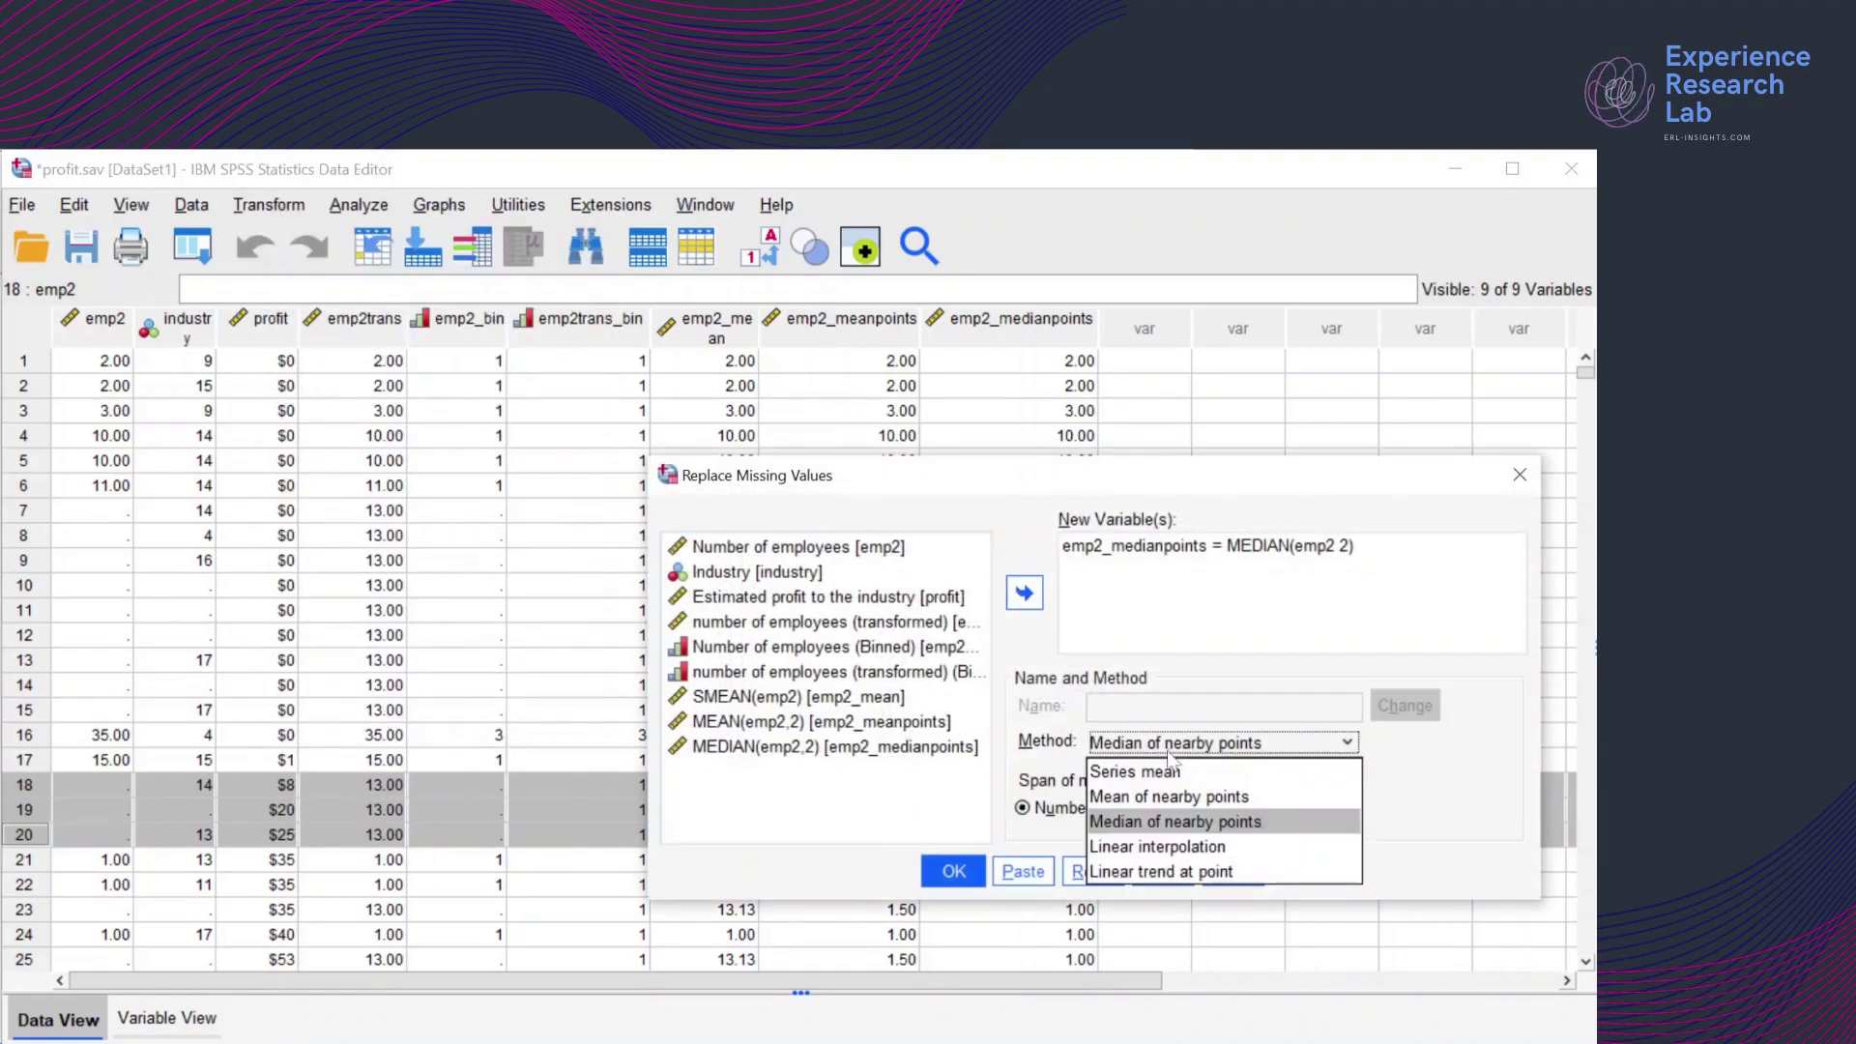
{"action": "left_click", "coordinate": [1150, 848]}
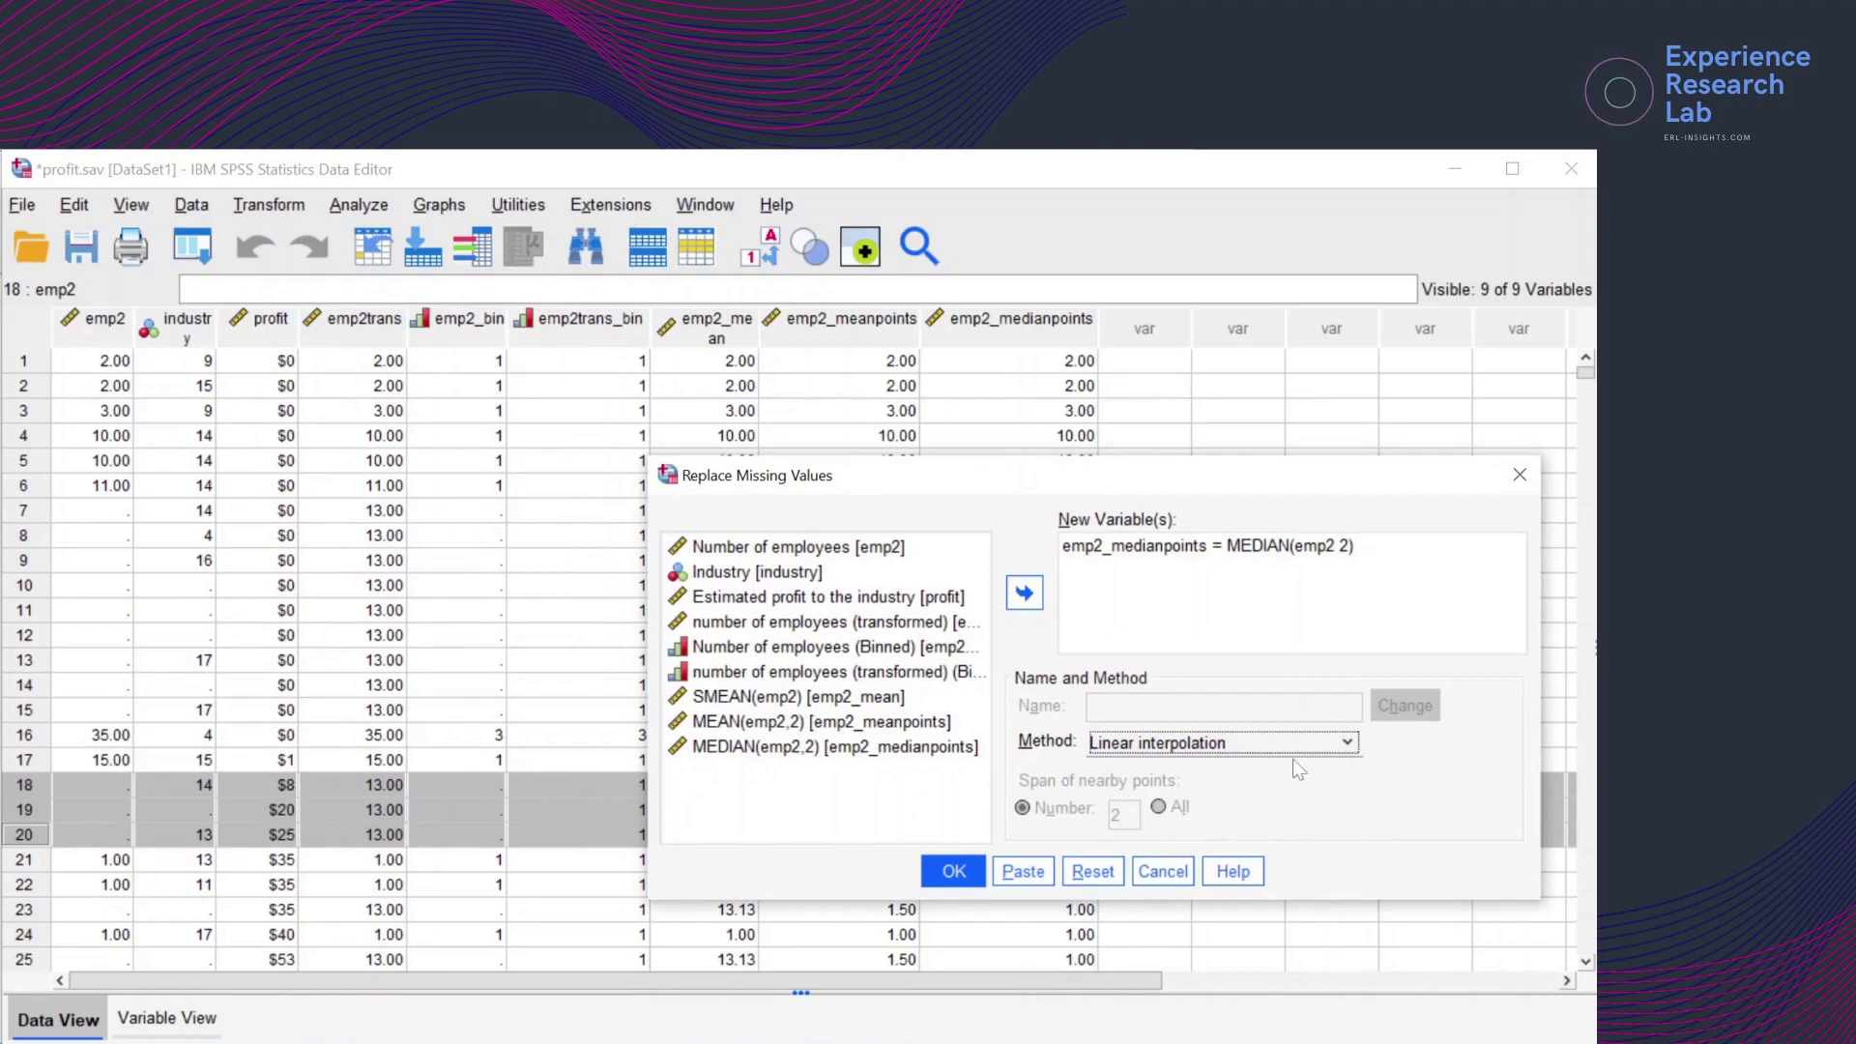
{"action": "left_click", "coordinate": [1282, 547]}
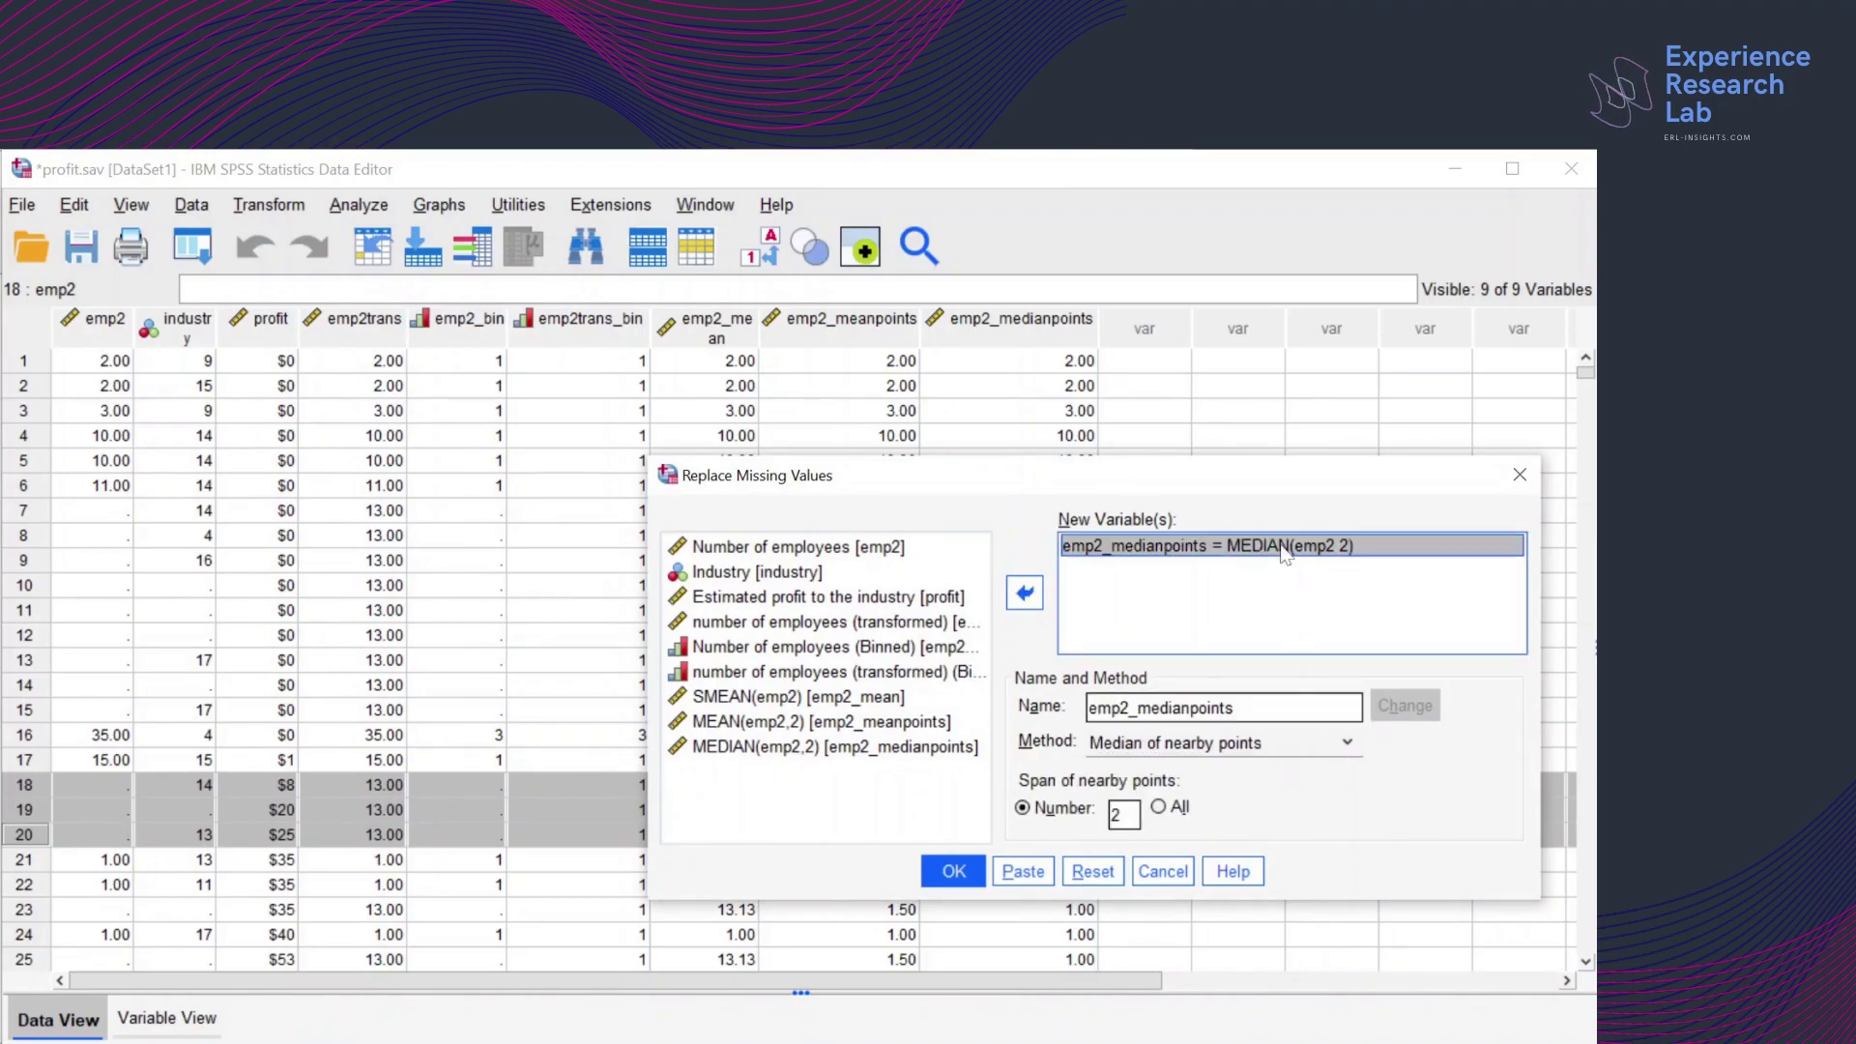
{"action": "left_click_drag", "start_coordinate": [1088, 707], "coordinate": [1137, 707]}
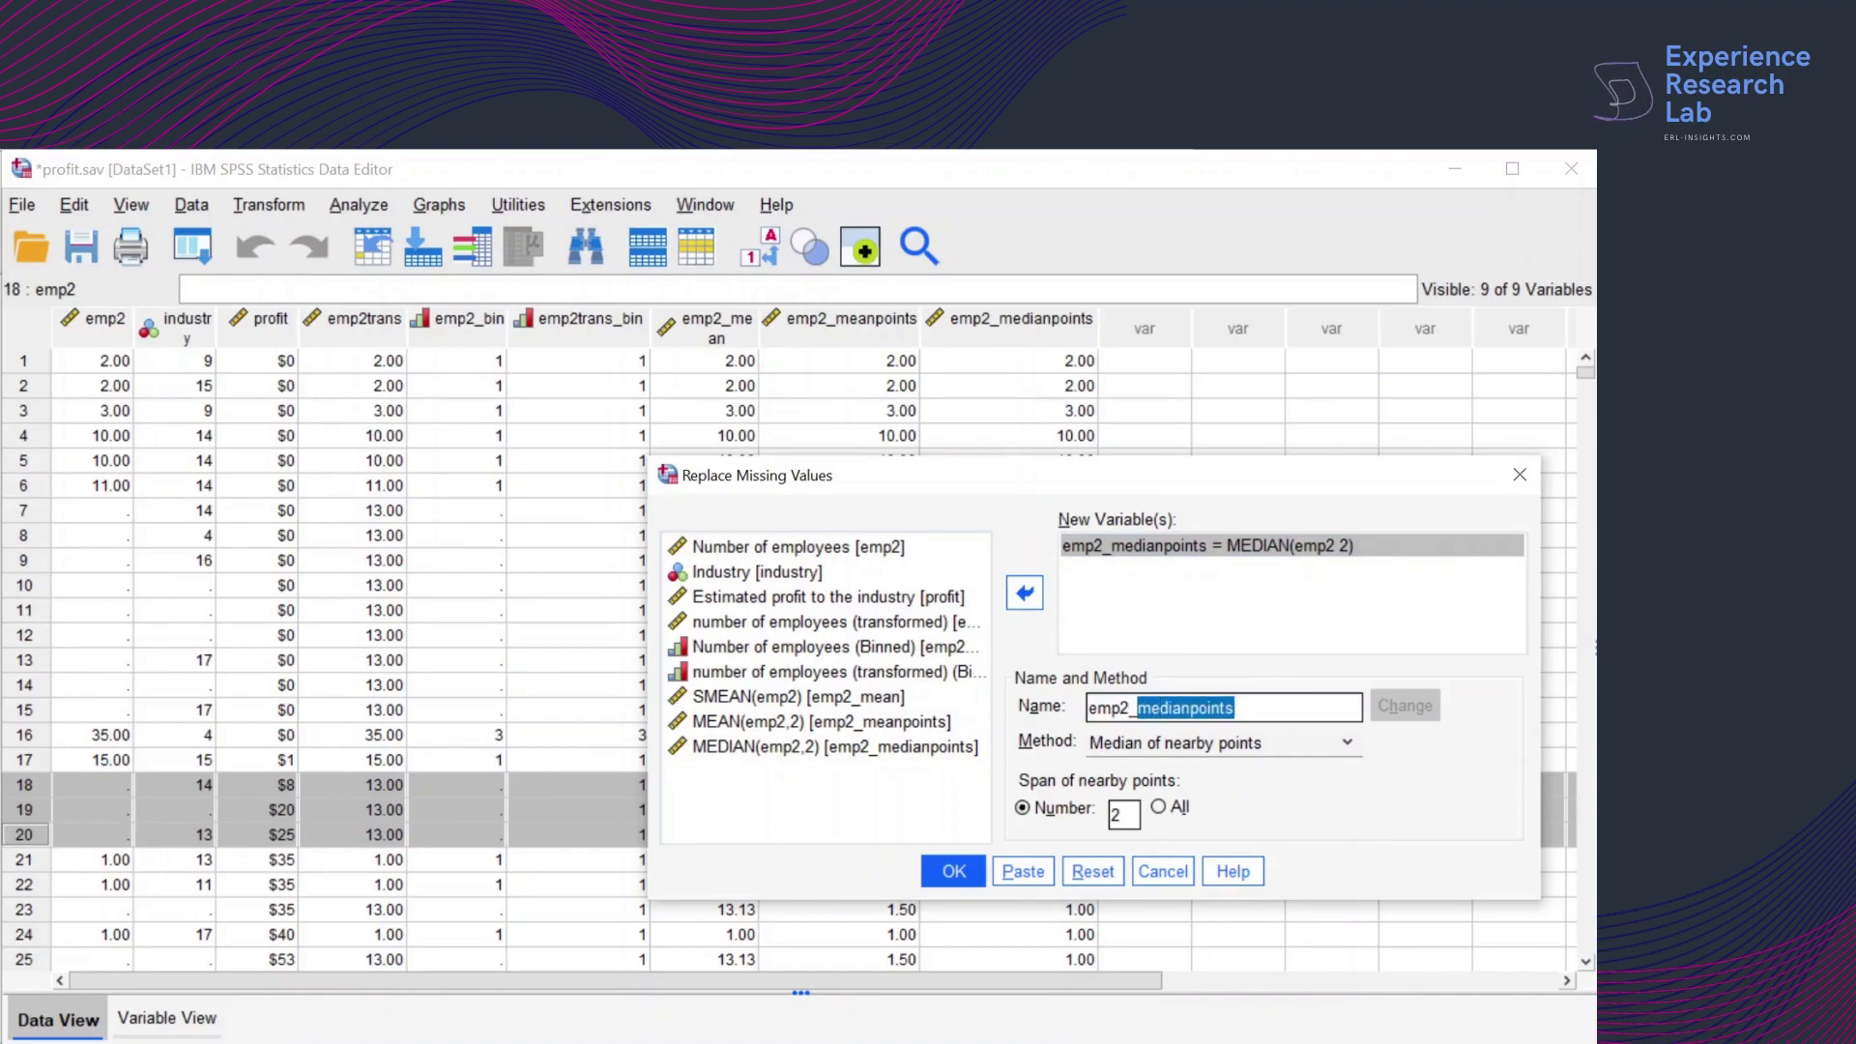
{"action": "type", "text": "nte"}
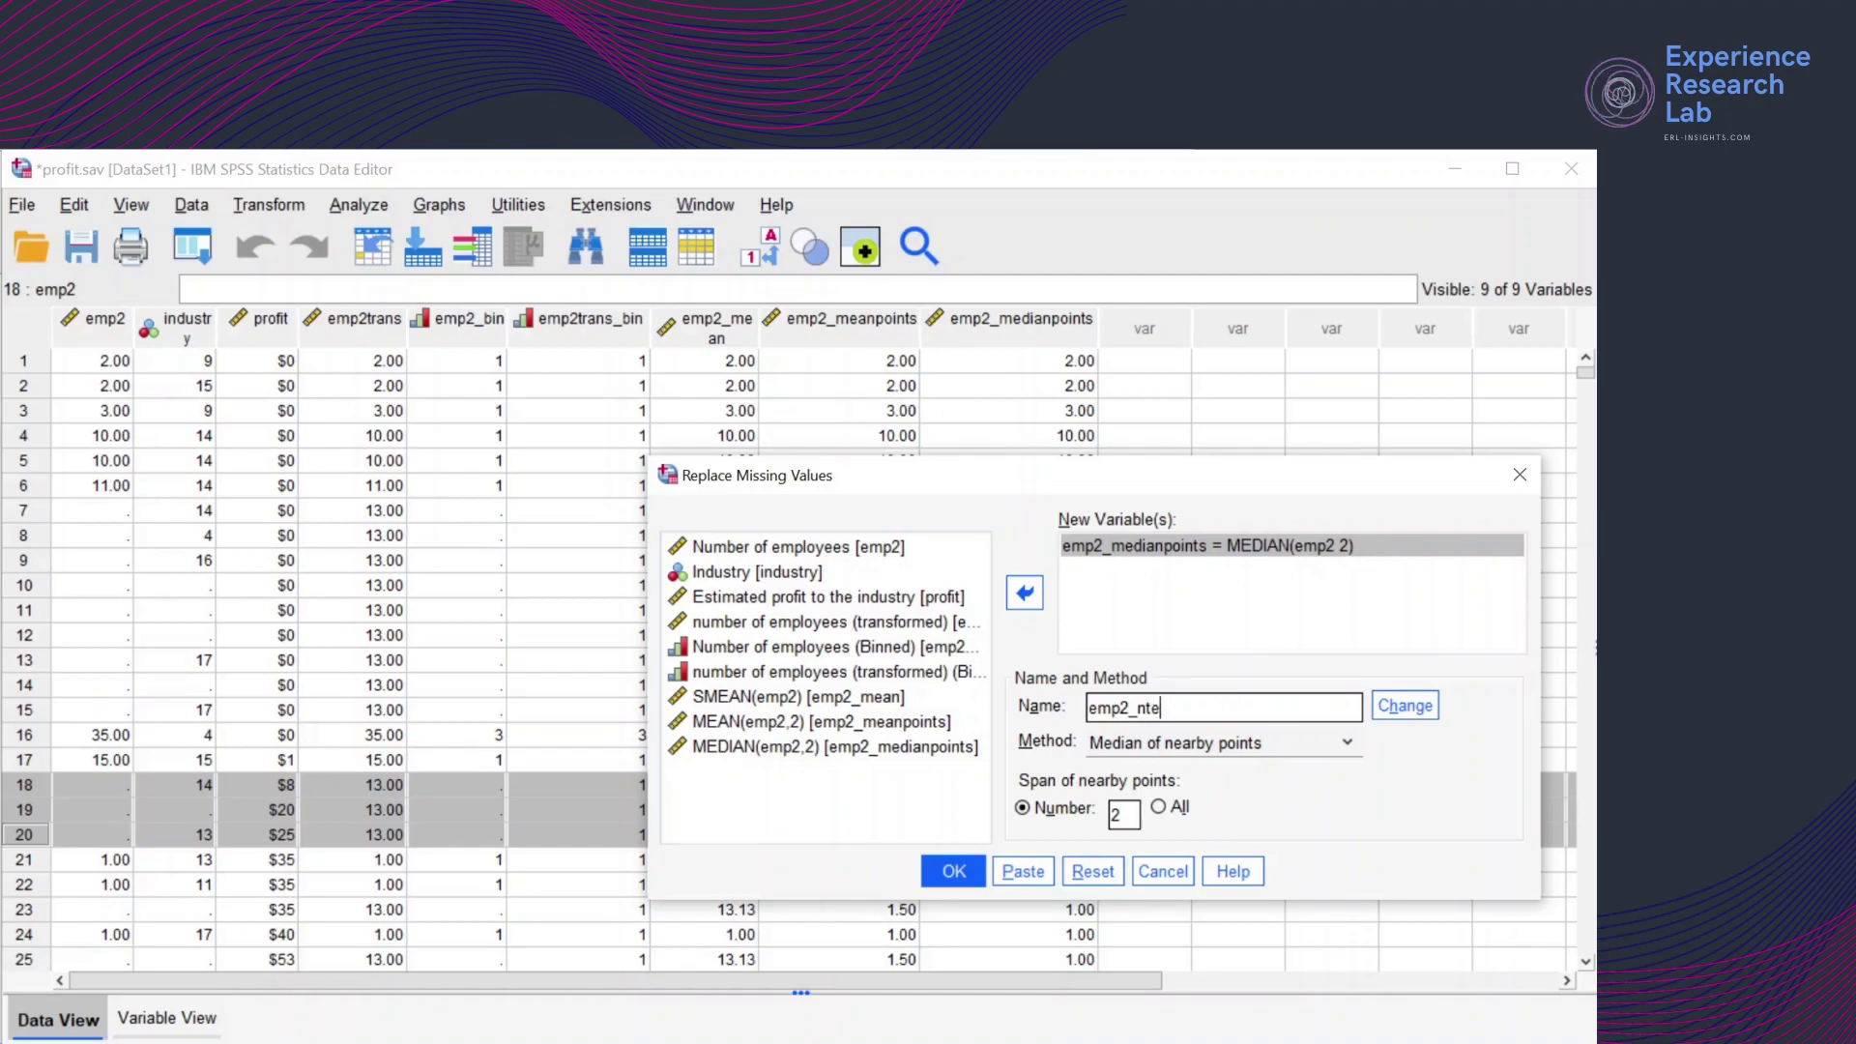
{"action": "type", "text": "rpolation"}
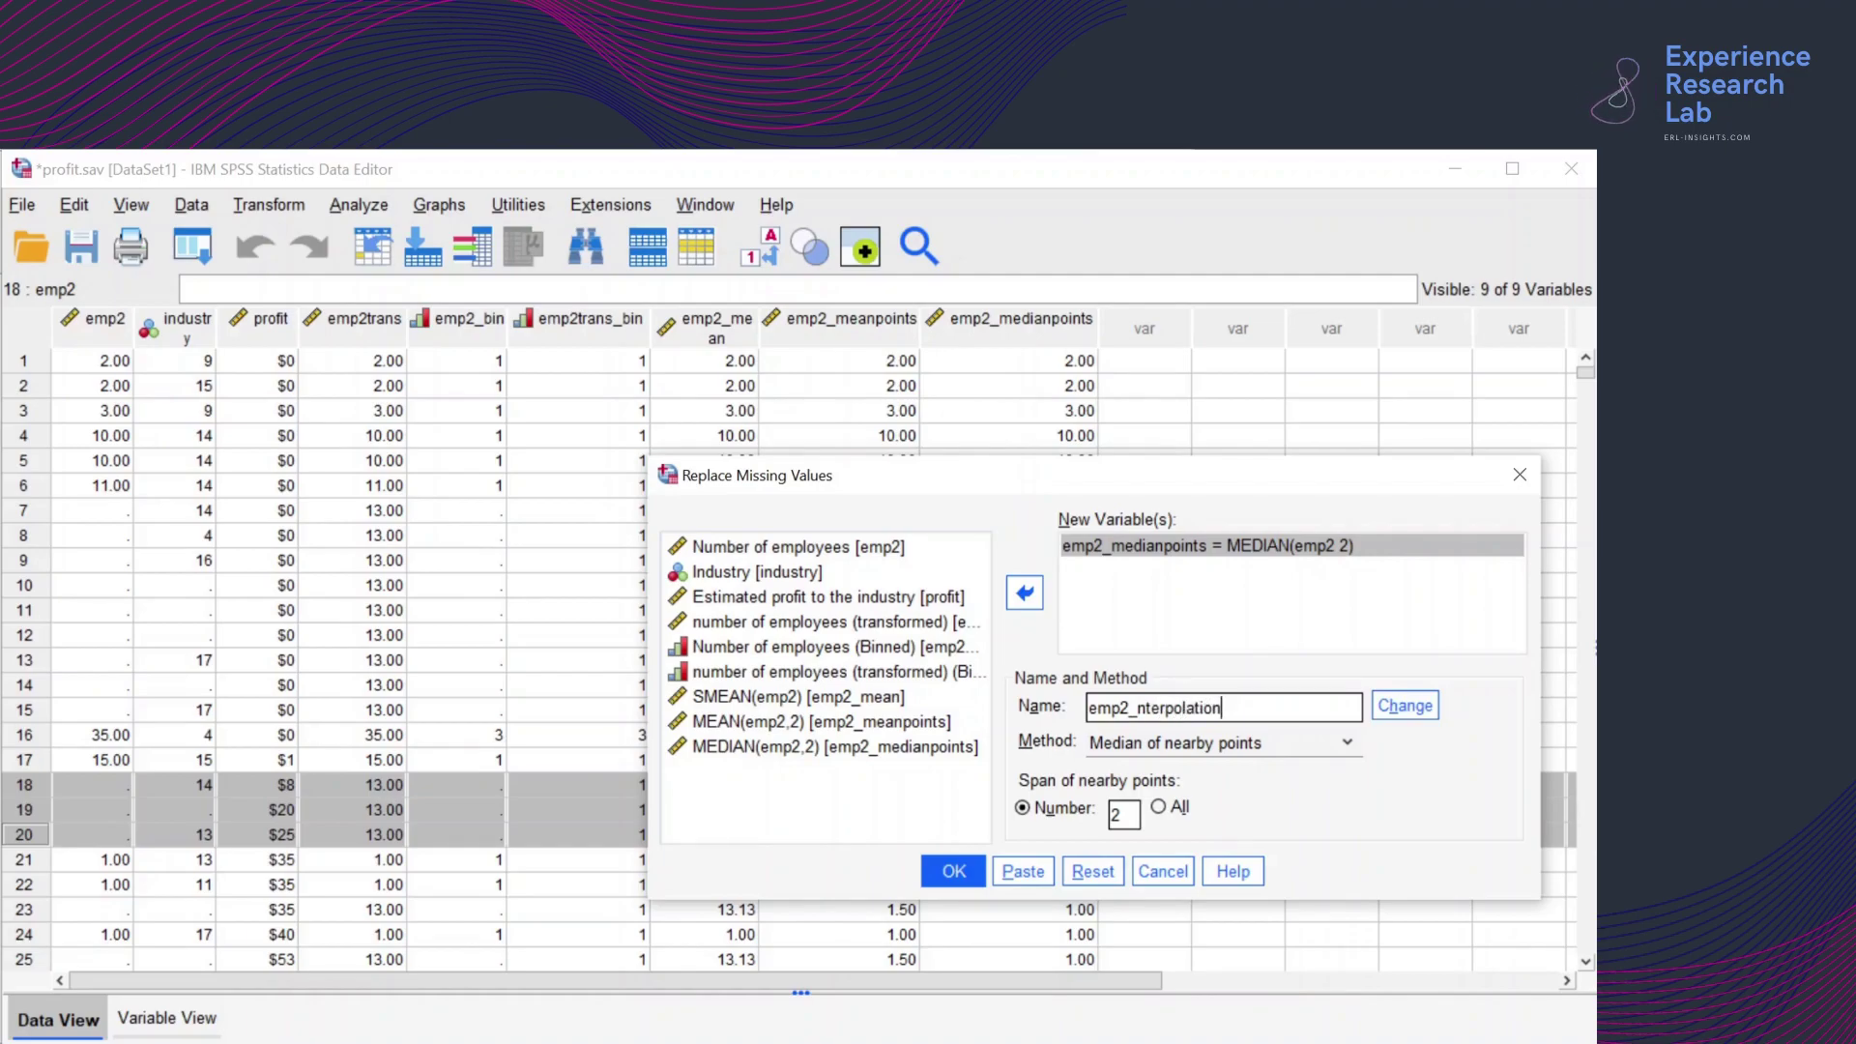
{"action": "left_click", "coordinate": [1137, 708]}
{"action": "type", "text": "i"}
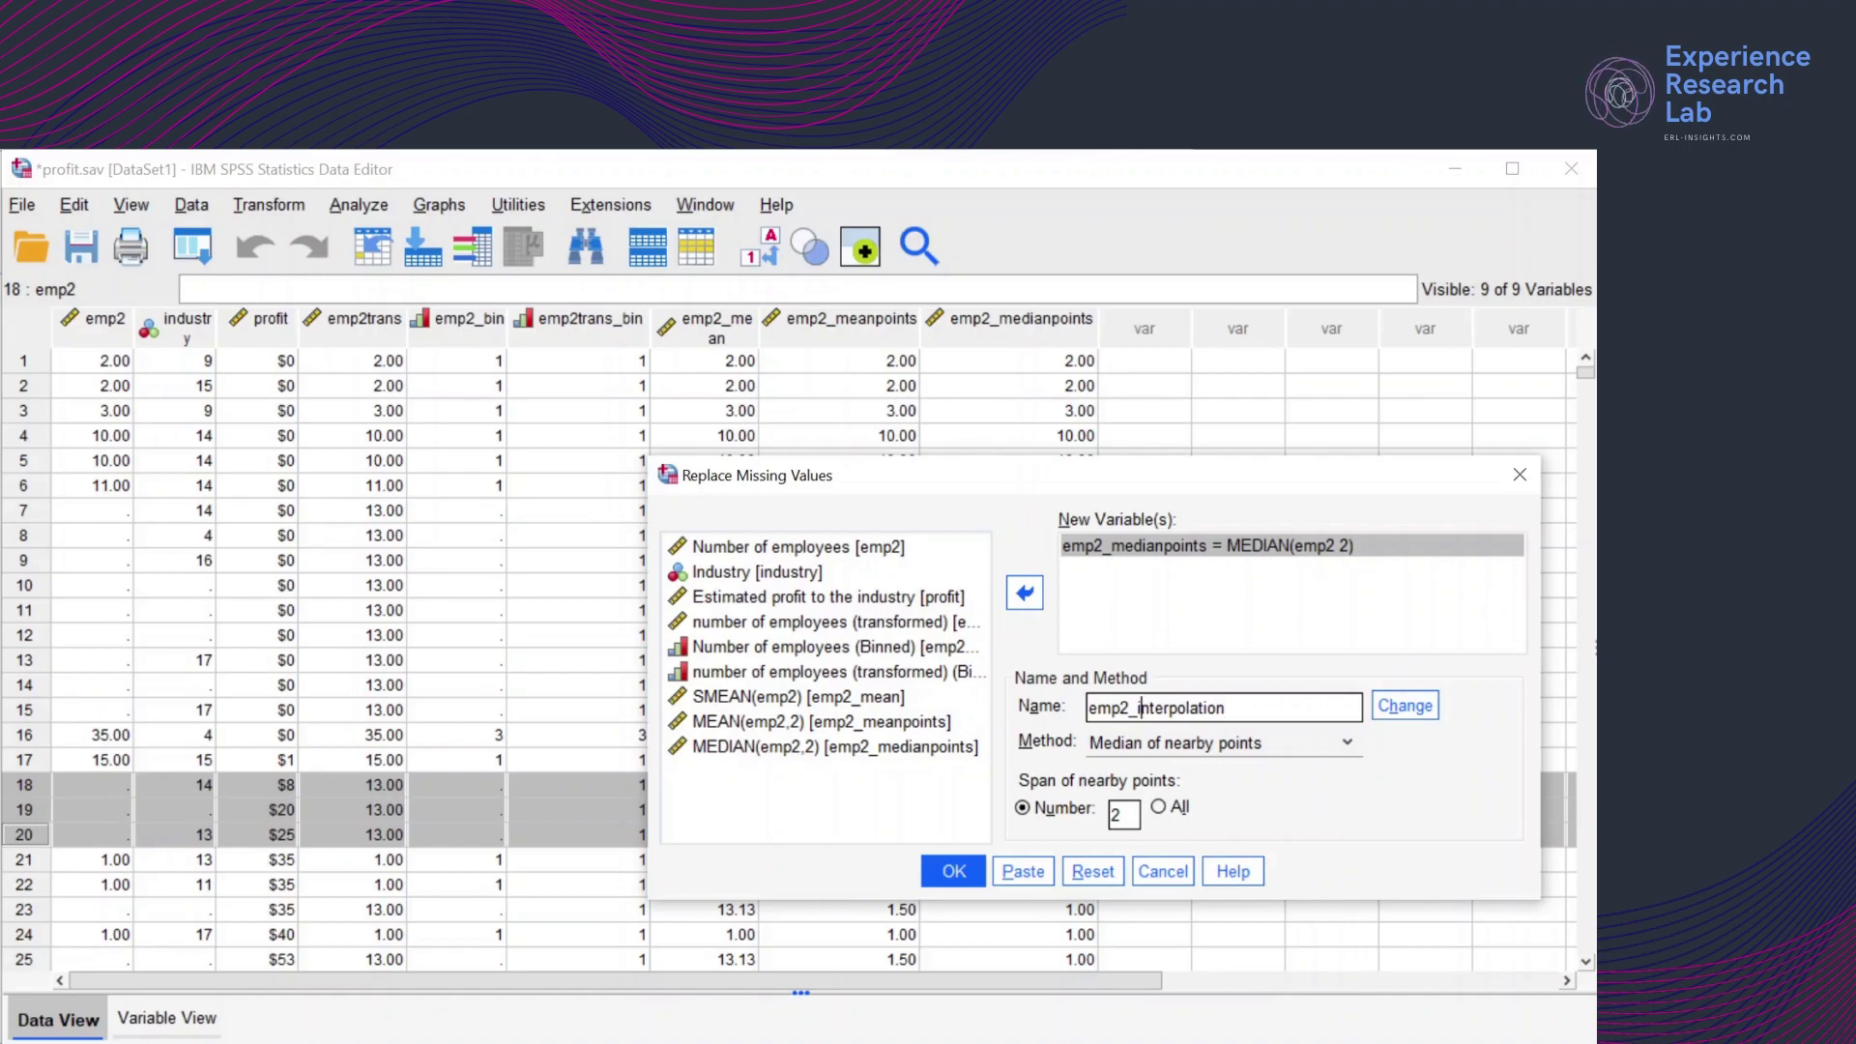
Set the emp2_interpolation method to Linear interpolation, apply the change, and run the replacement
{"action": "left_click", "coordinate": [1222, 744]}
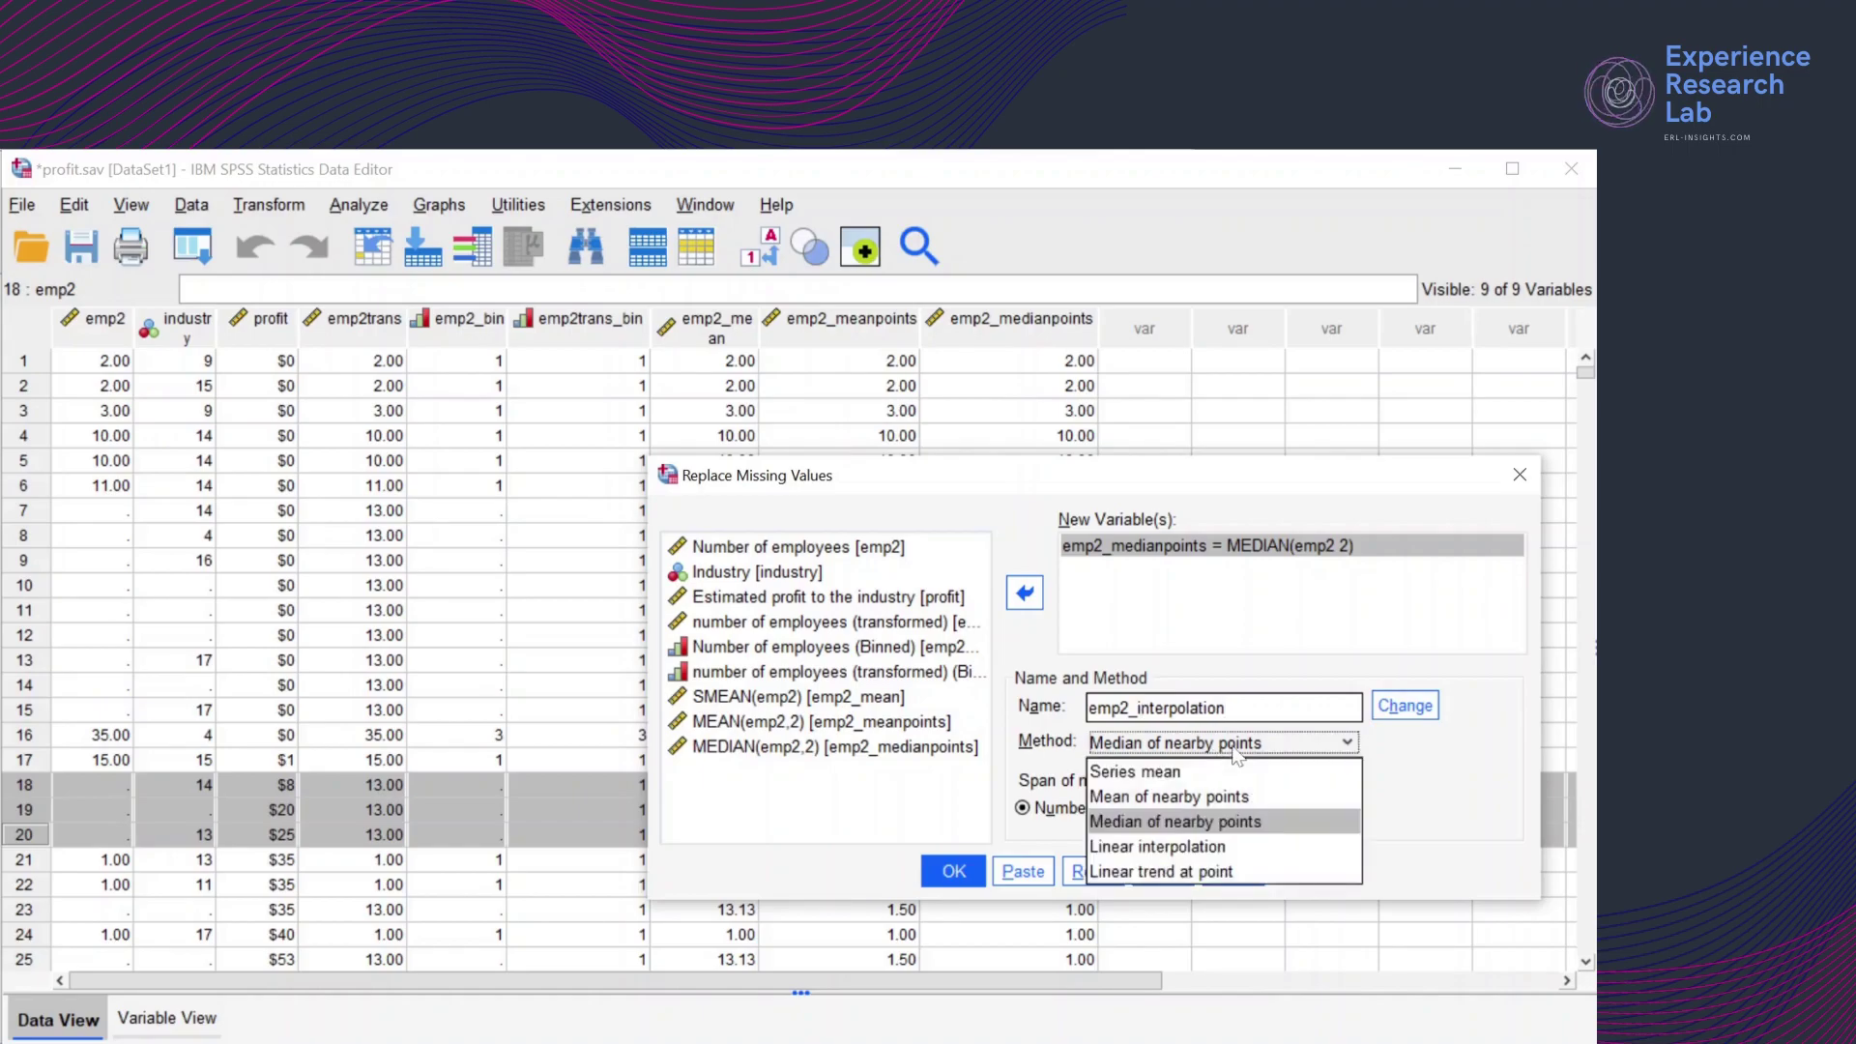
{"action": "left_click", "coordinate": [1207, 848]}
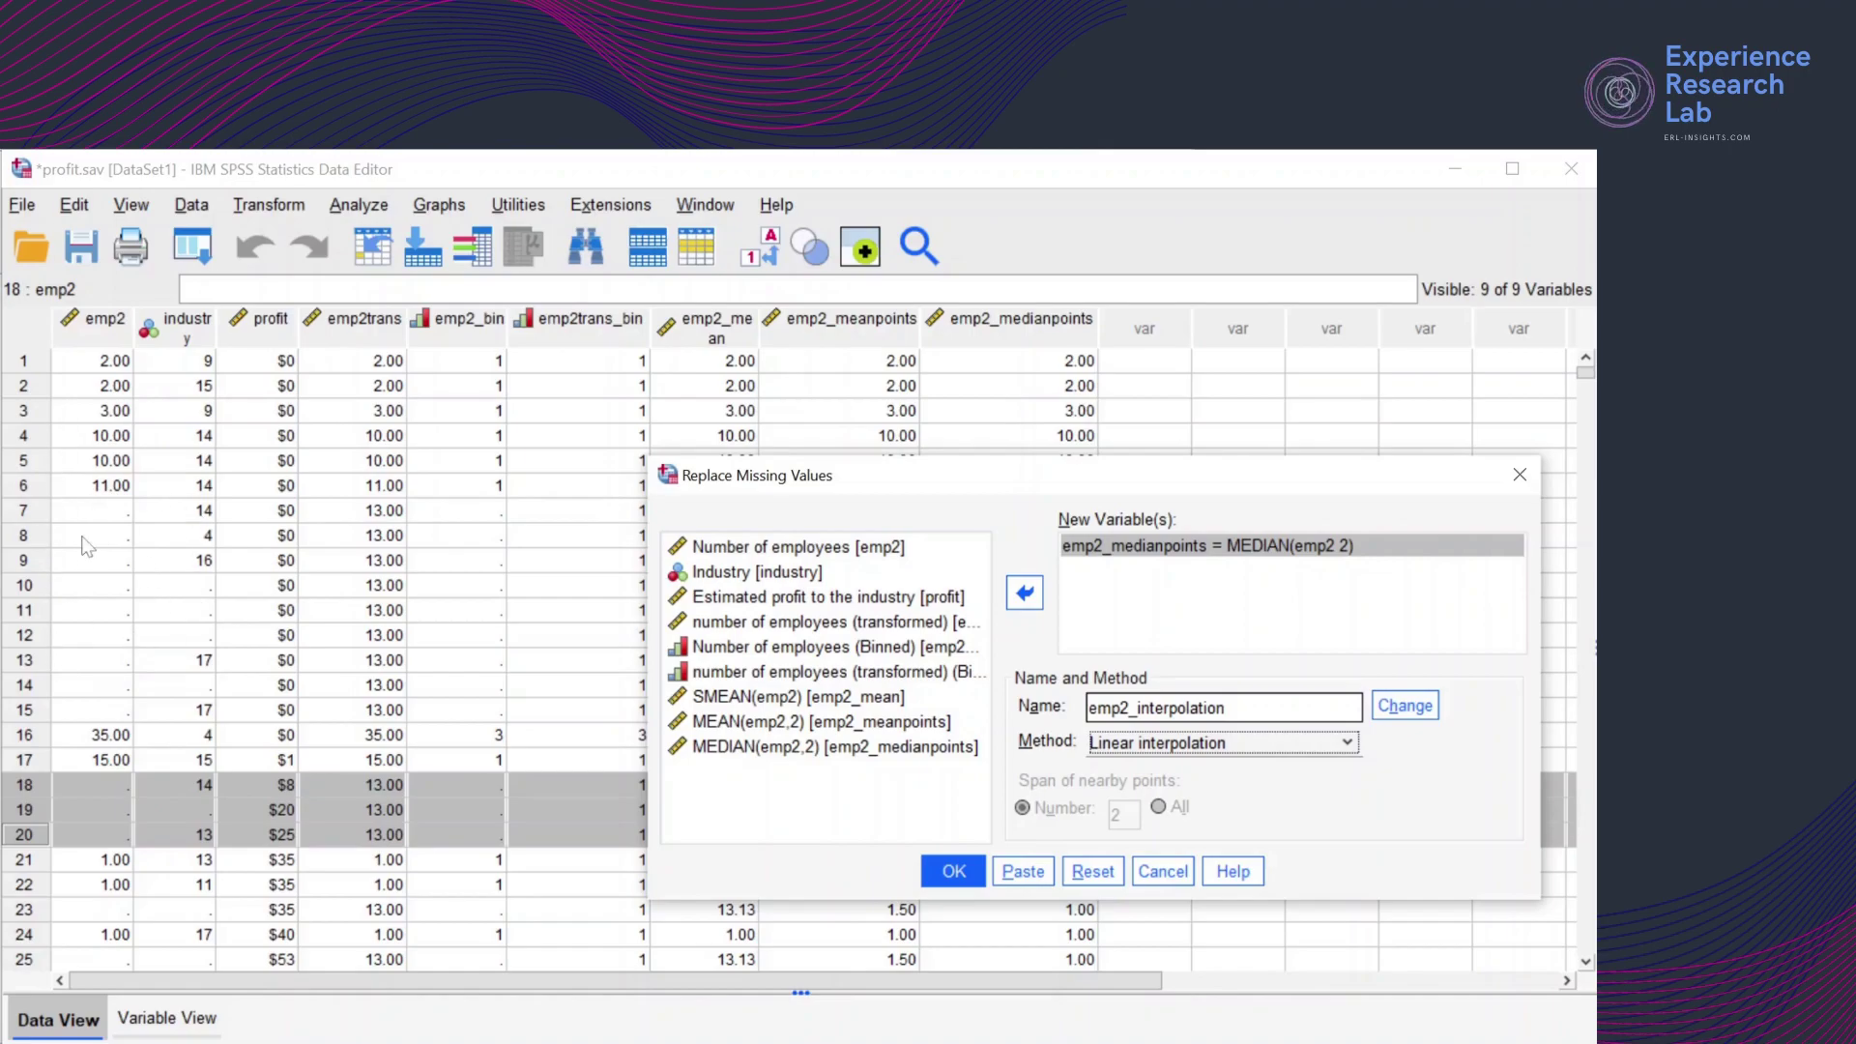
{"action": "left_click", "coordinate": [1403, 706]}
{"action": "left_click", "coordinate": [954, 871]}
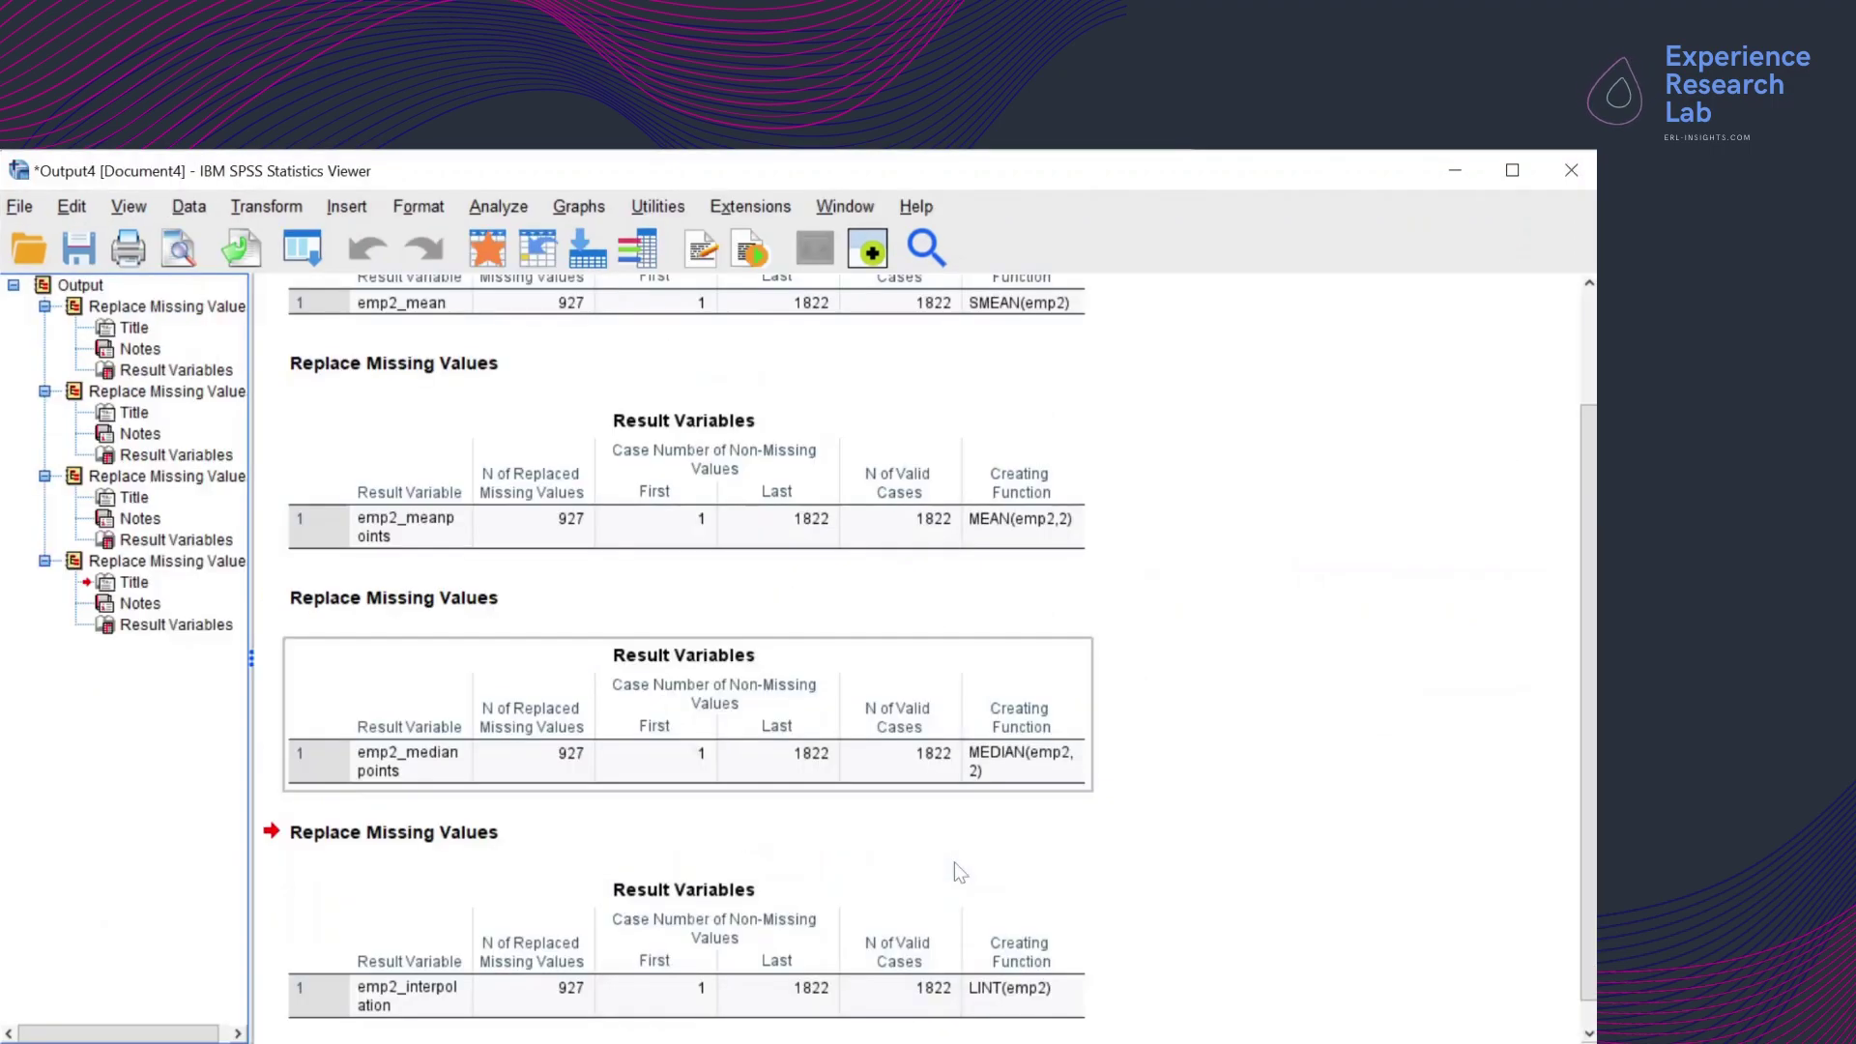
Return to the profit.sav data and examine the emp2_interpolation column, selecting rows 7 to 15
{"action": "left_click", "coordinate": [859, 211]}
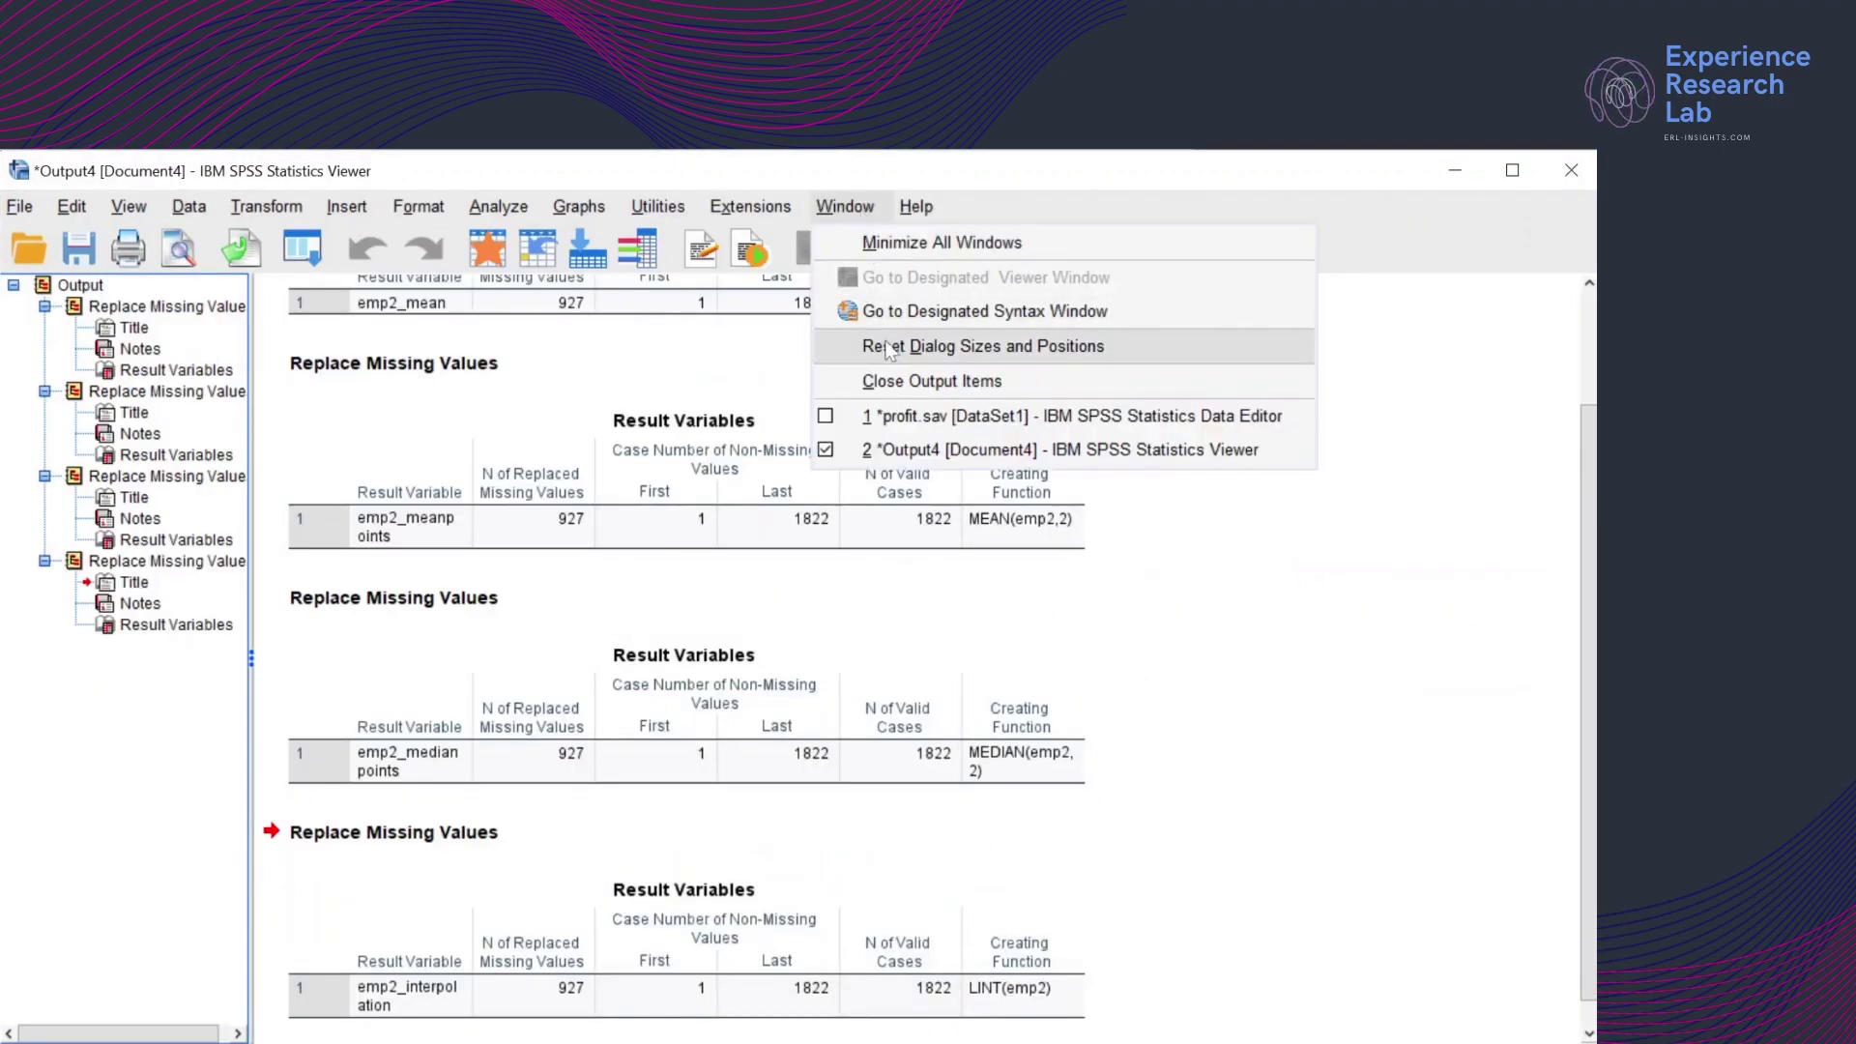
{"action": "left_click", "coordinate": [913, 416]}
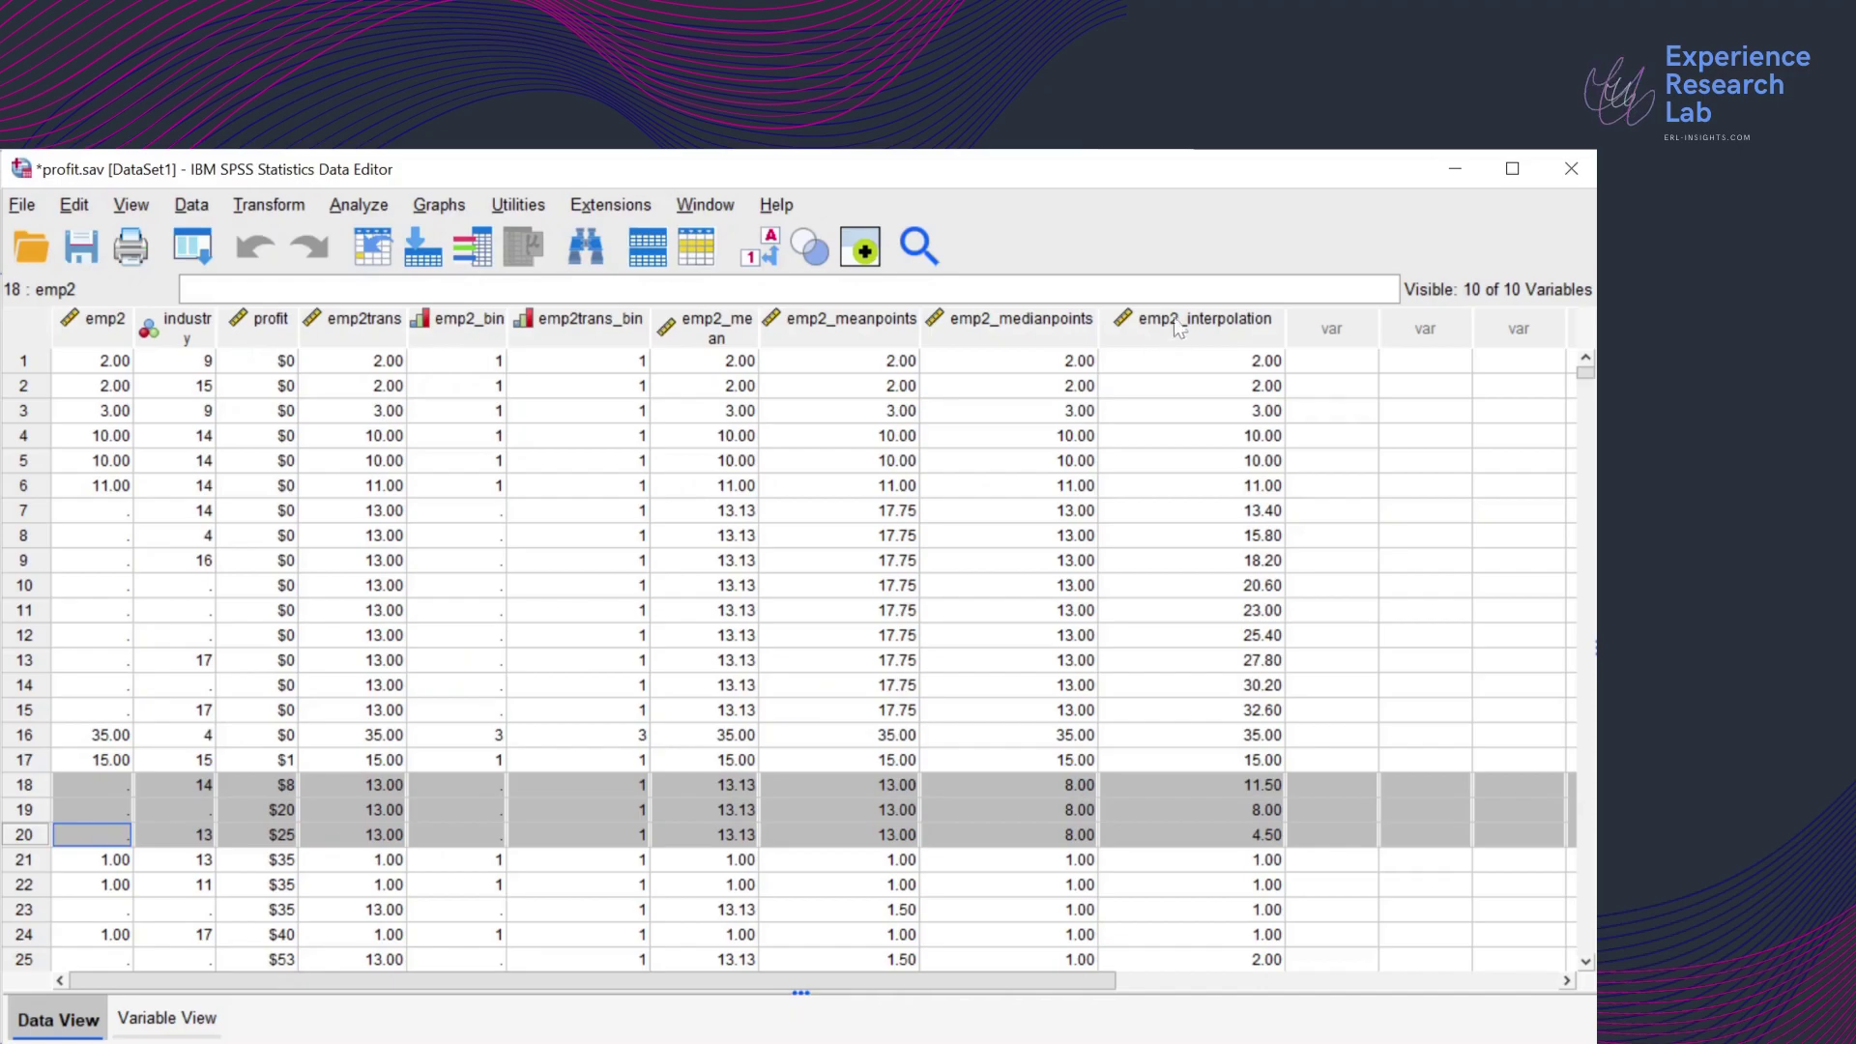
{"action": "left_click", "coordinate": [1179, 324]}
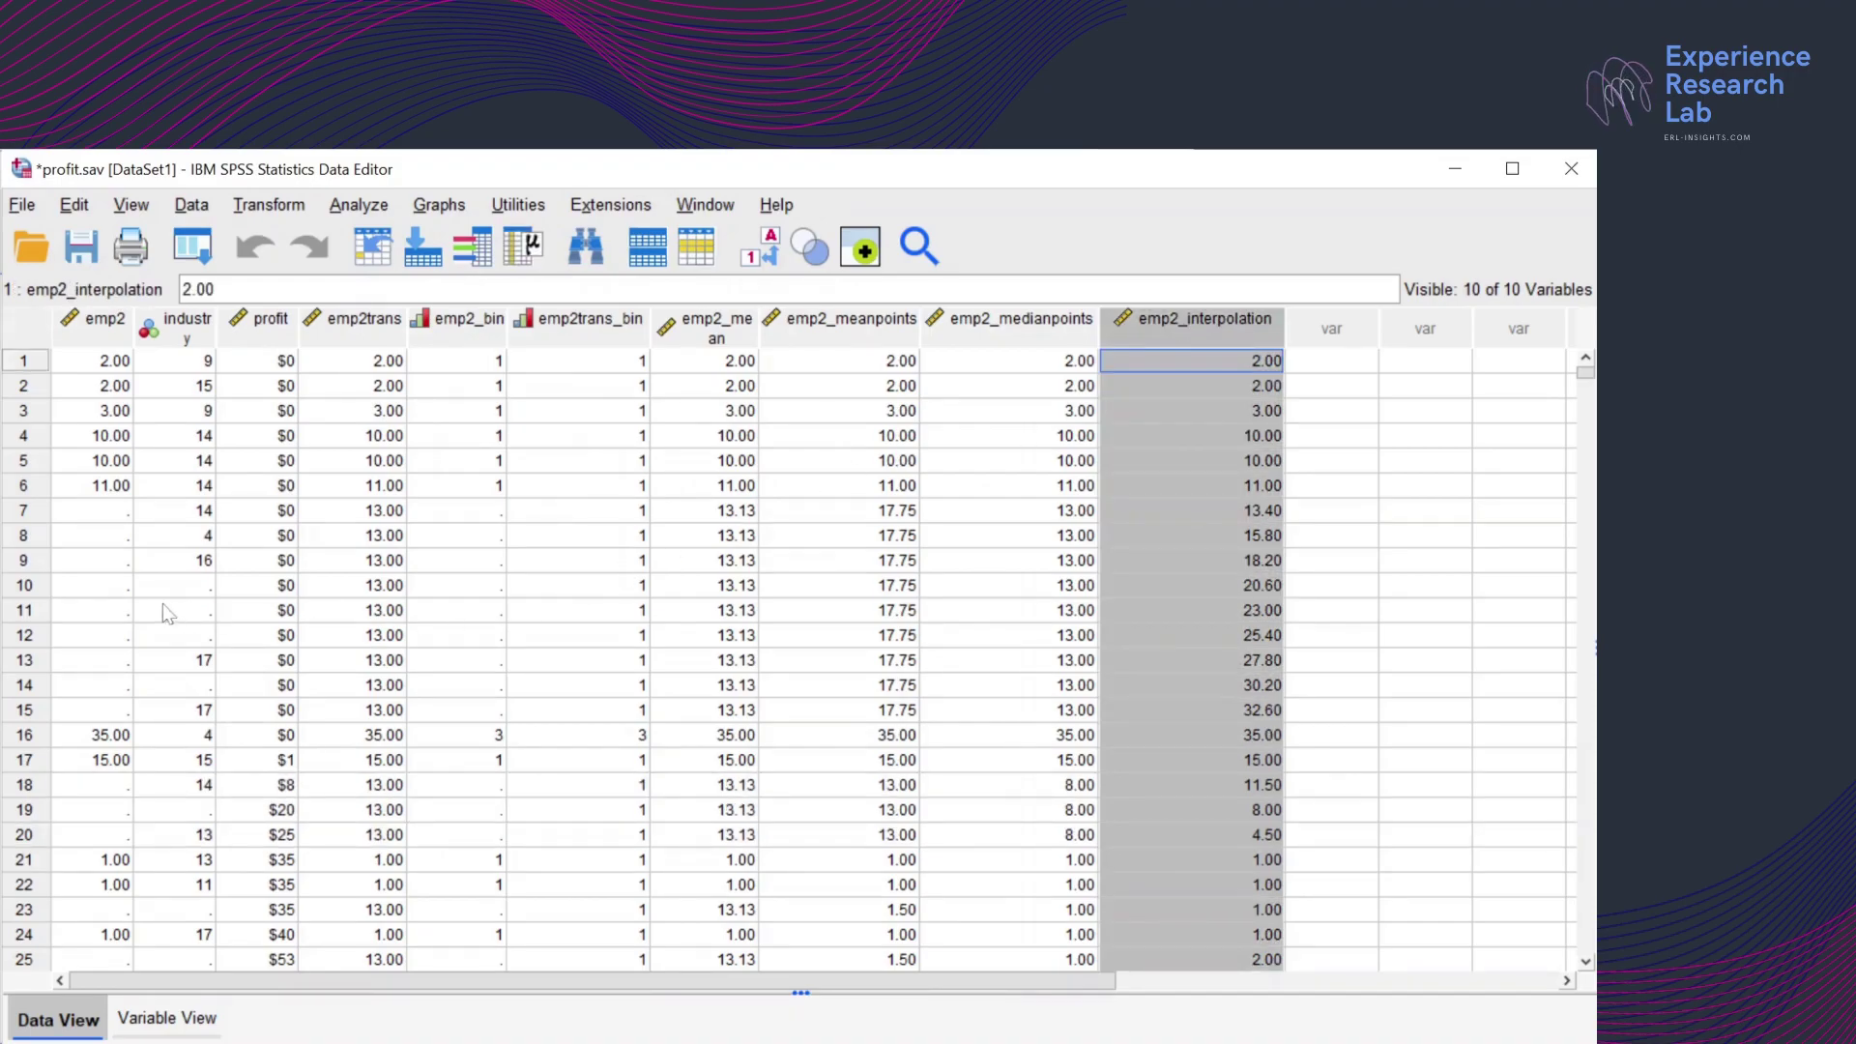
{"action": "left_click", "coordinate": [25, 516]}
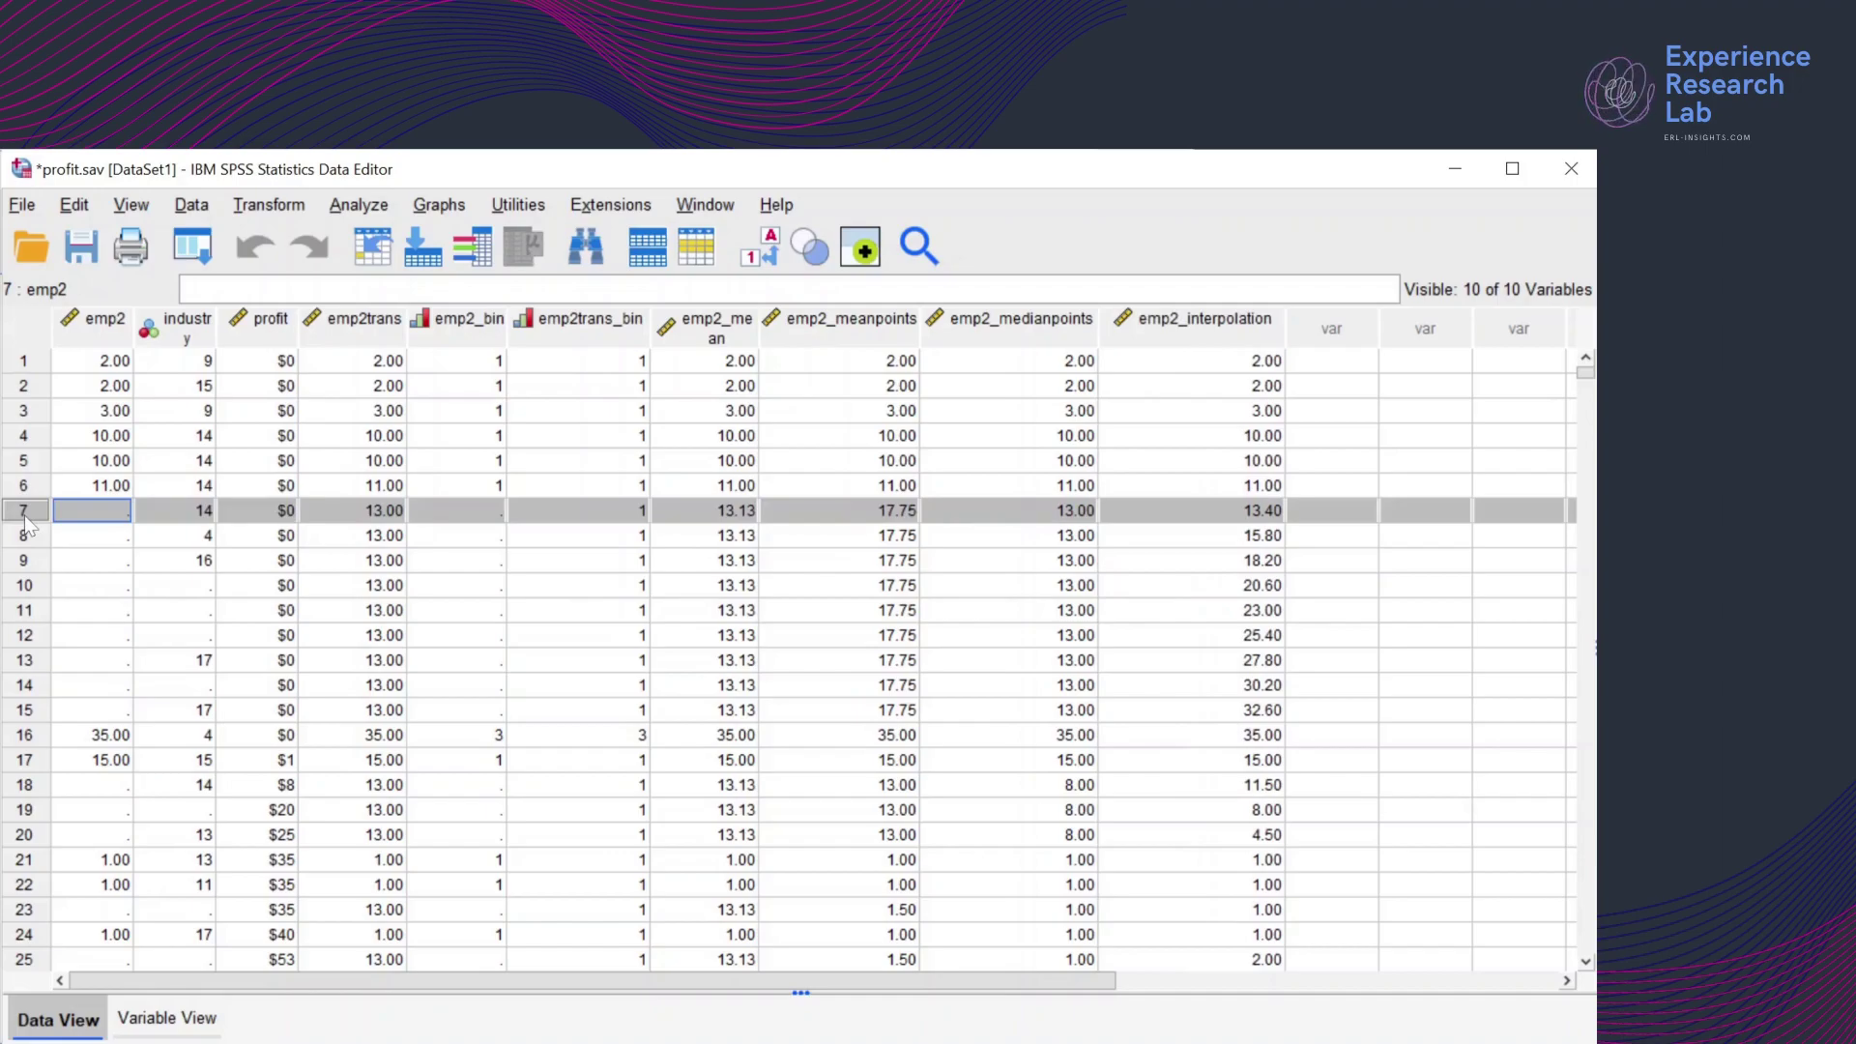
{"action": "left_click", "coordinate": [25, 712], "text": "shift"}
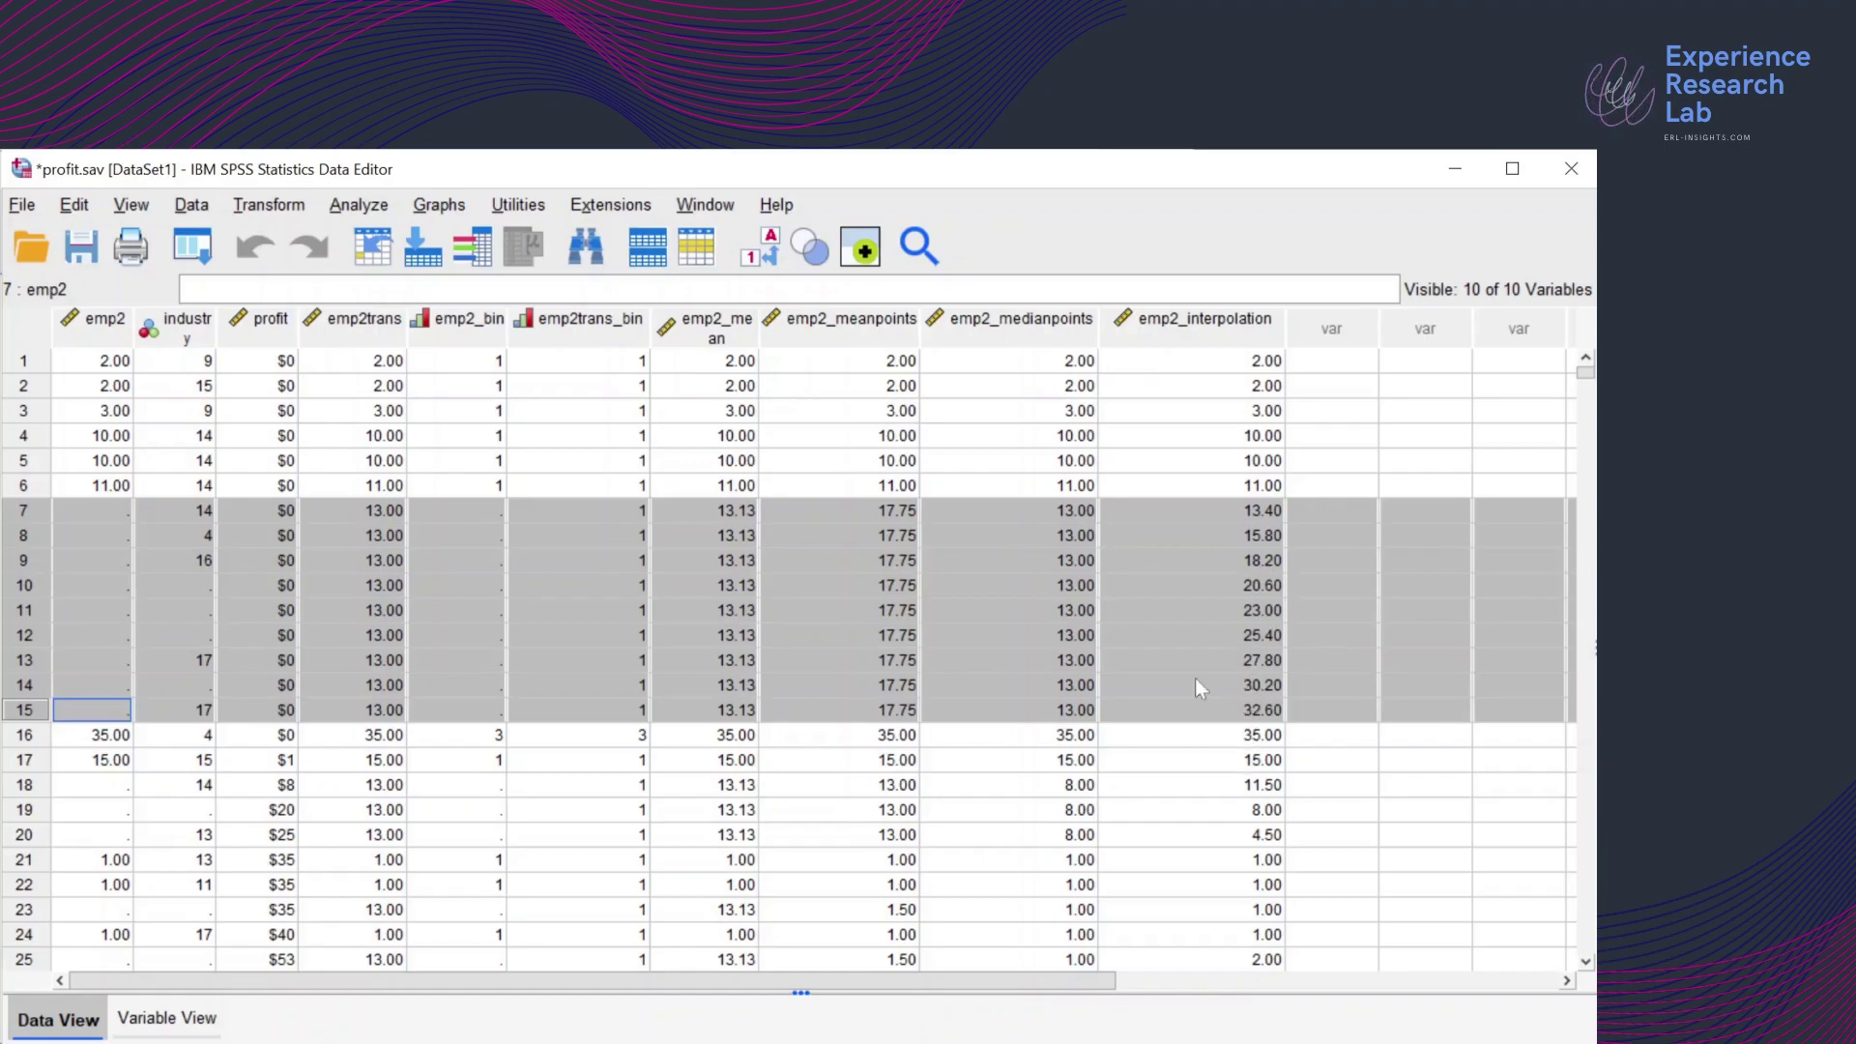
Select rows 18 to 20 and examine their emp2_interpolation values
{"action": "left_click", "coordinate": [25, 785]}
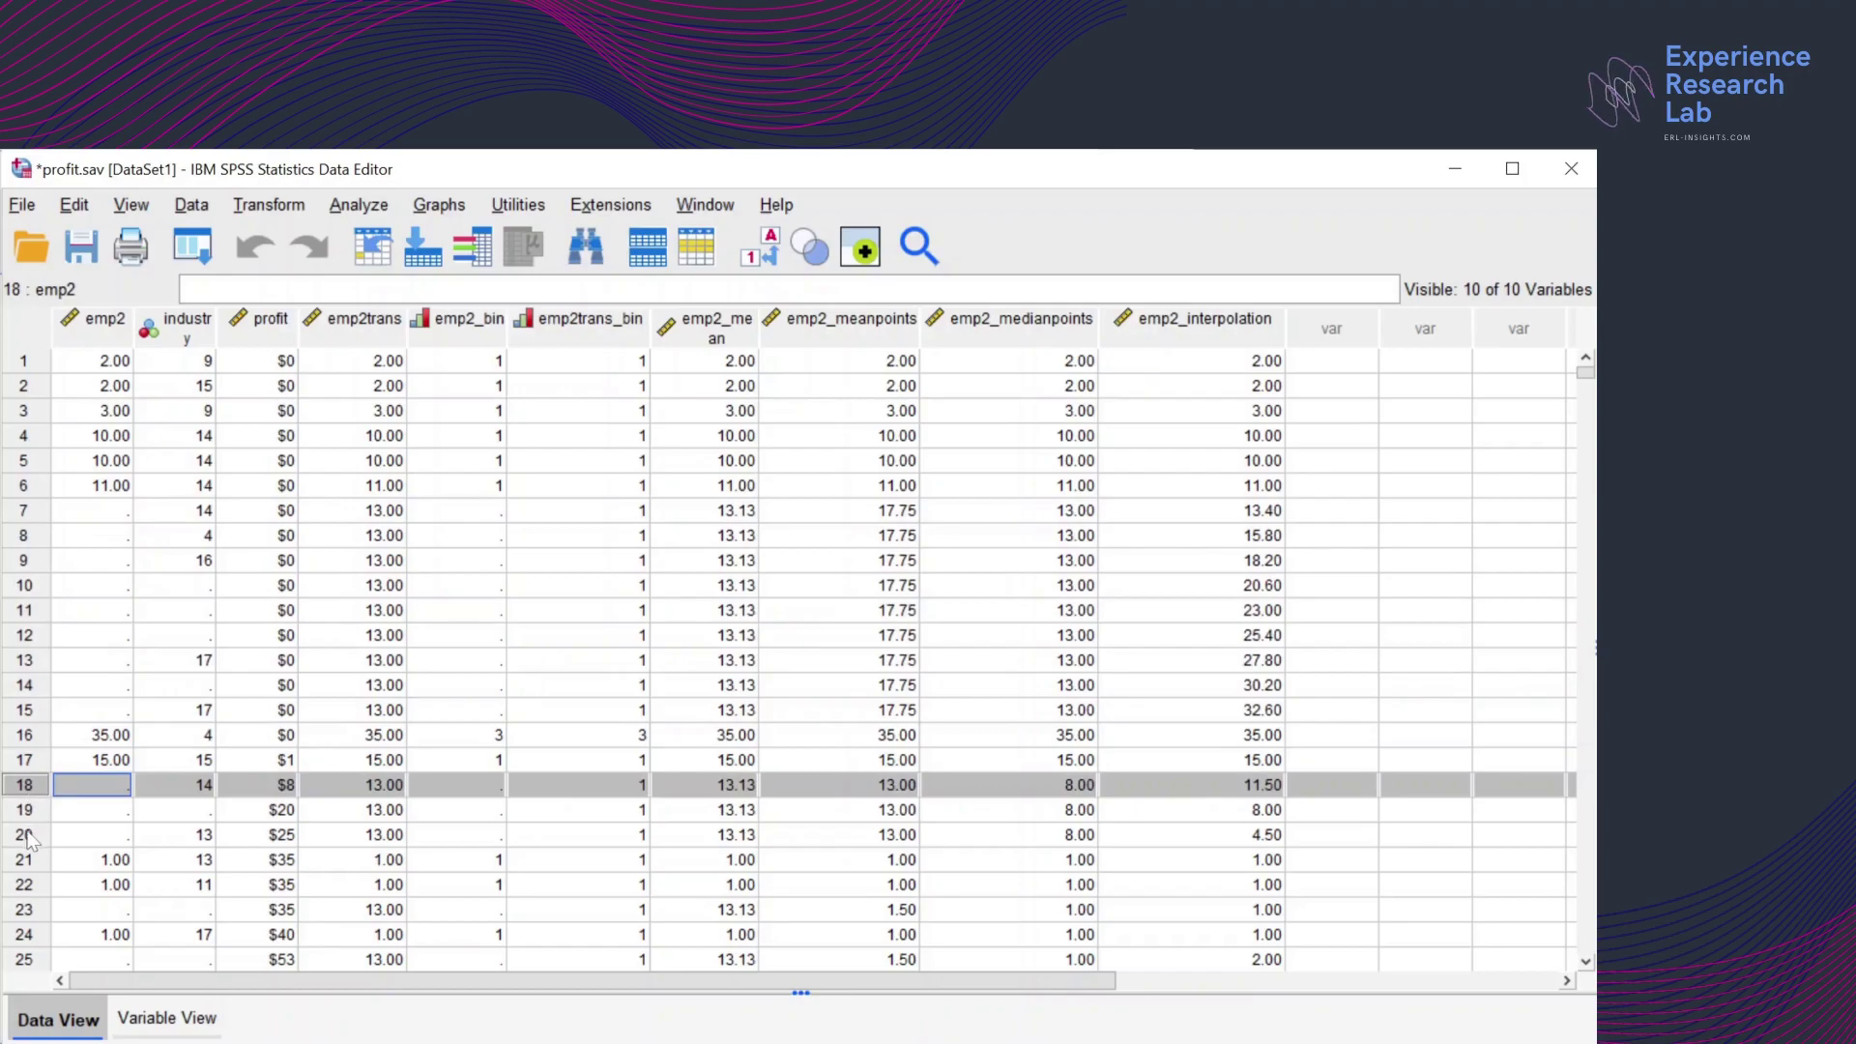
{"action": "left_click", "coordinate": [27, 834], "text": "shift"}
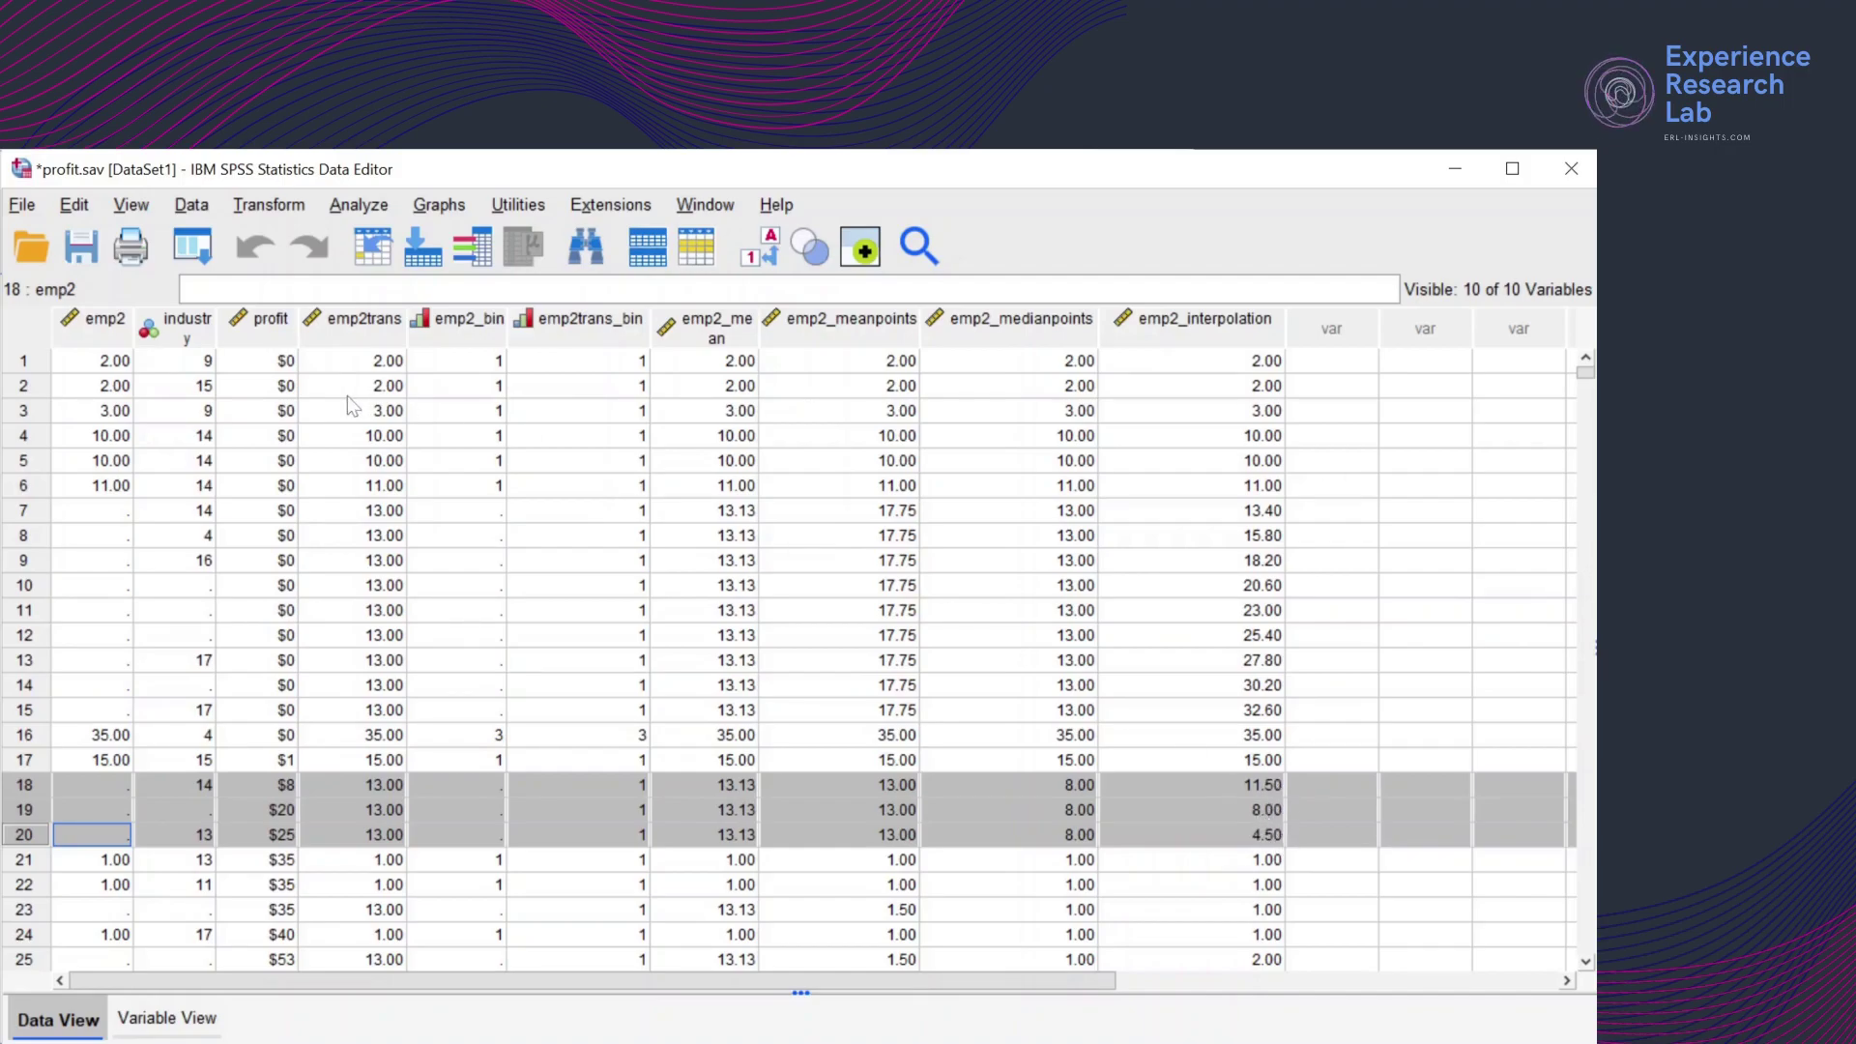
Reopen Replace Missing Values and rename the emp2_interpolation entry as emp2_trend
{"action": "left_click", "coordinate": [269, 215]}
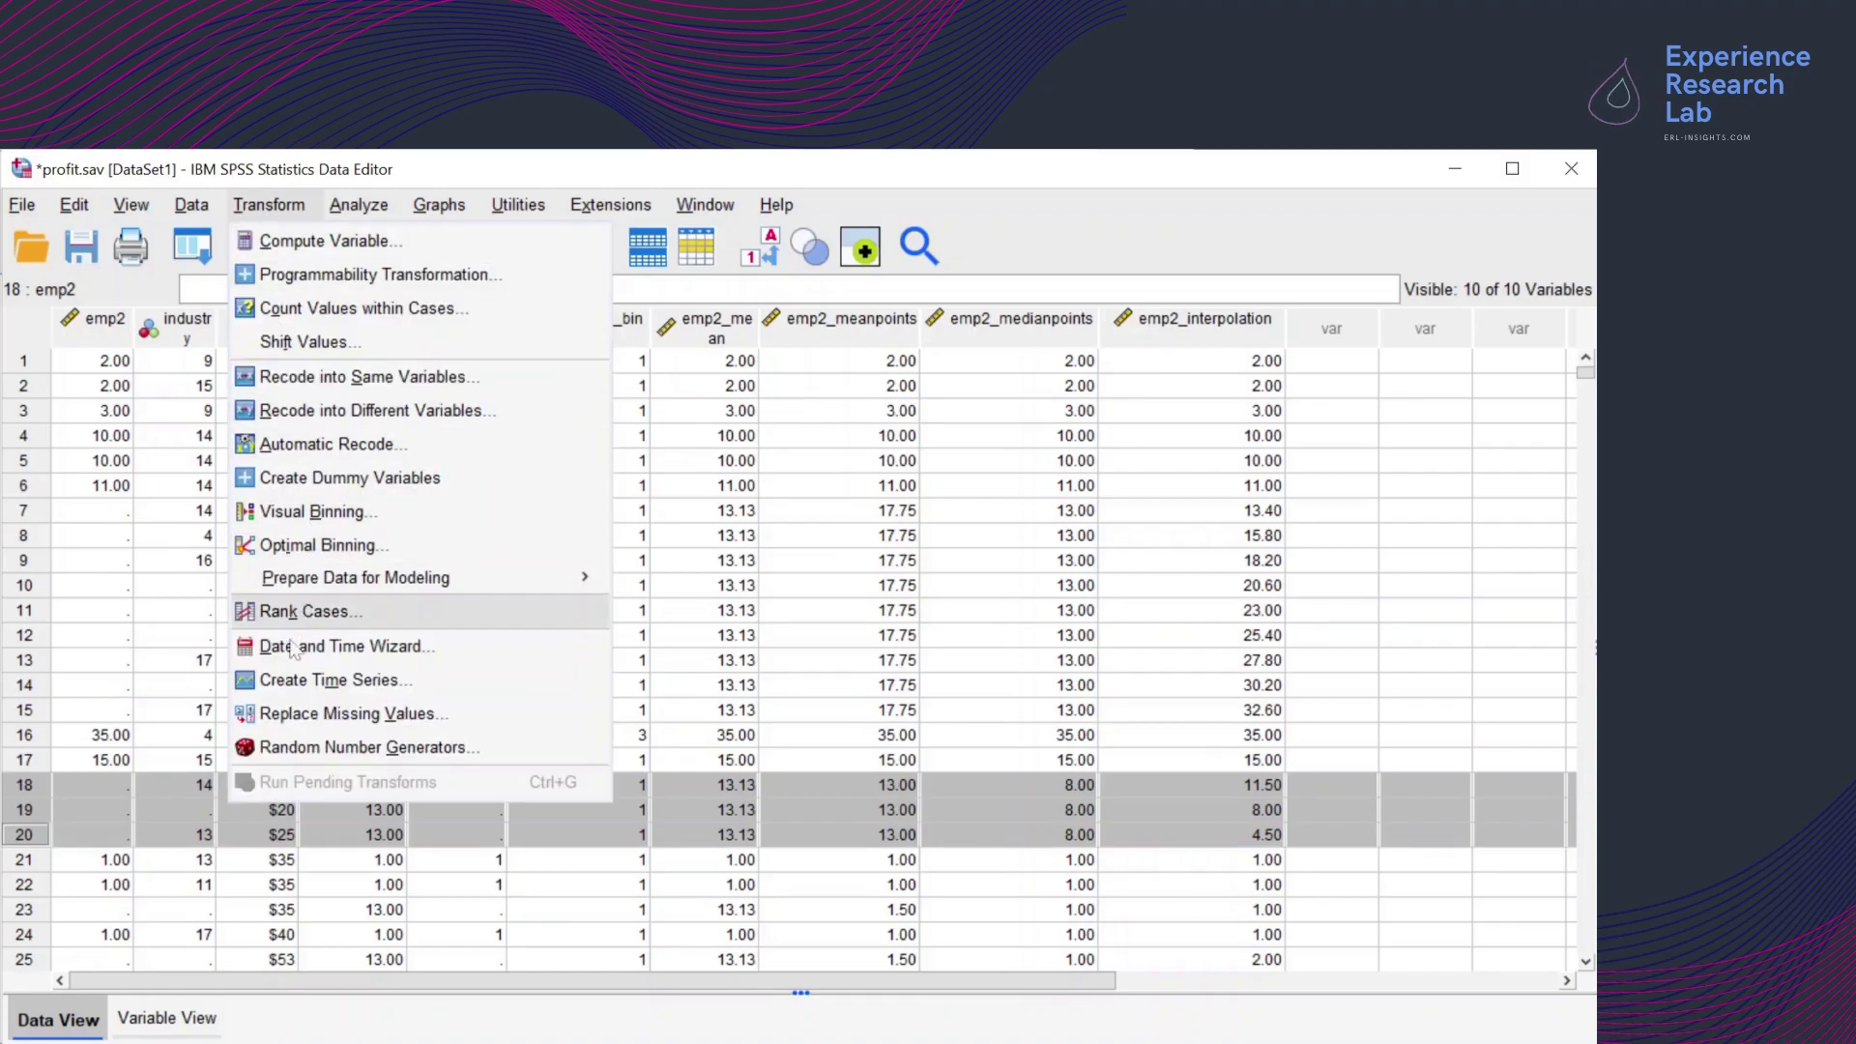
{"action": "left_click", "coordinate": [275, 712]}
{"action": "left_click", "coordinate": [1326, 744]}
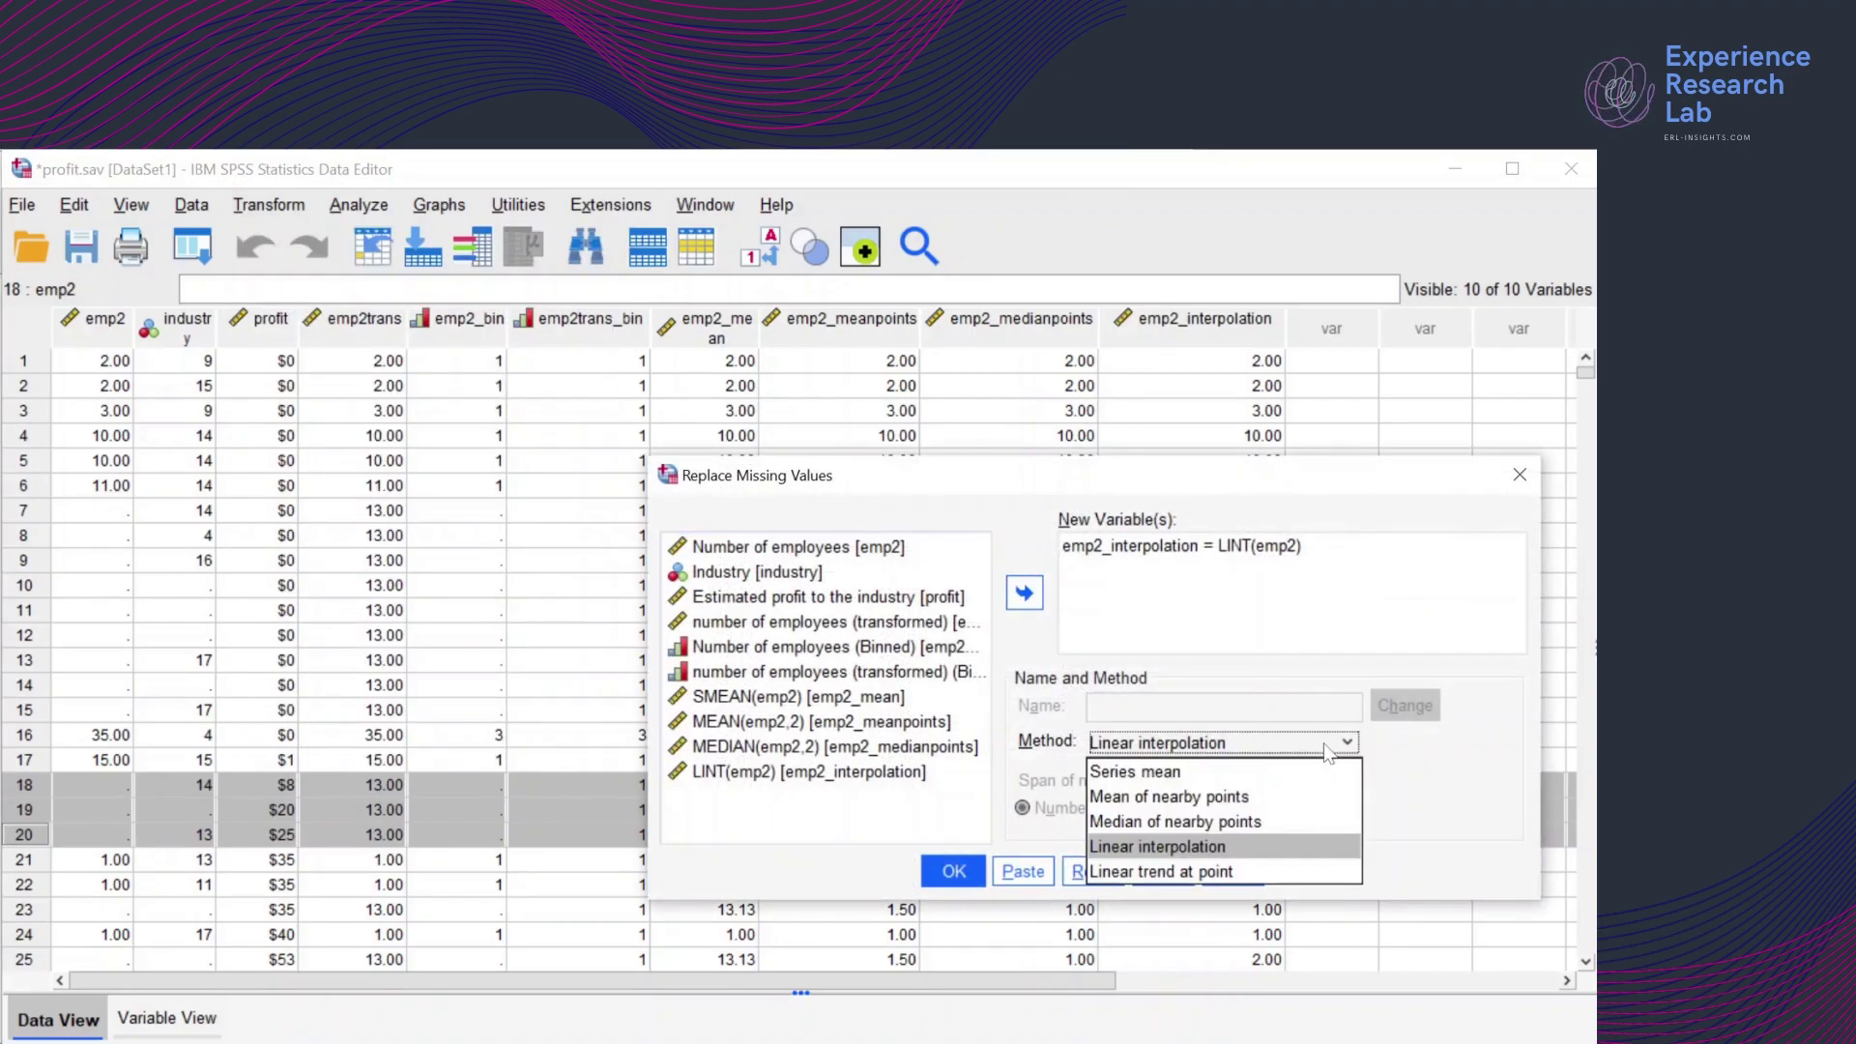
{"action": "left_click", "coordinate": [1218, 871]}
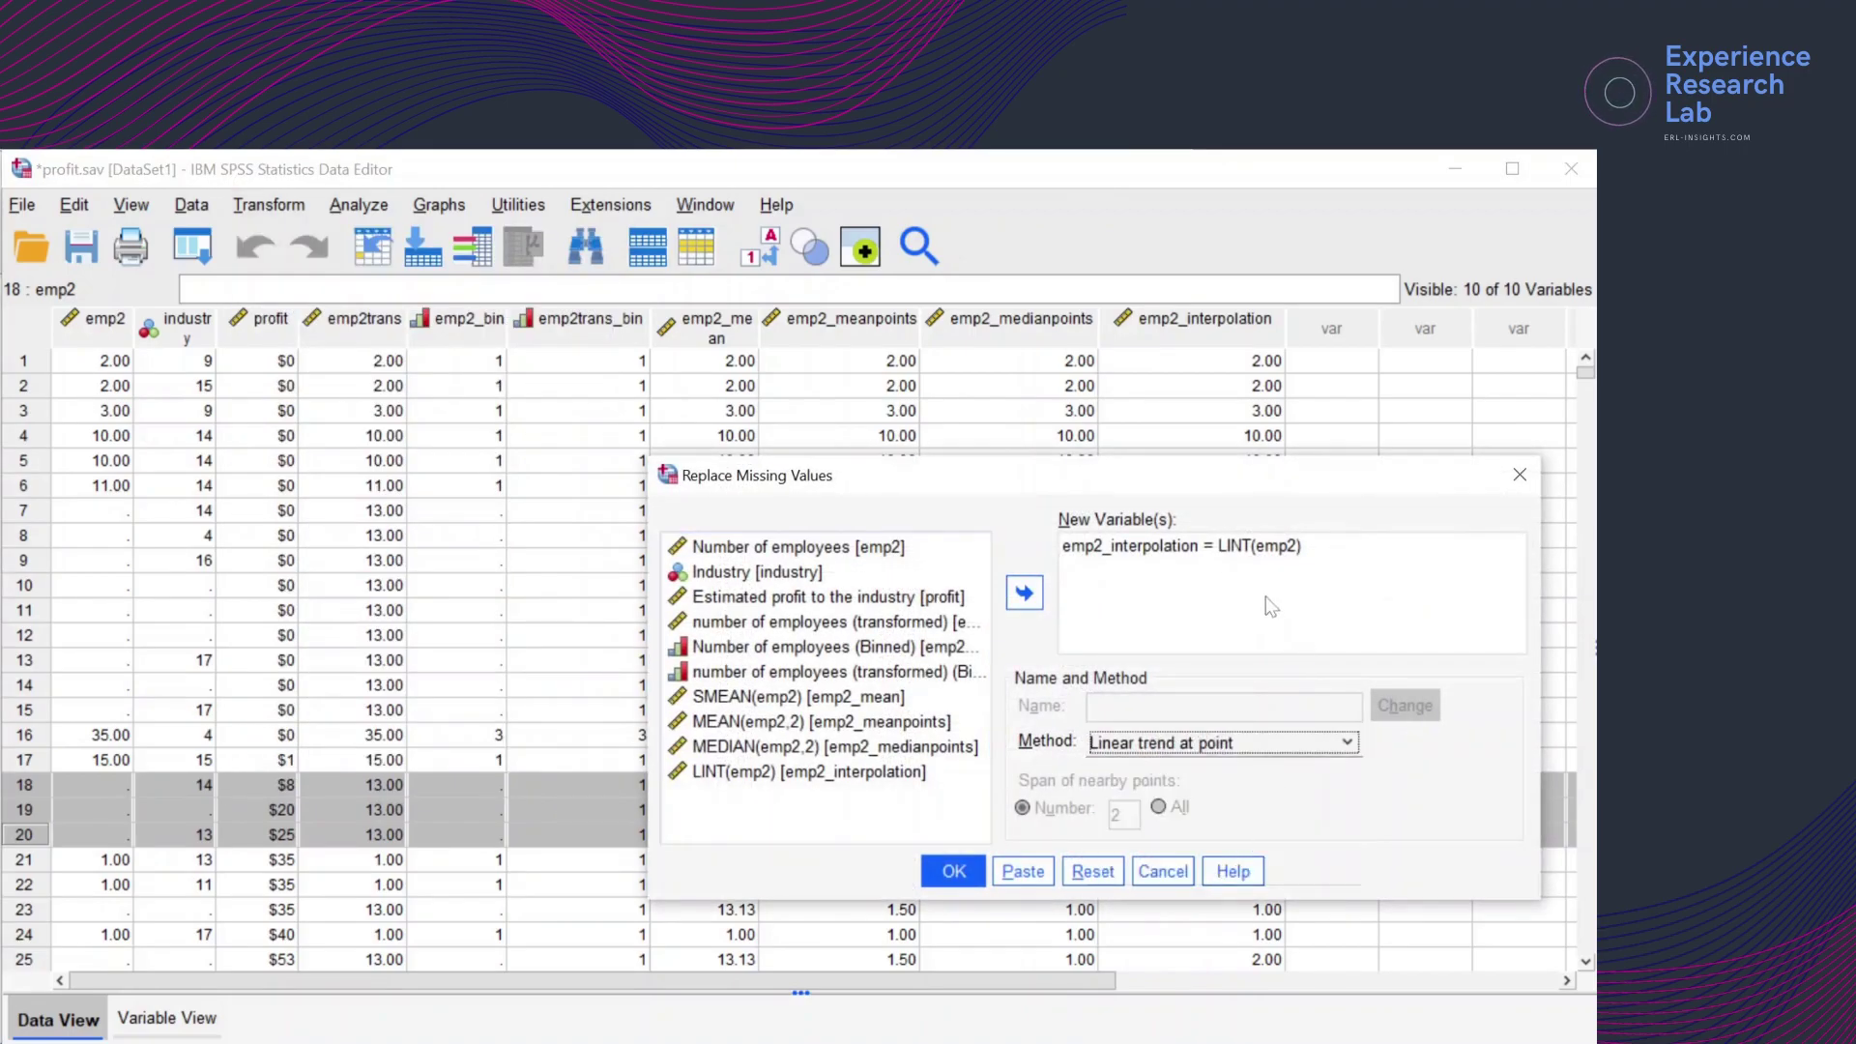
{"action": "left_click", "coordinate": [1216, 553]}
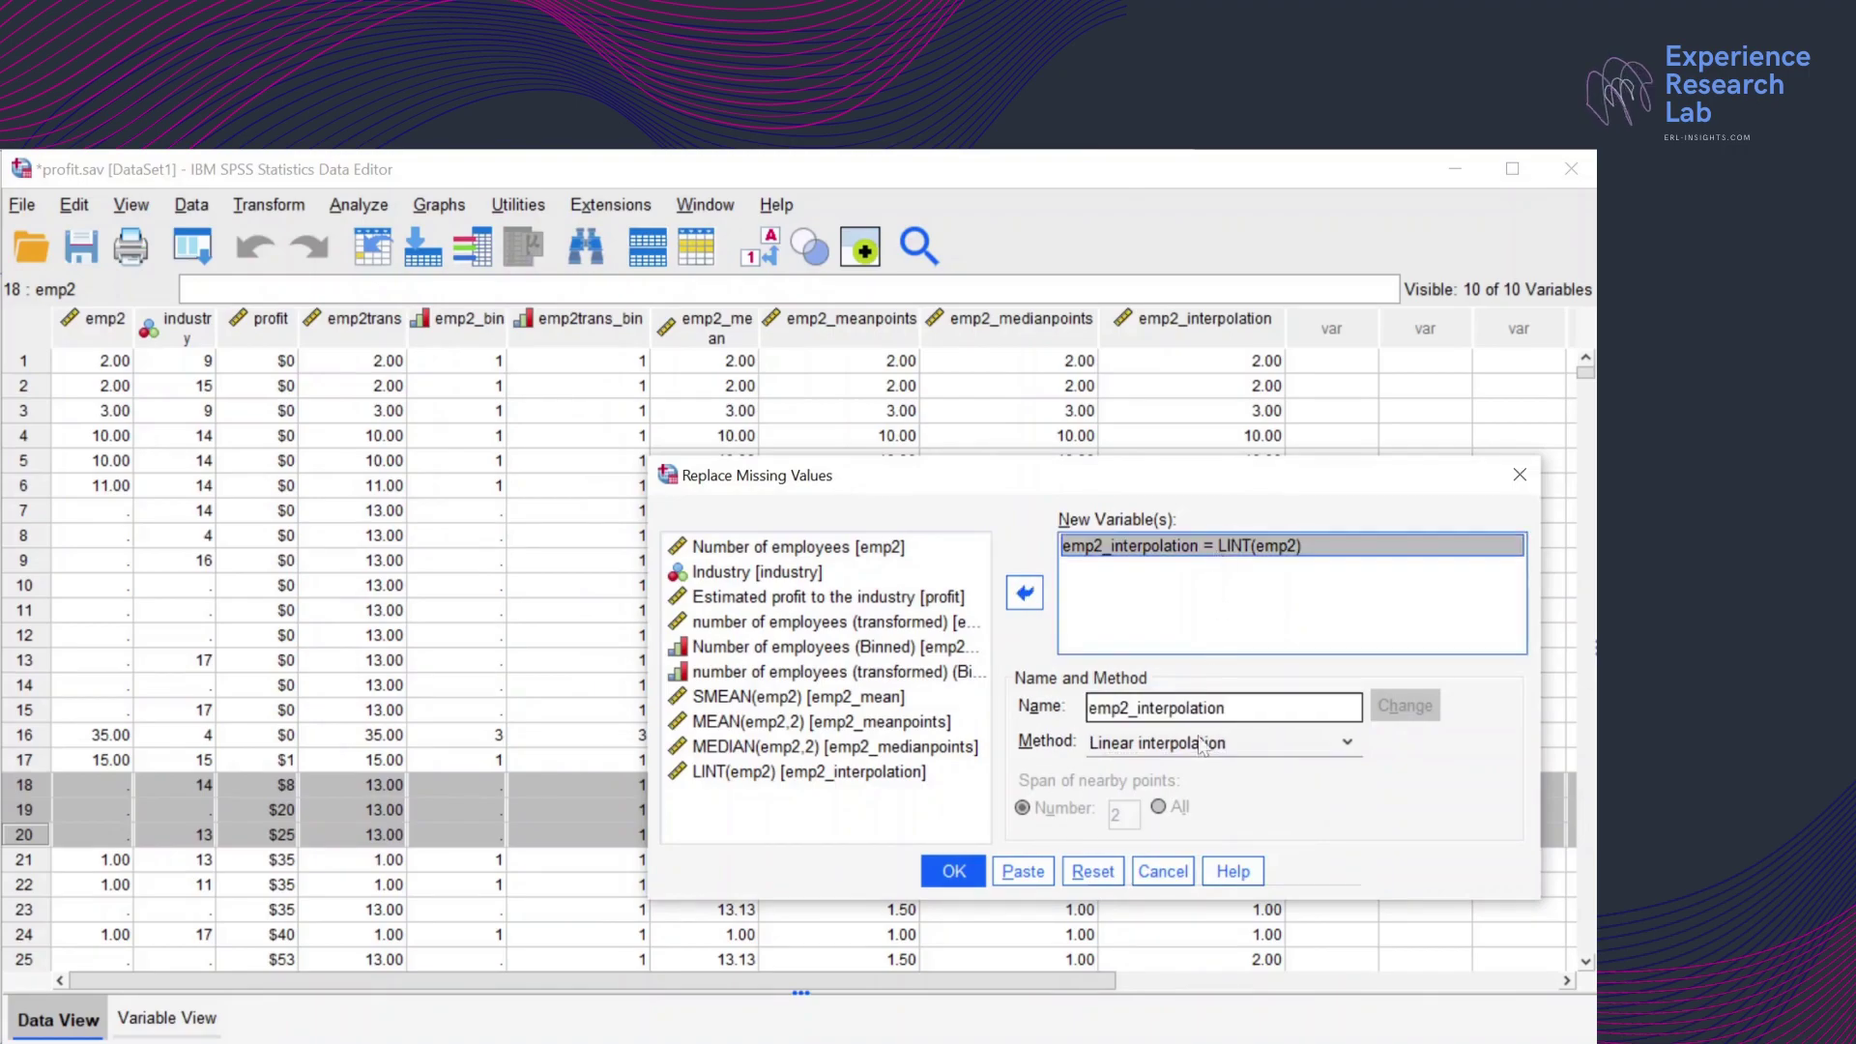
{"action": "left_click_drag", "start_coordinate": [1225, 707], "coordinate": [1137, 708]}
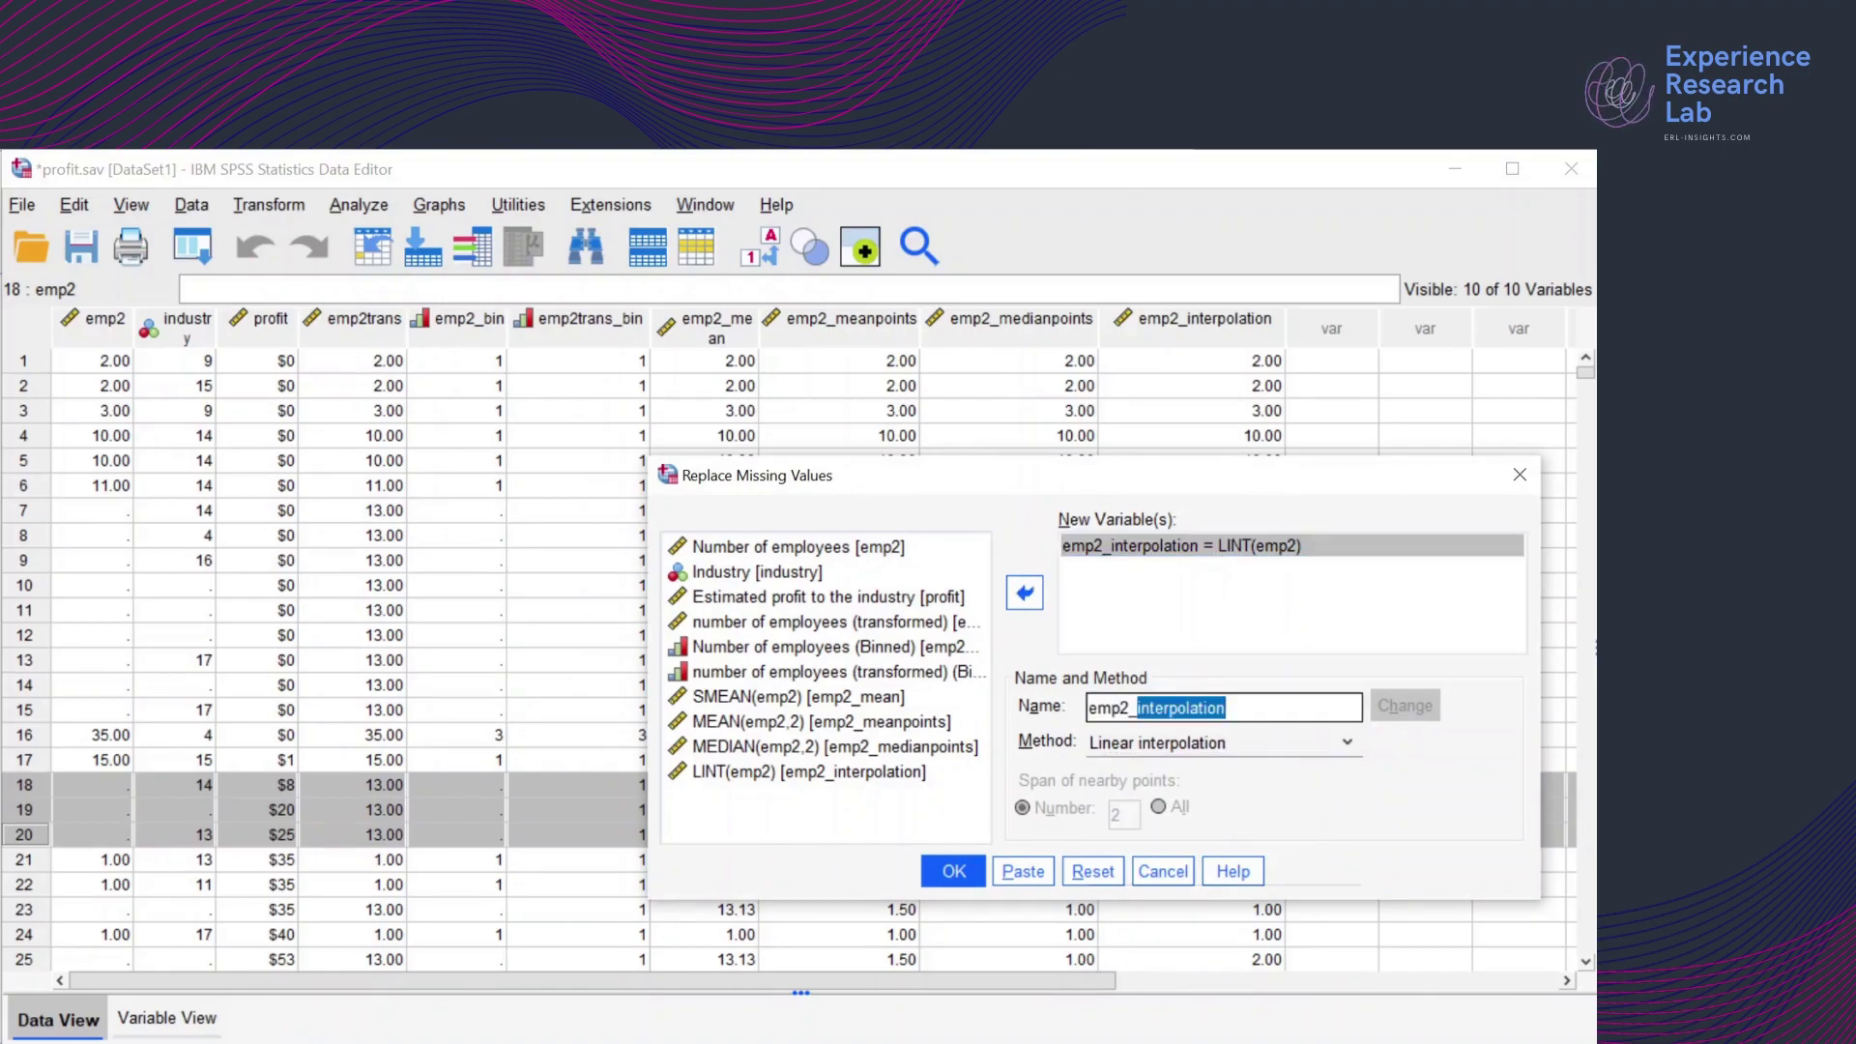
{"action": "key", "text": "BackSpace"}
{"action": "type", "text": "trend"}
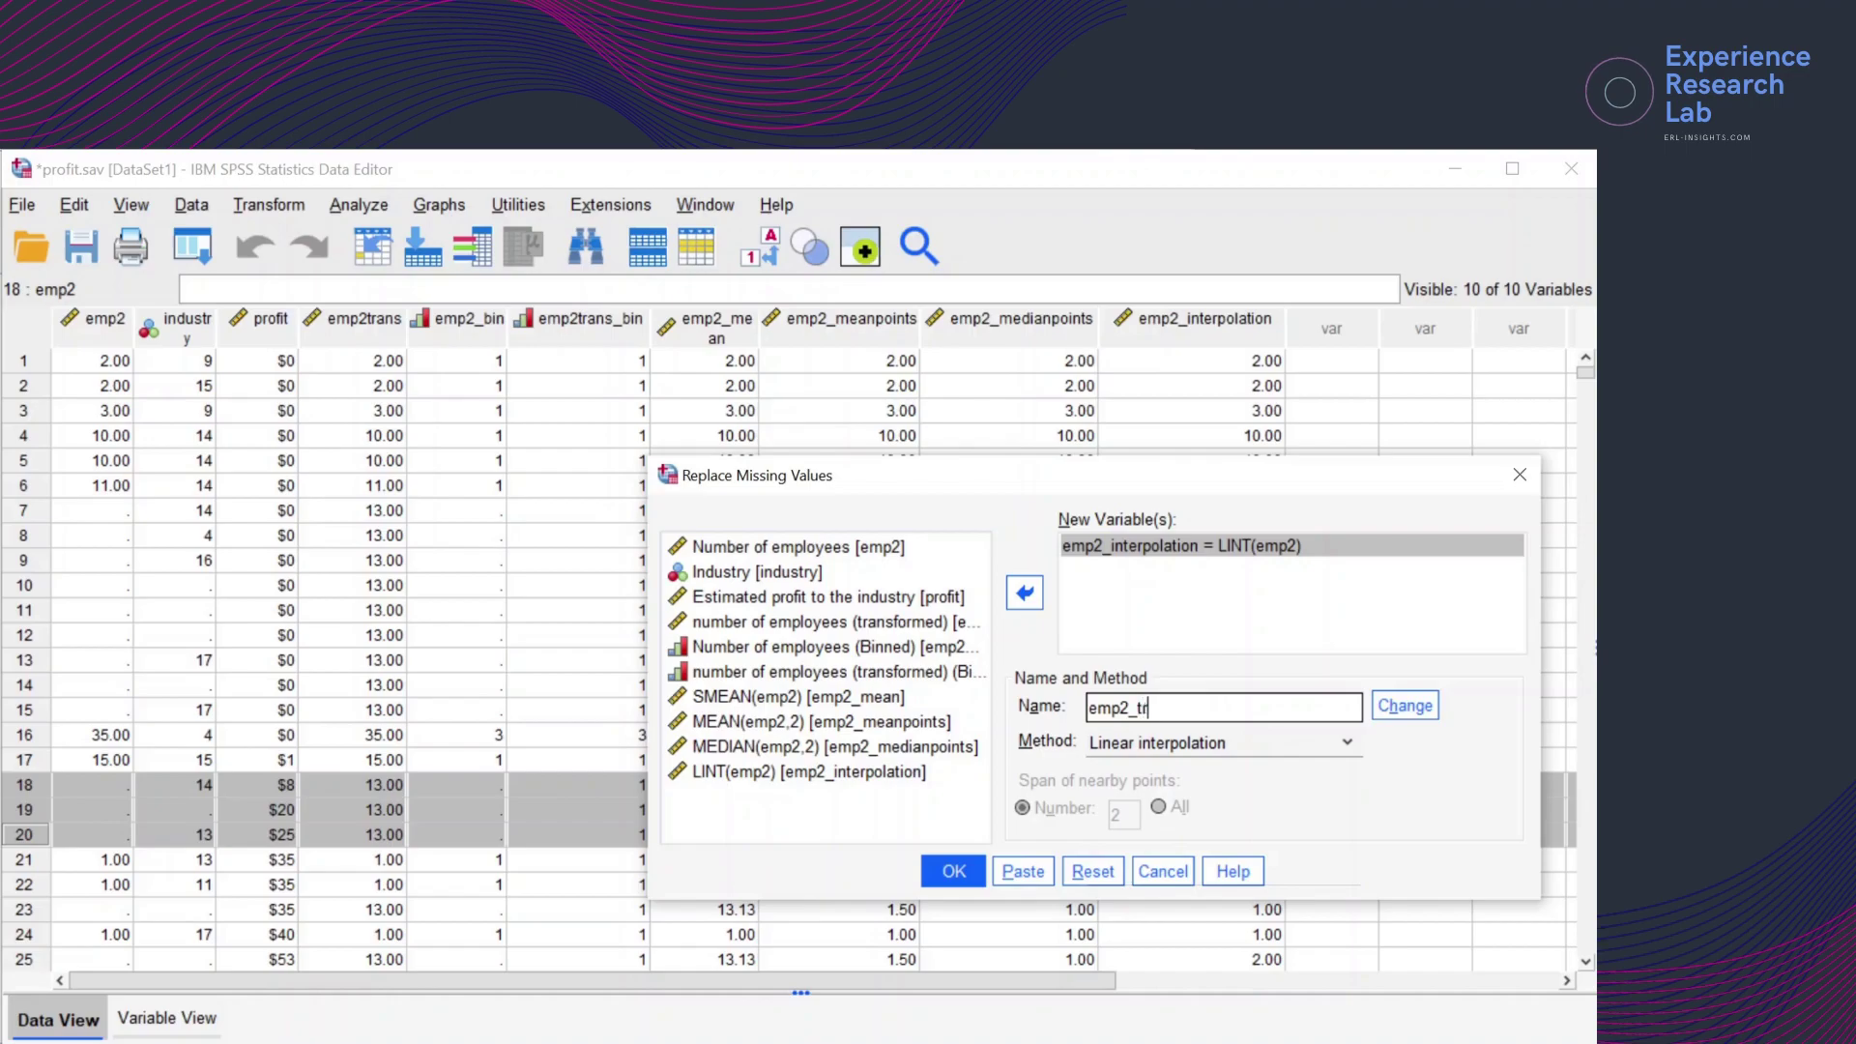
Set the emp2_trend method to Linear trend at point, apply the change, and run the replacement
{"action": "left_click", "coordinate": [1291, 746]}
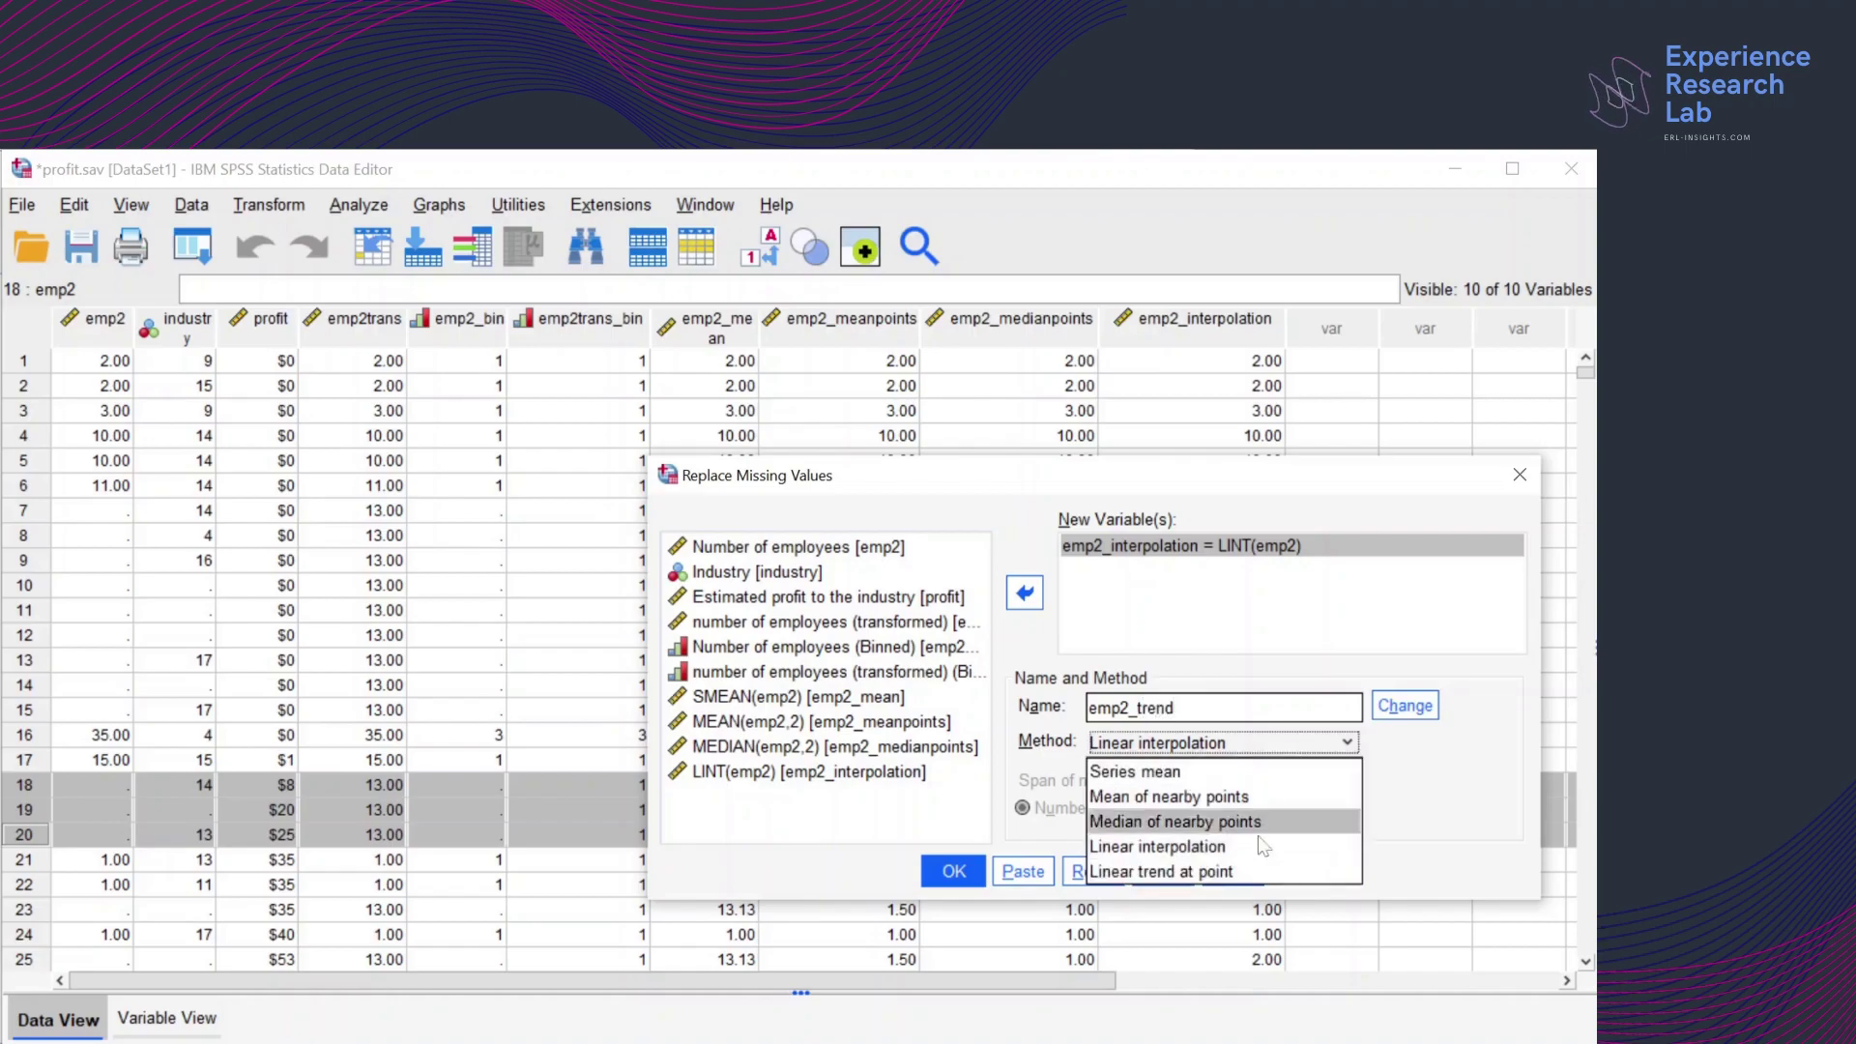
{"action": "left_click", "coordinate": [1252, 875]}
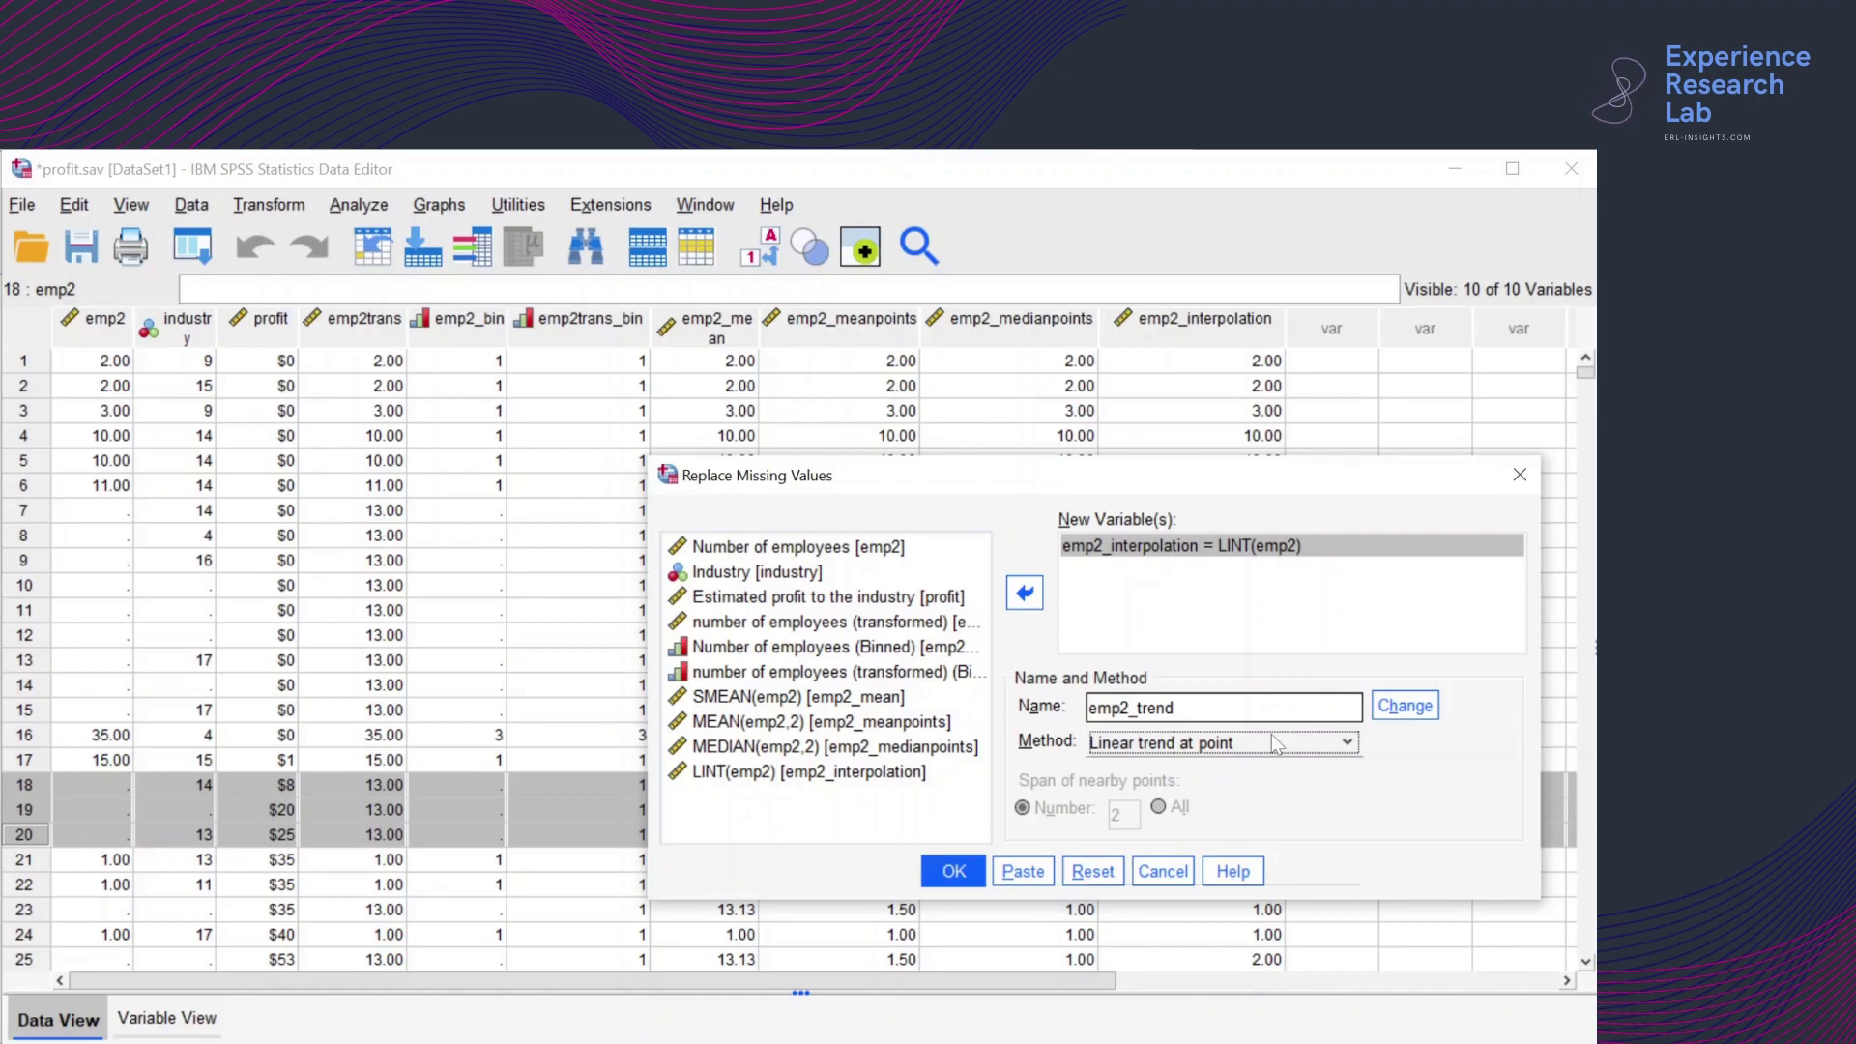
{"action": "left_click", "coordinate": [1404, 706]}
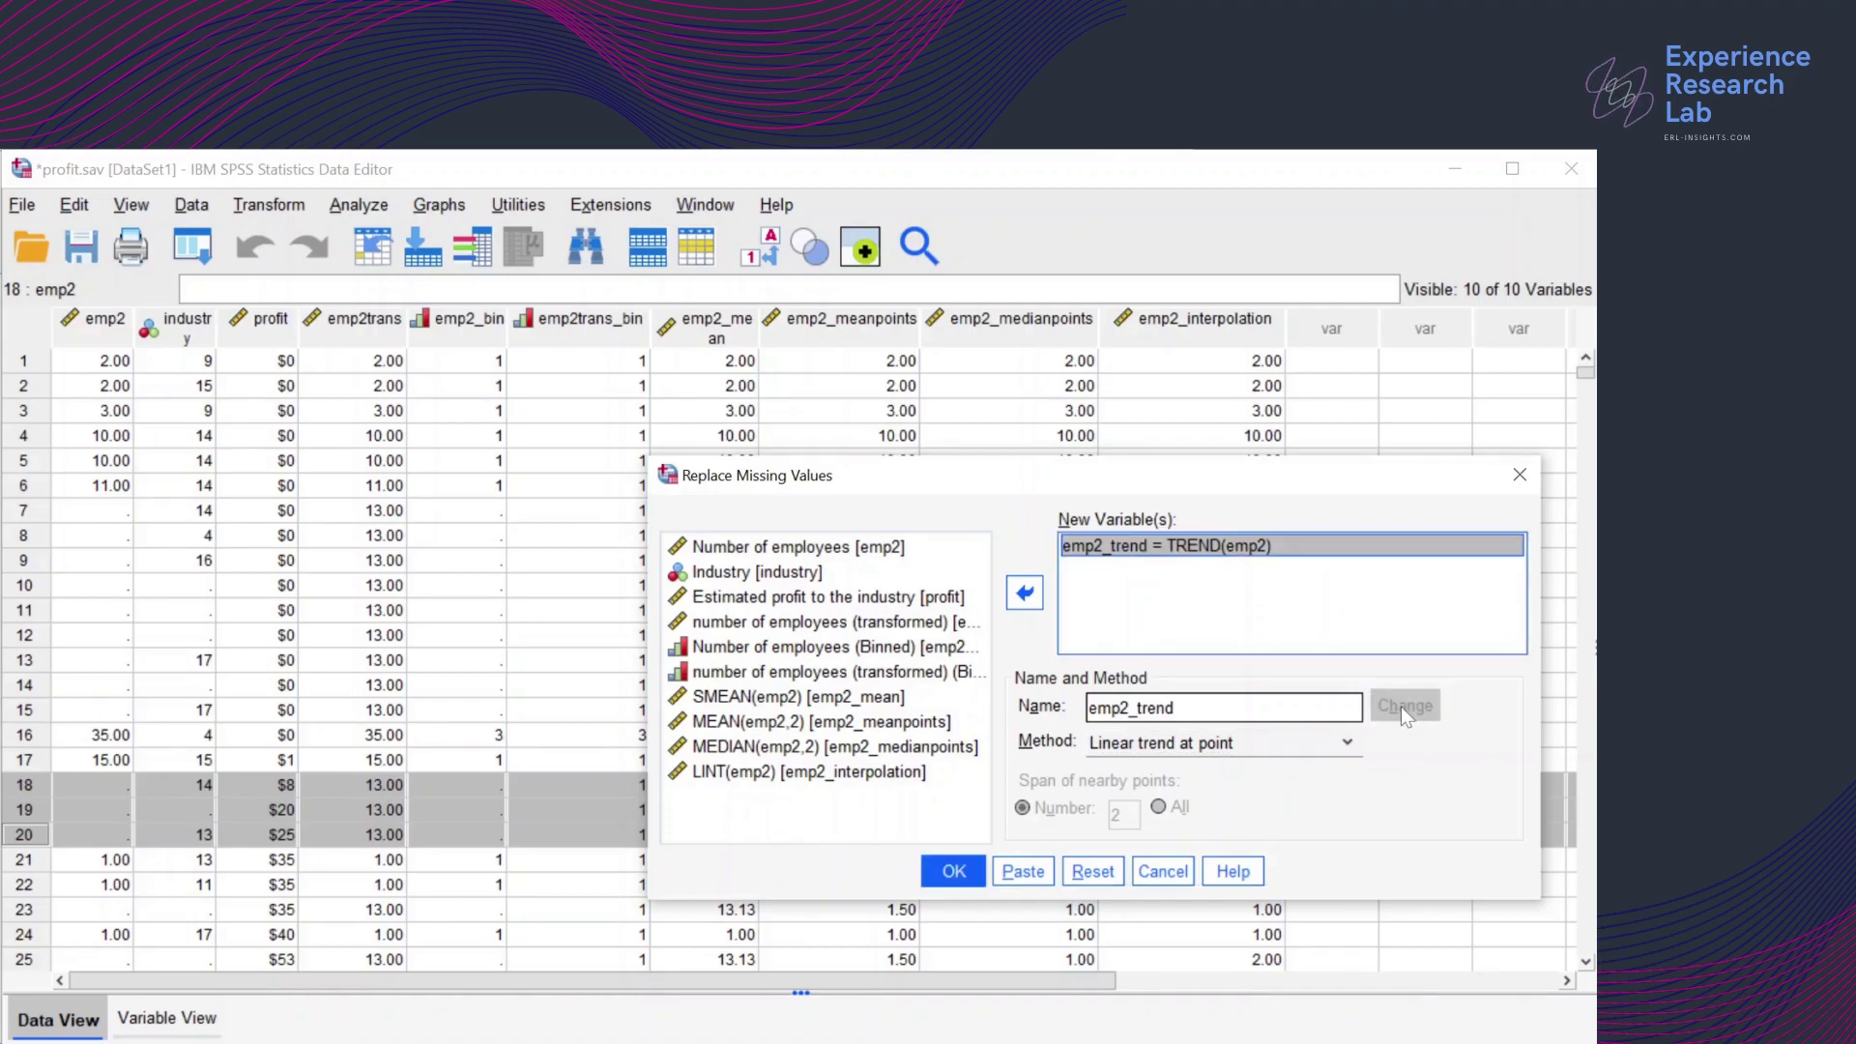
{"action": "left_click", "coordinate": [954, 872]}
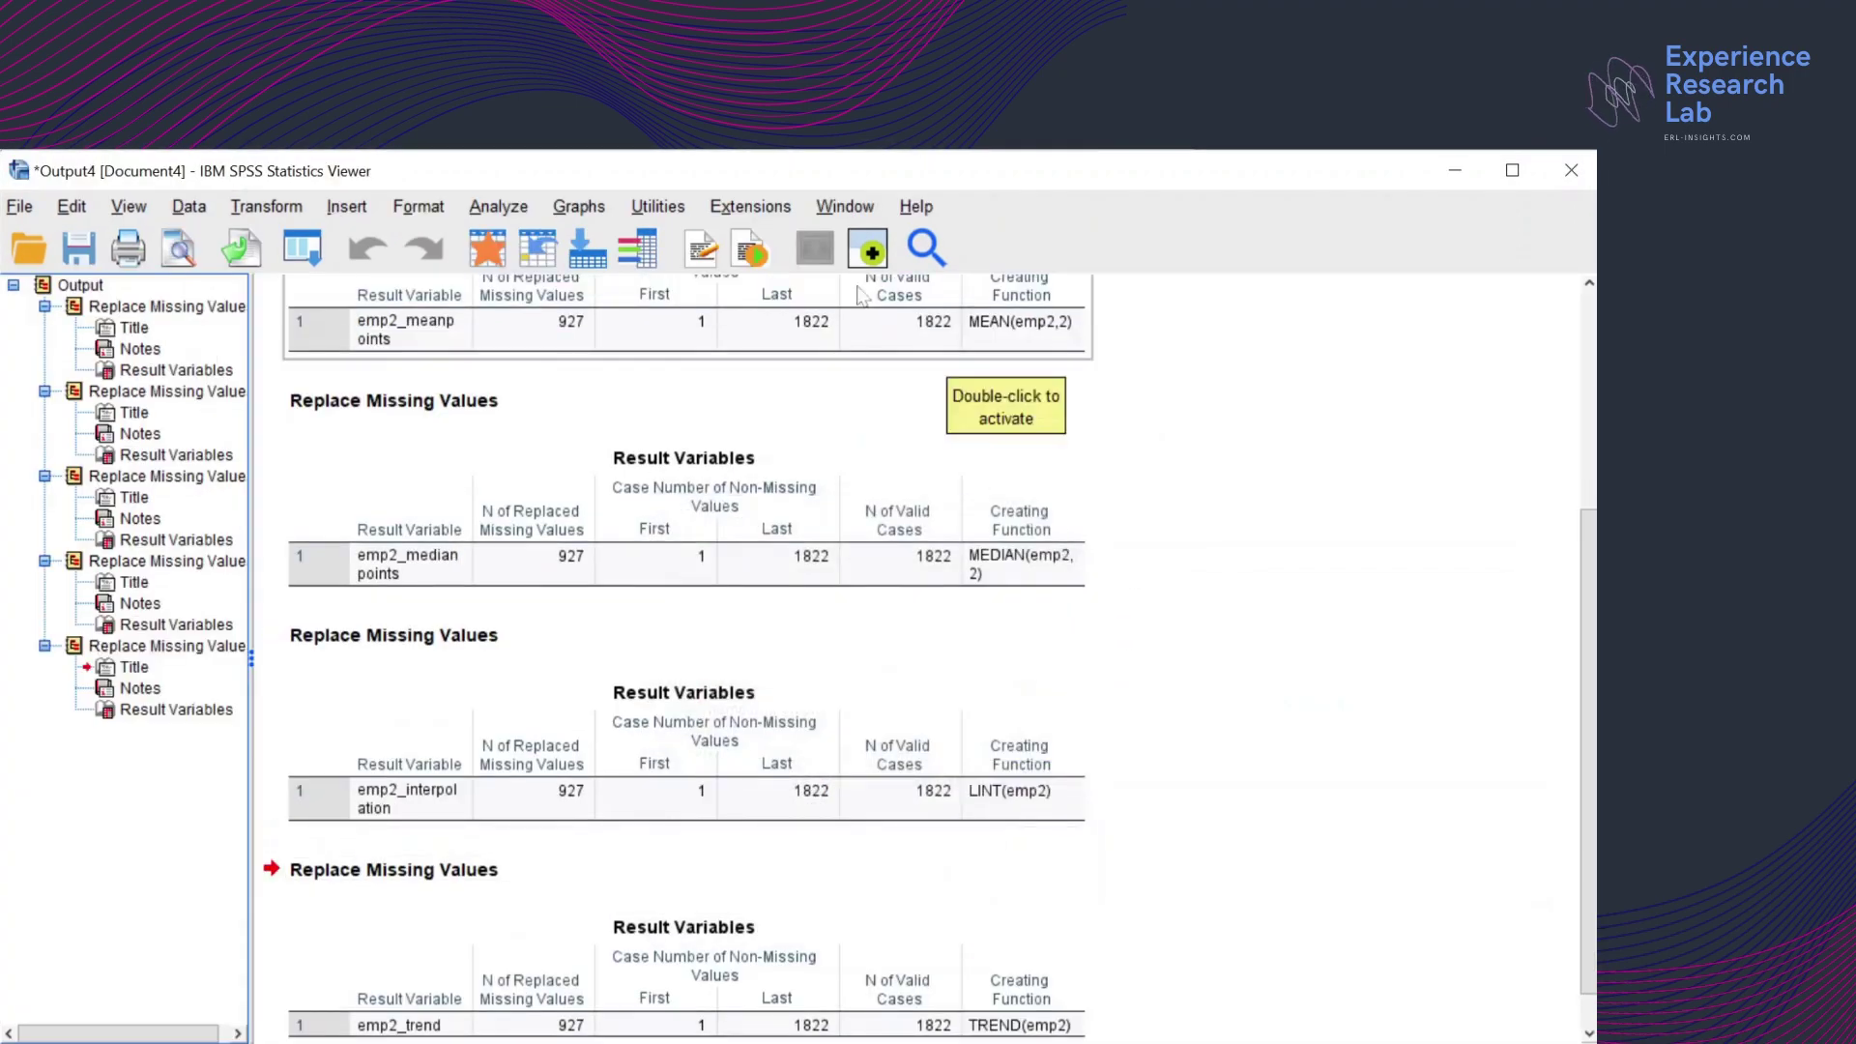
Return to the profit.sav data and examine the emp2_trend values in rows 7 to 15 and 18 to 20
{"action": "left_click", "coordinate": [845, 209]}
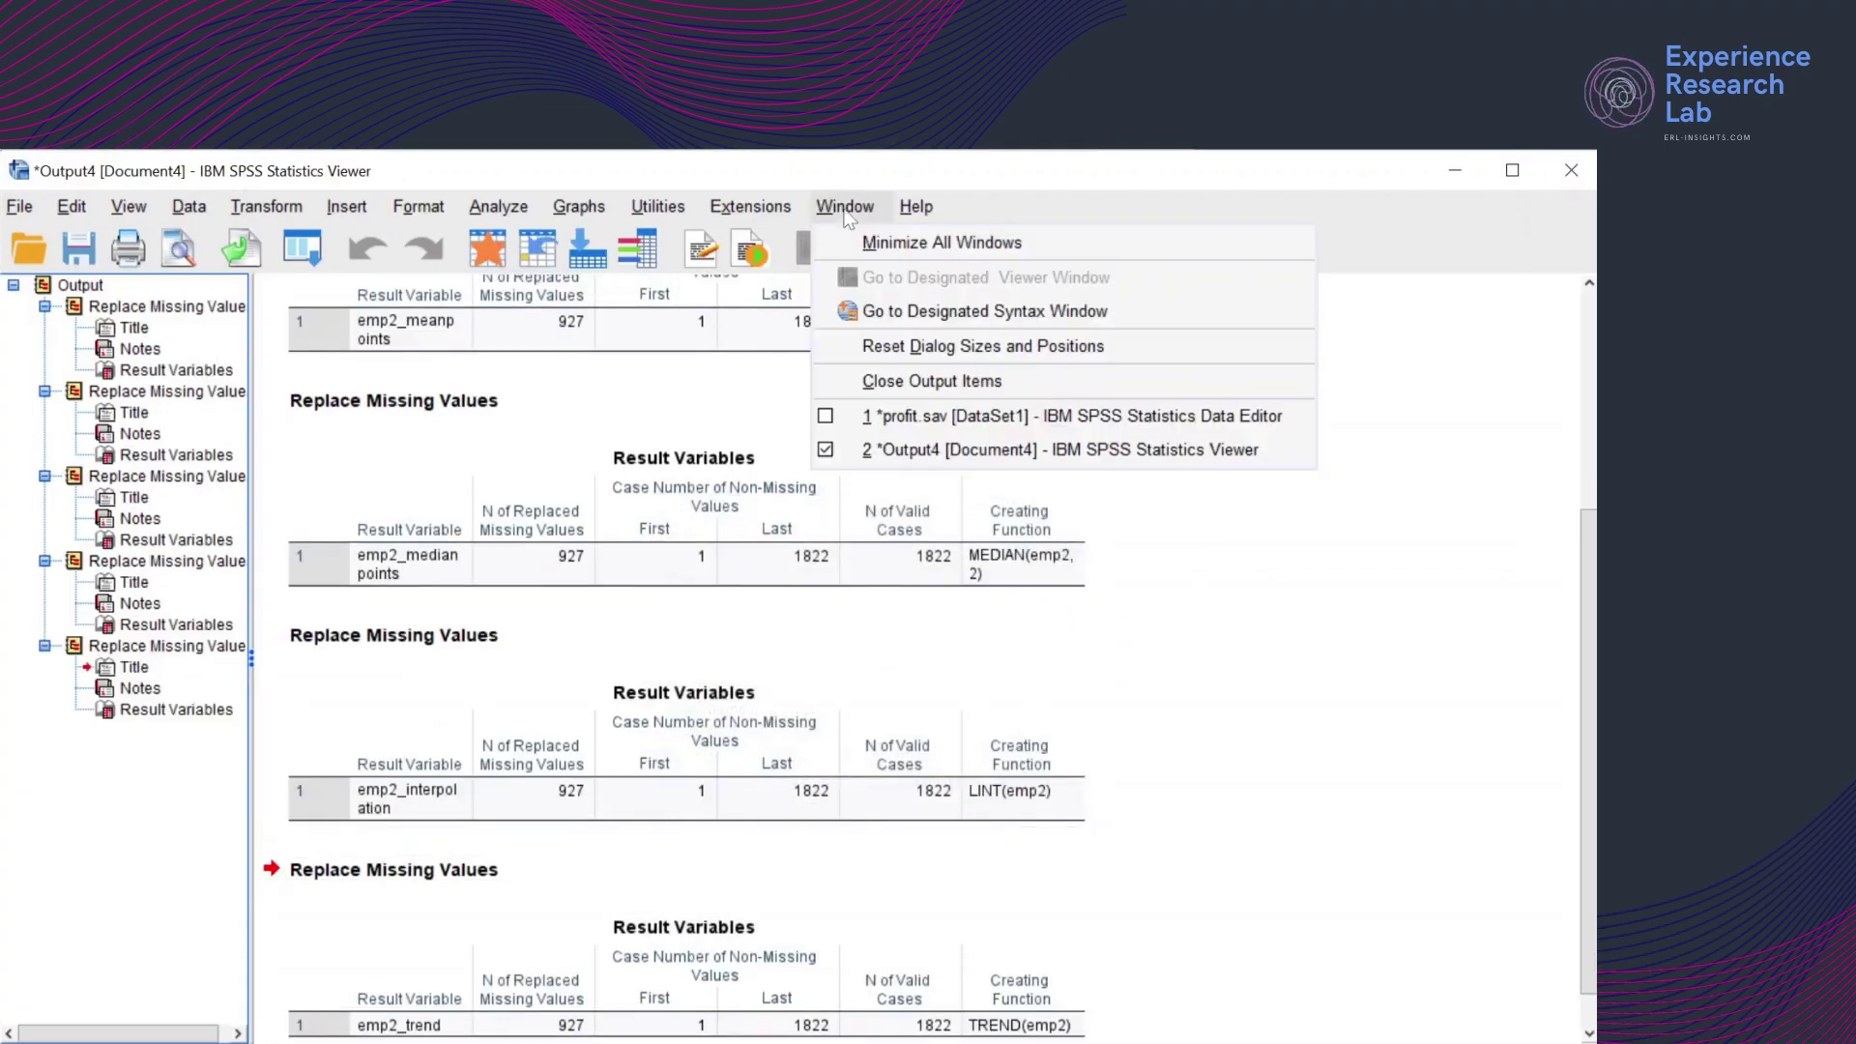
{"action": "left_click", "coordinate": [923, 423]}
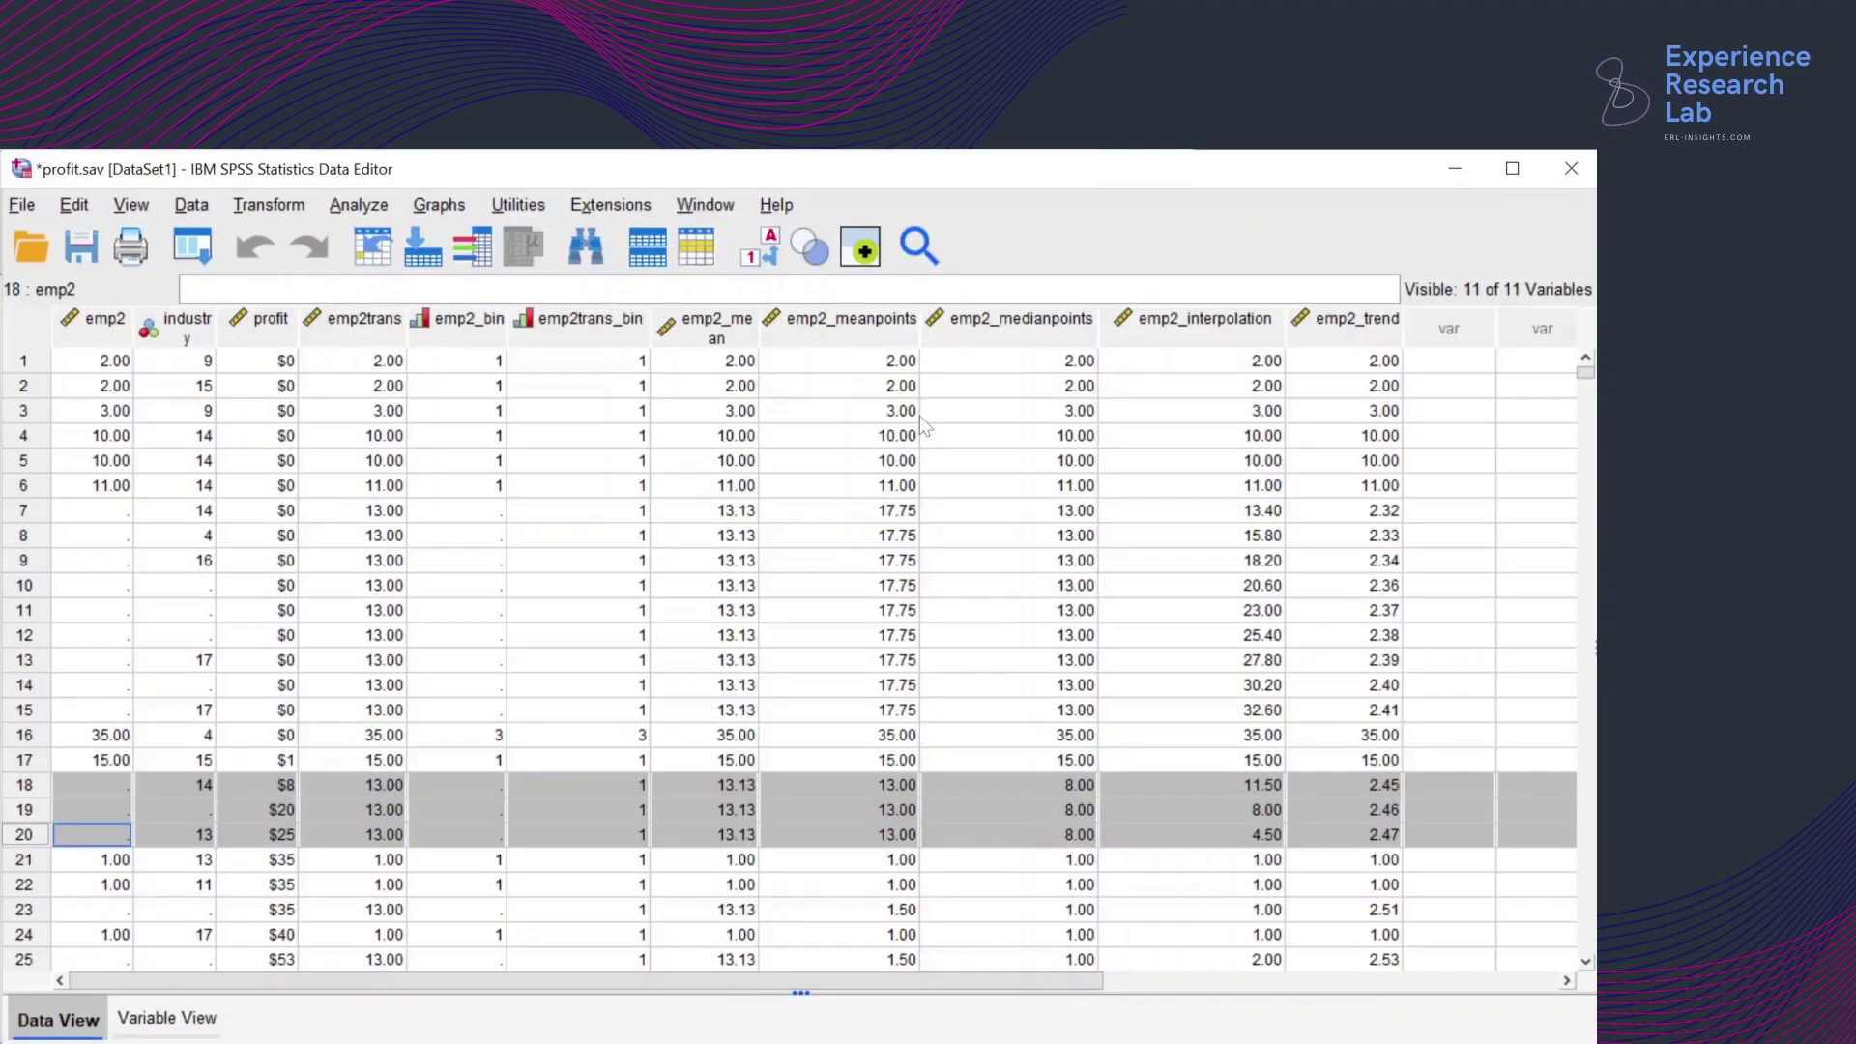
{"action": "left_click", "coordinate": [1367, 326]}
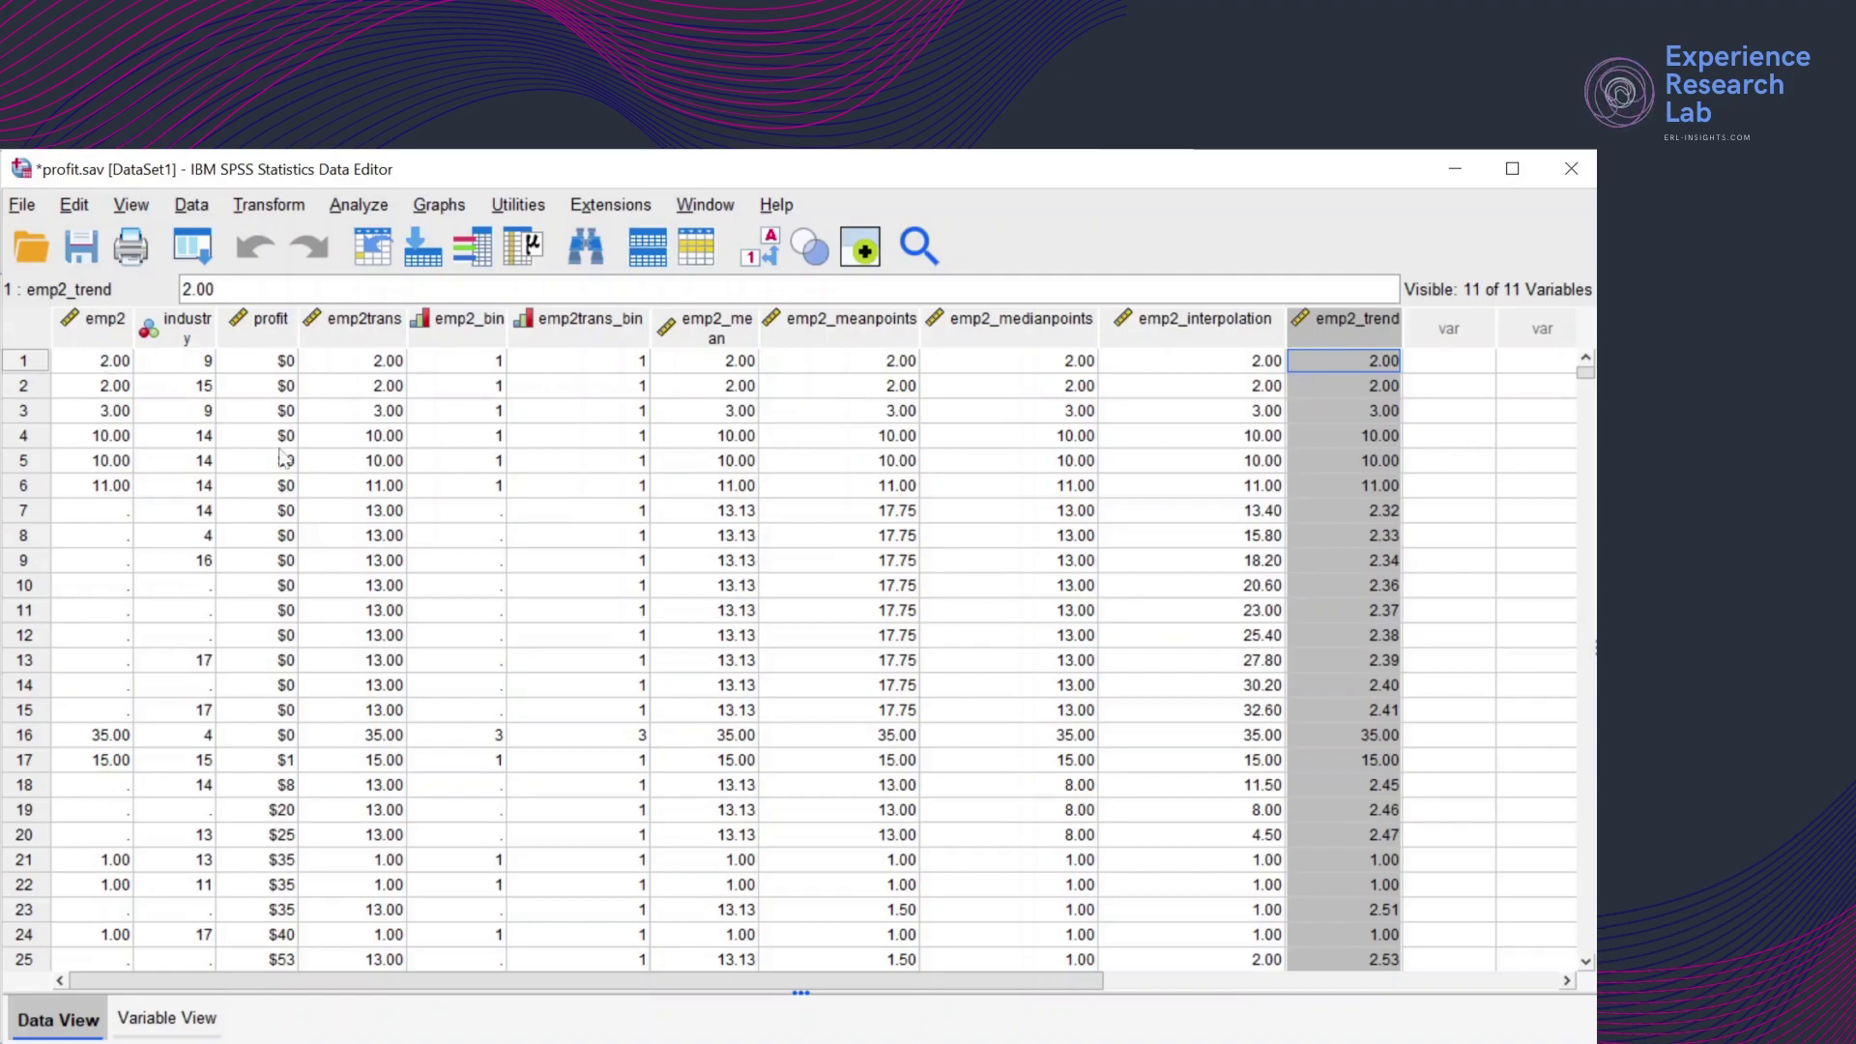
{"action": "left_click", "coordinate": [21, 511]}
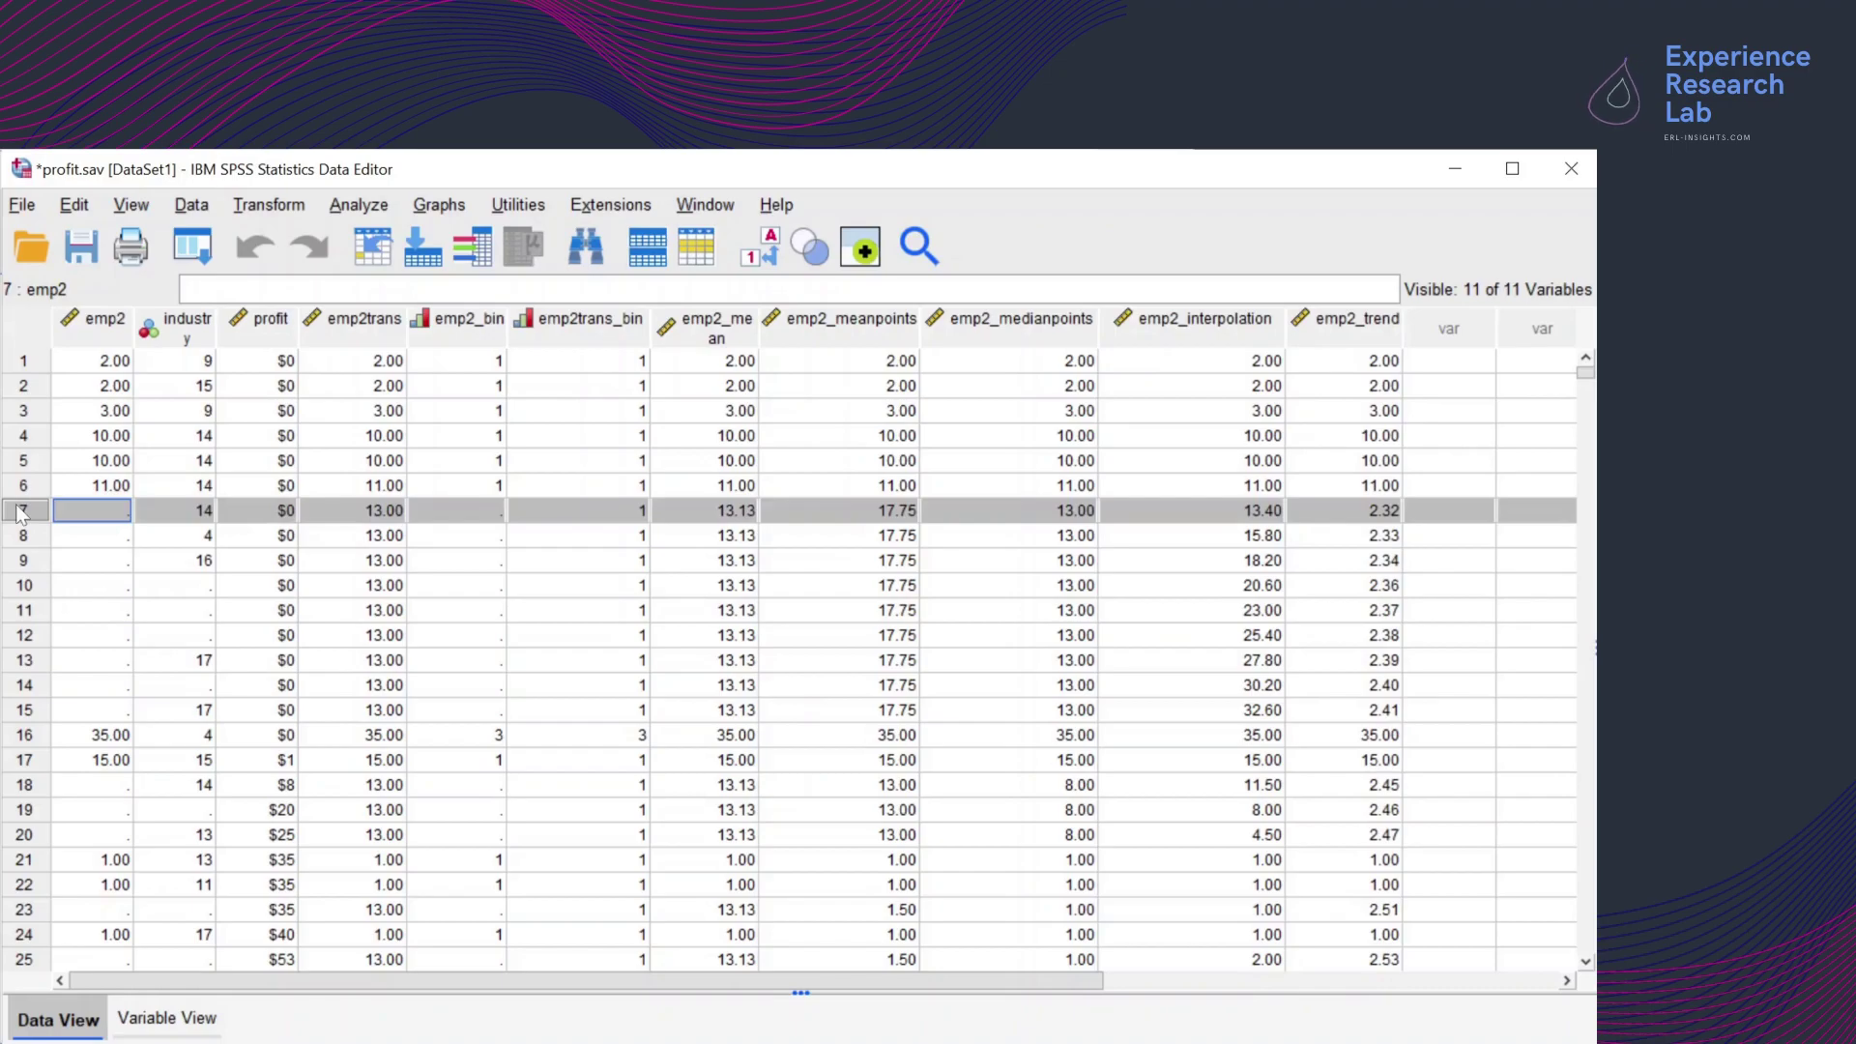
{"action": "left_click", "coordinate": [36, 714], "text": "shift"}
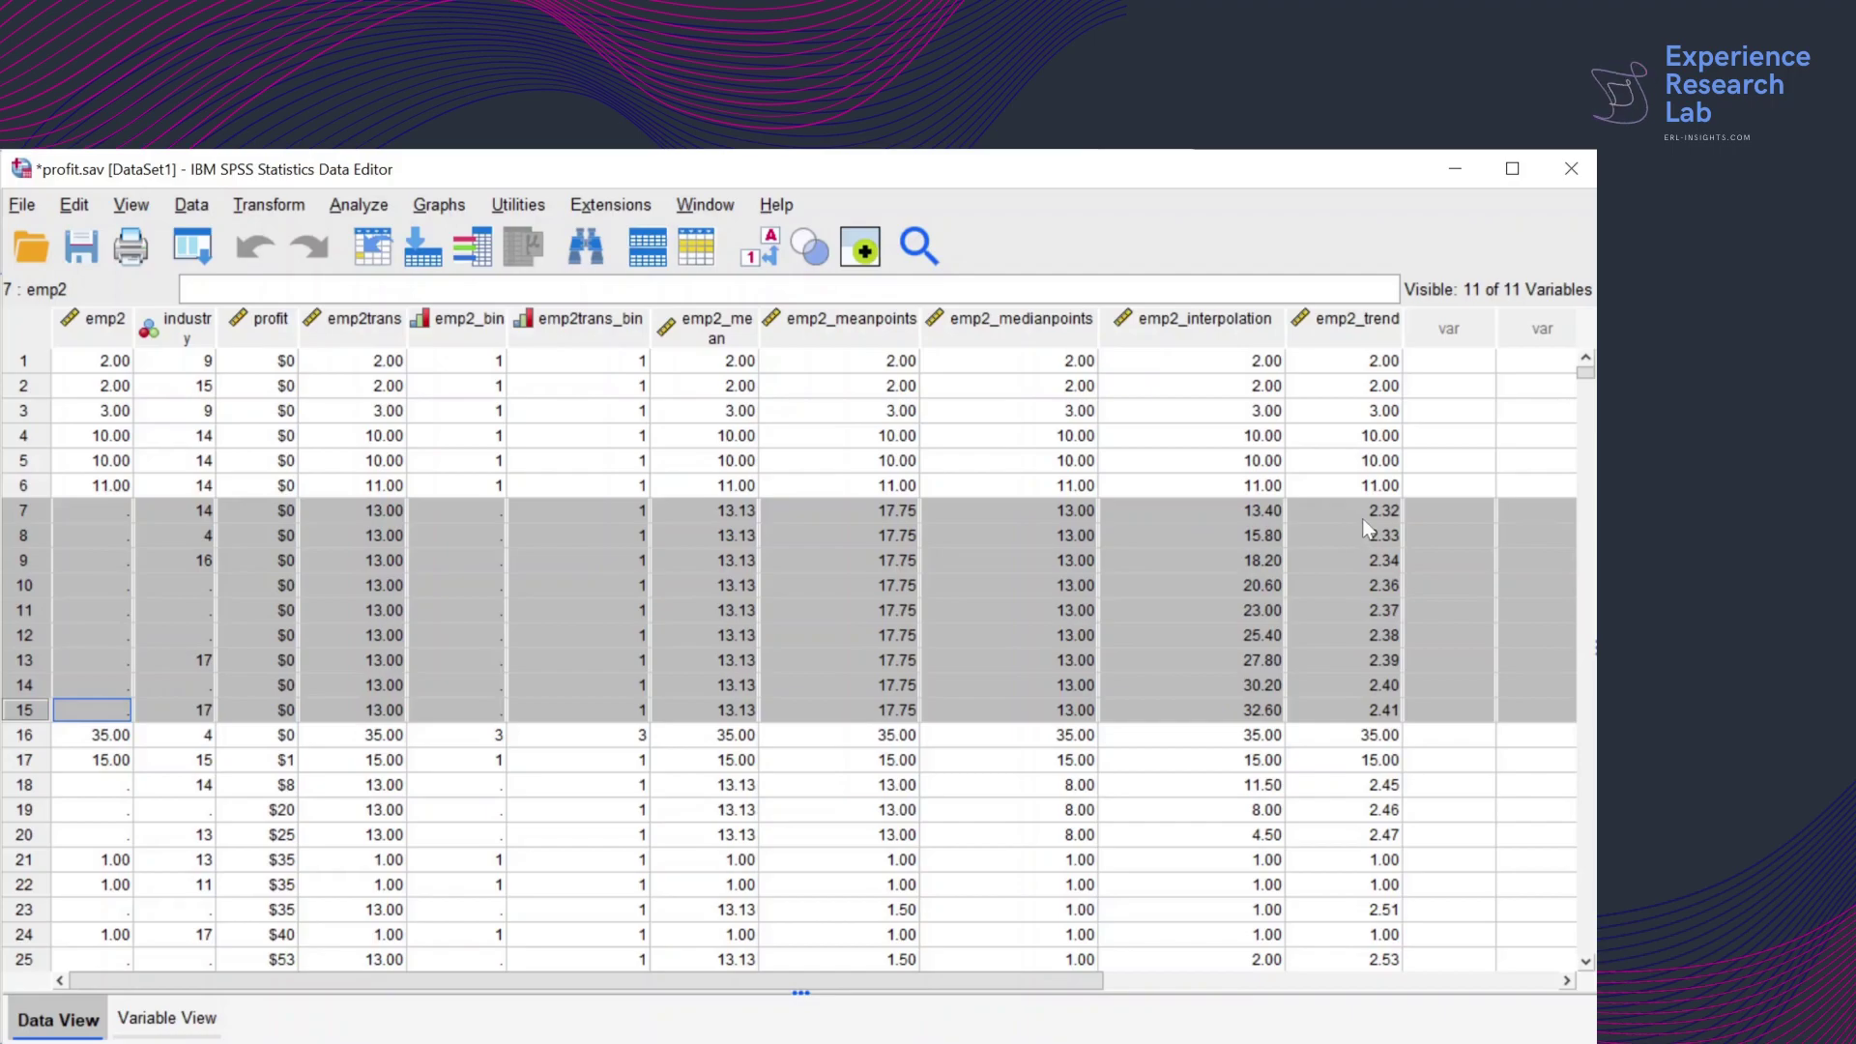
{"action": "left_click", "coordinate": [25, 785]}
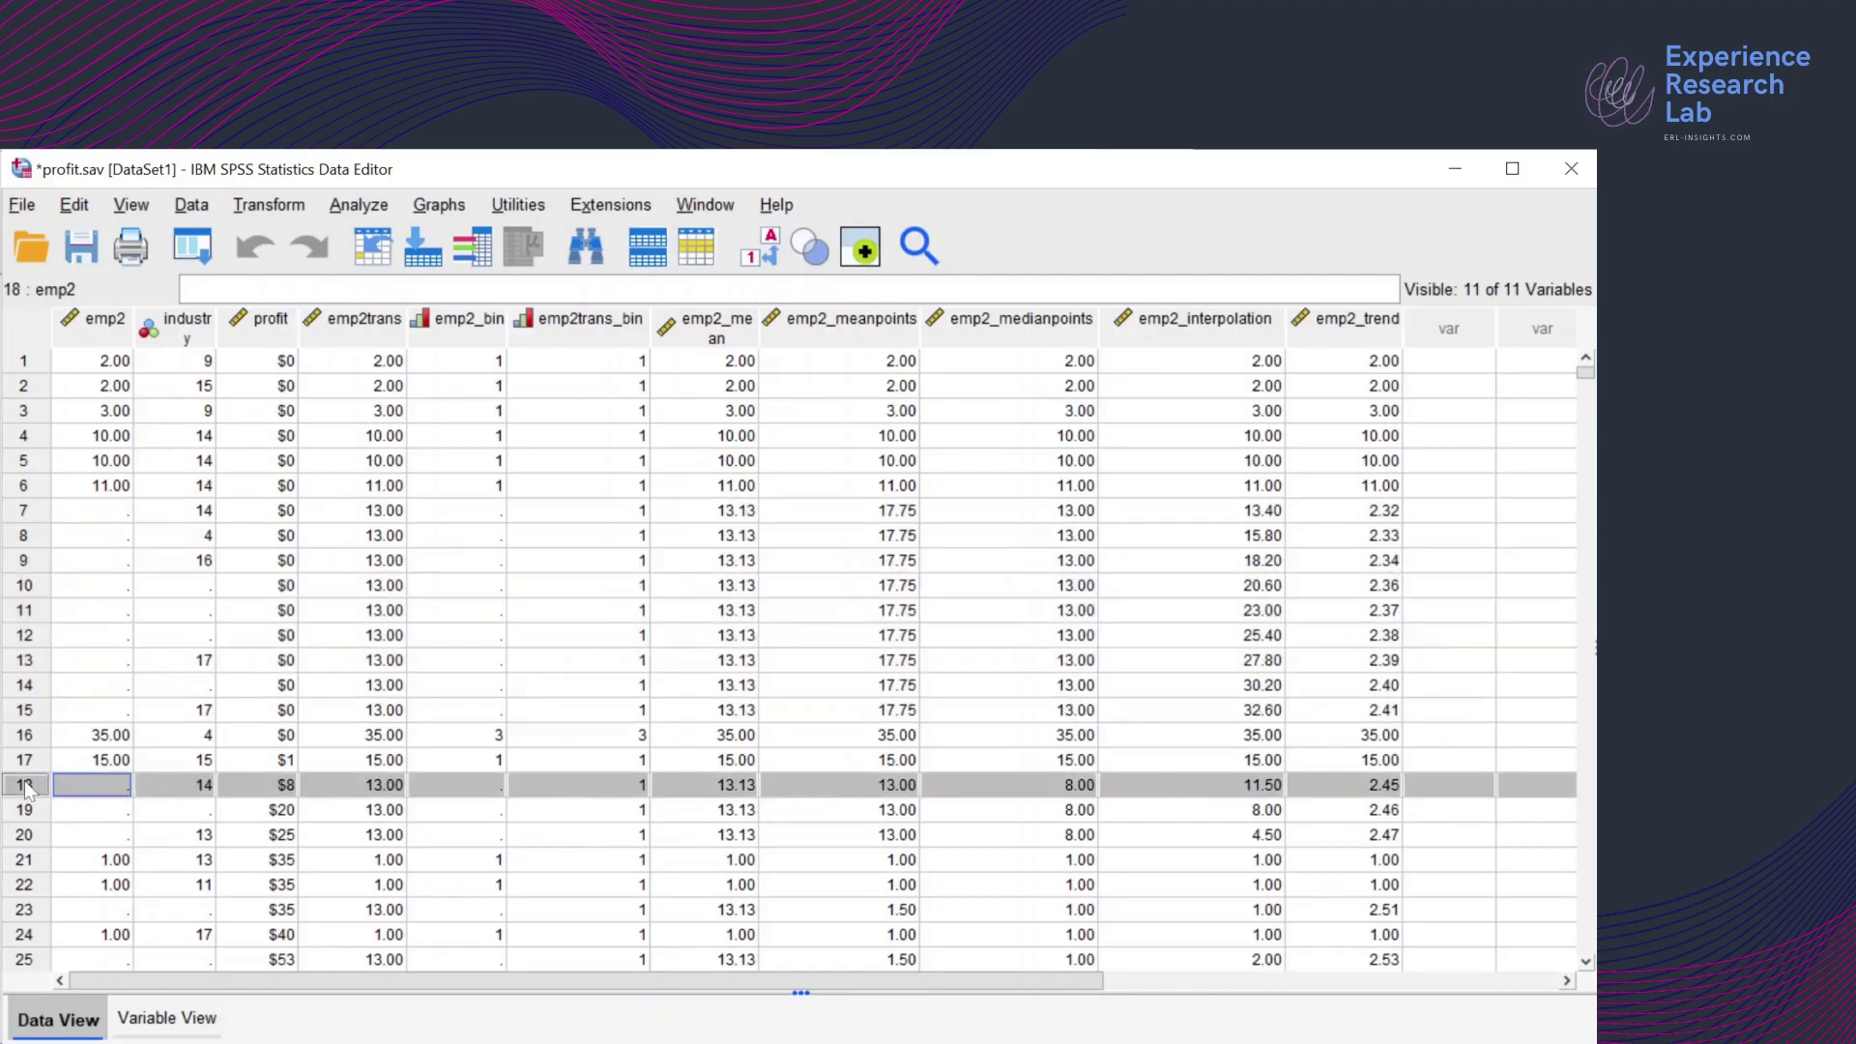
{"action": "left_click", "coordinate": [29, 835], "text": "shift"}
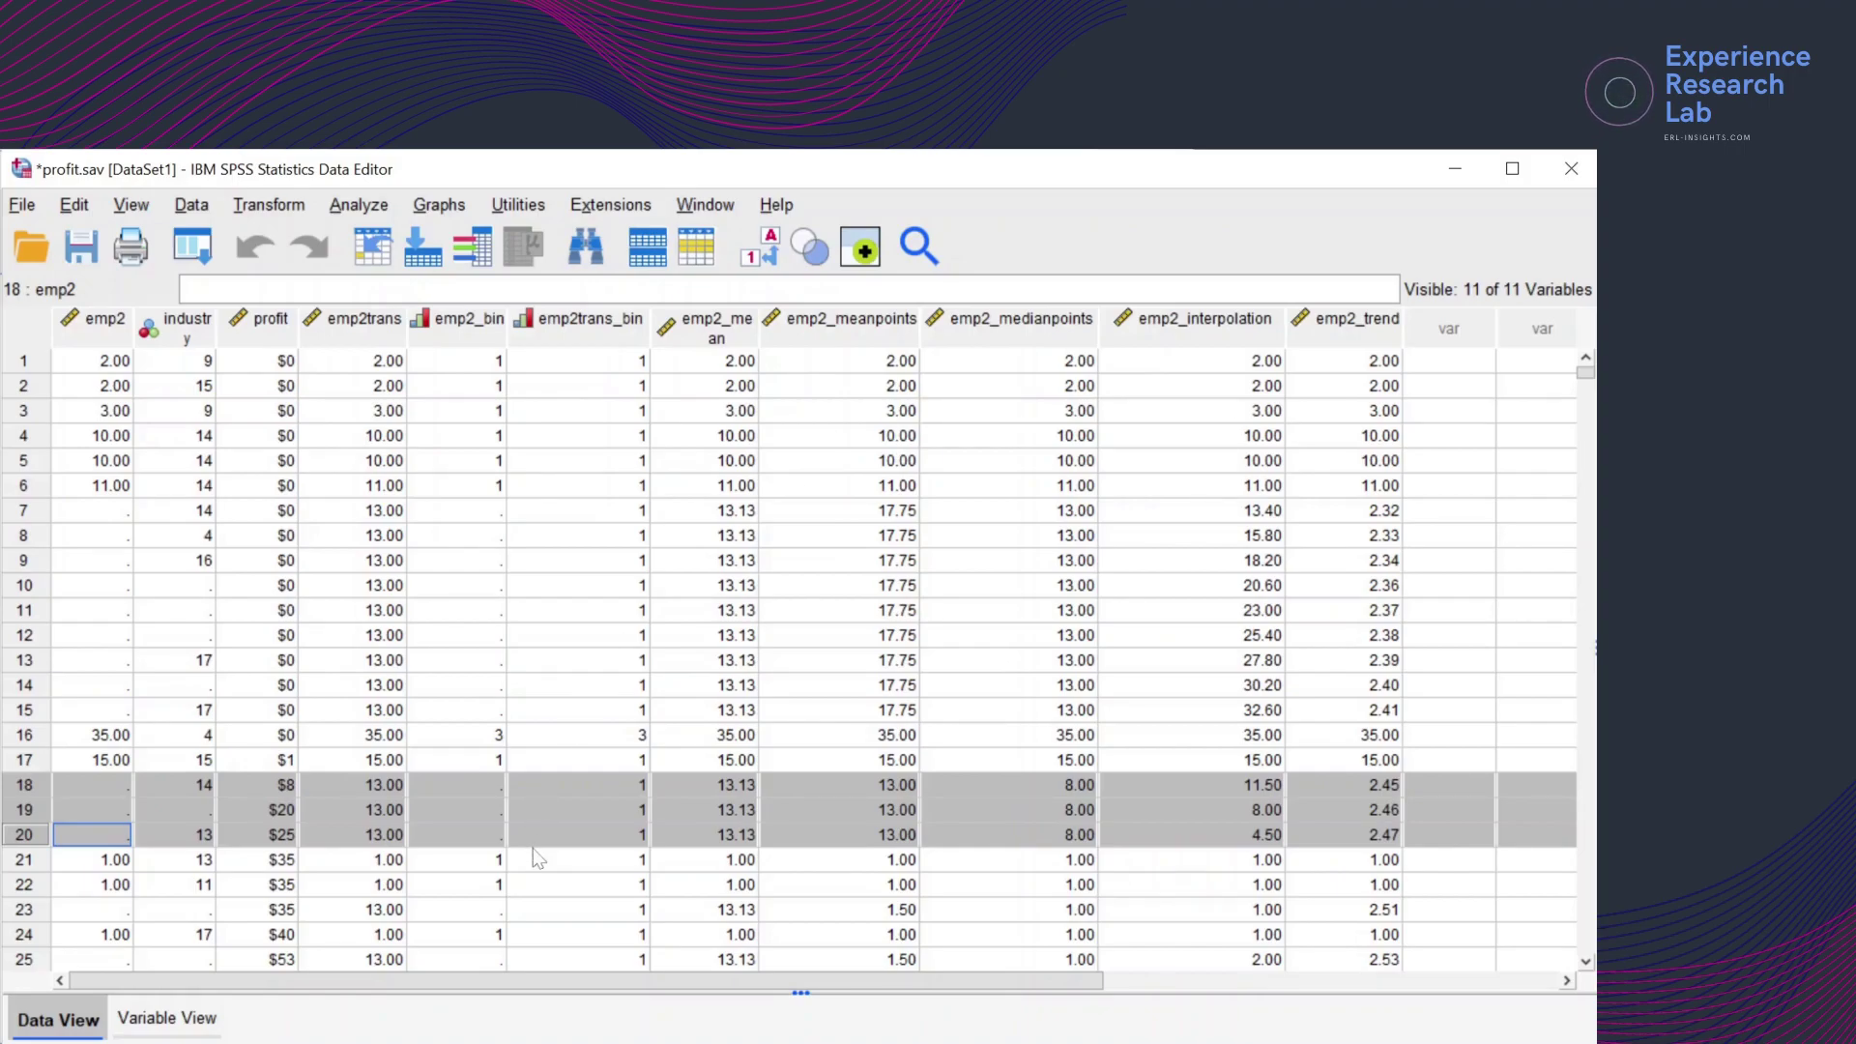
In the variable definitions, set the emp2_mean label to "number of employees (missing values replaced with mean)"
{"action": "left_click", "coordinate": [166, 1018]}
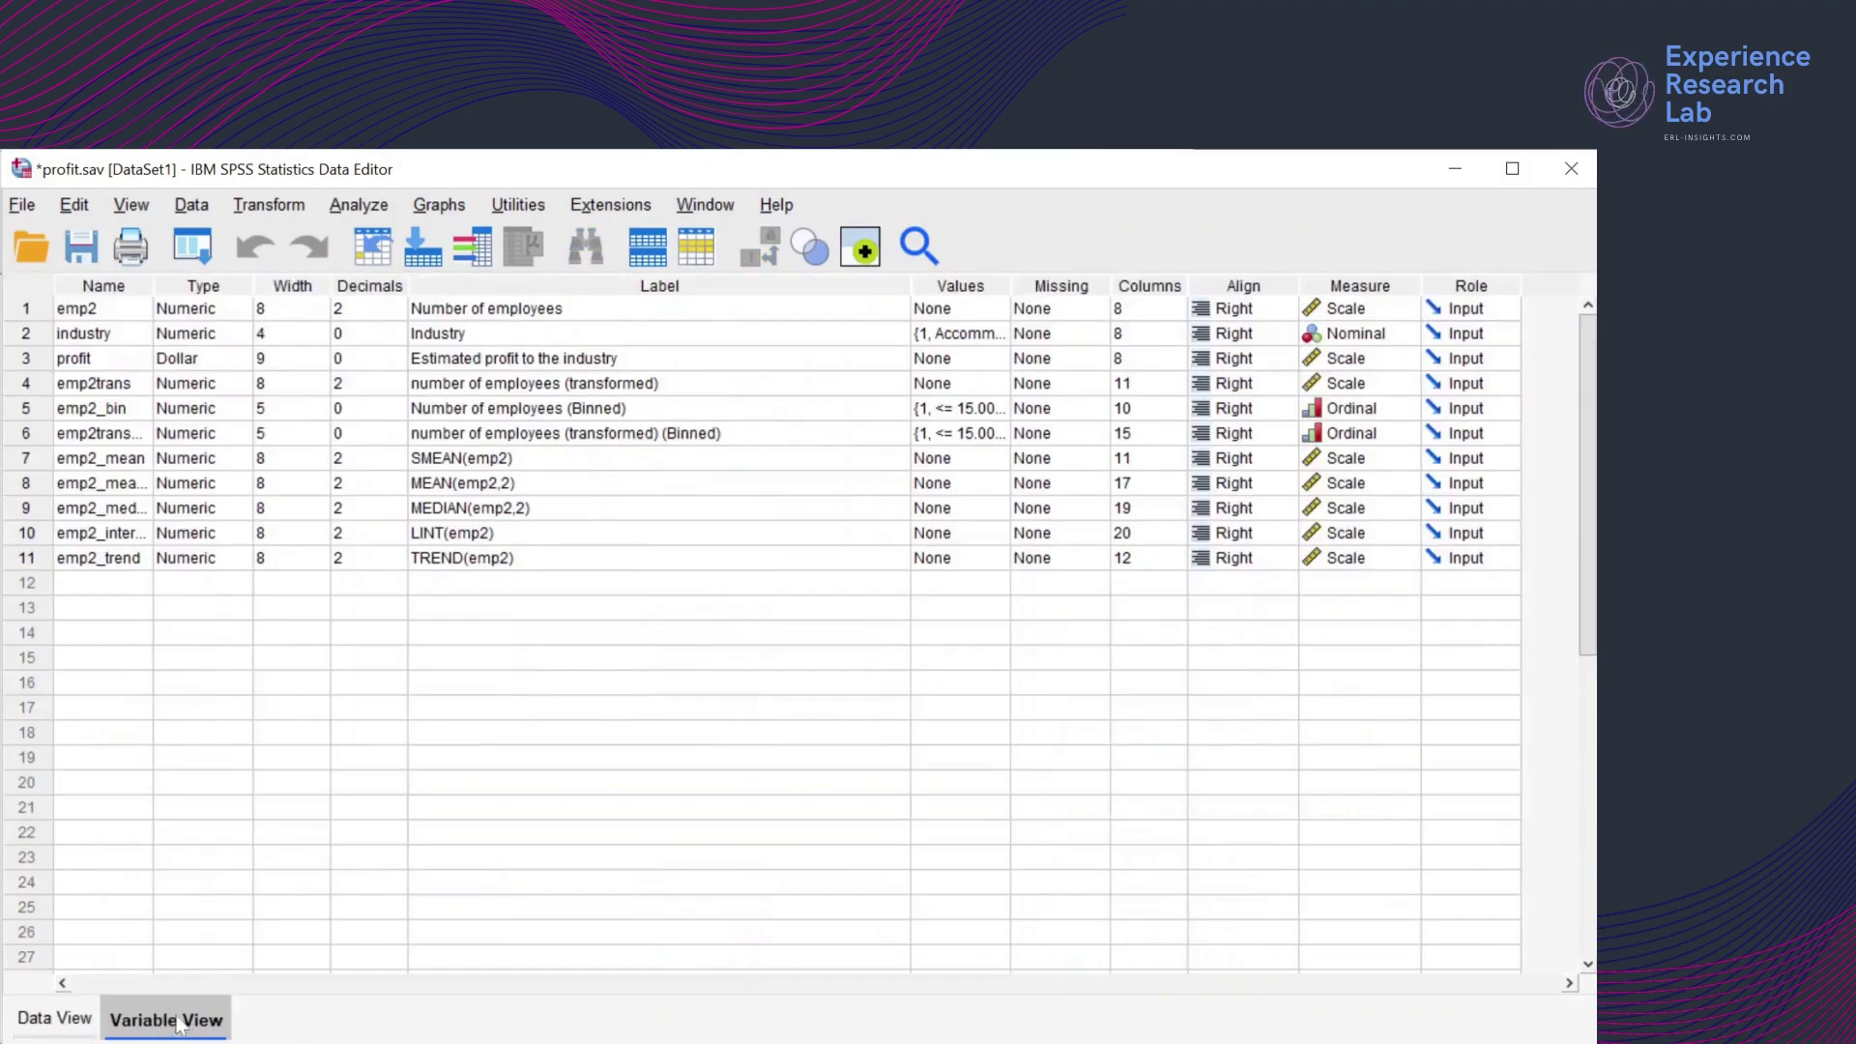
{"action": "double_click", "coordinate": [539, 461]}
{"action": "key", "text": "BackSpace"}
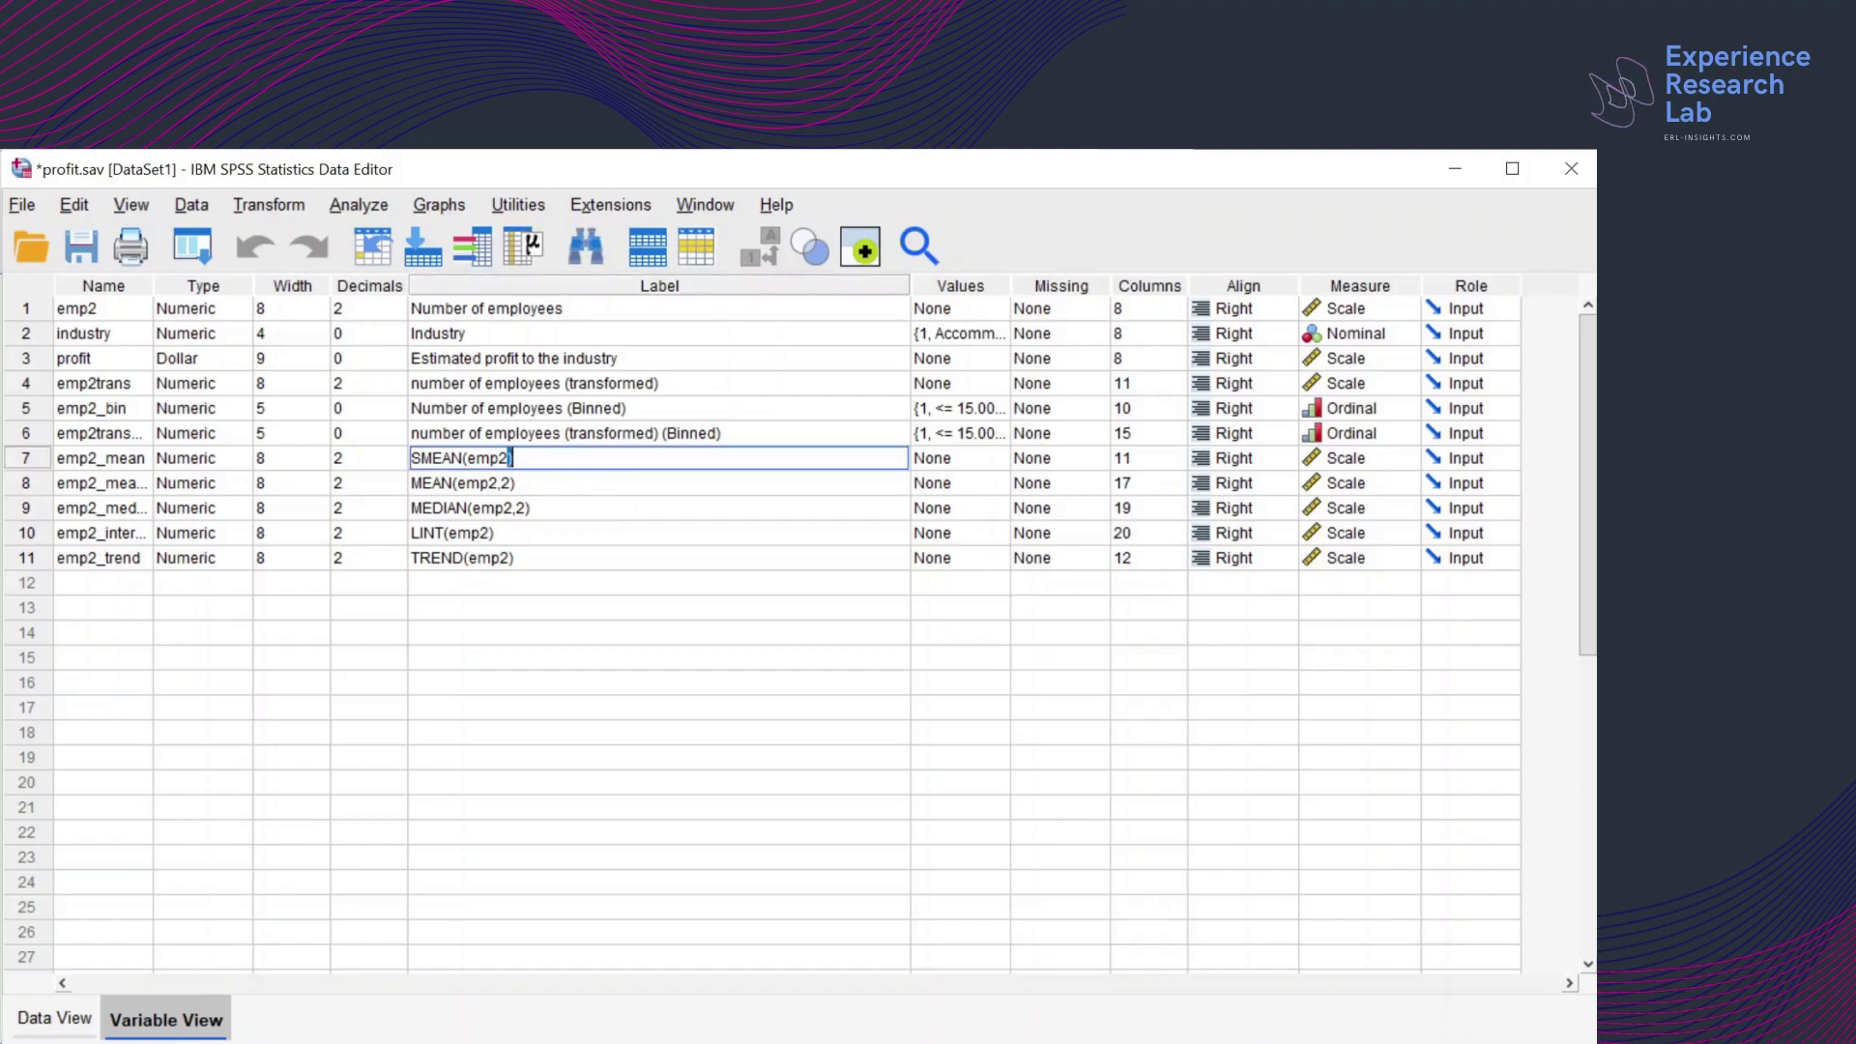
{"action": "key", "text": "shift+Left"}
{"action": "key", "text": "shift+Left"}
{"action": "key", "text": "shift+Left"}
{"action": "key", "text": "shift+Left"}
{"action": "key", "text": "shift+Left"}
{"action": "key", "text": "shift+Left"}
{"action": "key", "text": "shift+Left"}
{"action": "key", "text": "shift+Left"}
{"action": "key", "text": "shift+Left"}
{"action": "key", "text": "shift+Left"}
{"action": "key", "text": "shift+Left"}
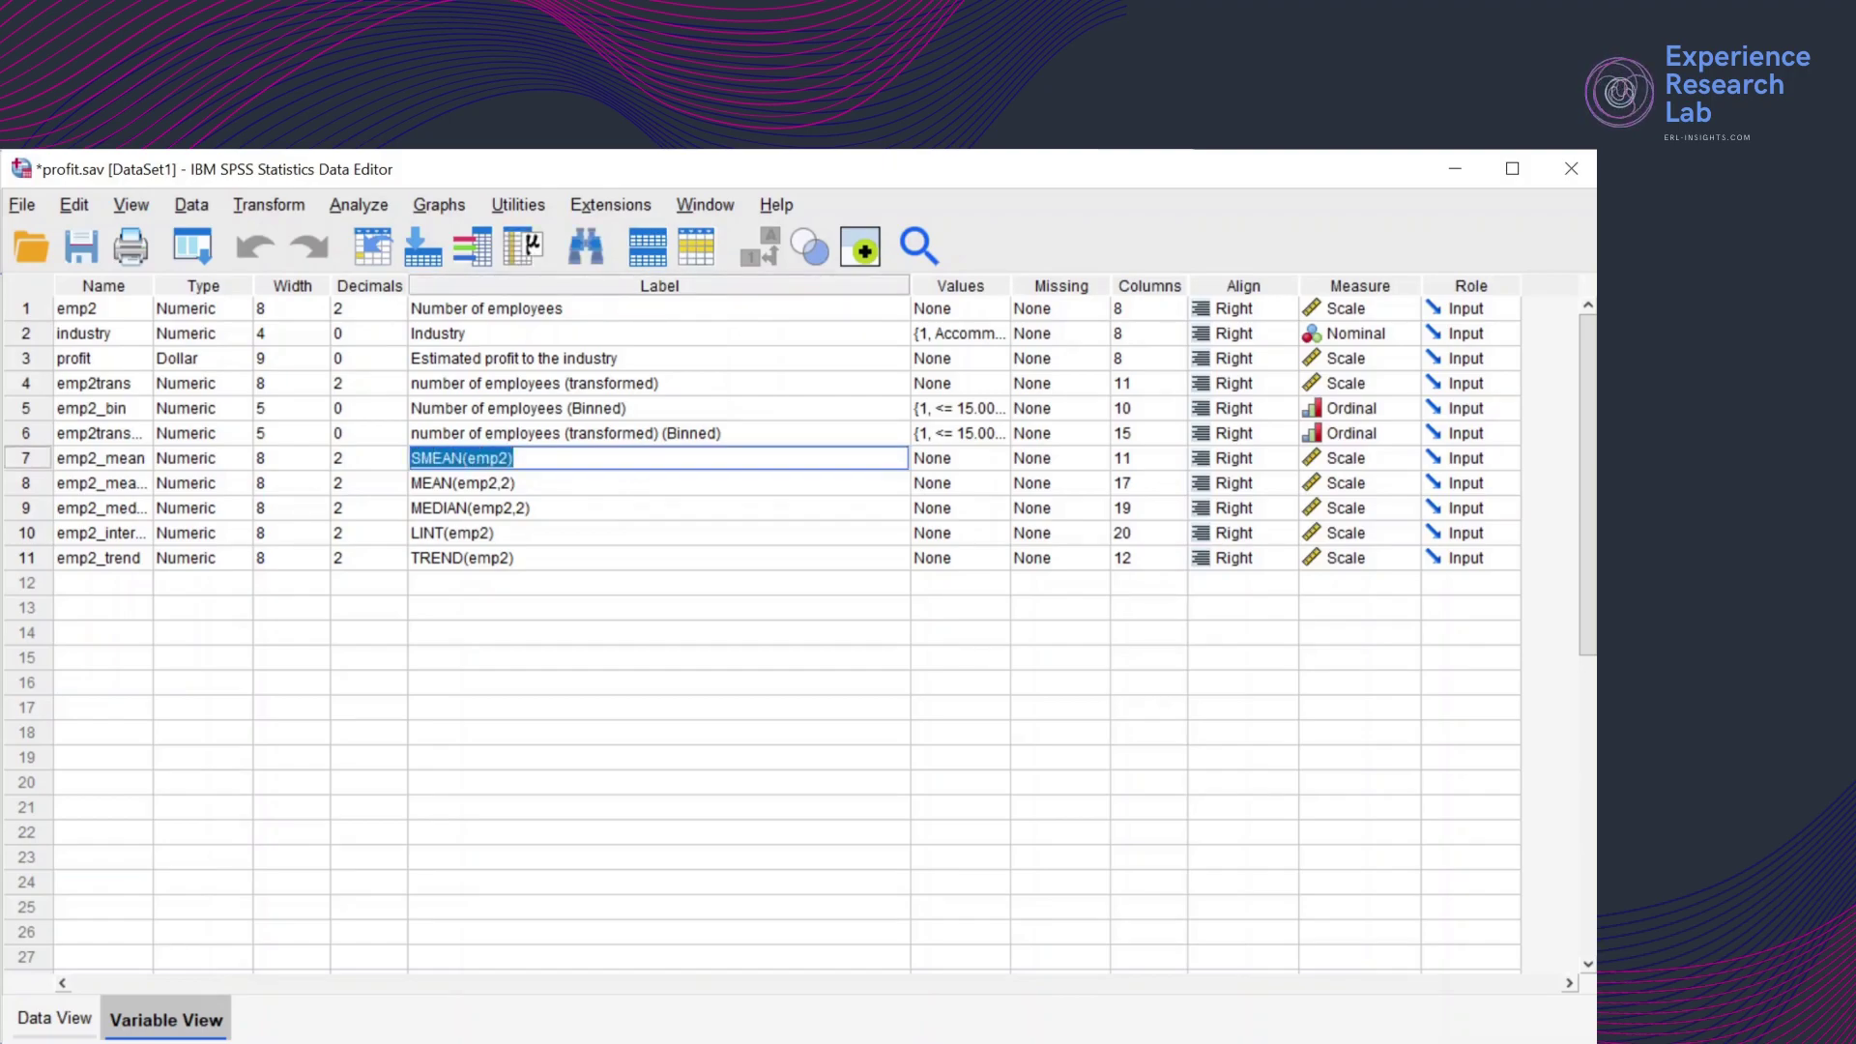
{"action": "type", "text": "num"}
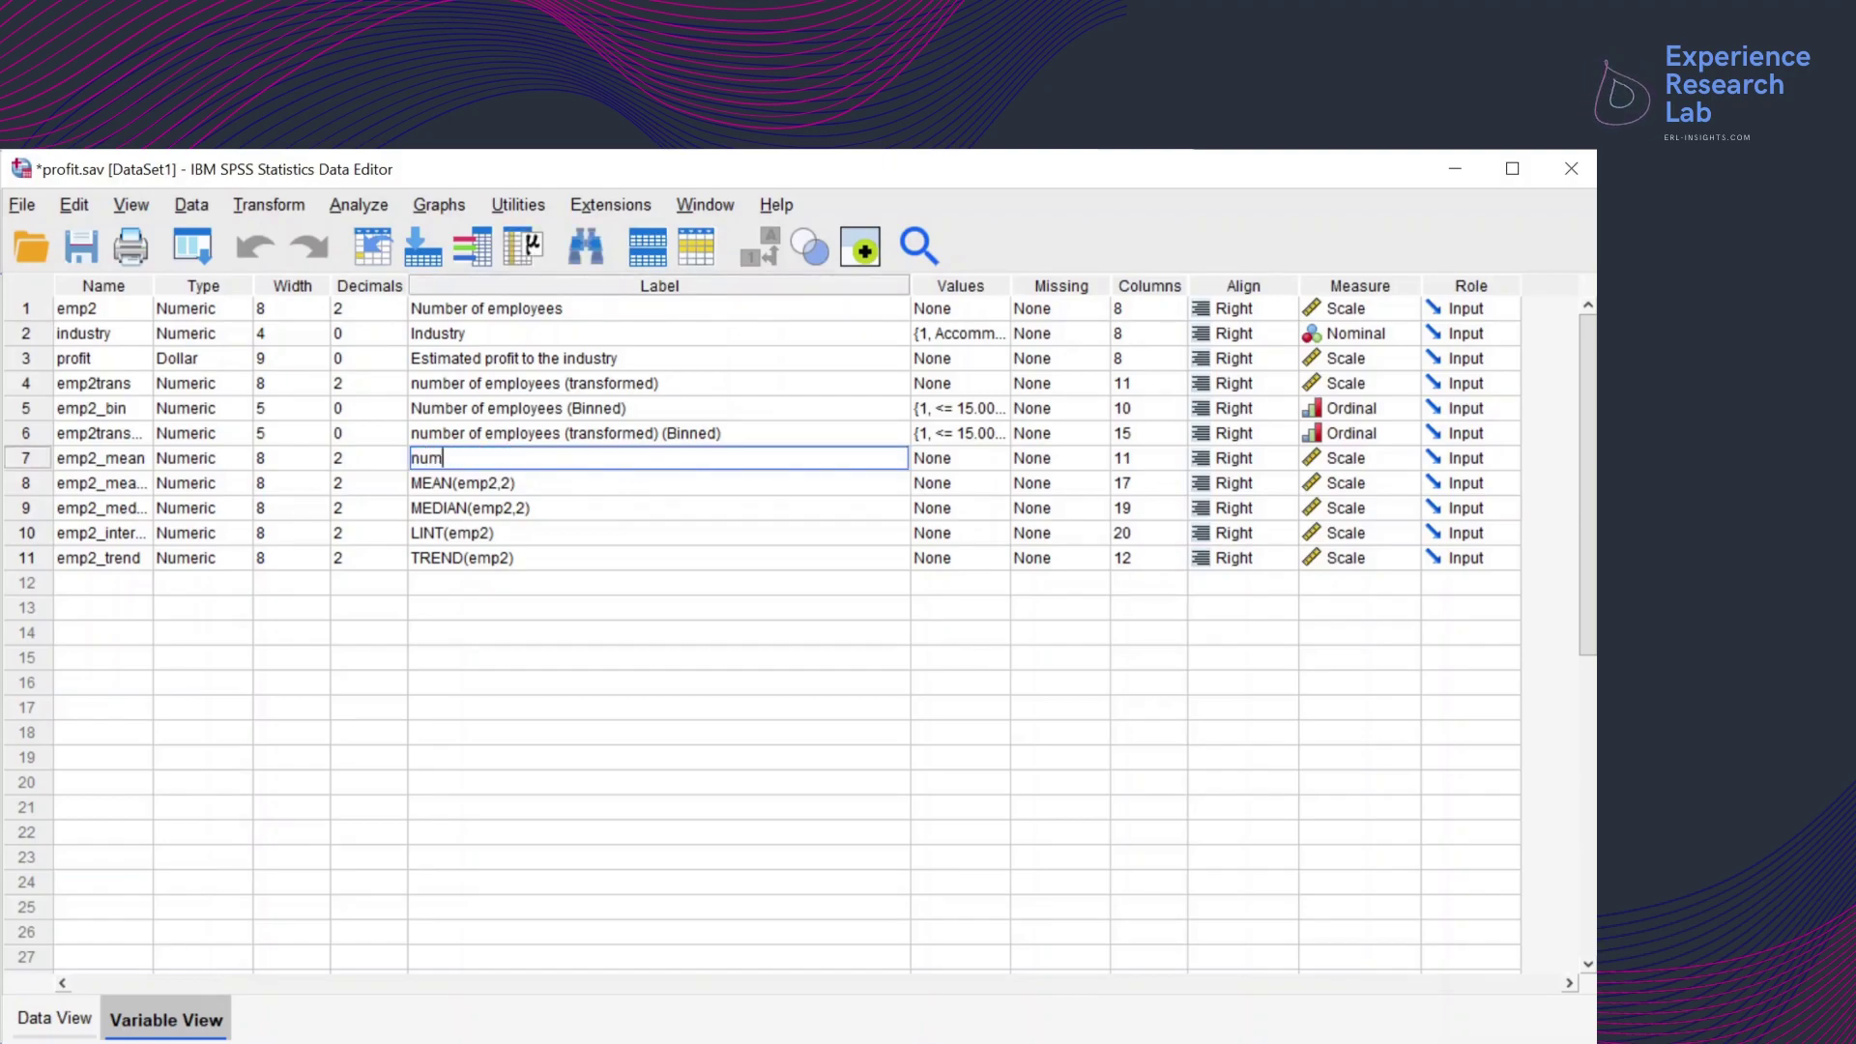
{"action": "type", "text": "ber of employees"}
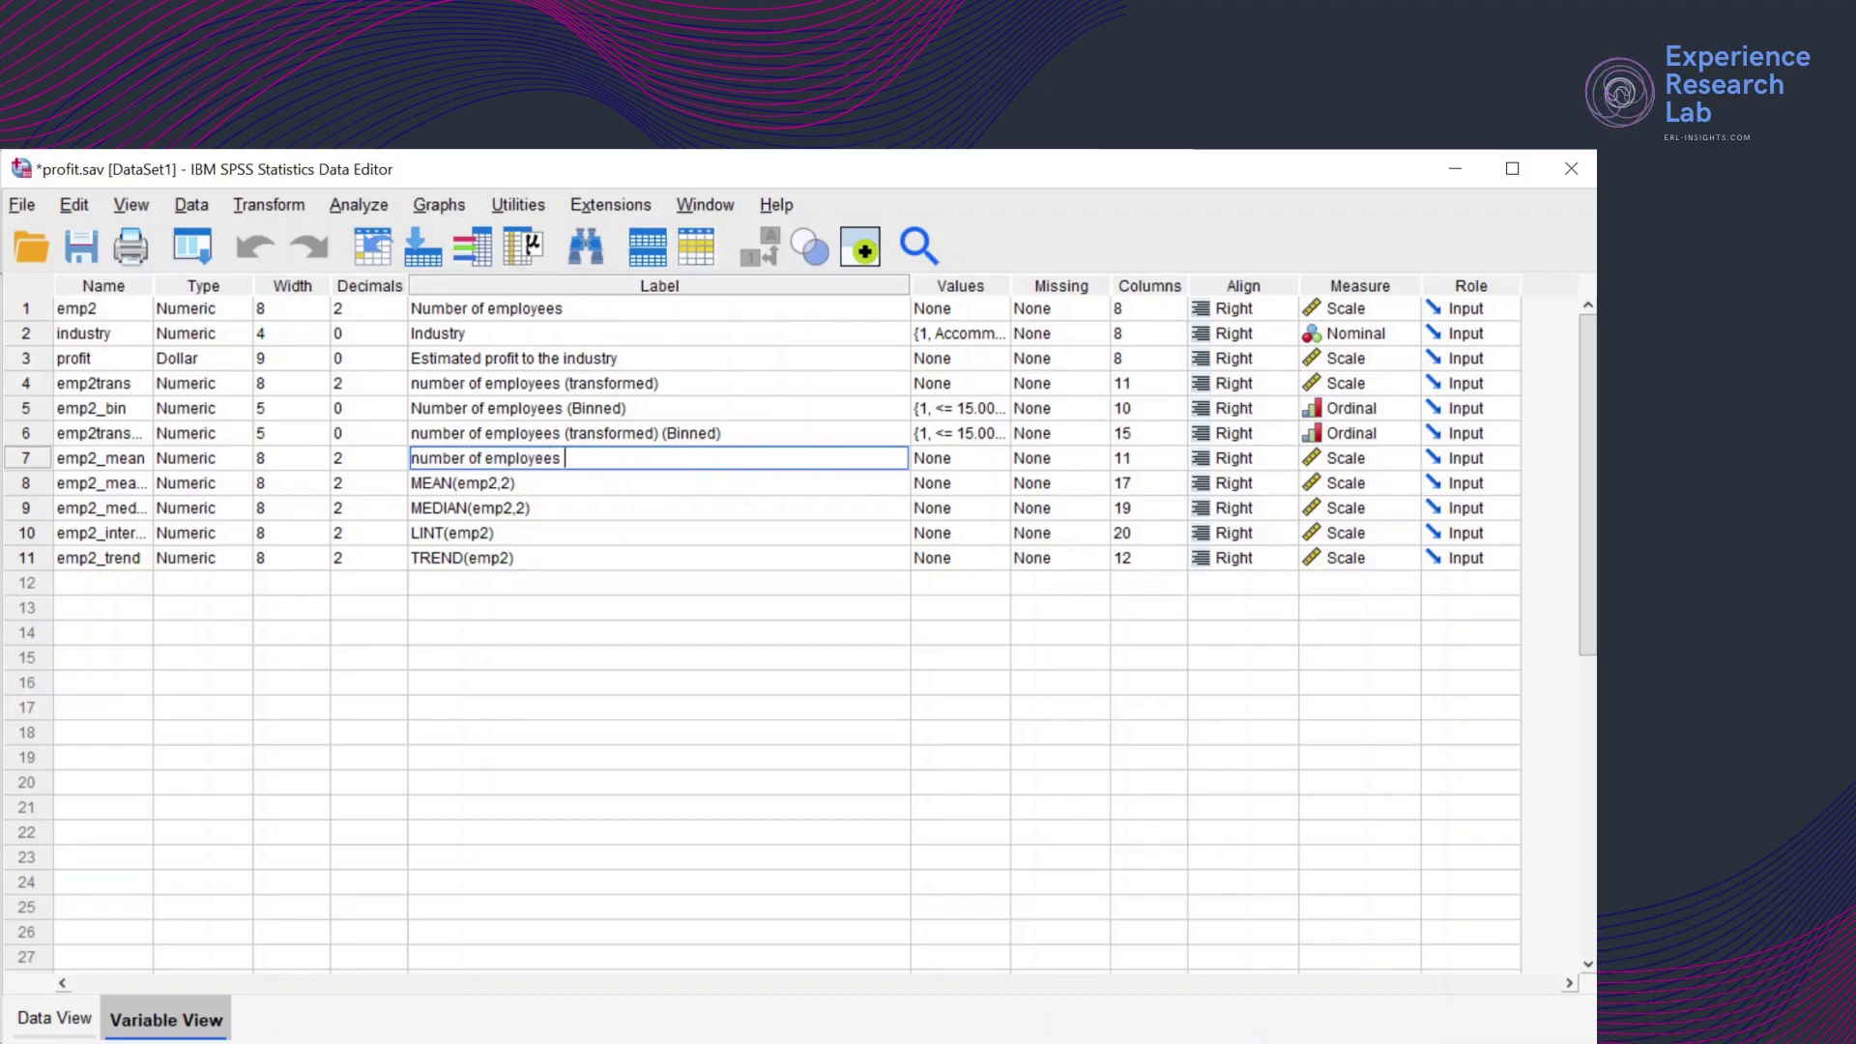
{"action": "type", "text": " replaced"}
{"action": "key", "text": "BackSpace"}
{"action": "key", "text": "BackSpace"}
{"action": "key", "text": "BackSpace"}
{"action": "key", "text": "BackSpace"}
{"action": "key", "text": "BackSpace"}
{"action": "key", "text": "BackSpace"}
{"action": "key", "text": "BackSpace"}
{"action": "key", "text": "BackSpace"}
{"action": "type", "text": "(i"}
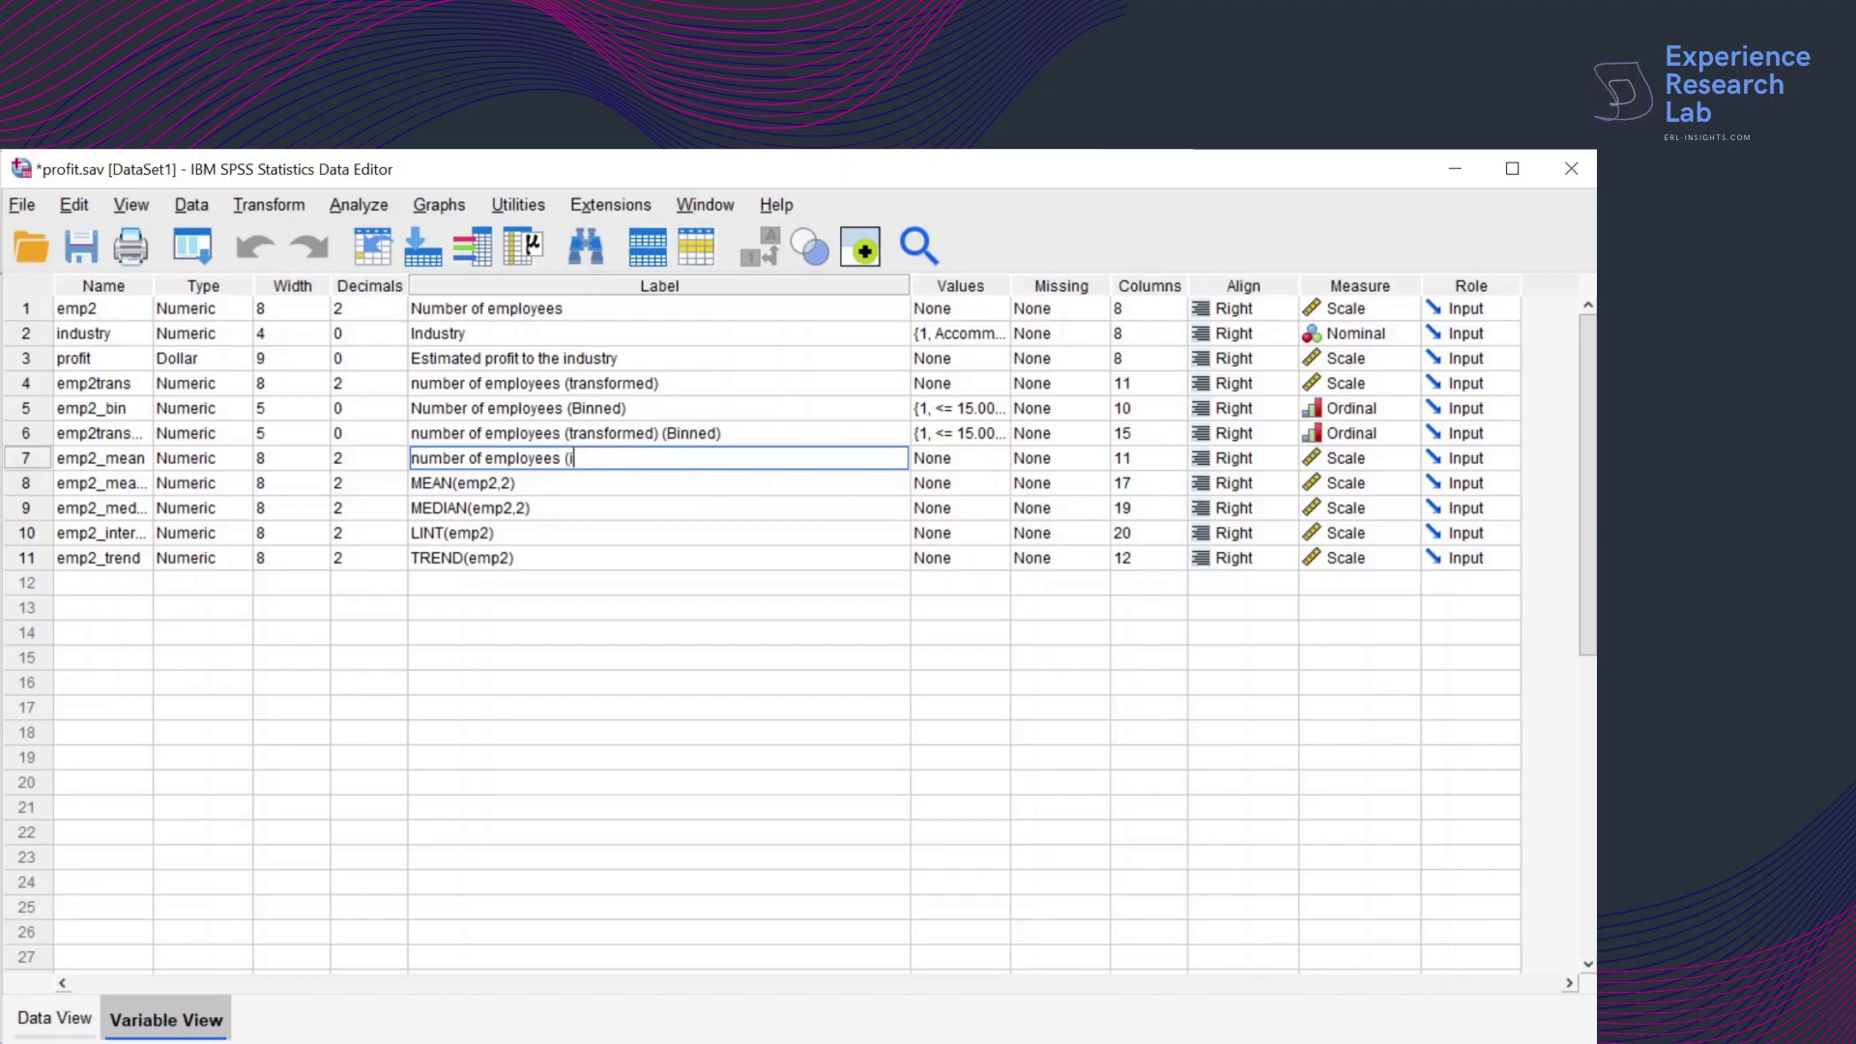
{"action": "key", "text": "BackSpace"}
{"action": "type", "text": "missing"}
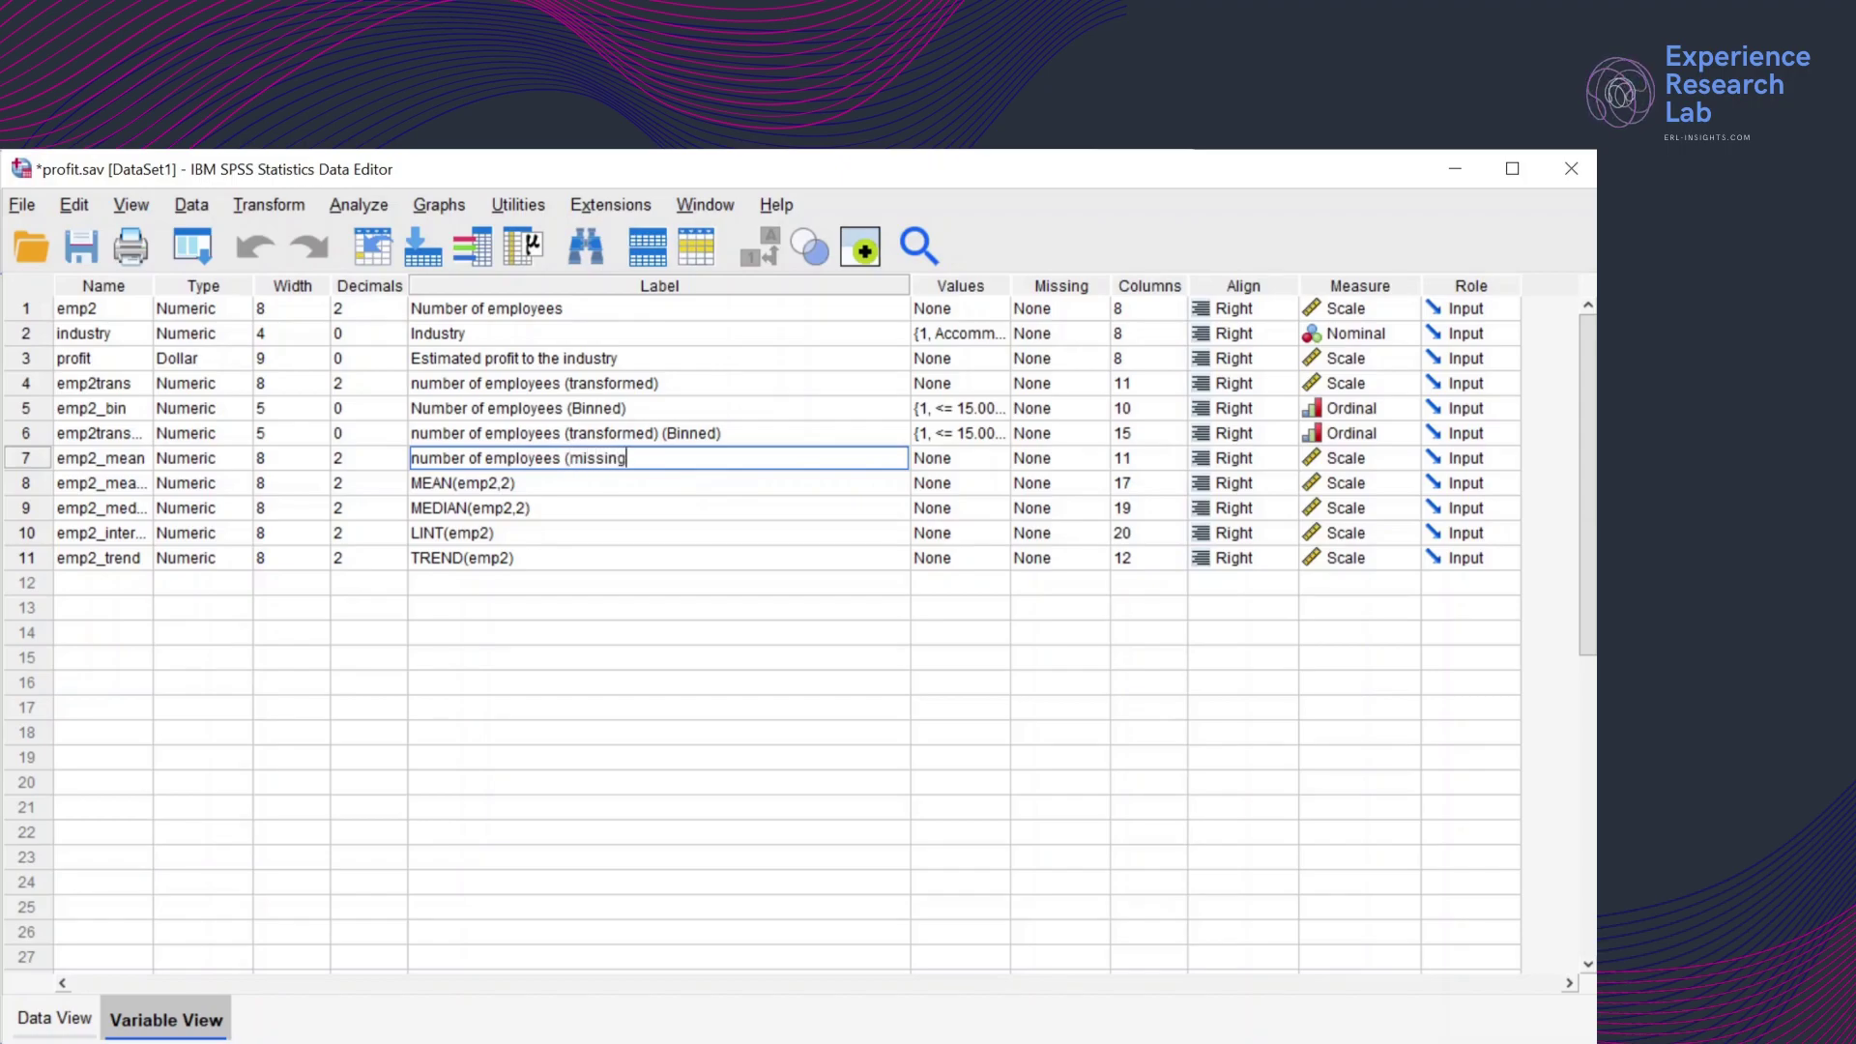
{"action": "type", "text": " values replaced"}
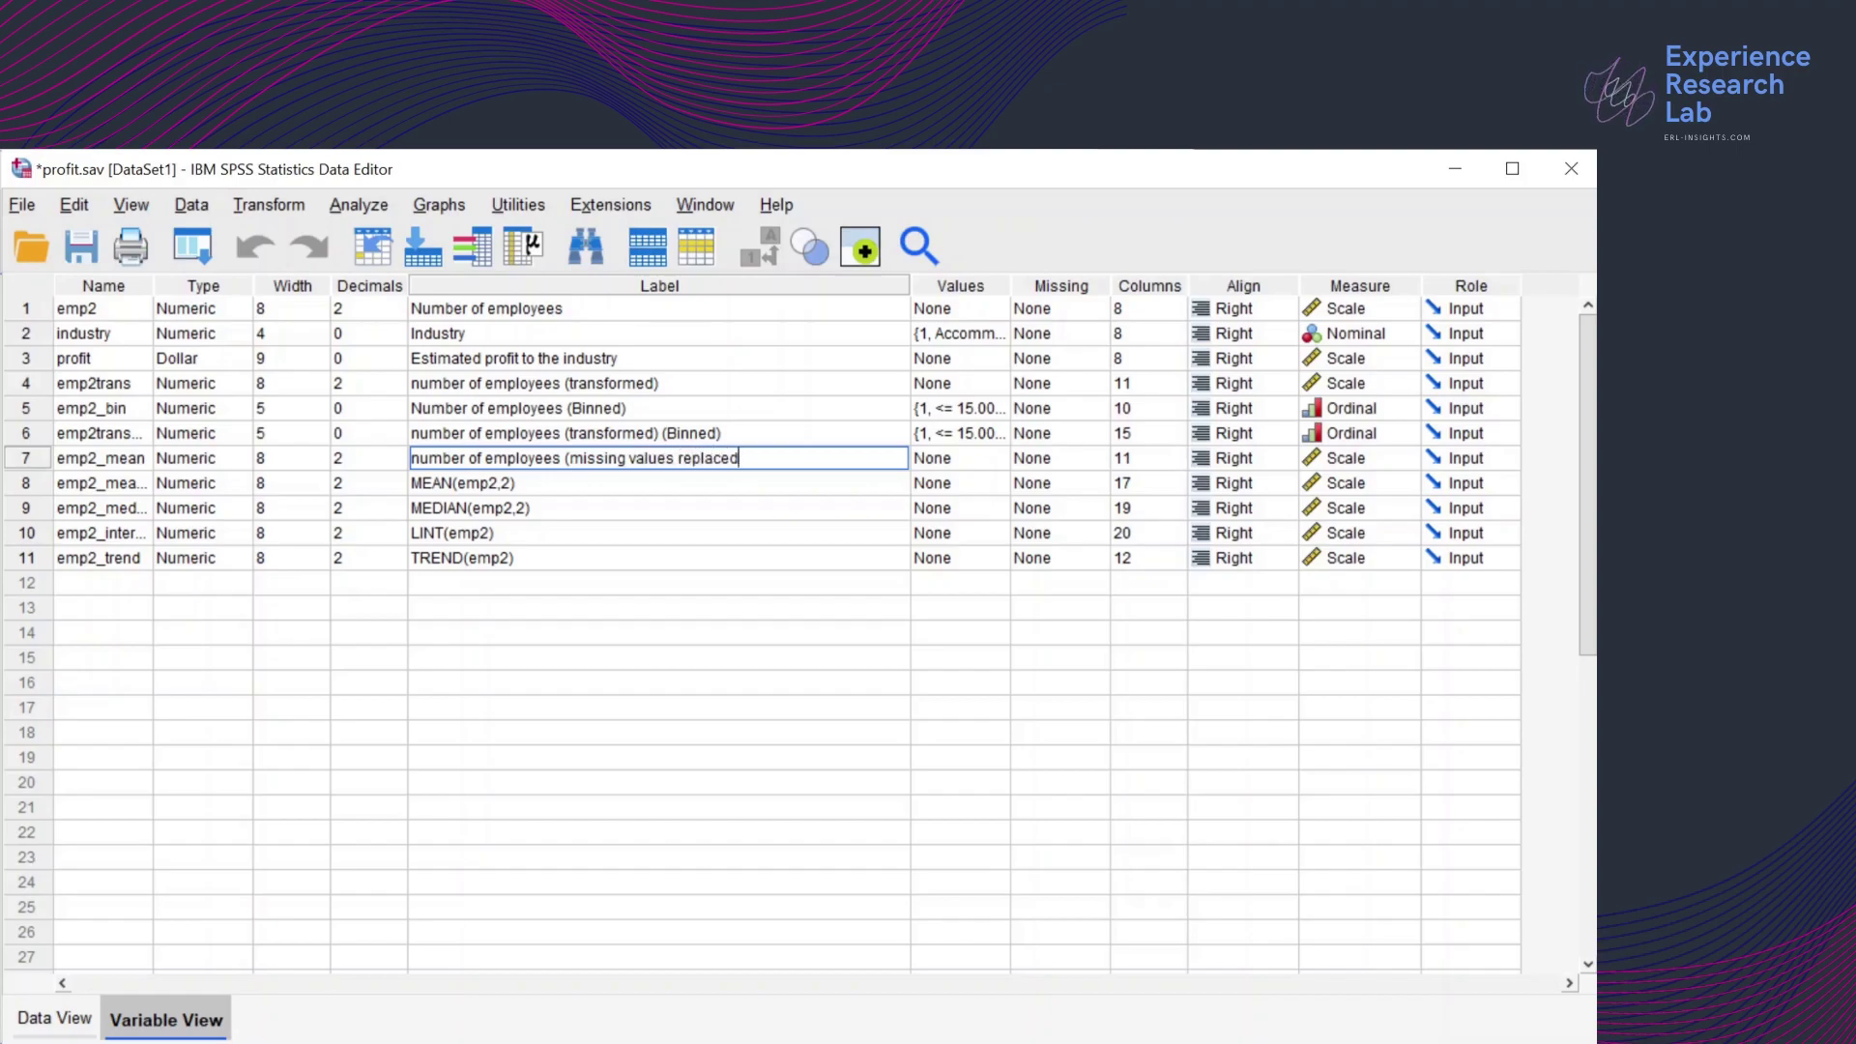
{"action": "type", "text": " with mea"}
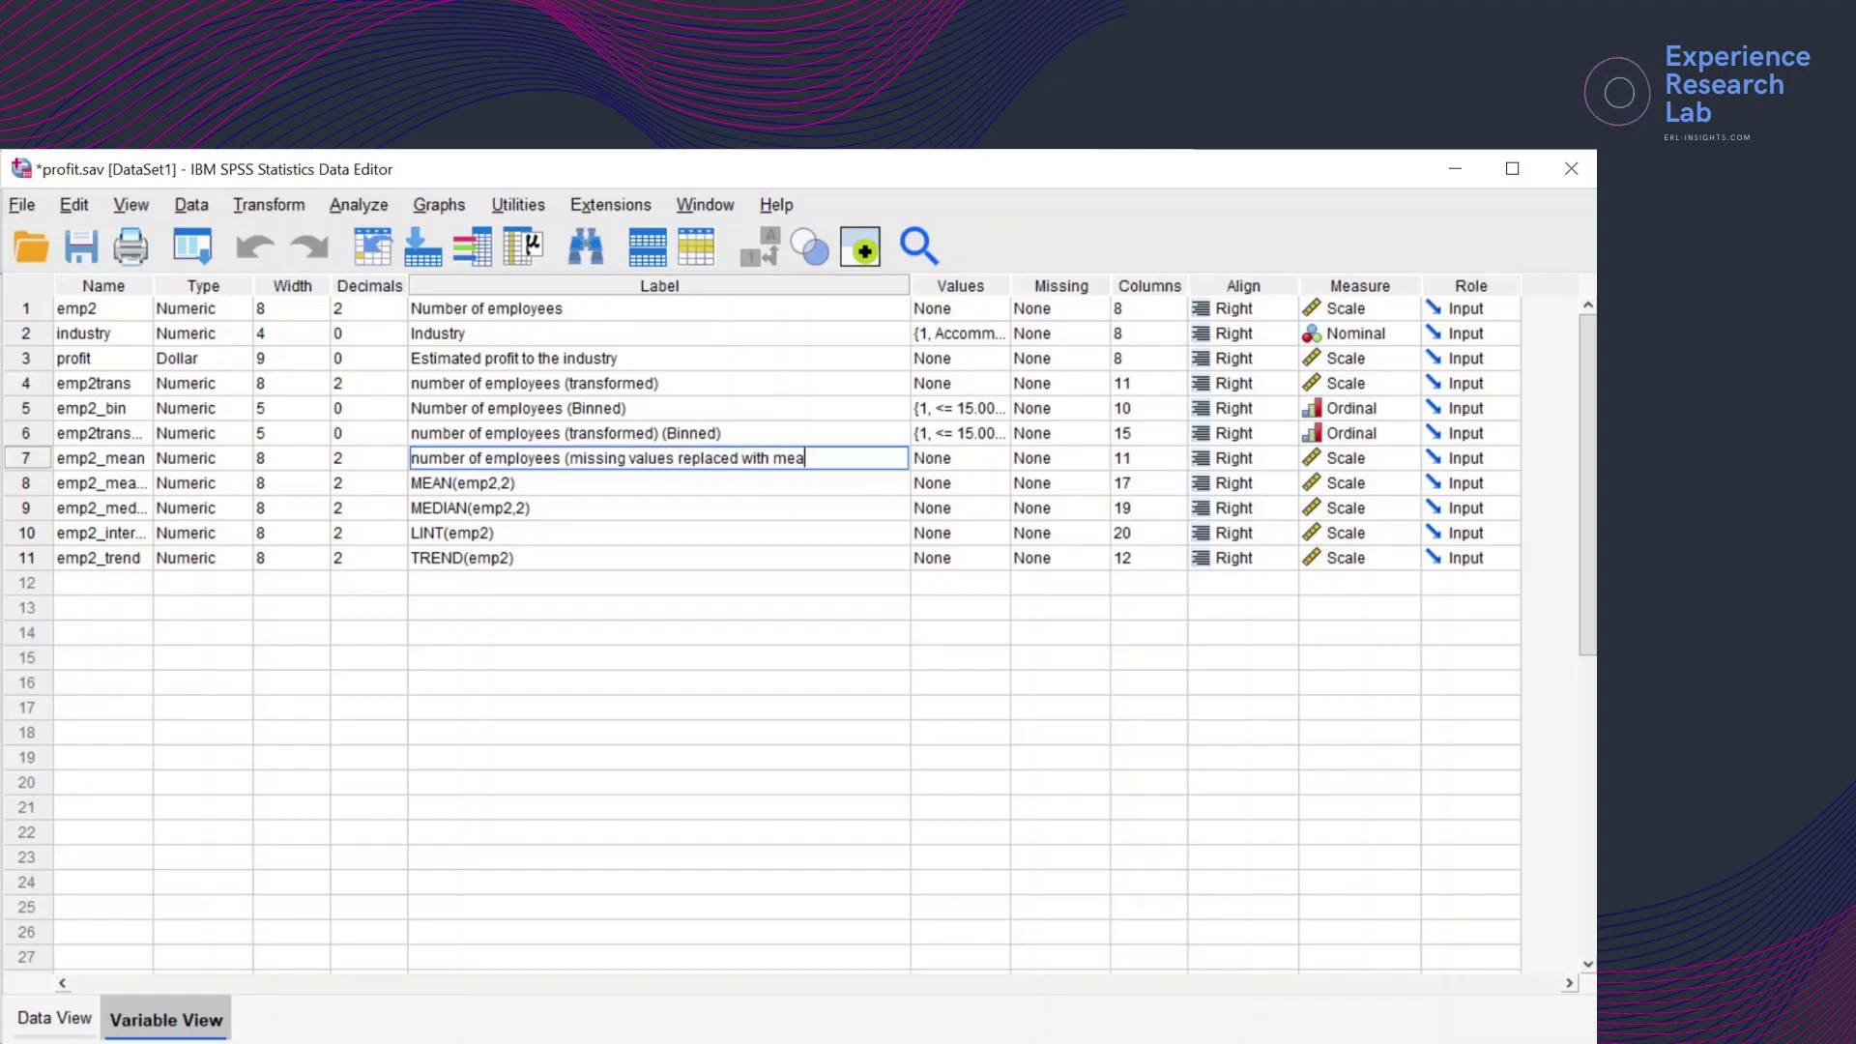
{"action": "type", "text": "n)"}
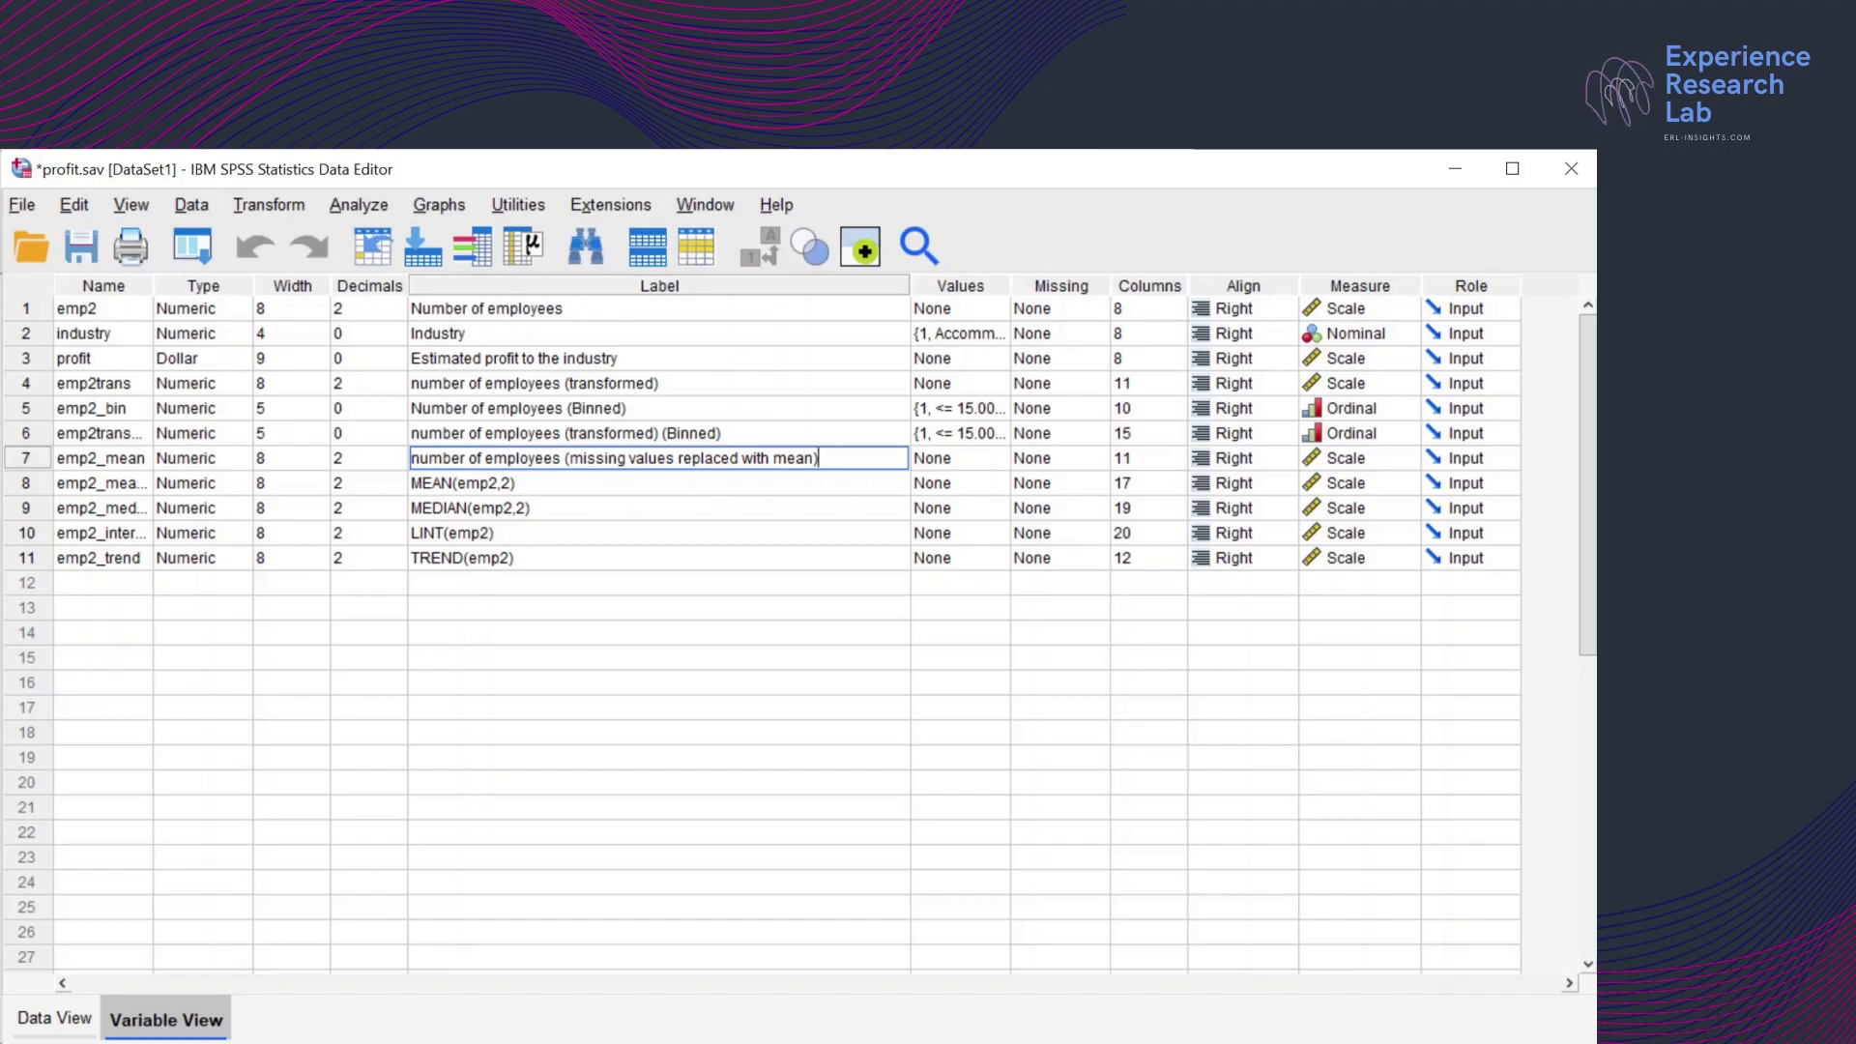
Copy the emp2_mean label to emp2_meanpoints and change its ending to "replaced with mean points)"
{"action": "key", "text": "ctrl+a"}
{"action": "key", "text": "ctrl+c"}
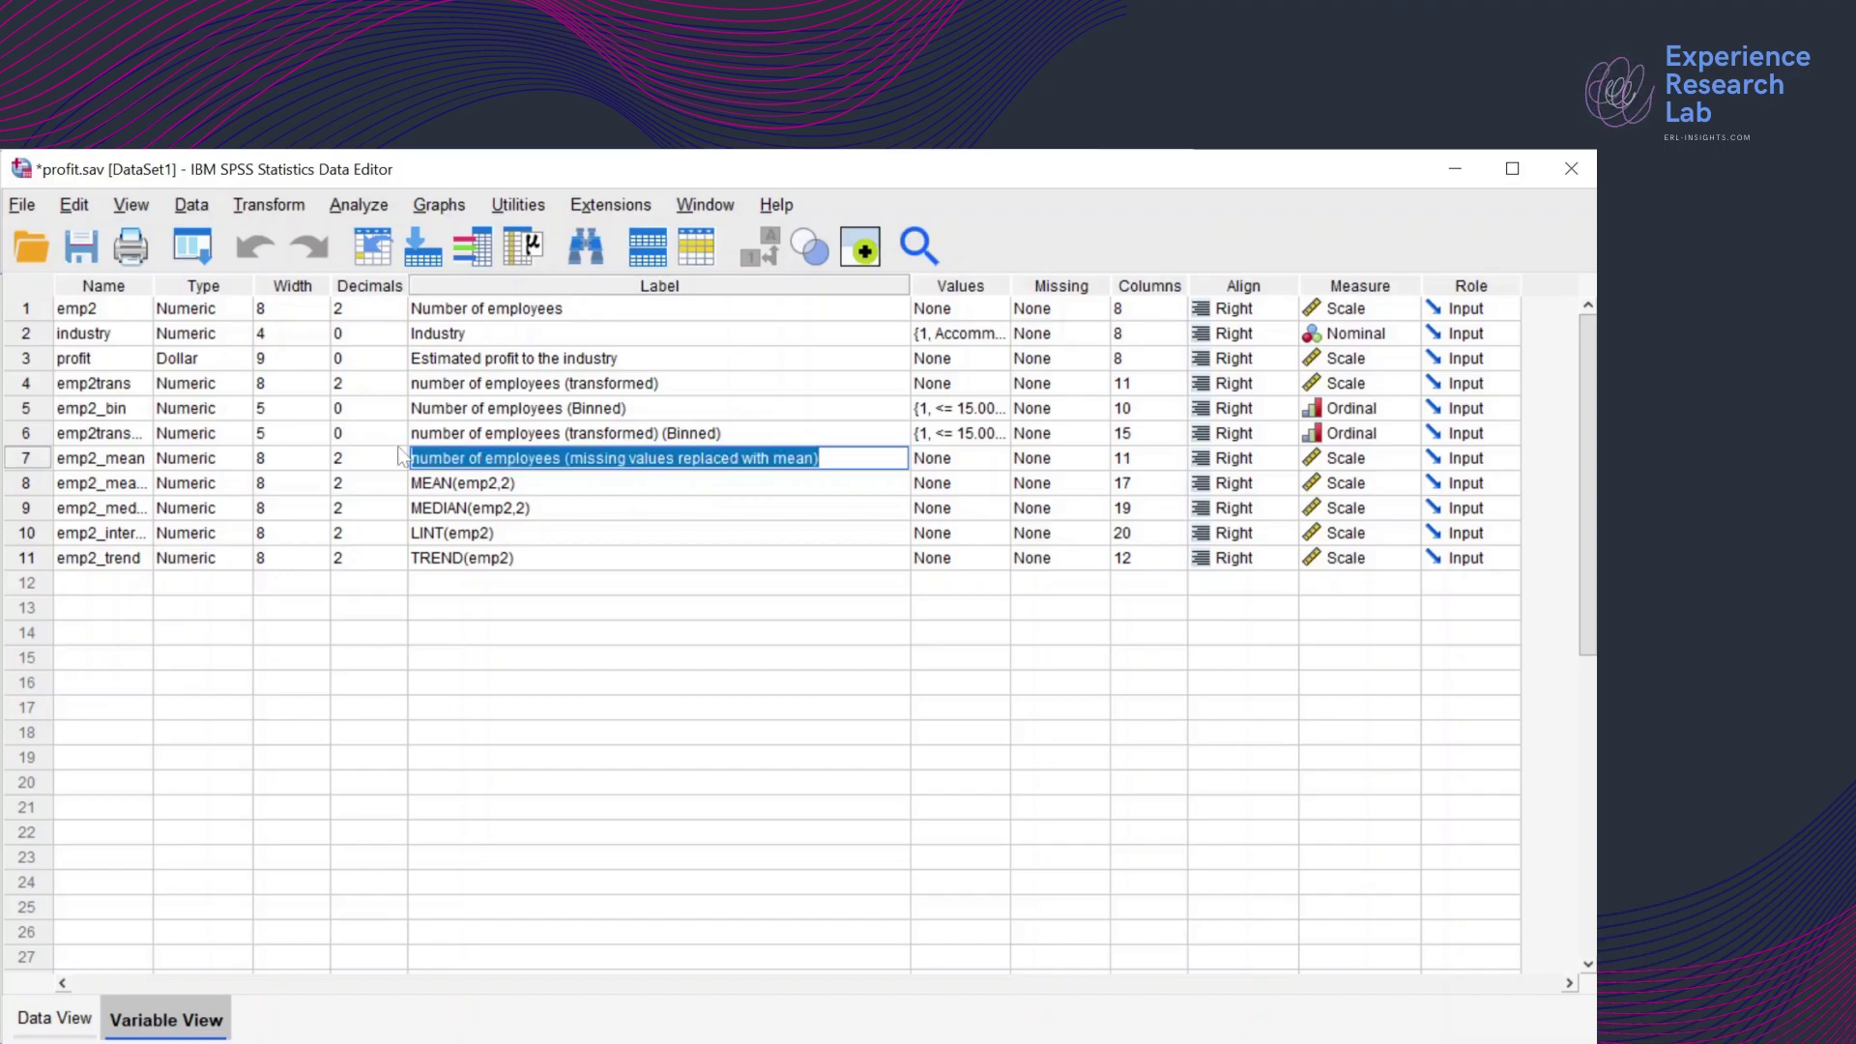
{"action": "left_click", "coordinate": [557, 476]}
{"action": "left_click_drag", "start_coordinate": [557, 476], "coordinate": [410, 483]}
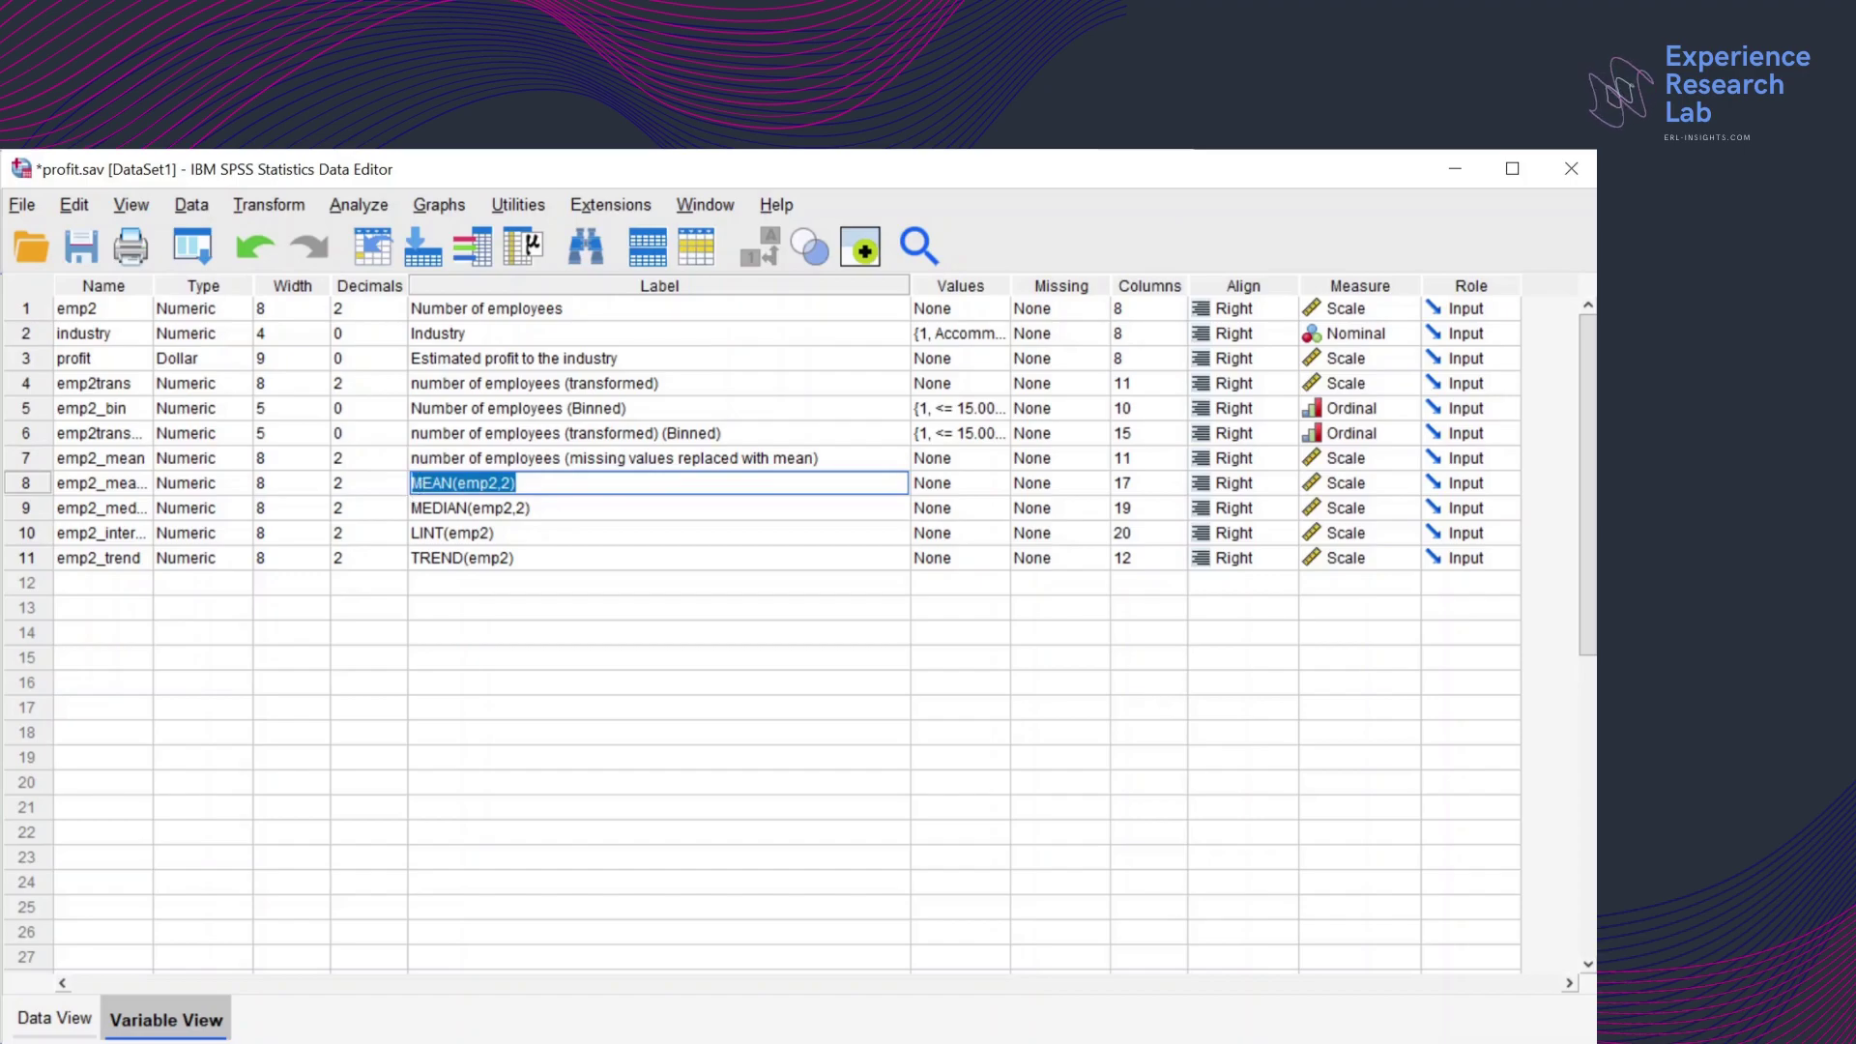
{"action": "key", "text": "ctrl+v"}
{"action": "key", "text": "shift+Left"}
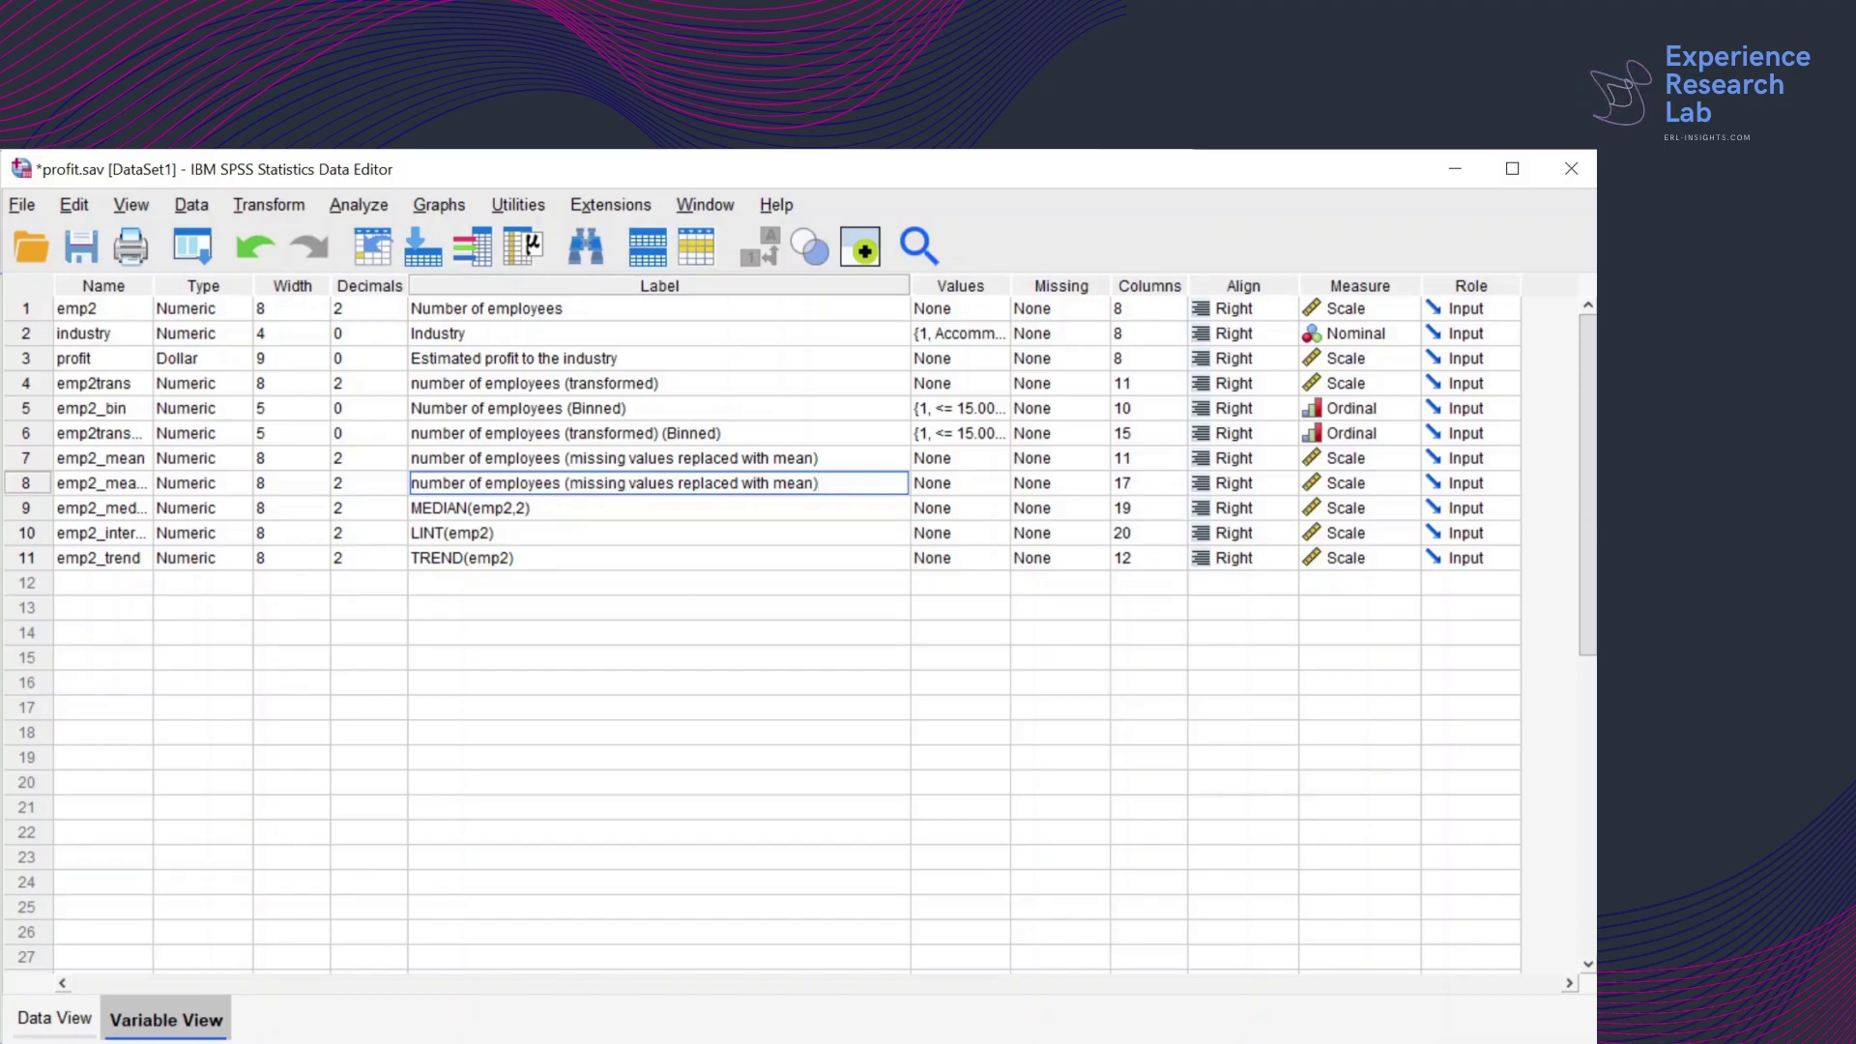
{"action": "type", "text": "p"}
{"action": "key", "text": "BackSpace"}
{"action": "type", "text": "points"}
Paste the copied label onto emp2_medianpoints and change its ending to "replaced with median points)"
{"action": "left_click", "coordinate": [666, 516]}
{"action": "left_click_drag", "start_coordinate": [541, 510], "coordinate": [411, 513]}
{"action": "key", "text": "ctrl+v"}
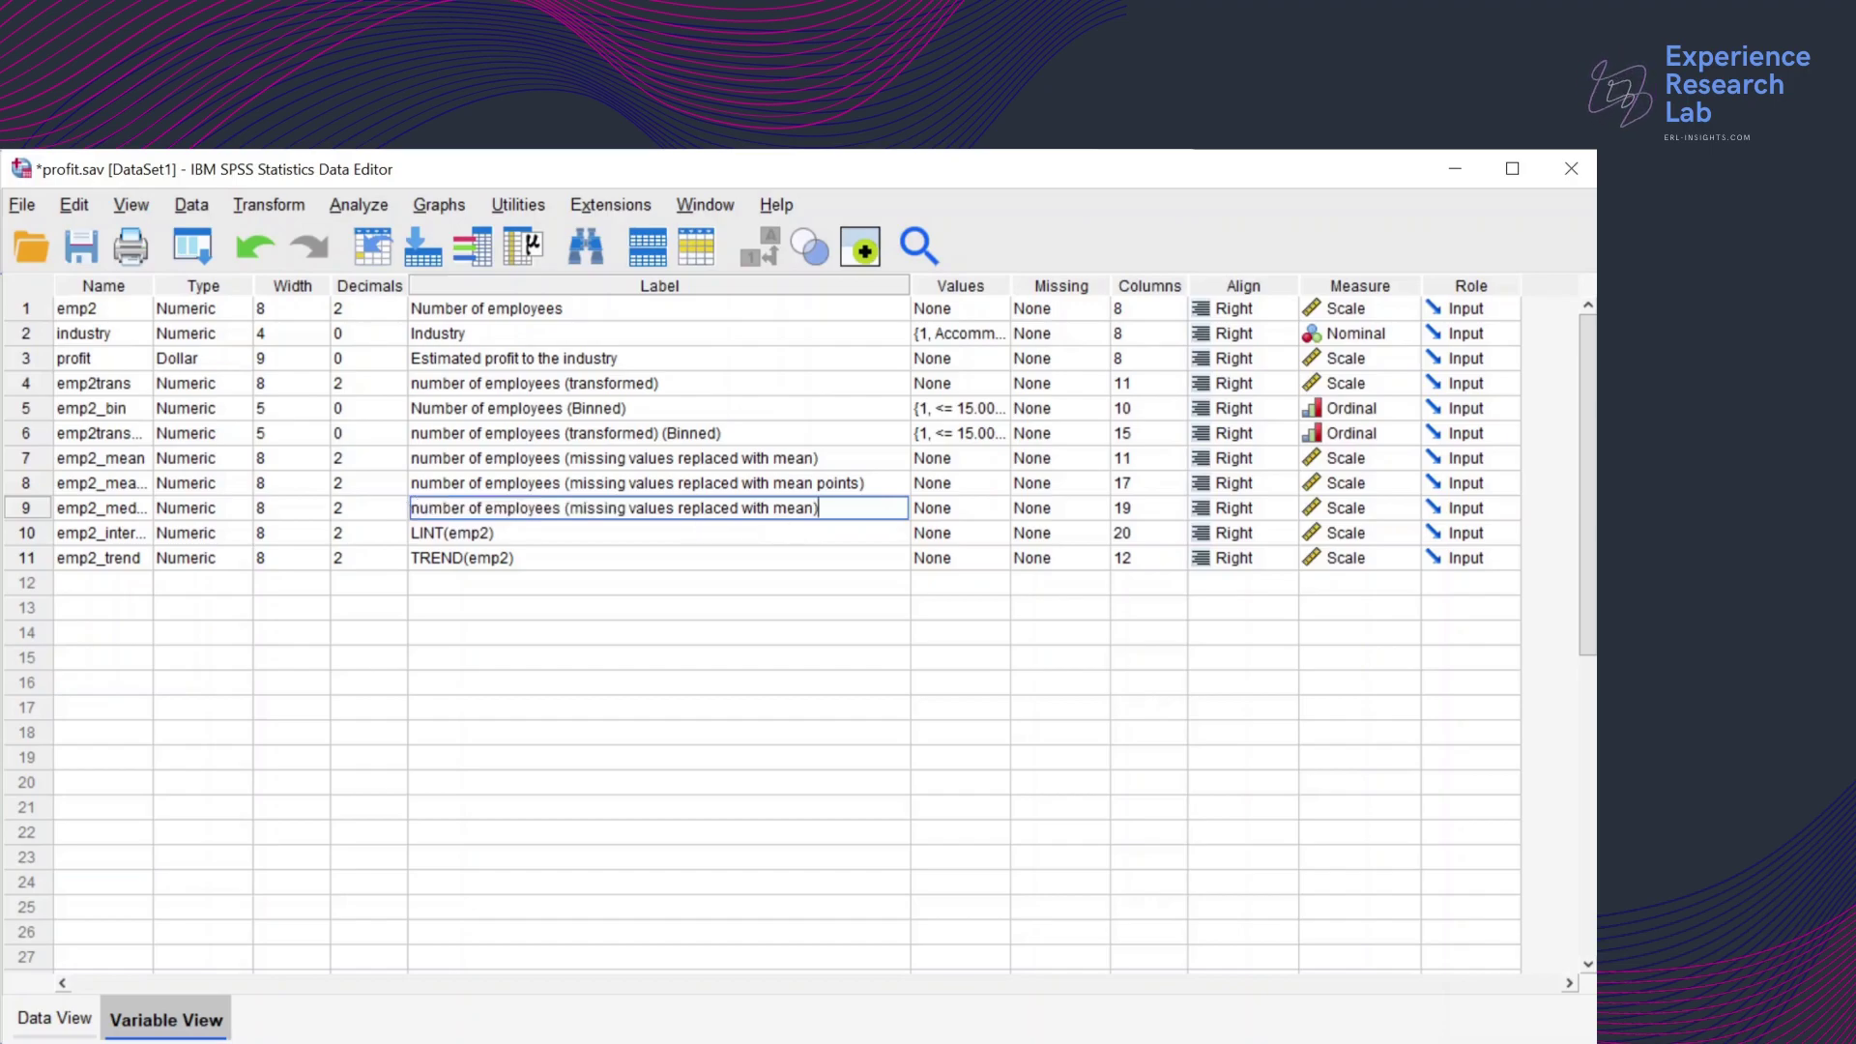
{"action": "double_click", "coordinate": [805, 507]}
{"action": "type", "text": "median points"}
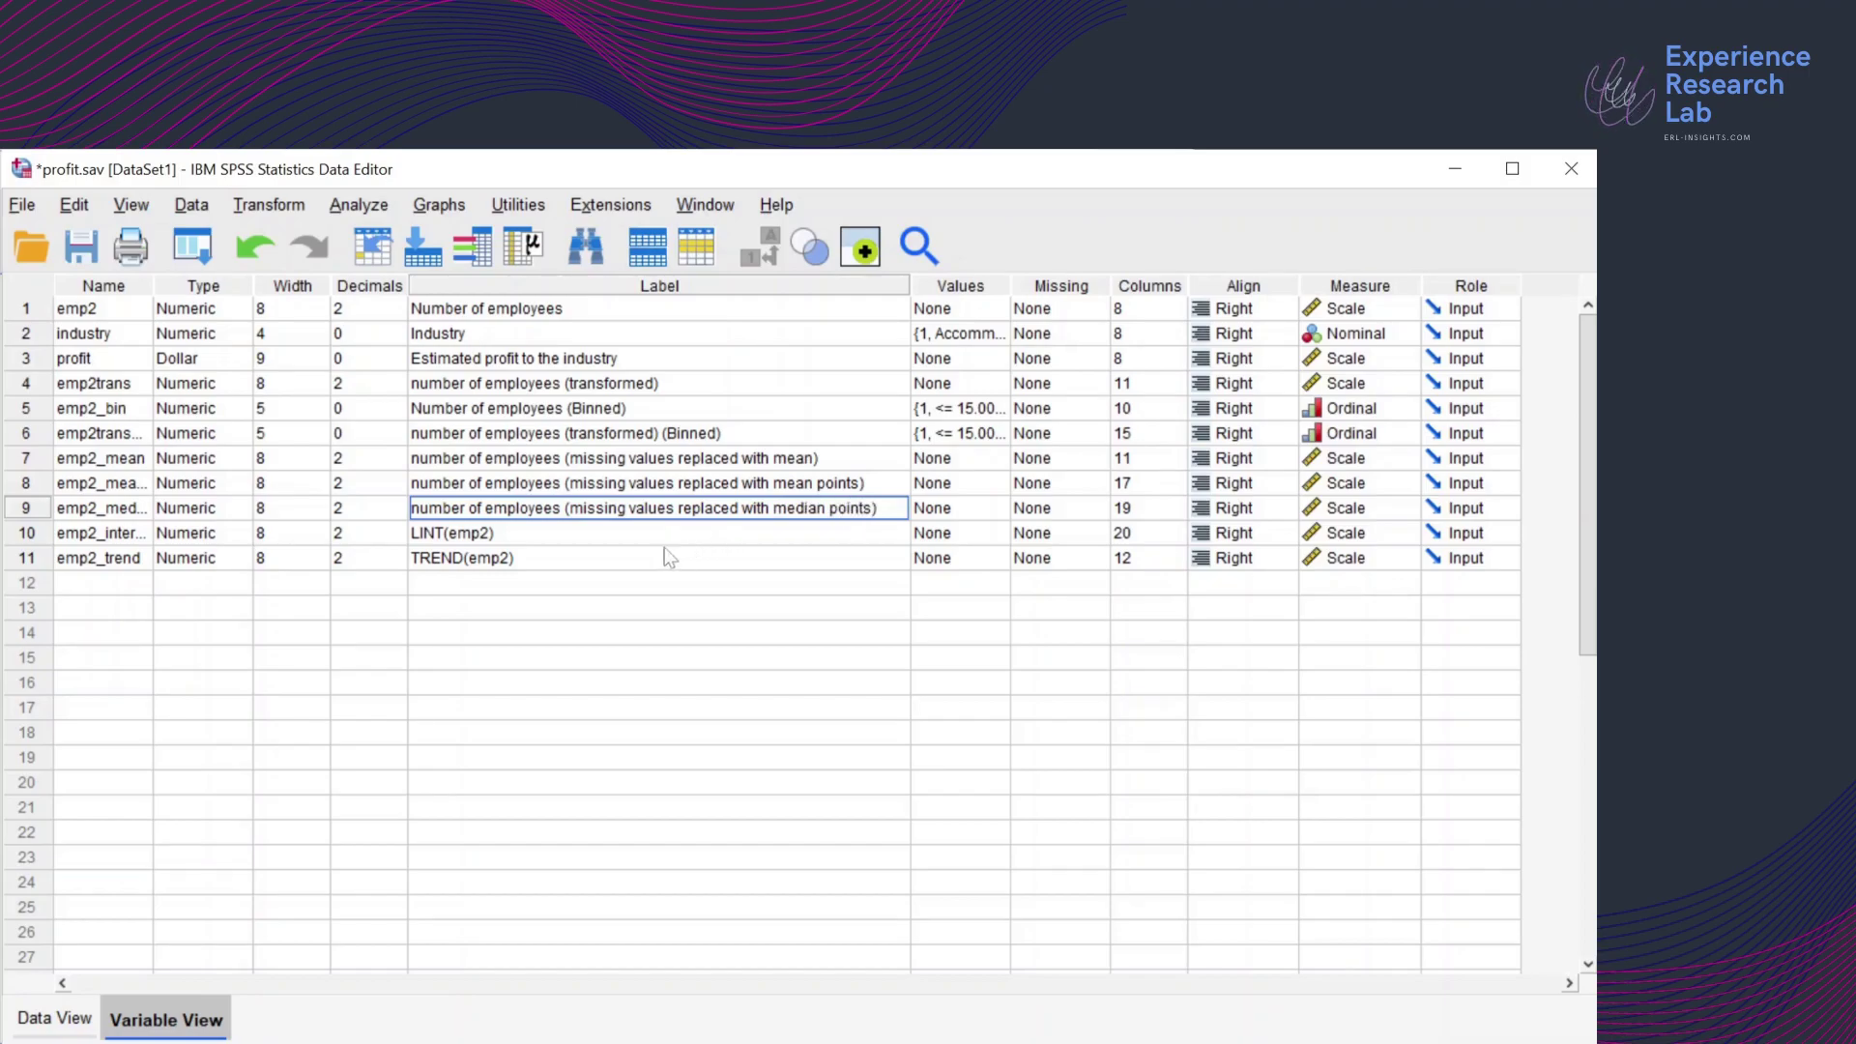
{"action": "key", "text": "Return"}
Replace the emp2_interpolation label with the copied label and change its ending to "replaced with interpolated values)"
{"action": "key", "text": "shift+Left"}
{"action": "key", "text": "shift+Left"}
{"action": "key", "text": "shift+Left"}
{"action": "key", "text": "shift+Left"}
{"action": "key", "text": "shift+Left"}
{"action": "key", "text": "shift+Left"}
{"action": "key", "text": "shift+Left"}
{"action": "key", "text": "shift+Left"}
{"action": "key", "text": "shift+Left"}
{"action": "key", "text": "shift+Left"}
{"action": "key", "text": "ctrl+v"}
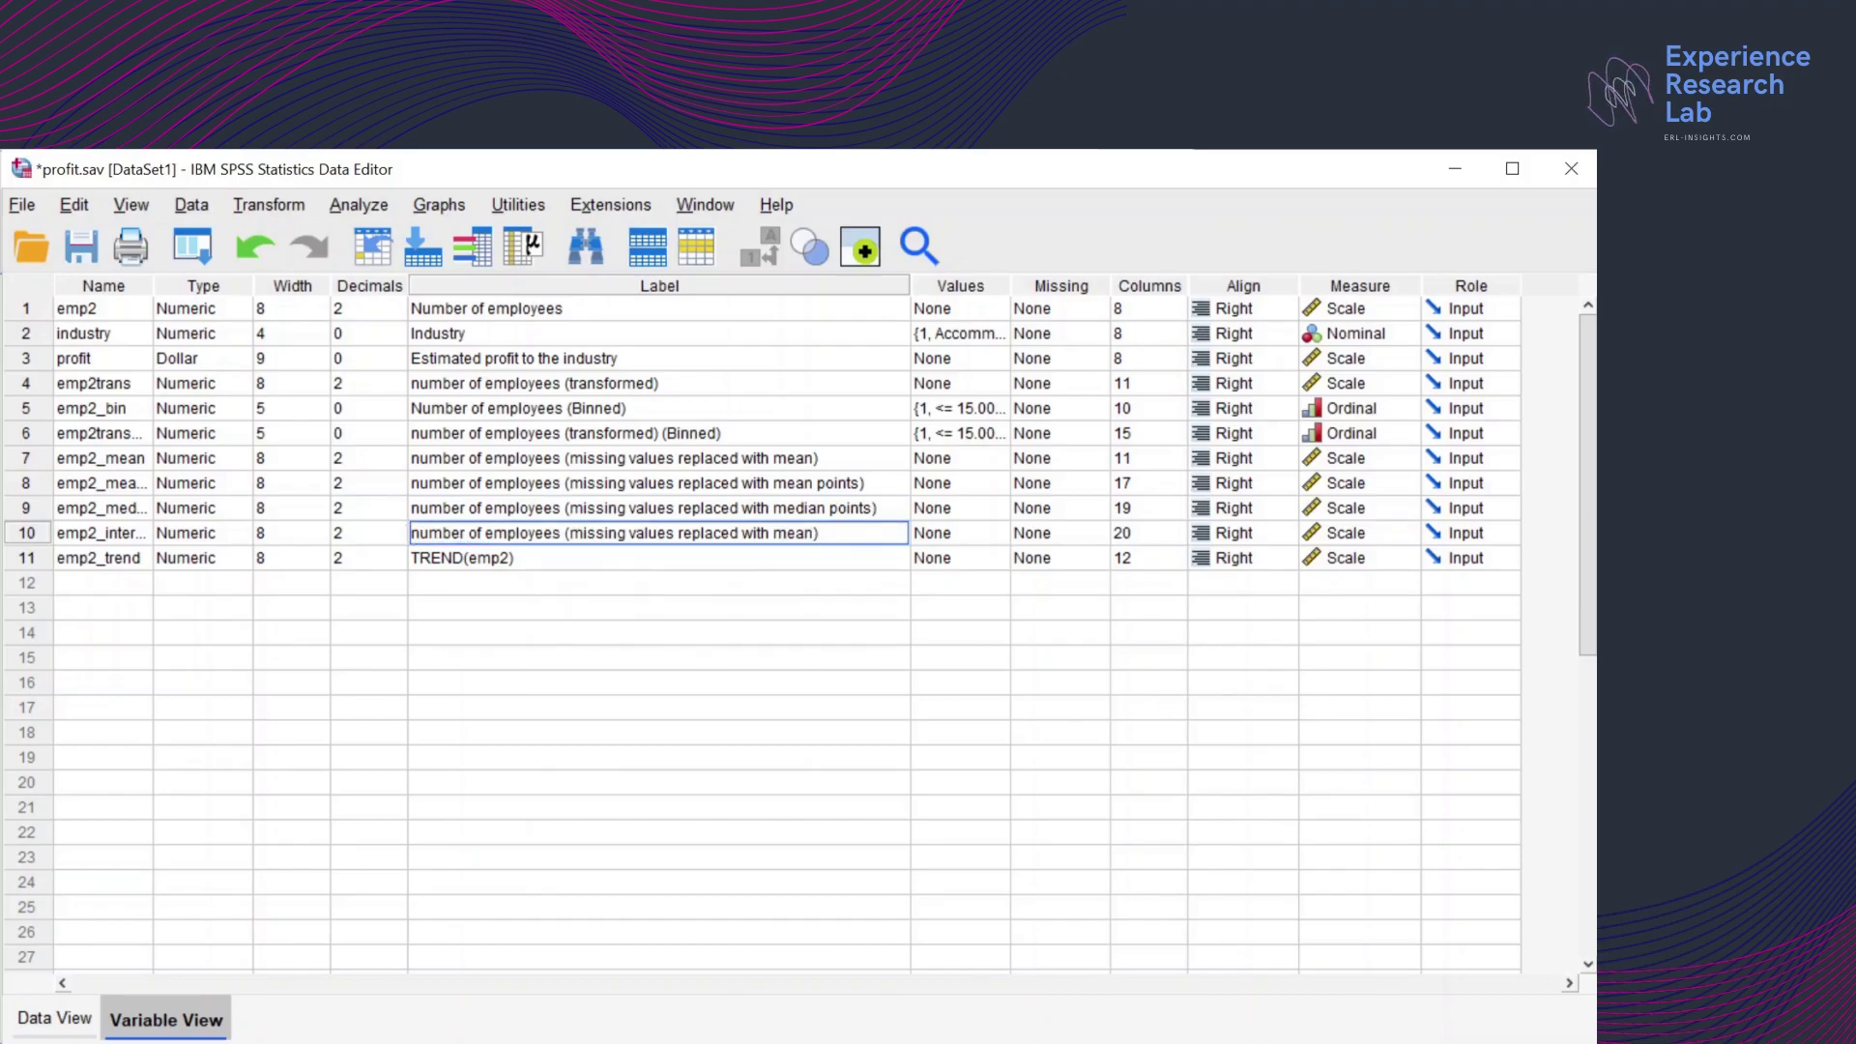
{"action": "key", "text": "Left"}
{"action": "key", "text": "shift+Left"}
{"action": "key", "text": "shift+Left"}
{"action": "key", "text": "shift+Left"}
{"action": "key", "text": "shift+Left"}
{"action": "type", "text": "interpolated values"}
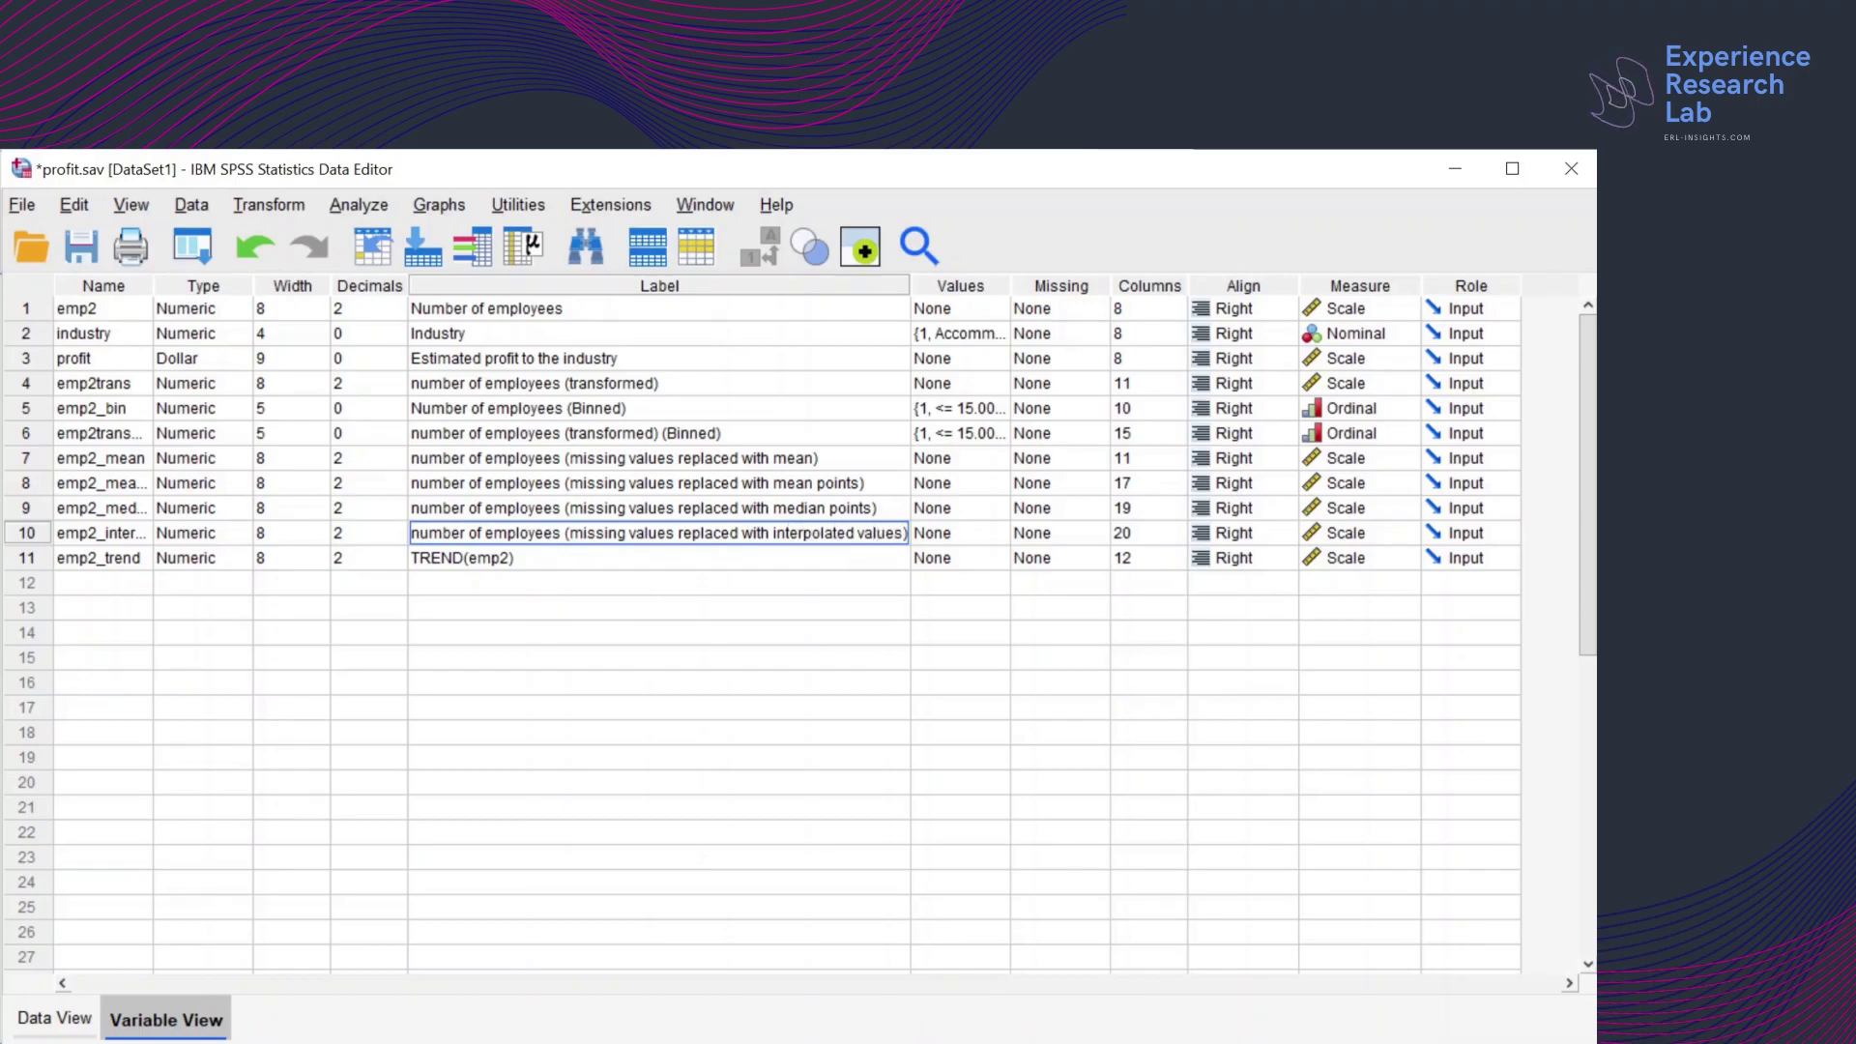
Replace the emp2_trend label with the copied label and change its ending to "replaced with series trend)"
{"action": "left_click", "coordinate": [638, 559]}
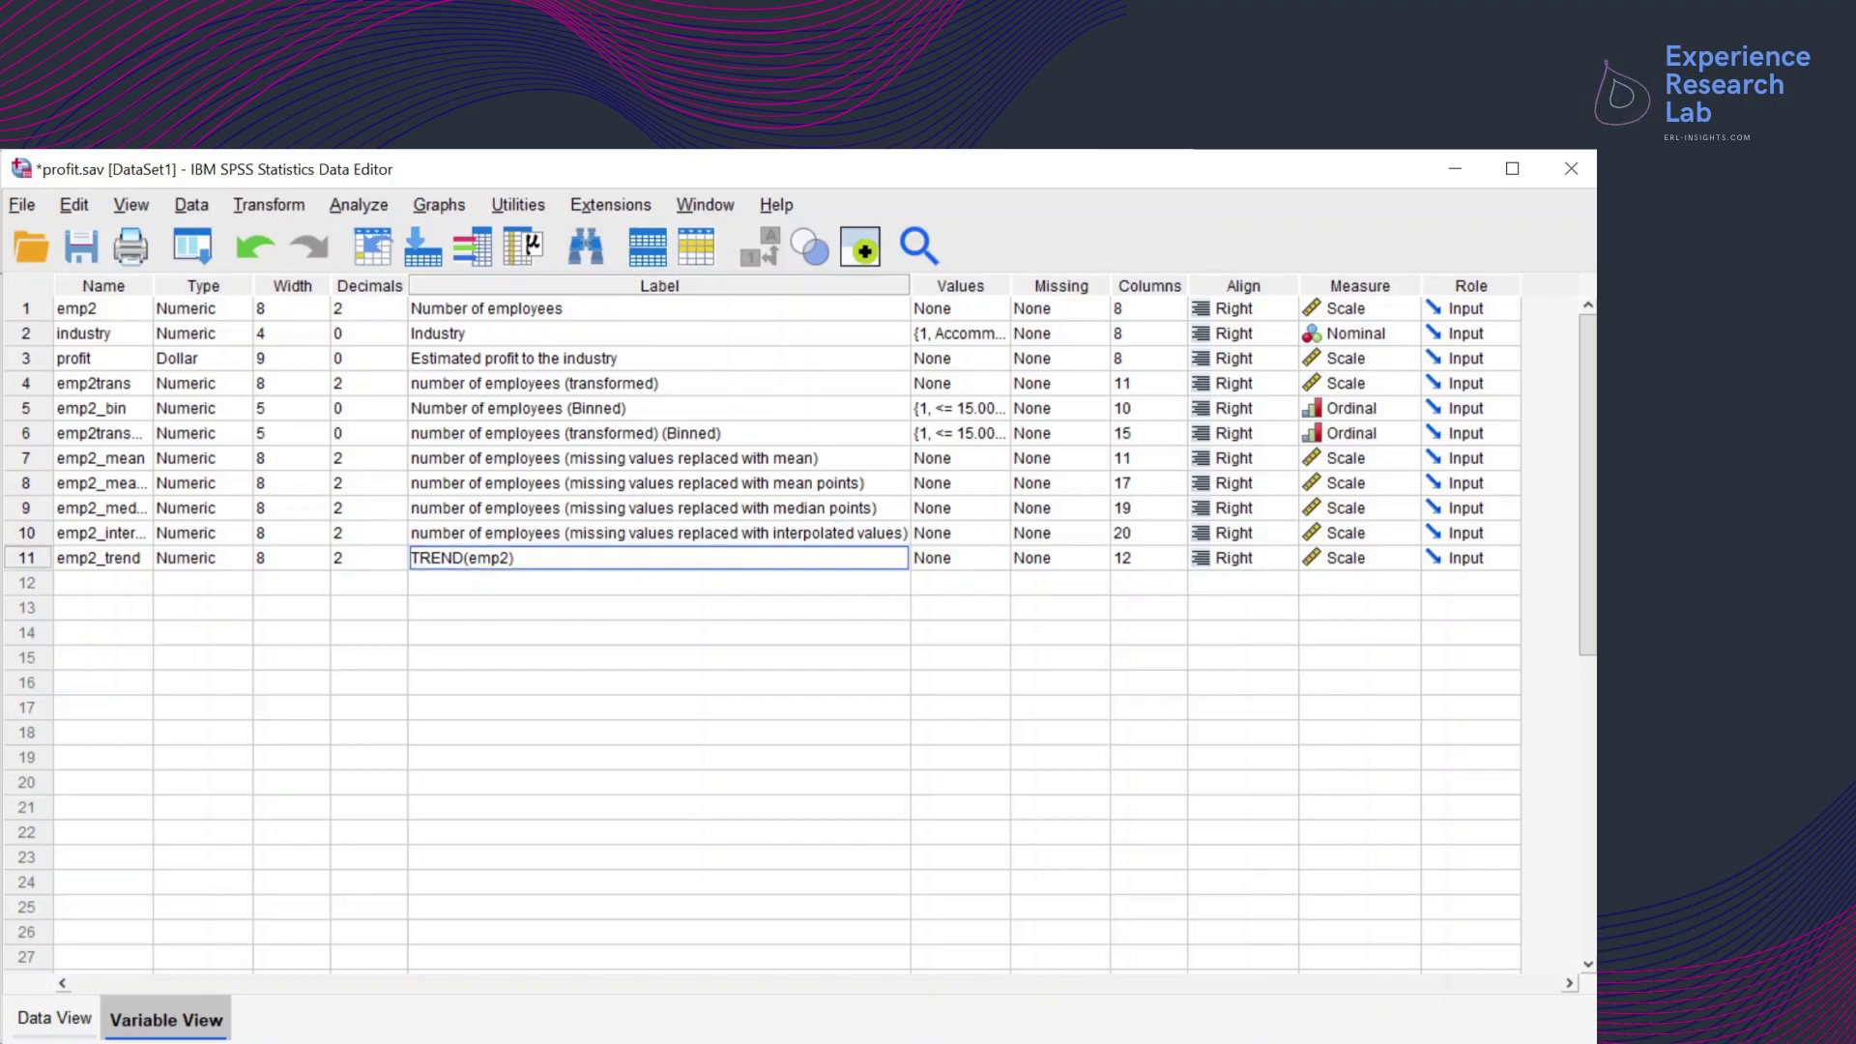
{"action": "key", "text": "shift+Home"}
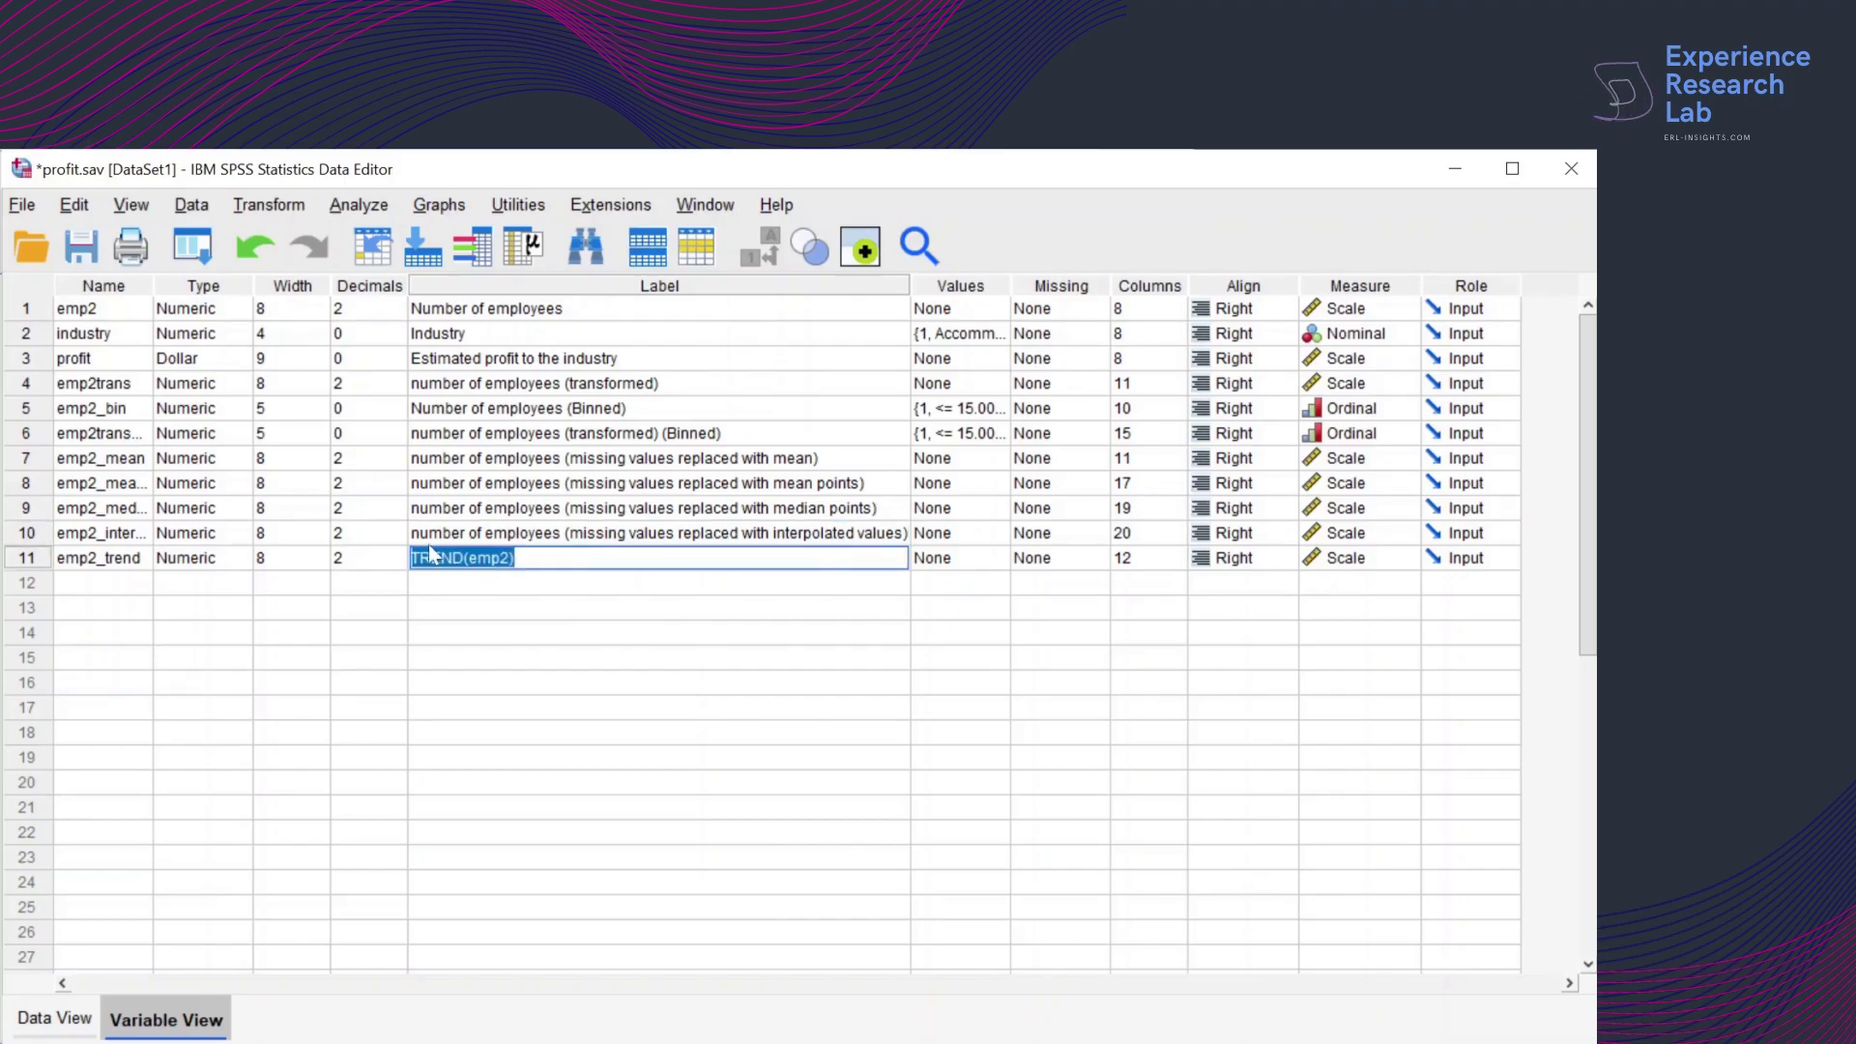
{"action": "key", "text": "ctrl+v"}
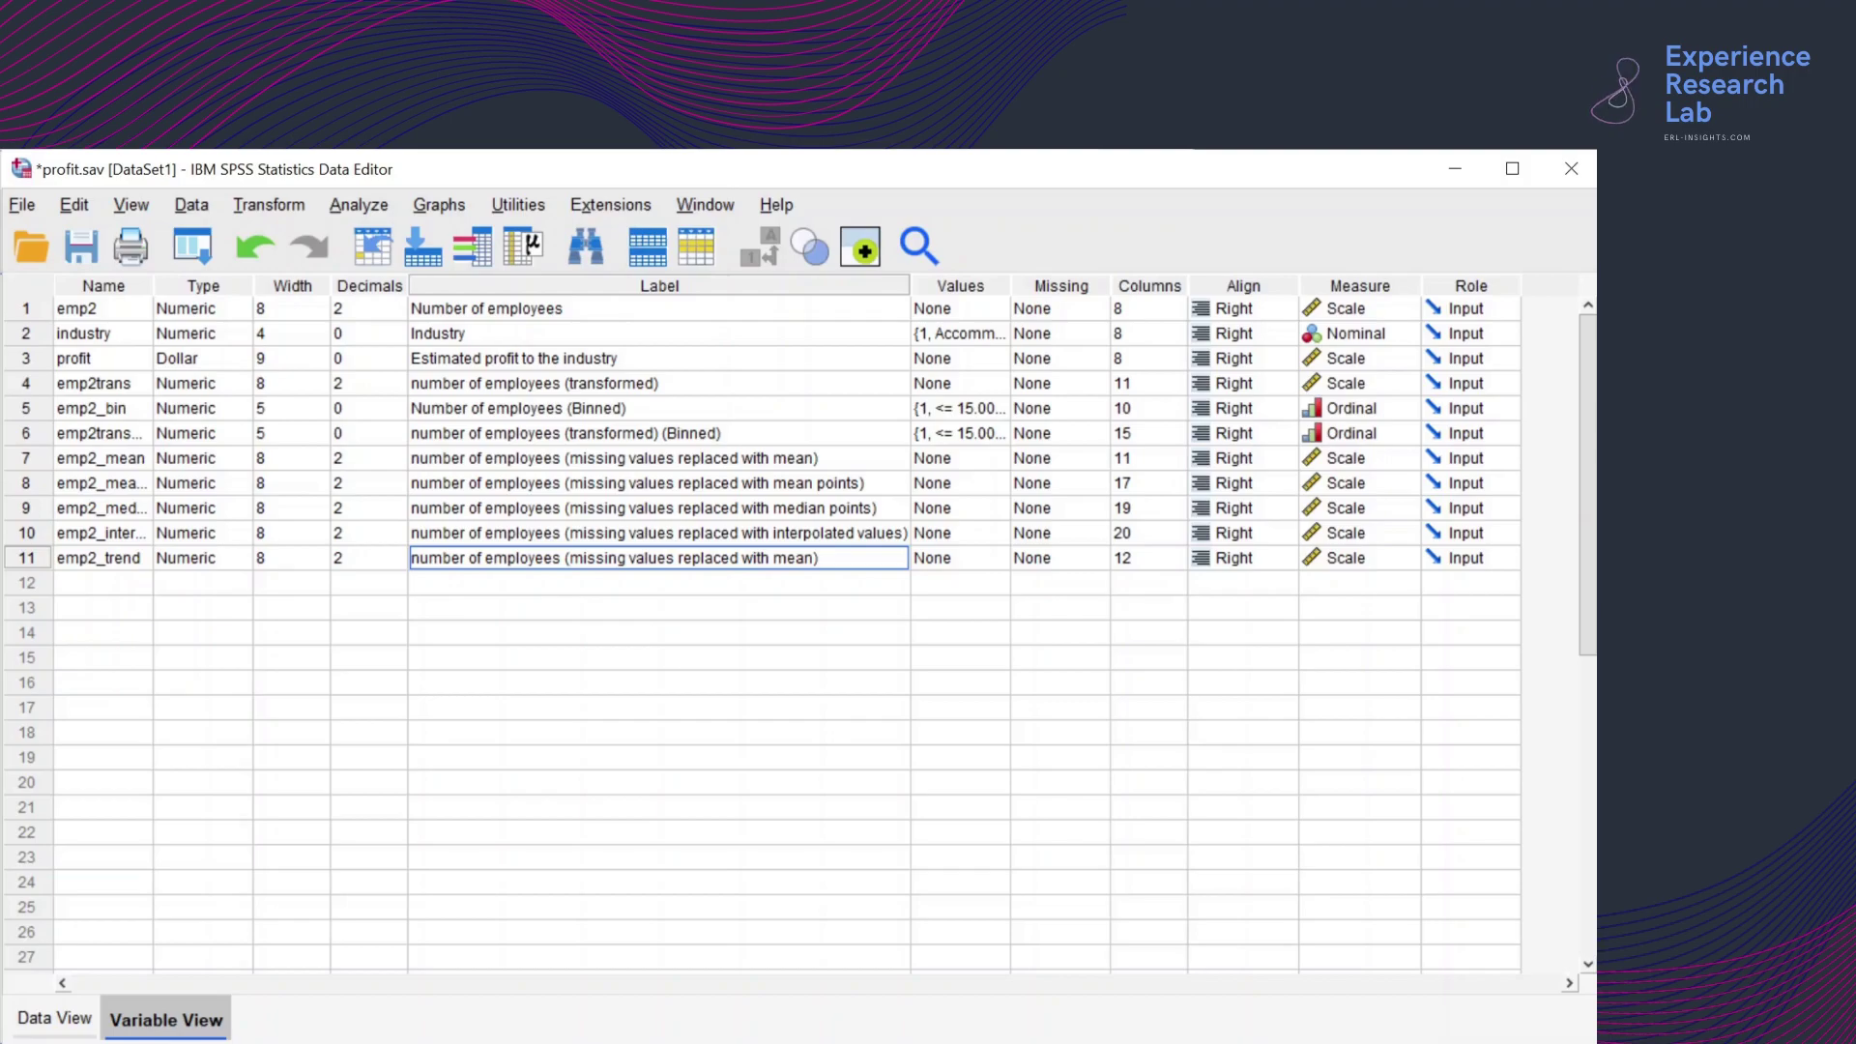
{"action": "key", "text": "Left"}
{"action": "key", "text": "ctrl+shift+Left"}
{"action": "type", "text": "series tren"}
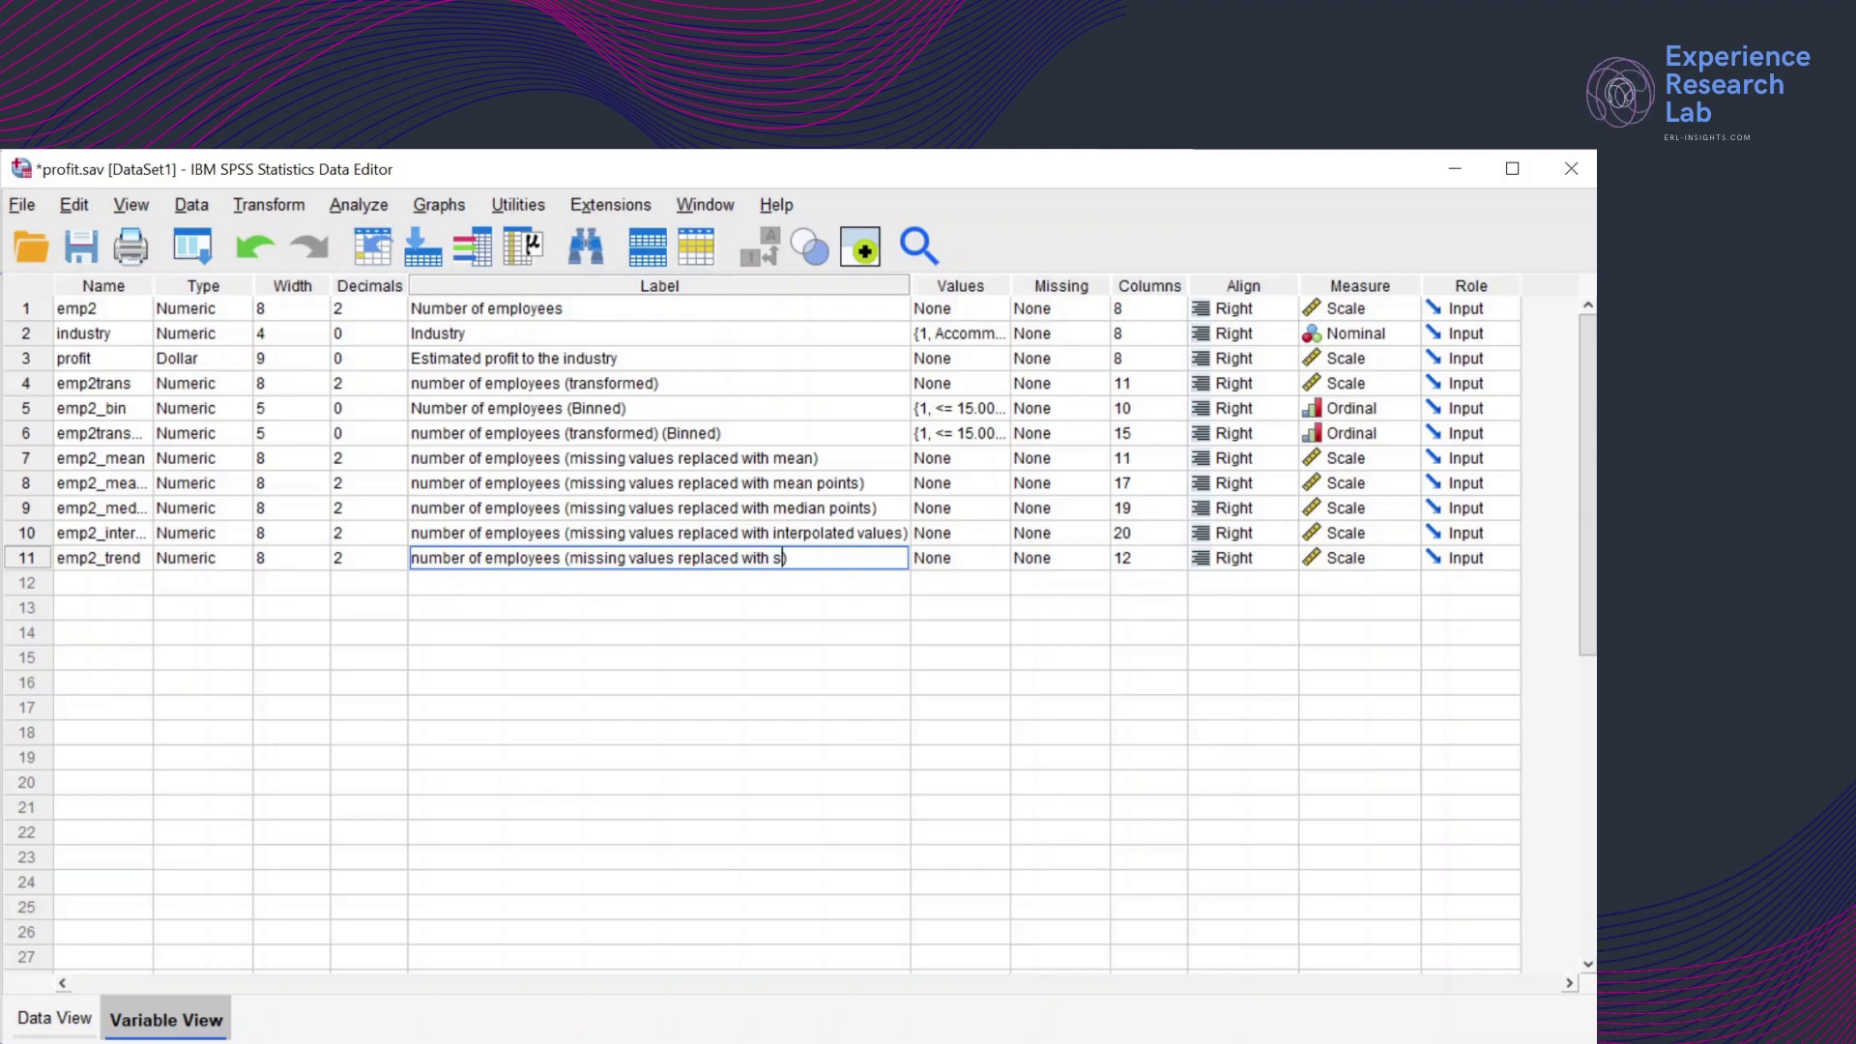
{"action": "type", "text": "d"}
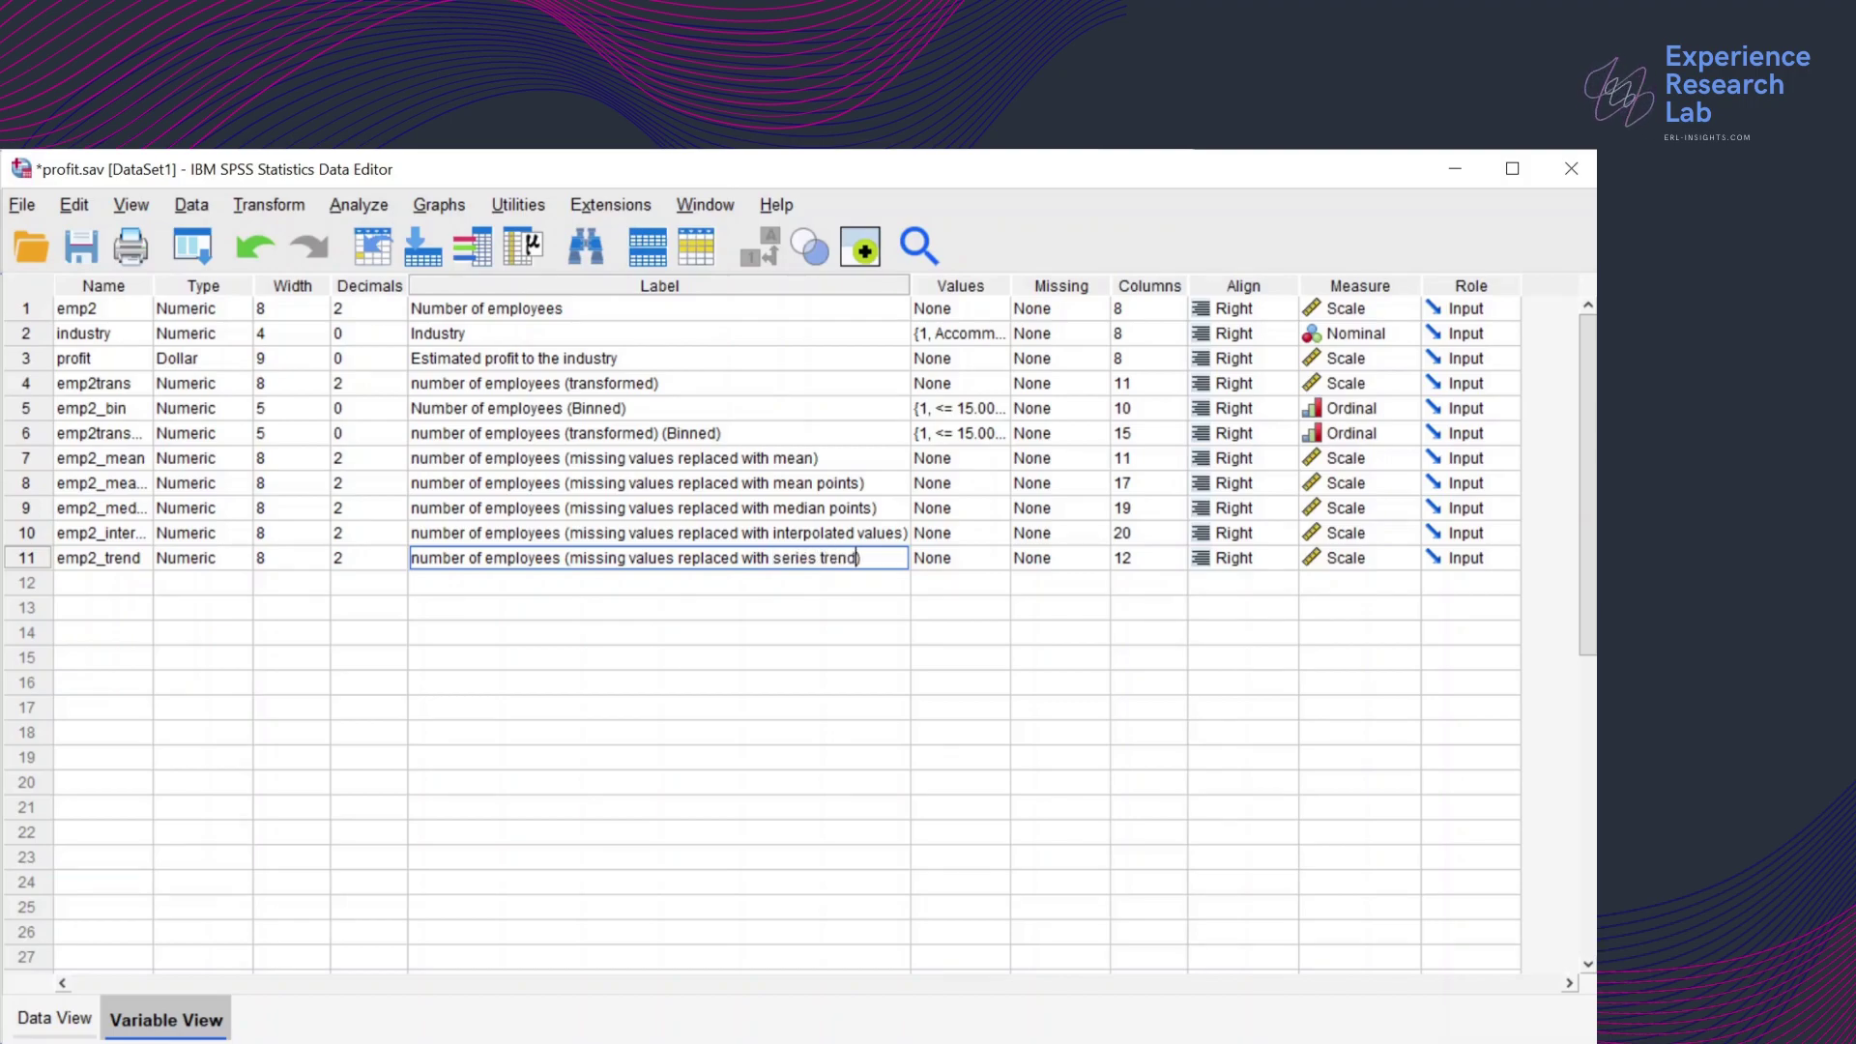
Return to the data values and sort the cases in ascending order by emp2_trend
{"action": "left_click", "coordinate": [55, 1018]}
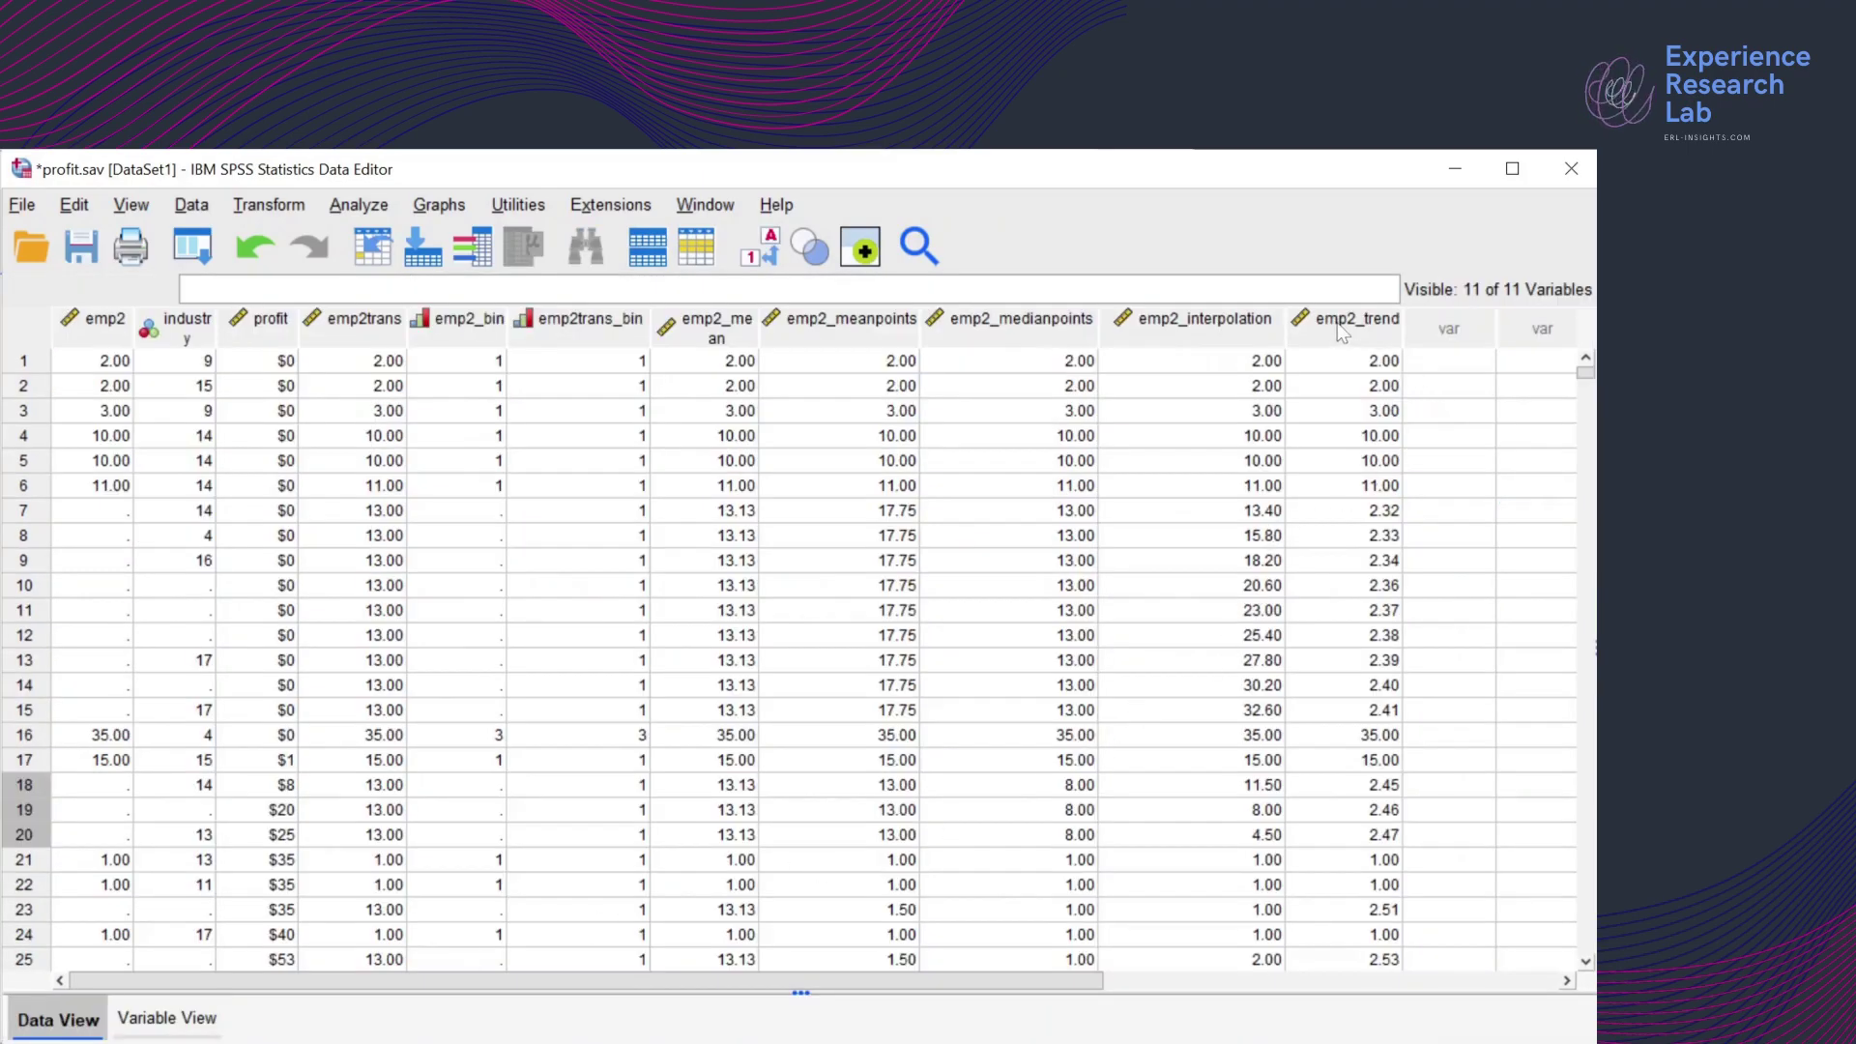
{"action": "mouse_move", "coordinate": [1342, 332]}
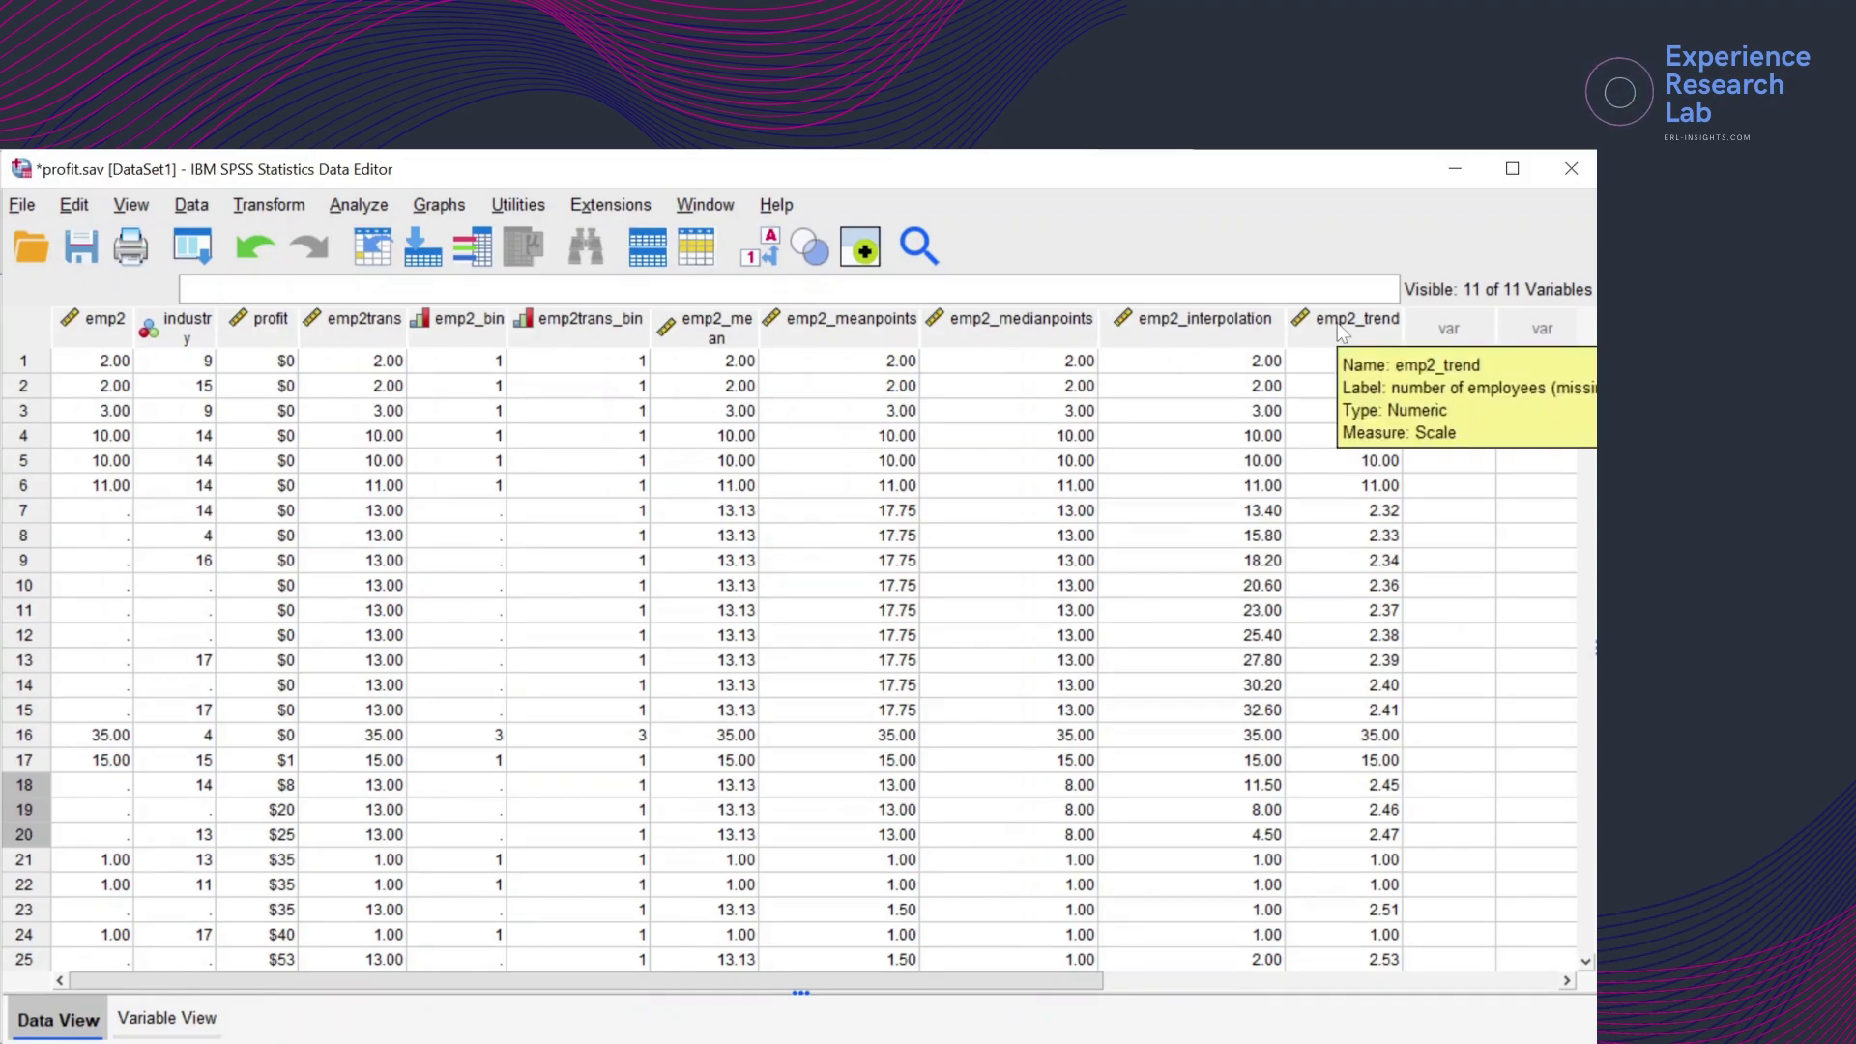
{"action": "right_click", "coordinate": [1340, 327]}
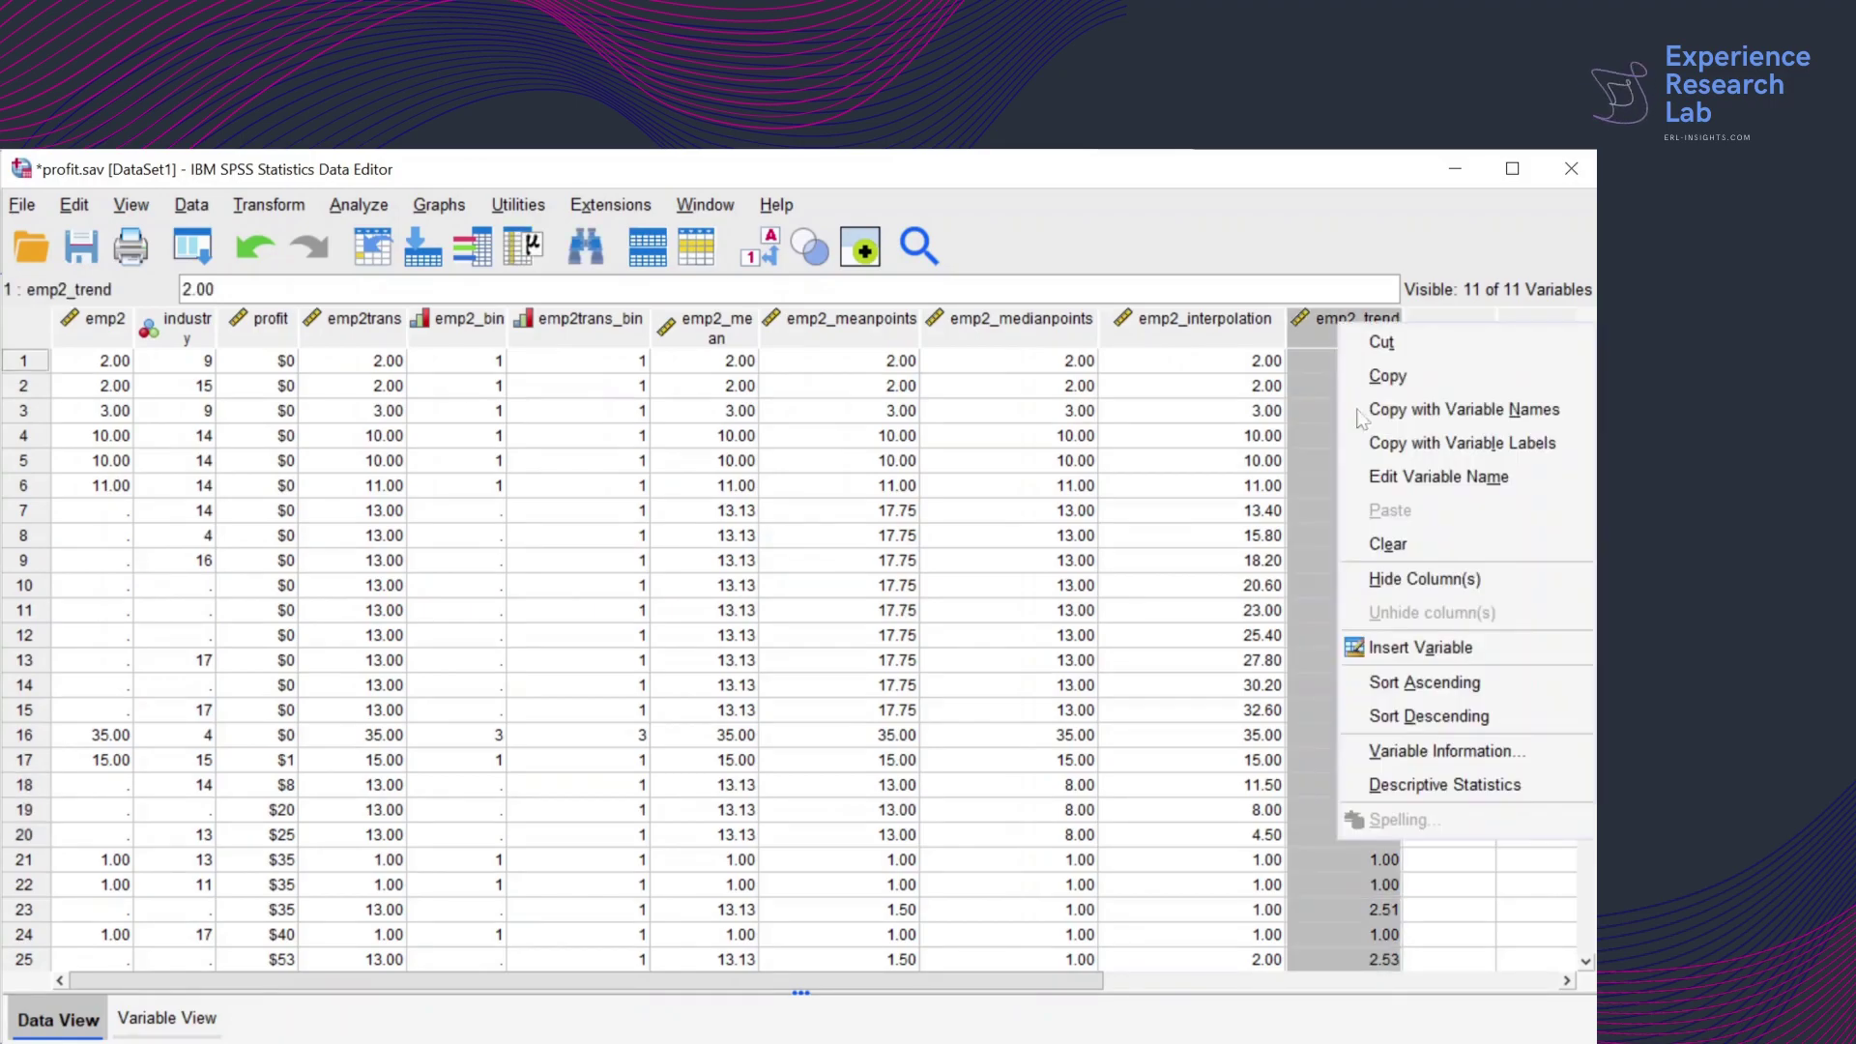
{"action": "left_click", "coordinate": [1424, 682]}
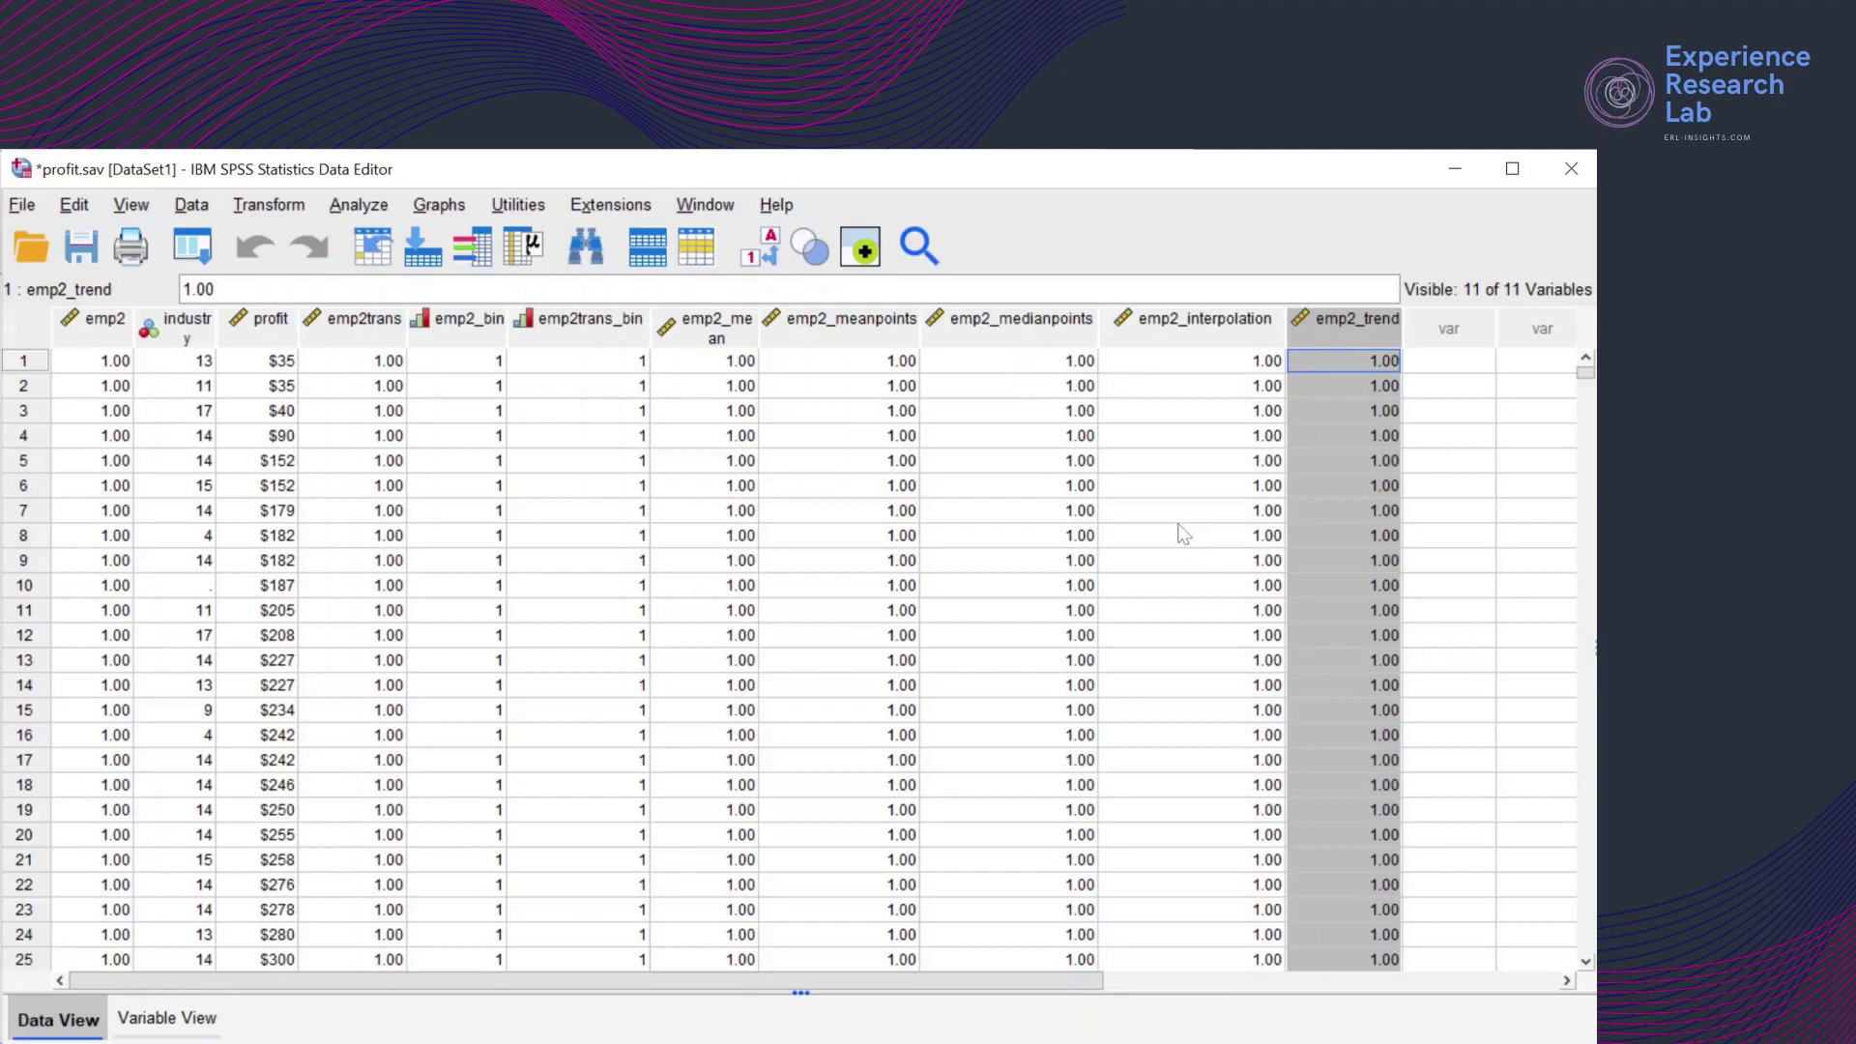
Locate the first block of cases with missing emp2 values and select rows 249 to 288
{"action": "scroll", "coordinate": [1157, 652], "scroll_direction": "down", "scroll_amount": 10}
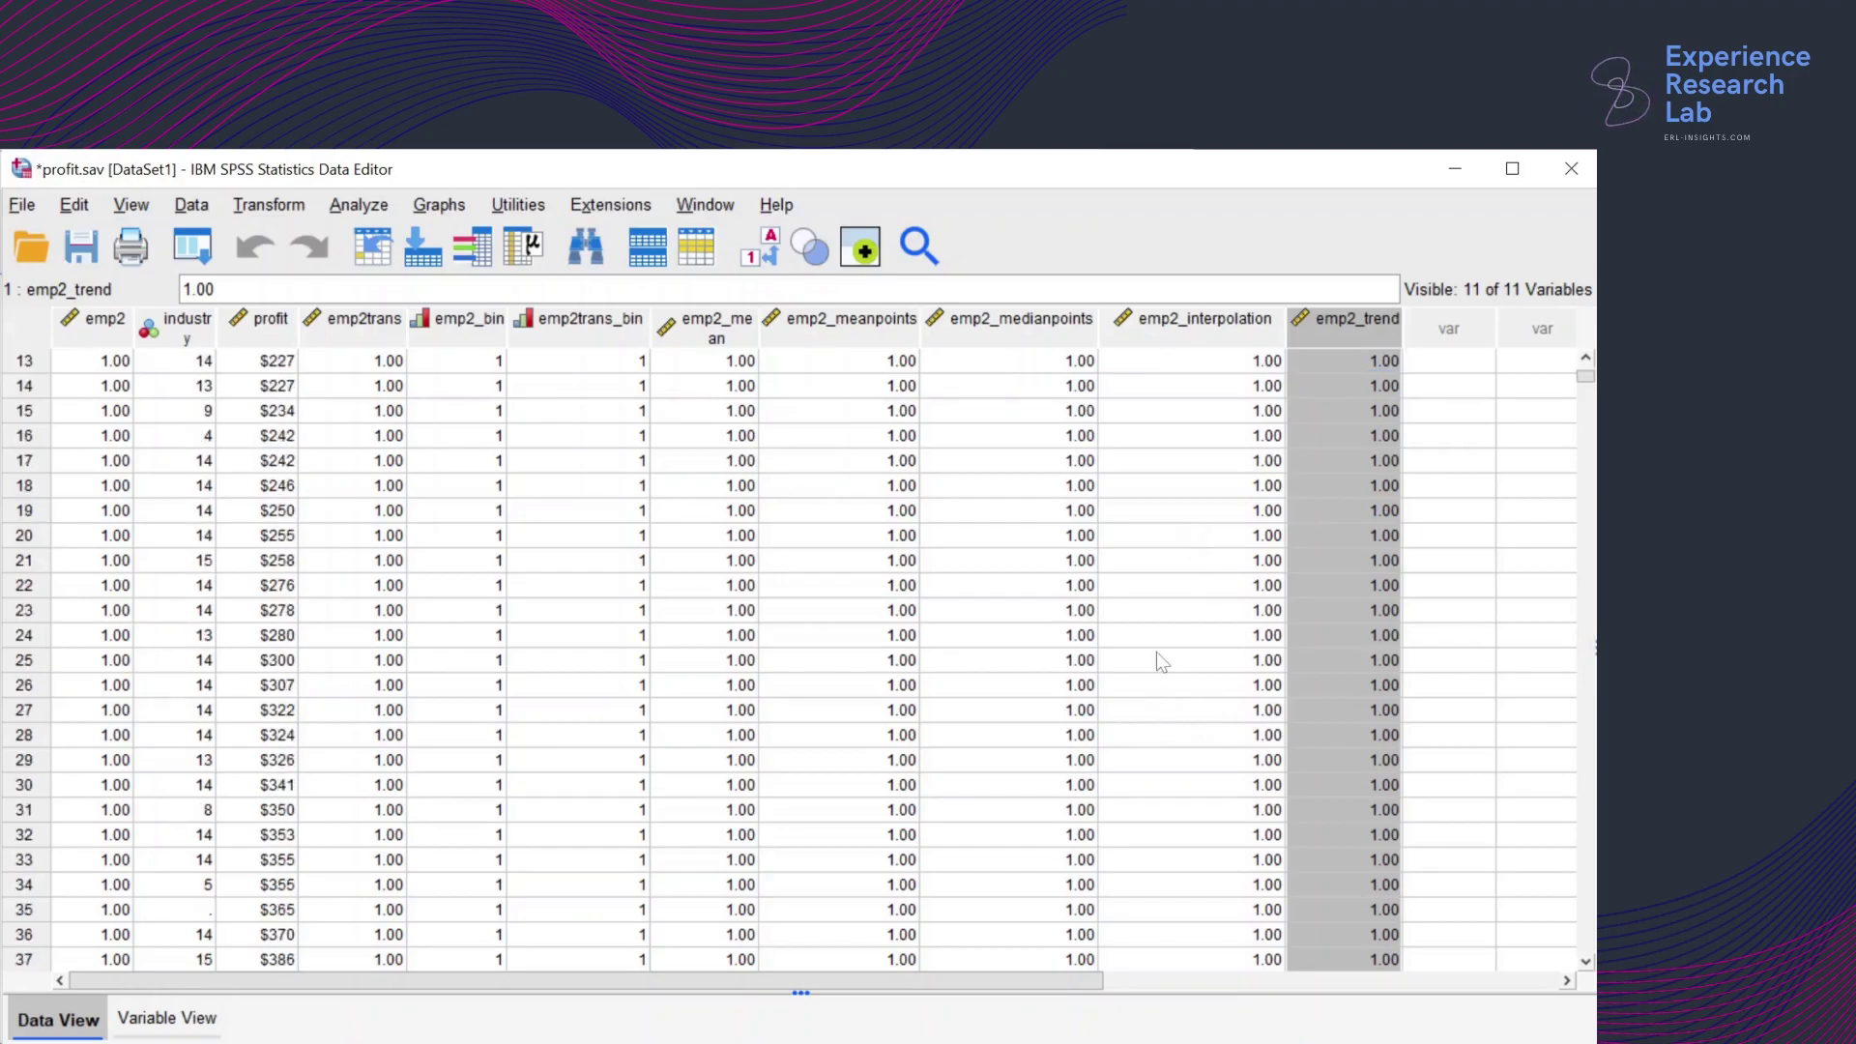
{"action": "scroll", "coordinate": [1157, 653], "scroll_direction": "down", "scroll_amount": 20}
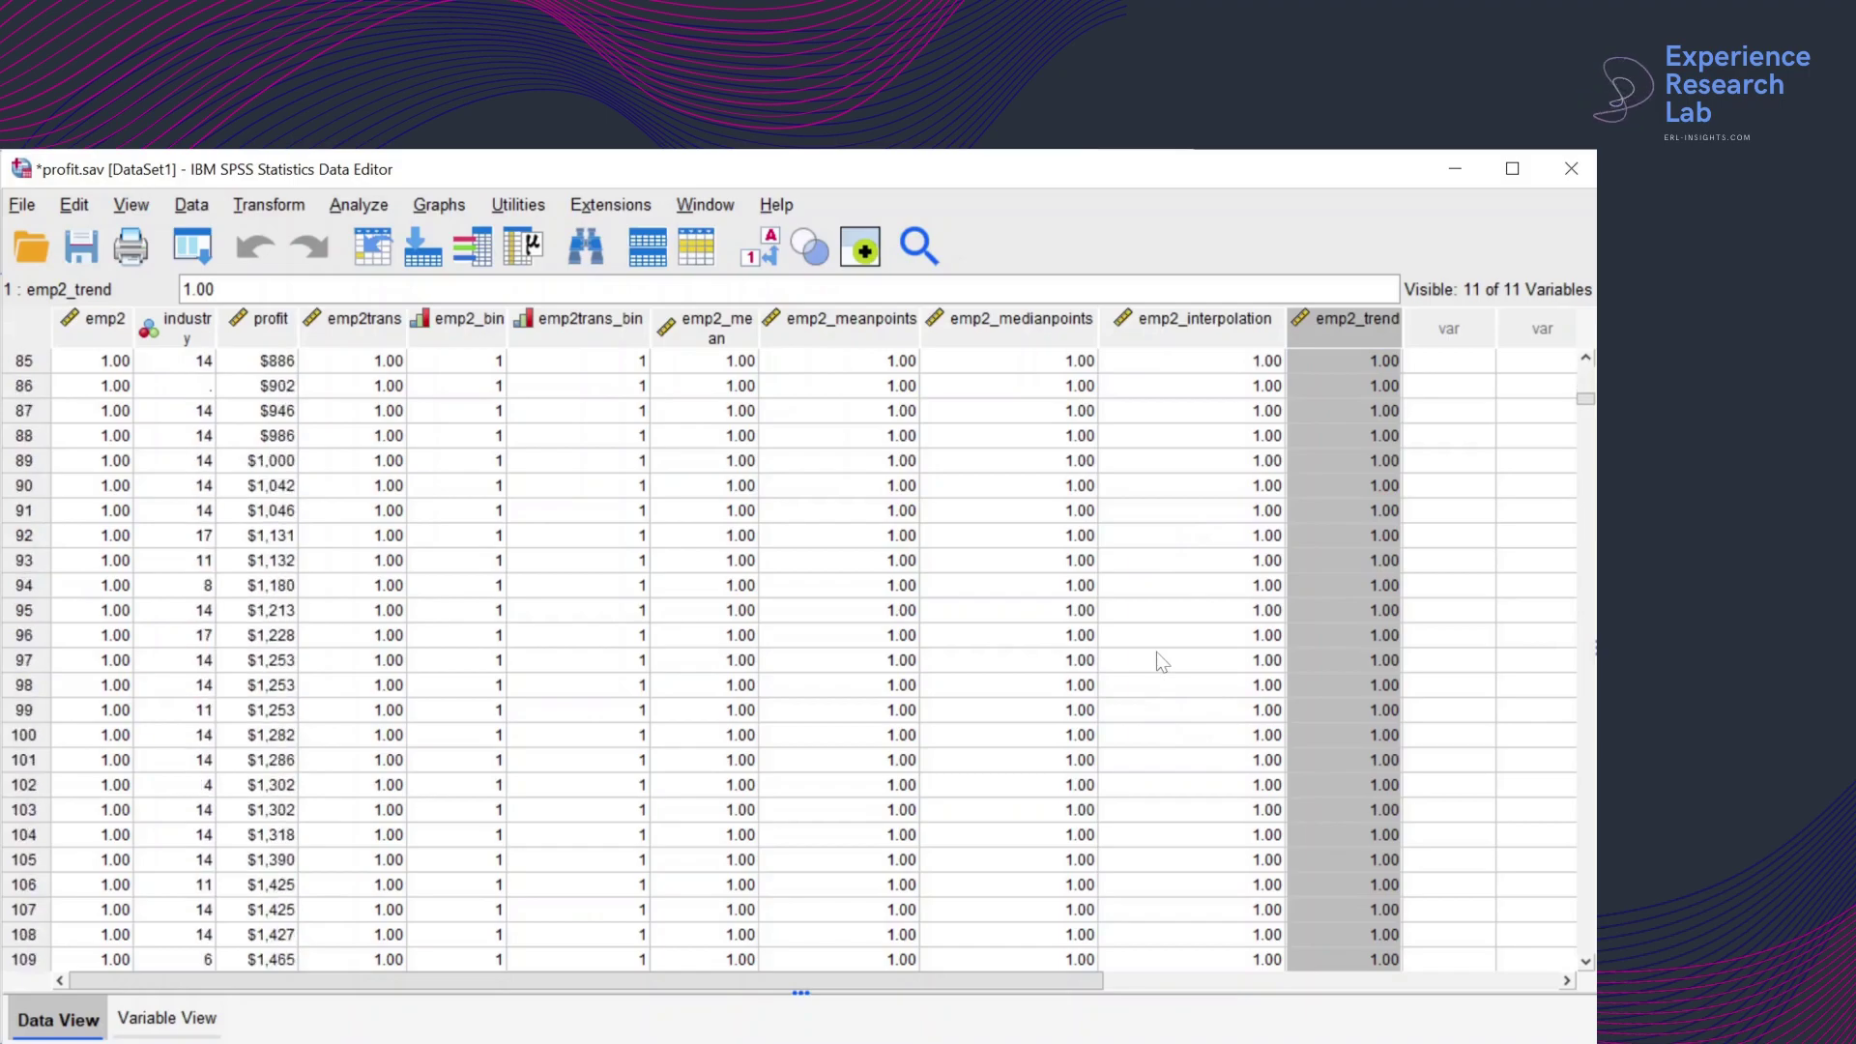
{"action": "scroll", "coordinate": [1157, 661], "scroll_direction": "down", "scroll_amount": 20}
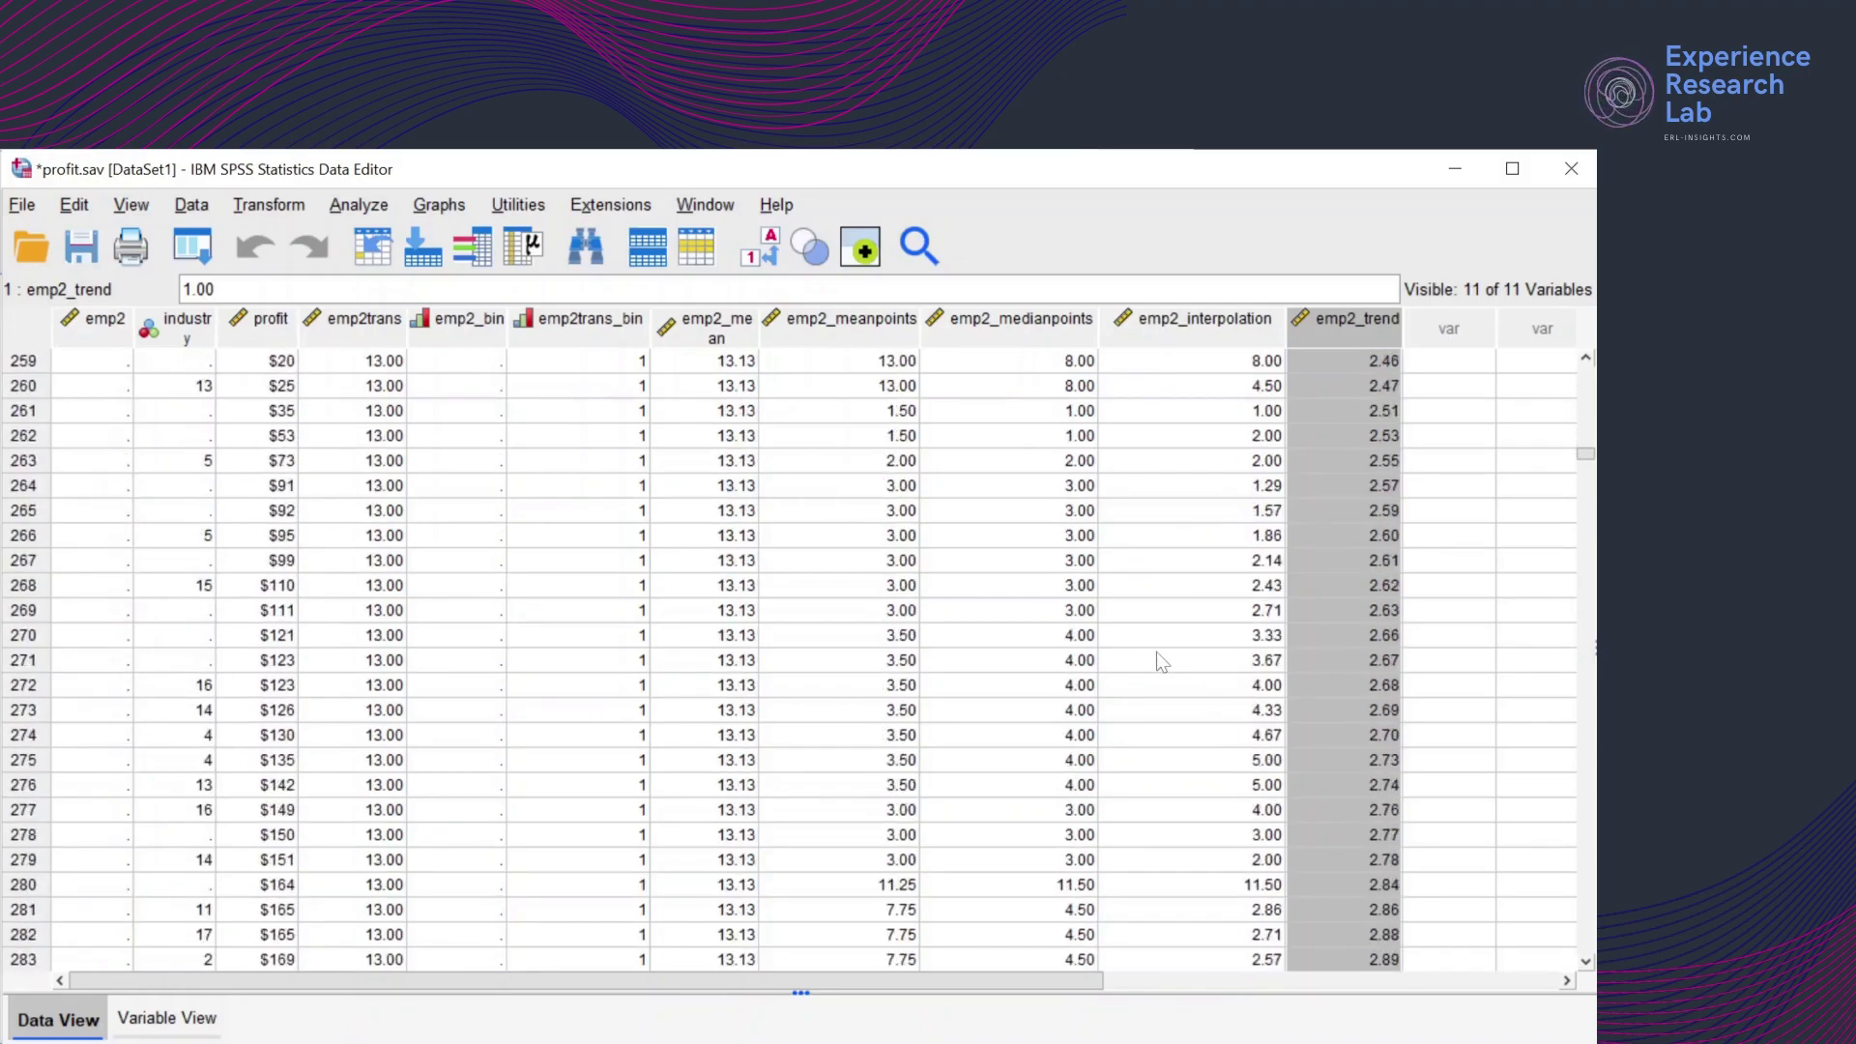
{"action": "scroll", "coordinate": [1162, 663], "scroll_direction": "up", "scroll_amount": 6}
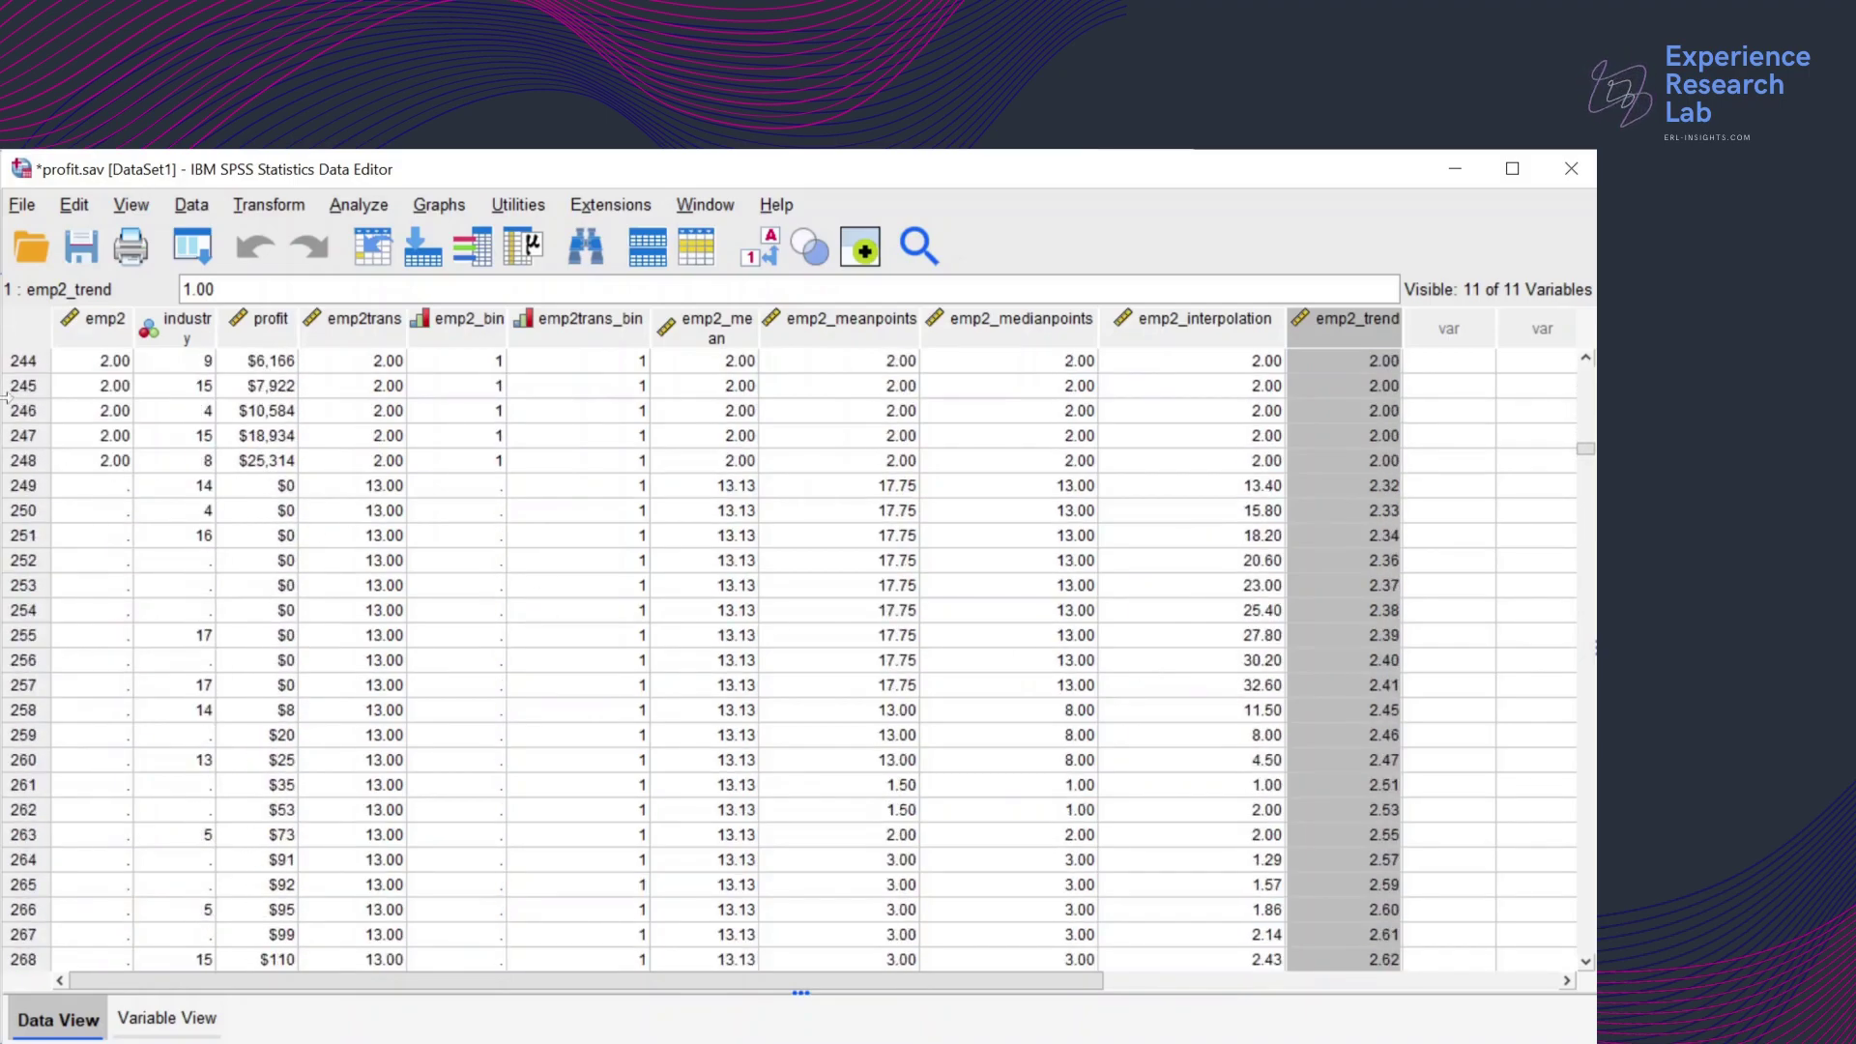
{"action": "left_click", "coordinate": [29, 493]}
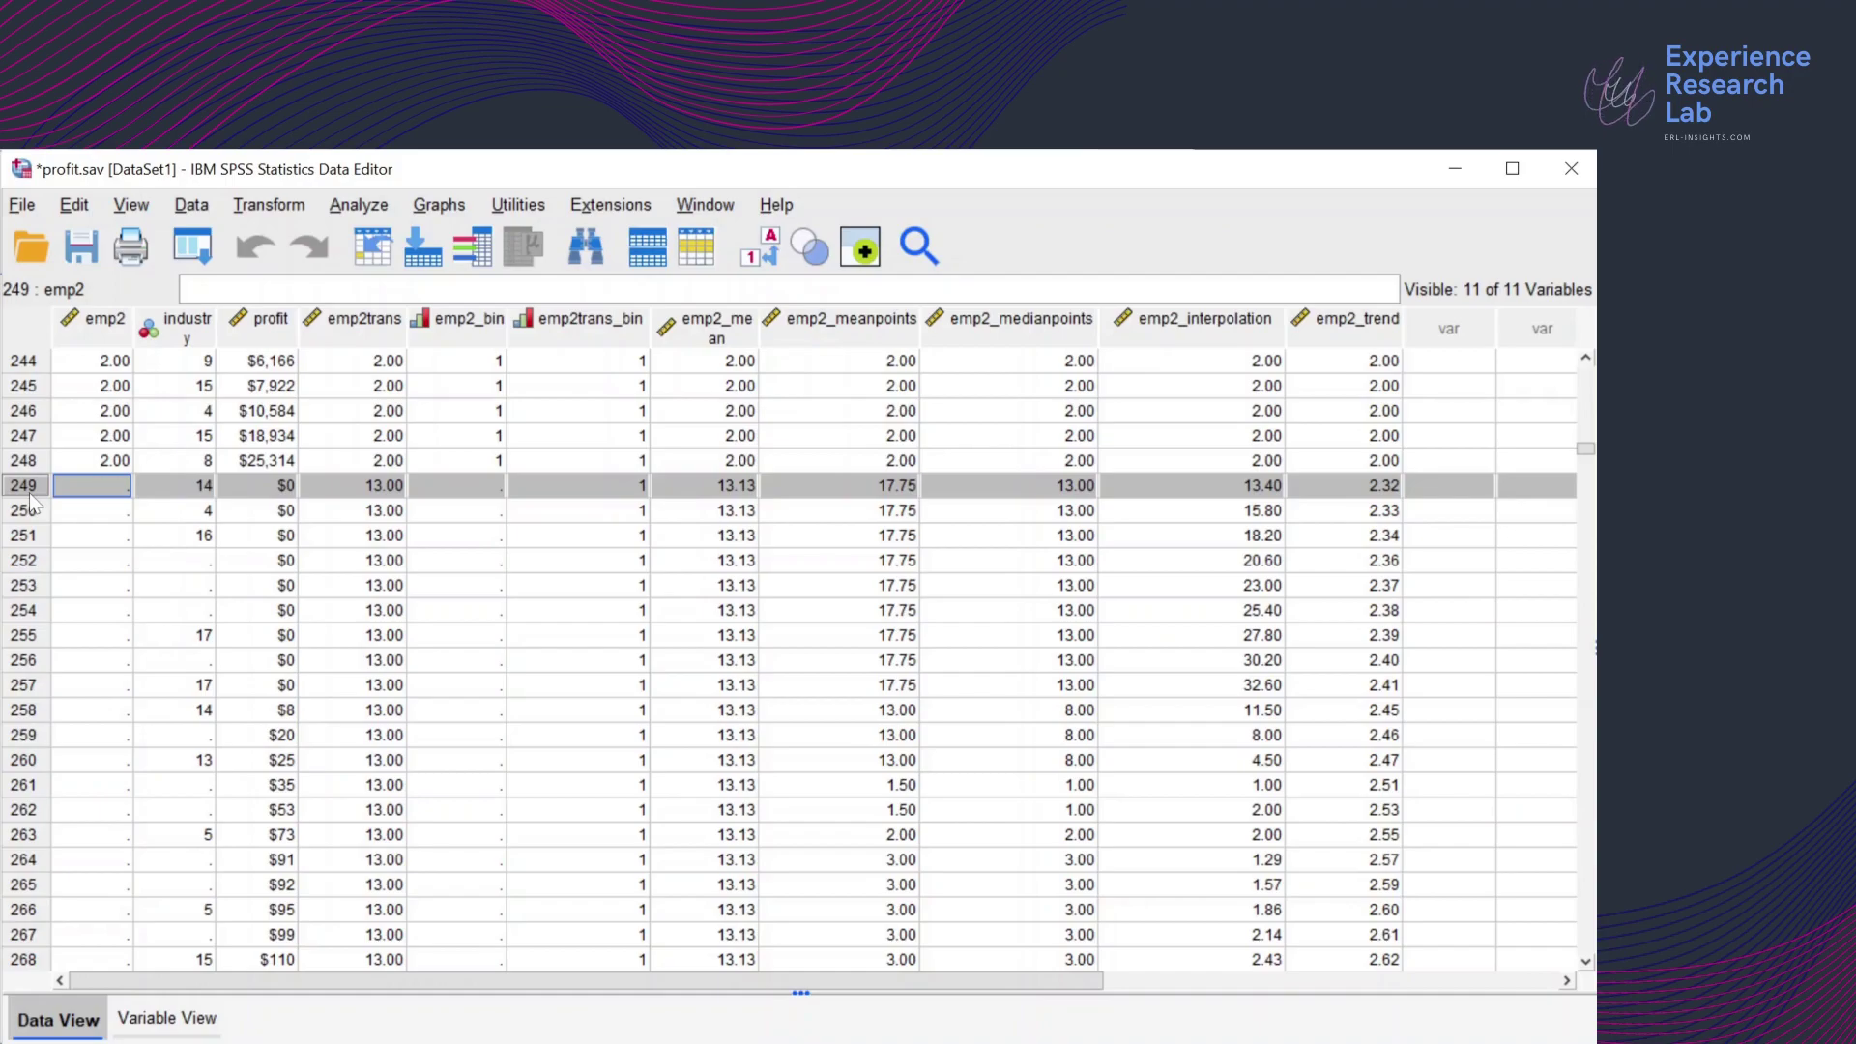
{"action": "scroll", "coordinate": [29, 502], "scroll_direction": "down", "scroll_amount": 10}
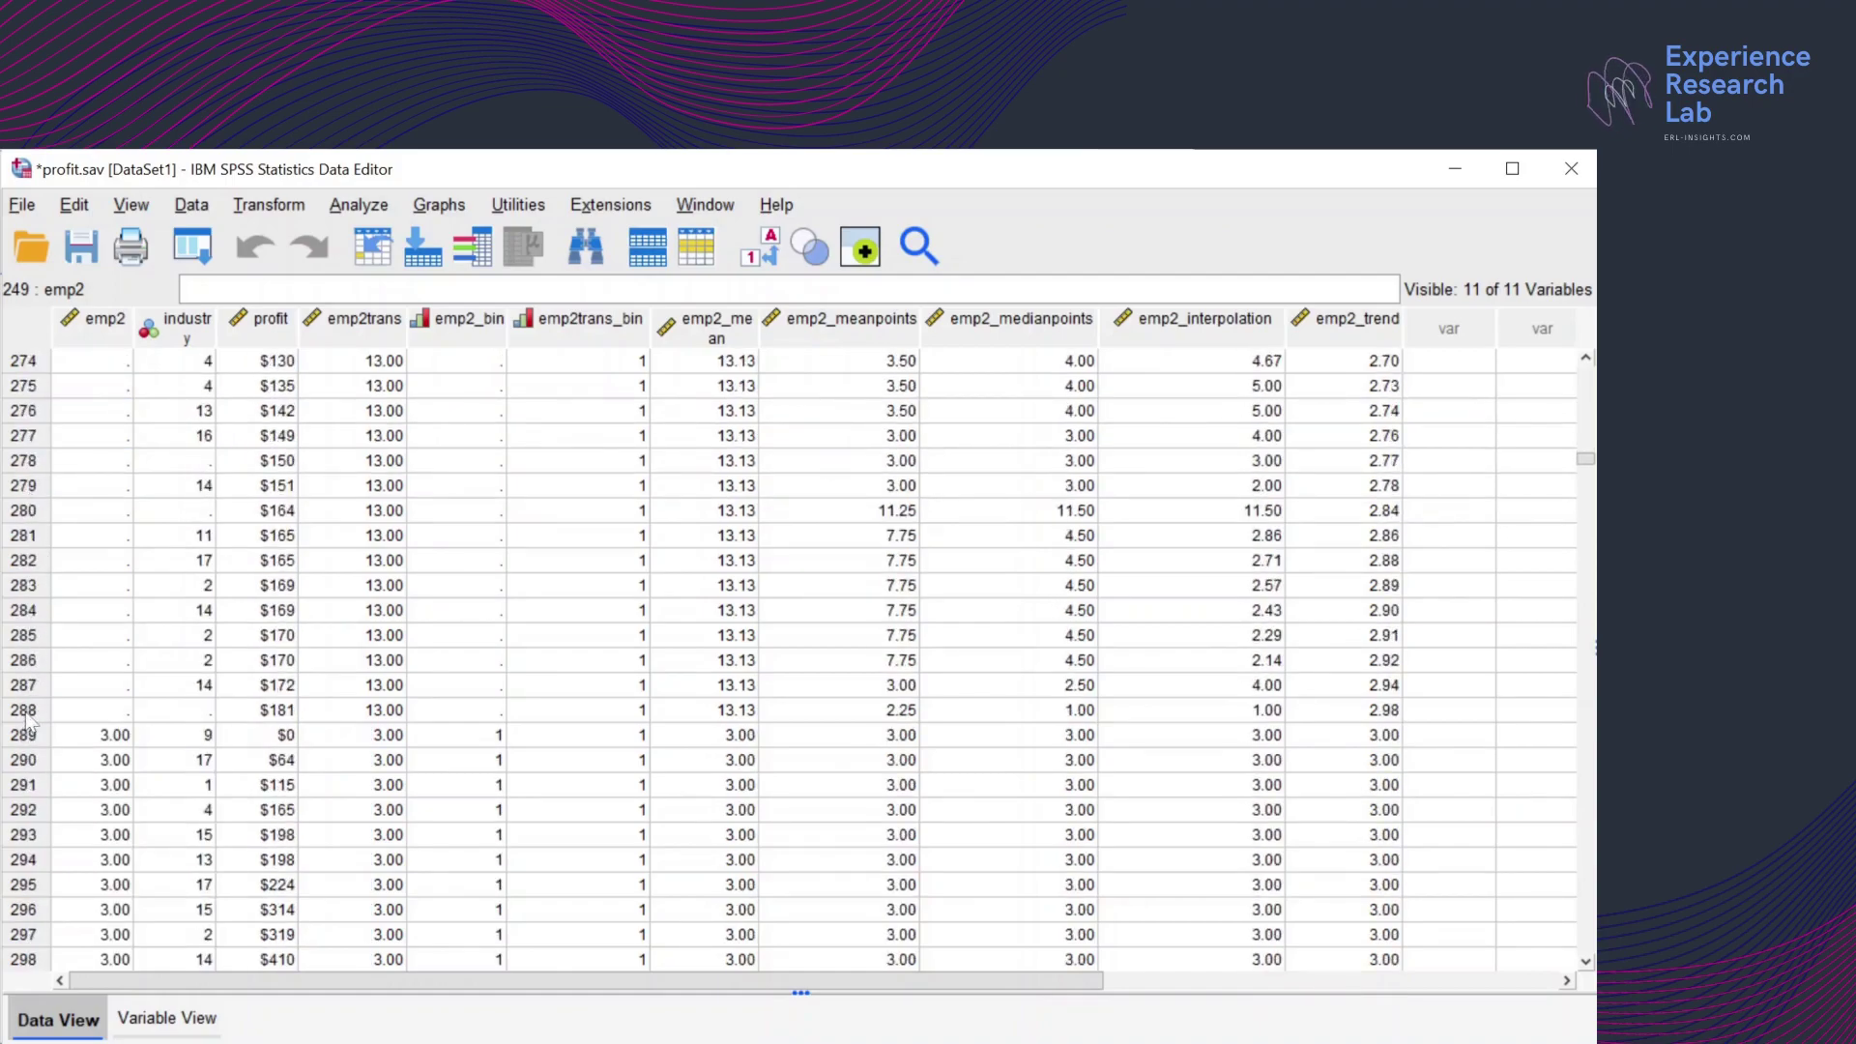
{"action": "scroll", "coordinate": [27, 721], "scroll_direction": "up", "scroll_amount": 9}
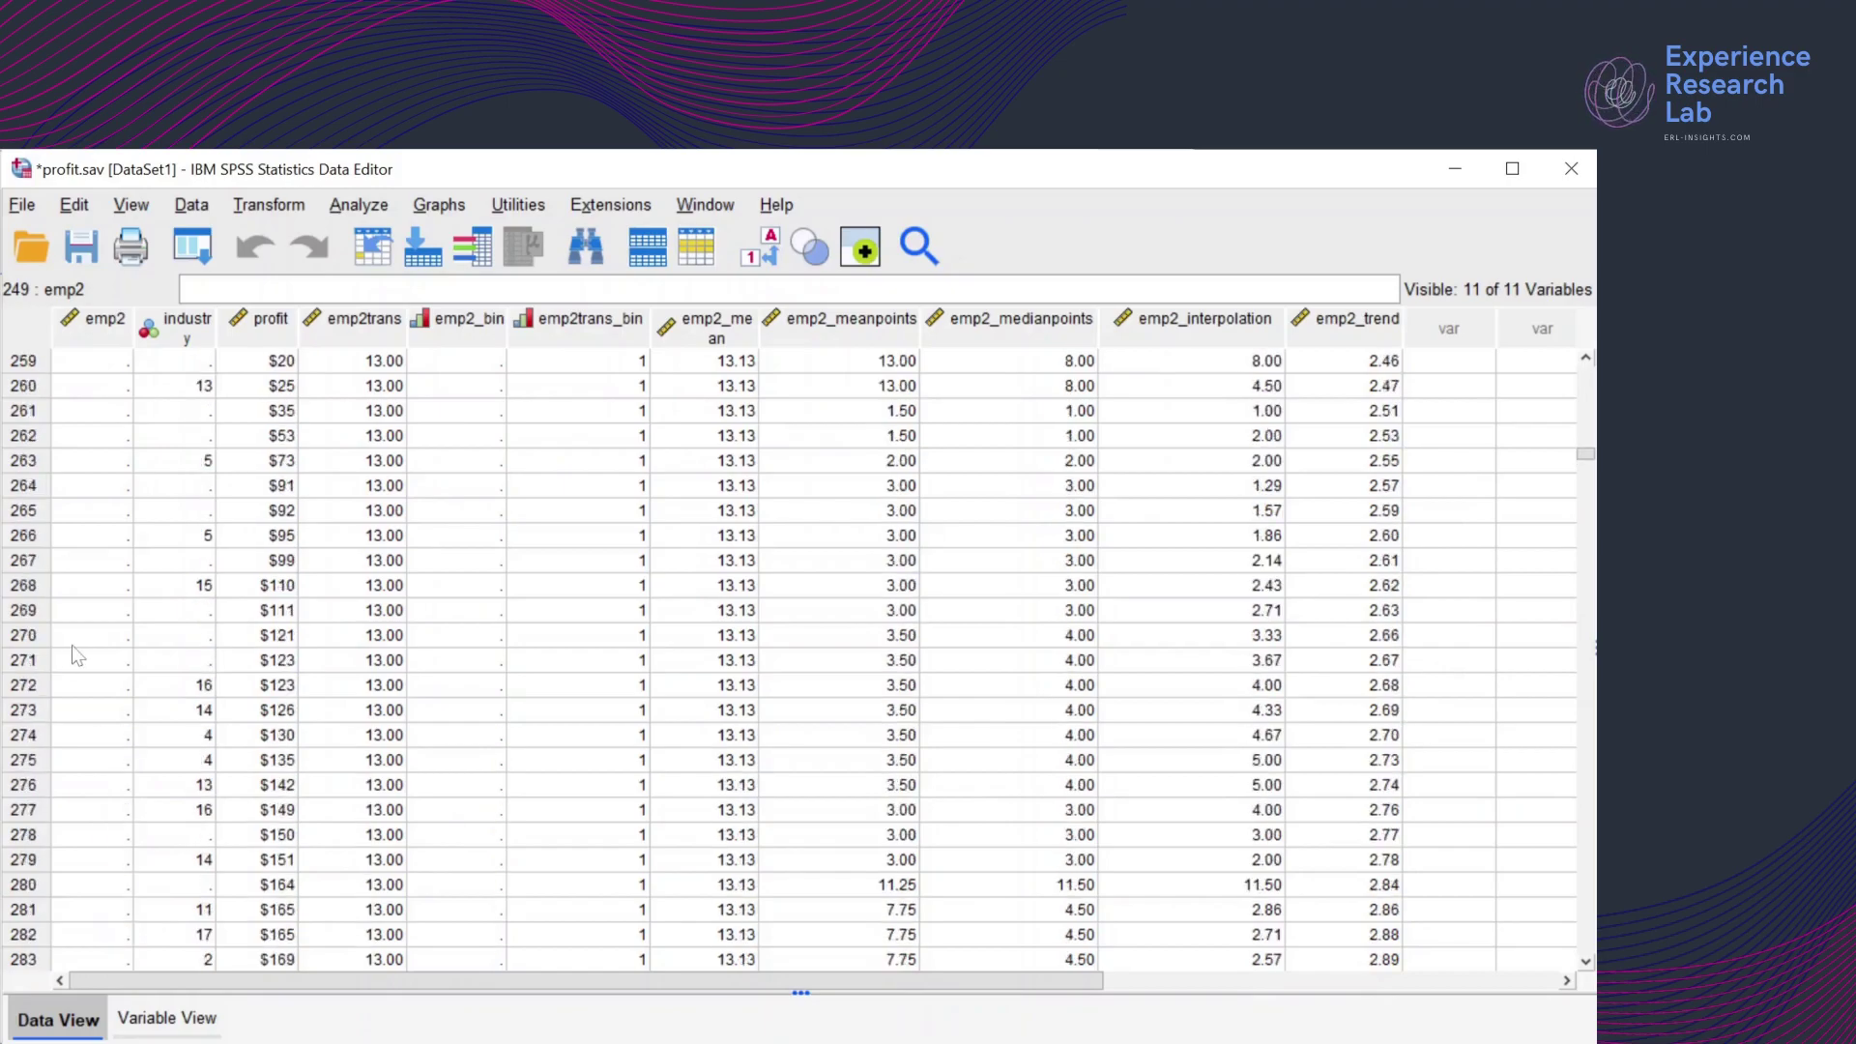
{"action": "scroll", "coordinate": [132, 673], "scroll_direction": "down", "scroll_amount": 8}
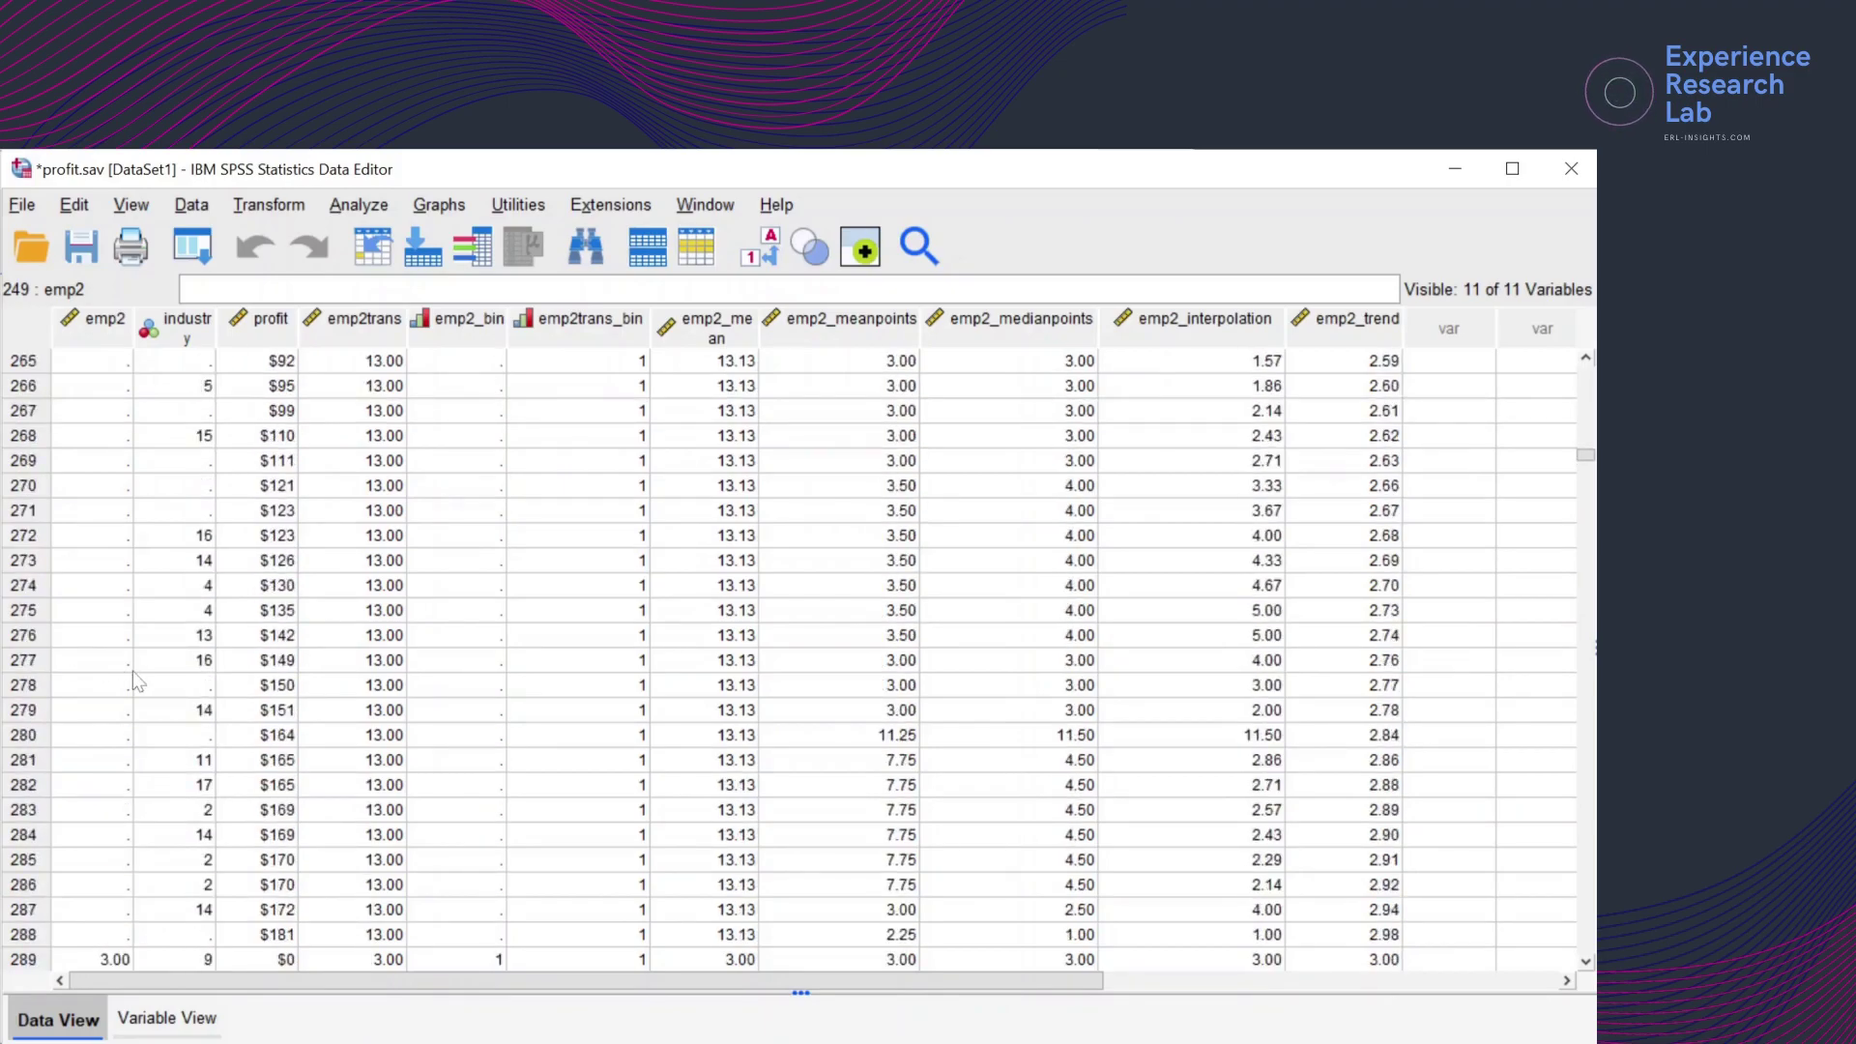
{"action": "left_click", "coordinate": [31, 778], "text": "shift"}
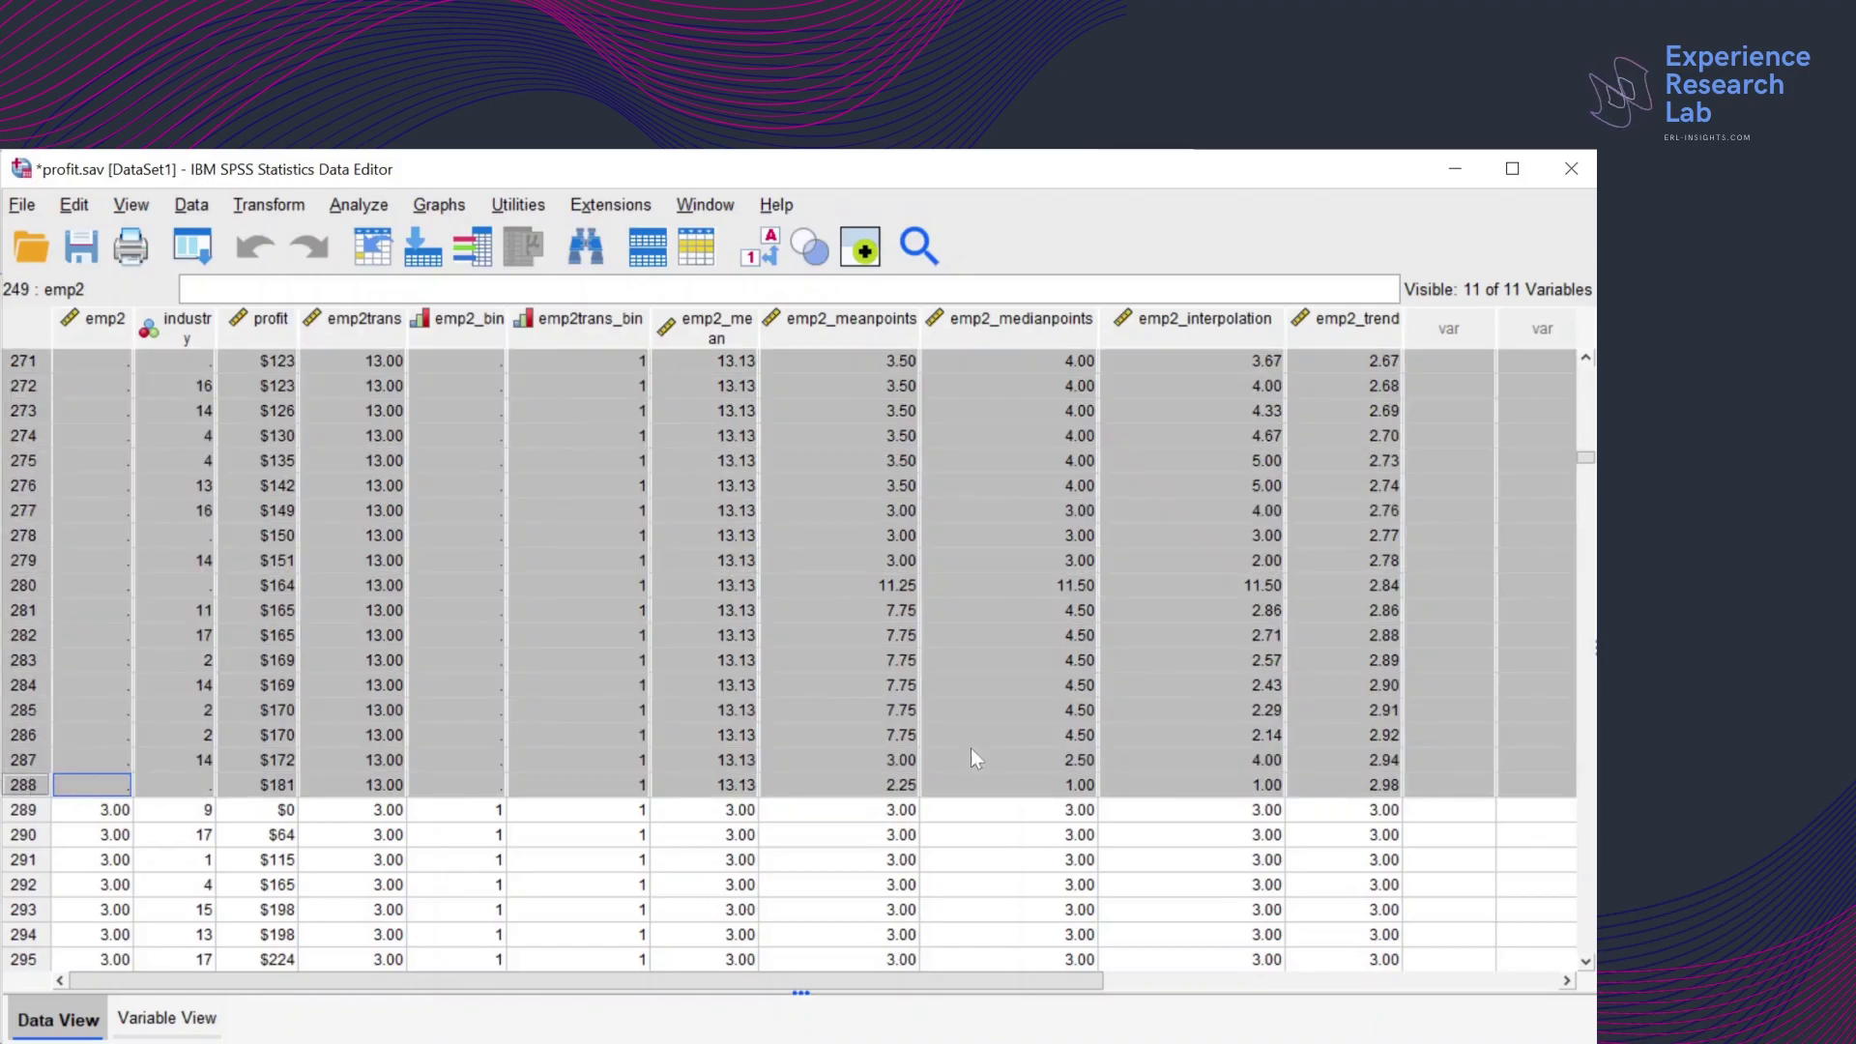
Examine the emp2_trend replacement values across rows 249 to 288 and compare them with the neighbouring rows before and after
{"action": "scroll", "coordinate": [1210, 694], "scroll_direction": "up", "scroll_amount": 6}
{"action": "scroll", "coordinate": [1211, 694], "scroll_direction": "up", "scroll_amount": 3}
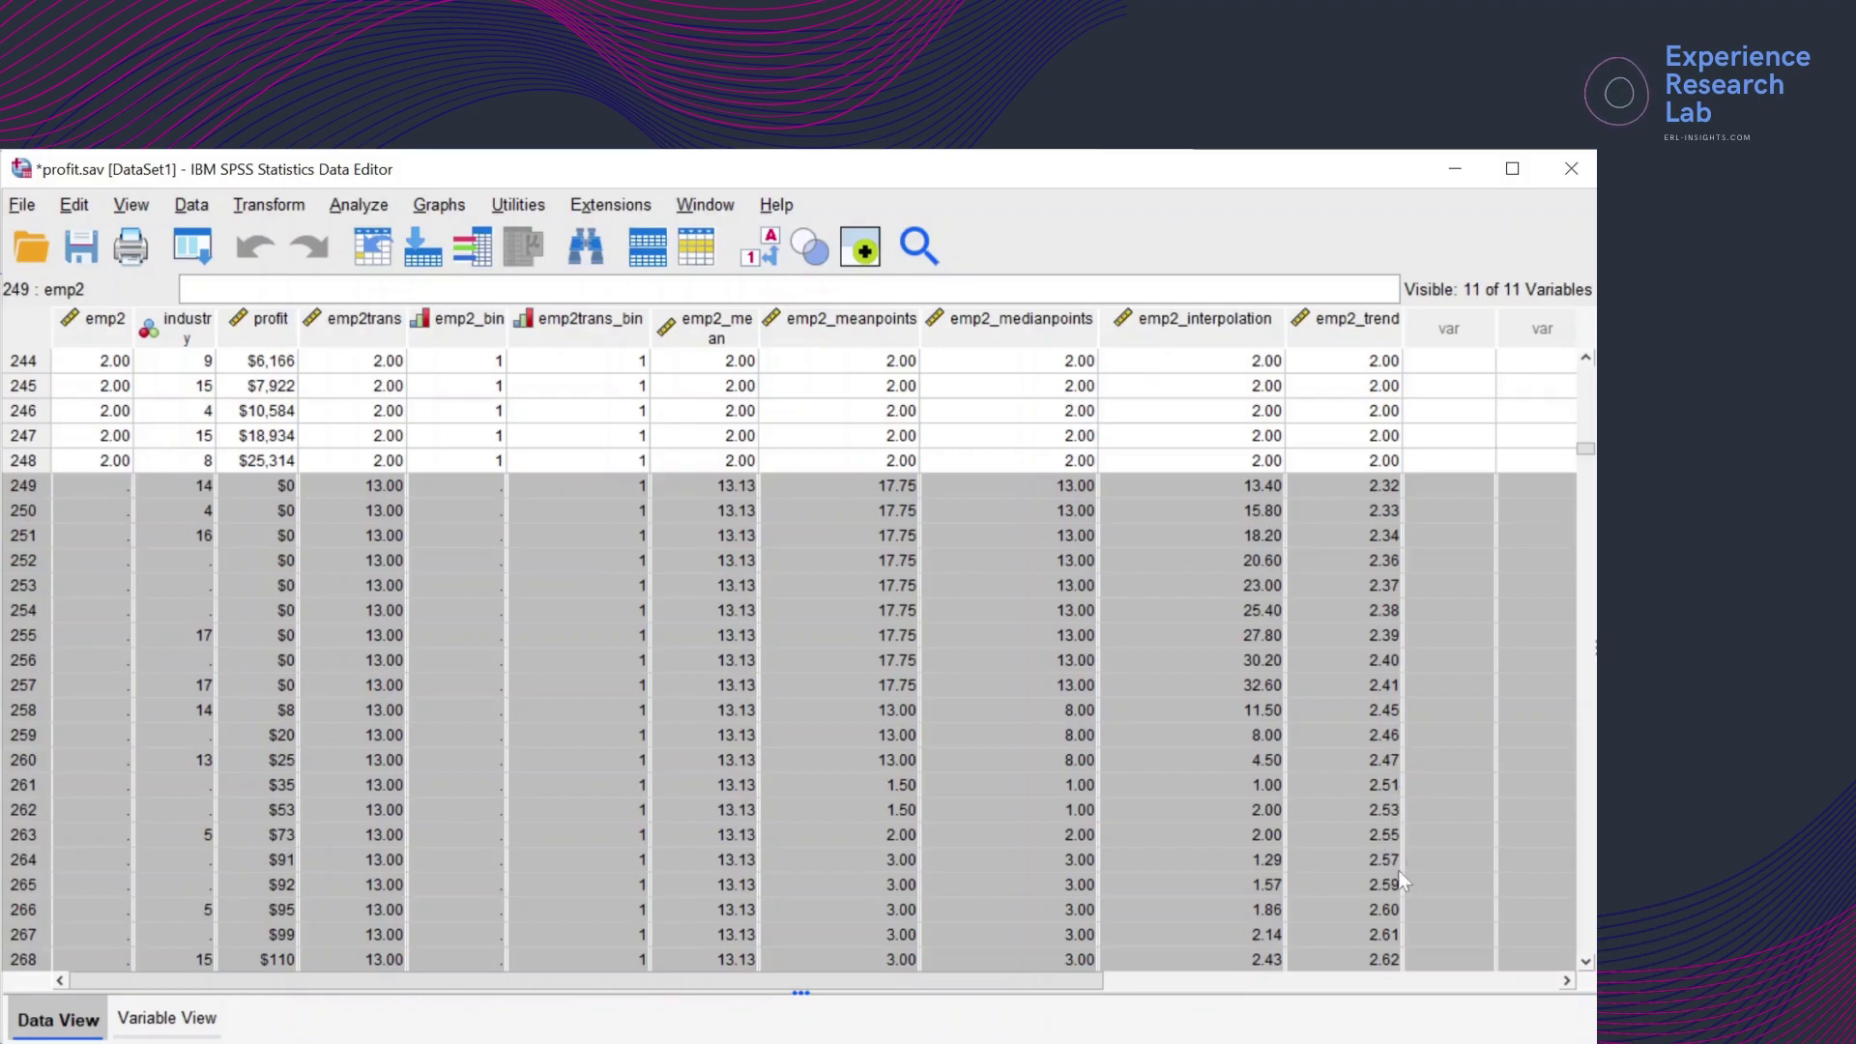
{"action": "scroll", "coordinate": [1388, 888], "scroll_direction": "down", "scroll_amount": 1}
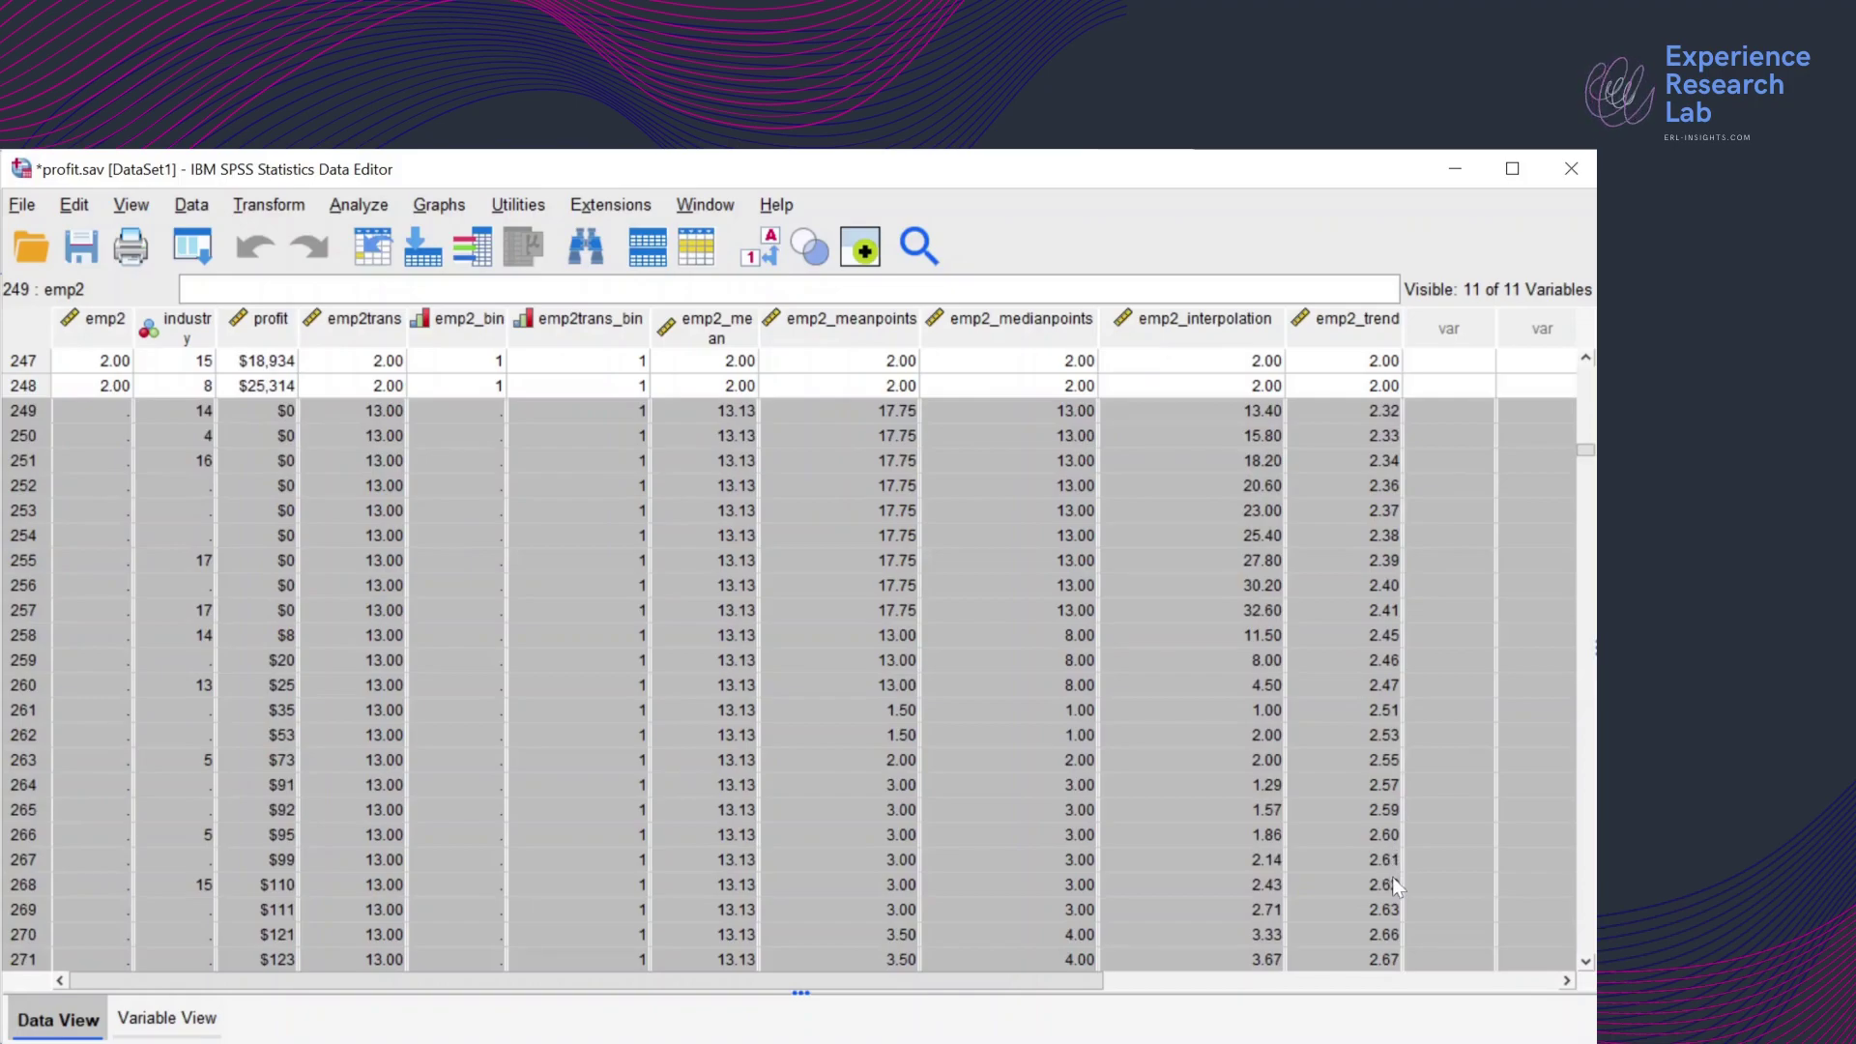
{"action": "scroll", "coordinate": [1396, 888], "scroll_direction": "down", "scroll_amount": 2}
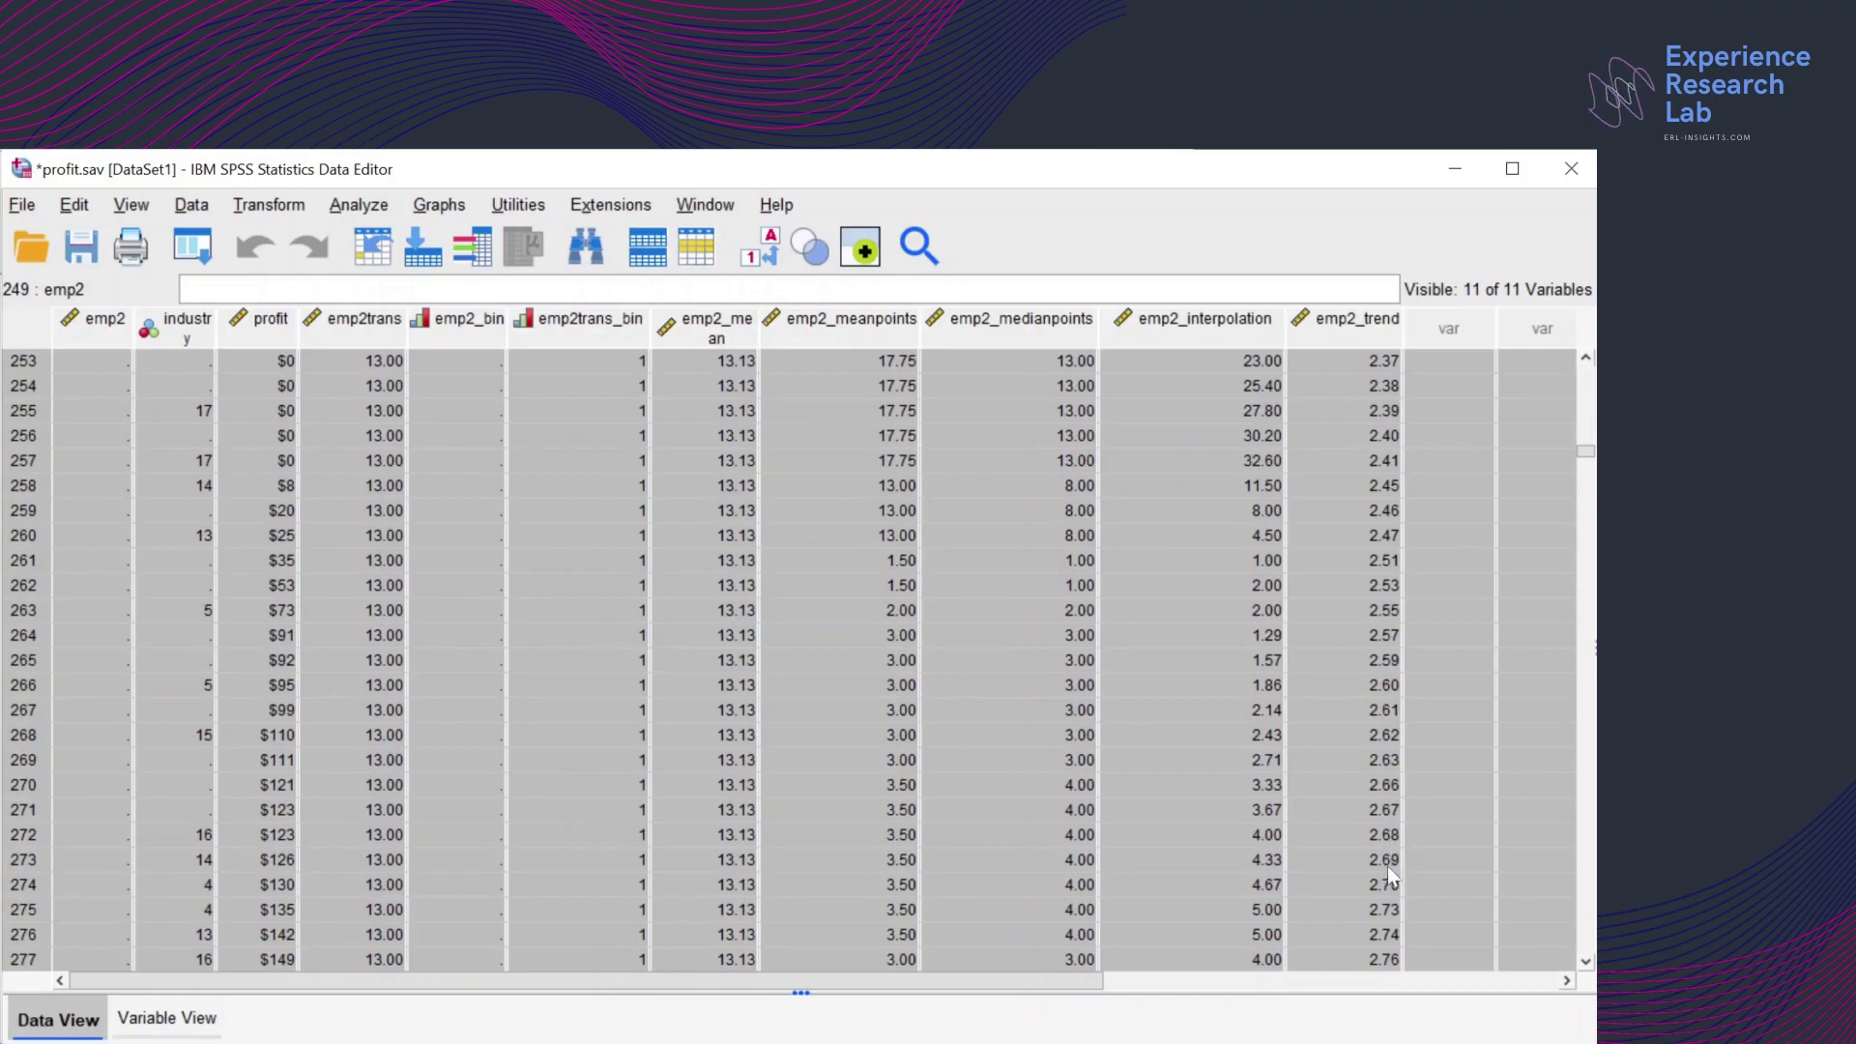
{"action": "scroll", "coordinate": [1395, 885], "scroll_direction": "down", "scroll_amount": 1}
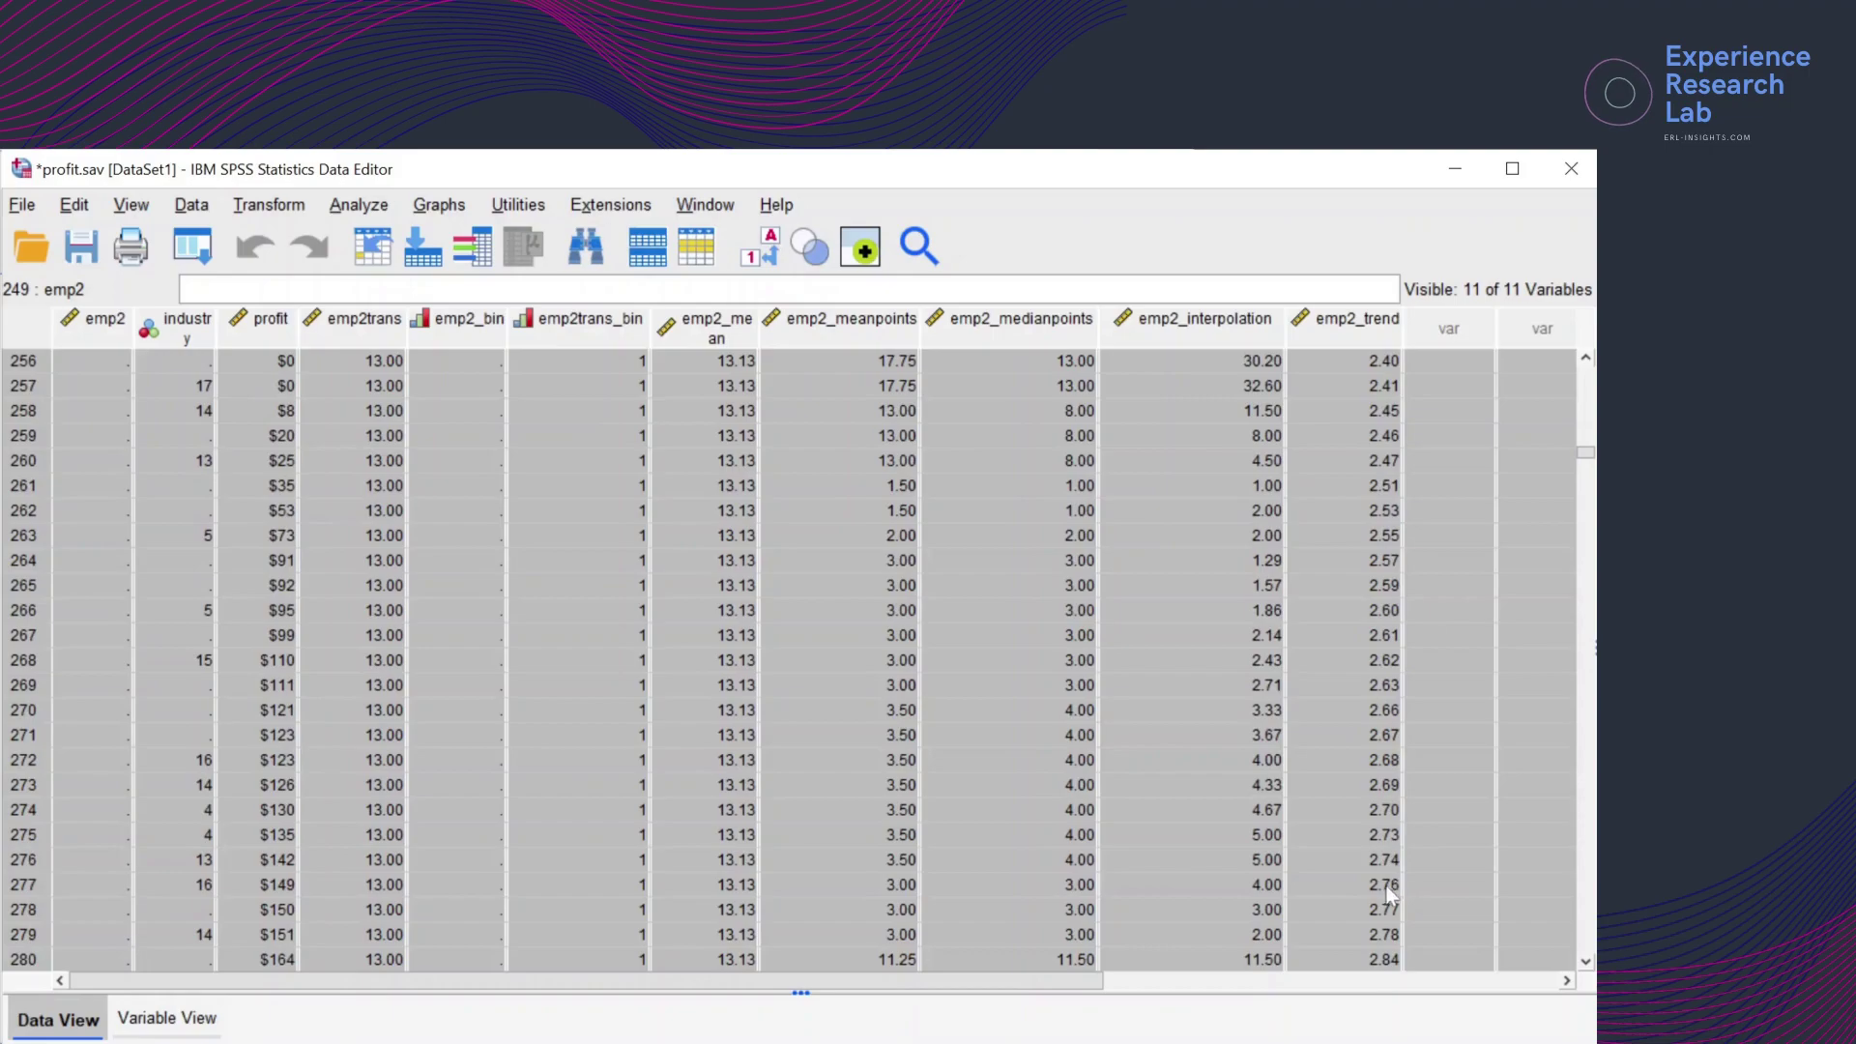
{"action": "scroll", "coordinate": [1409, 887], "scroll_direction": "down", "scroll_amount": 2}
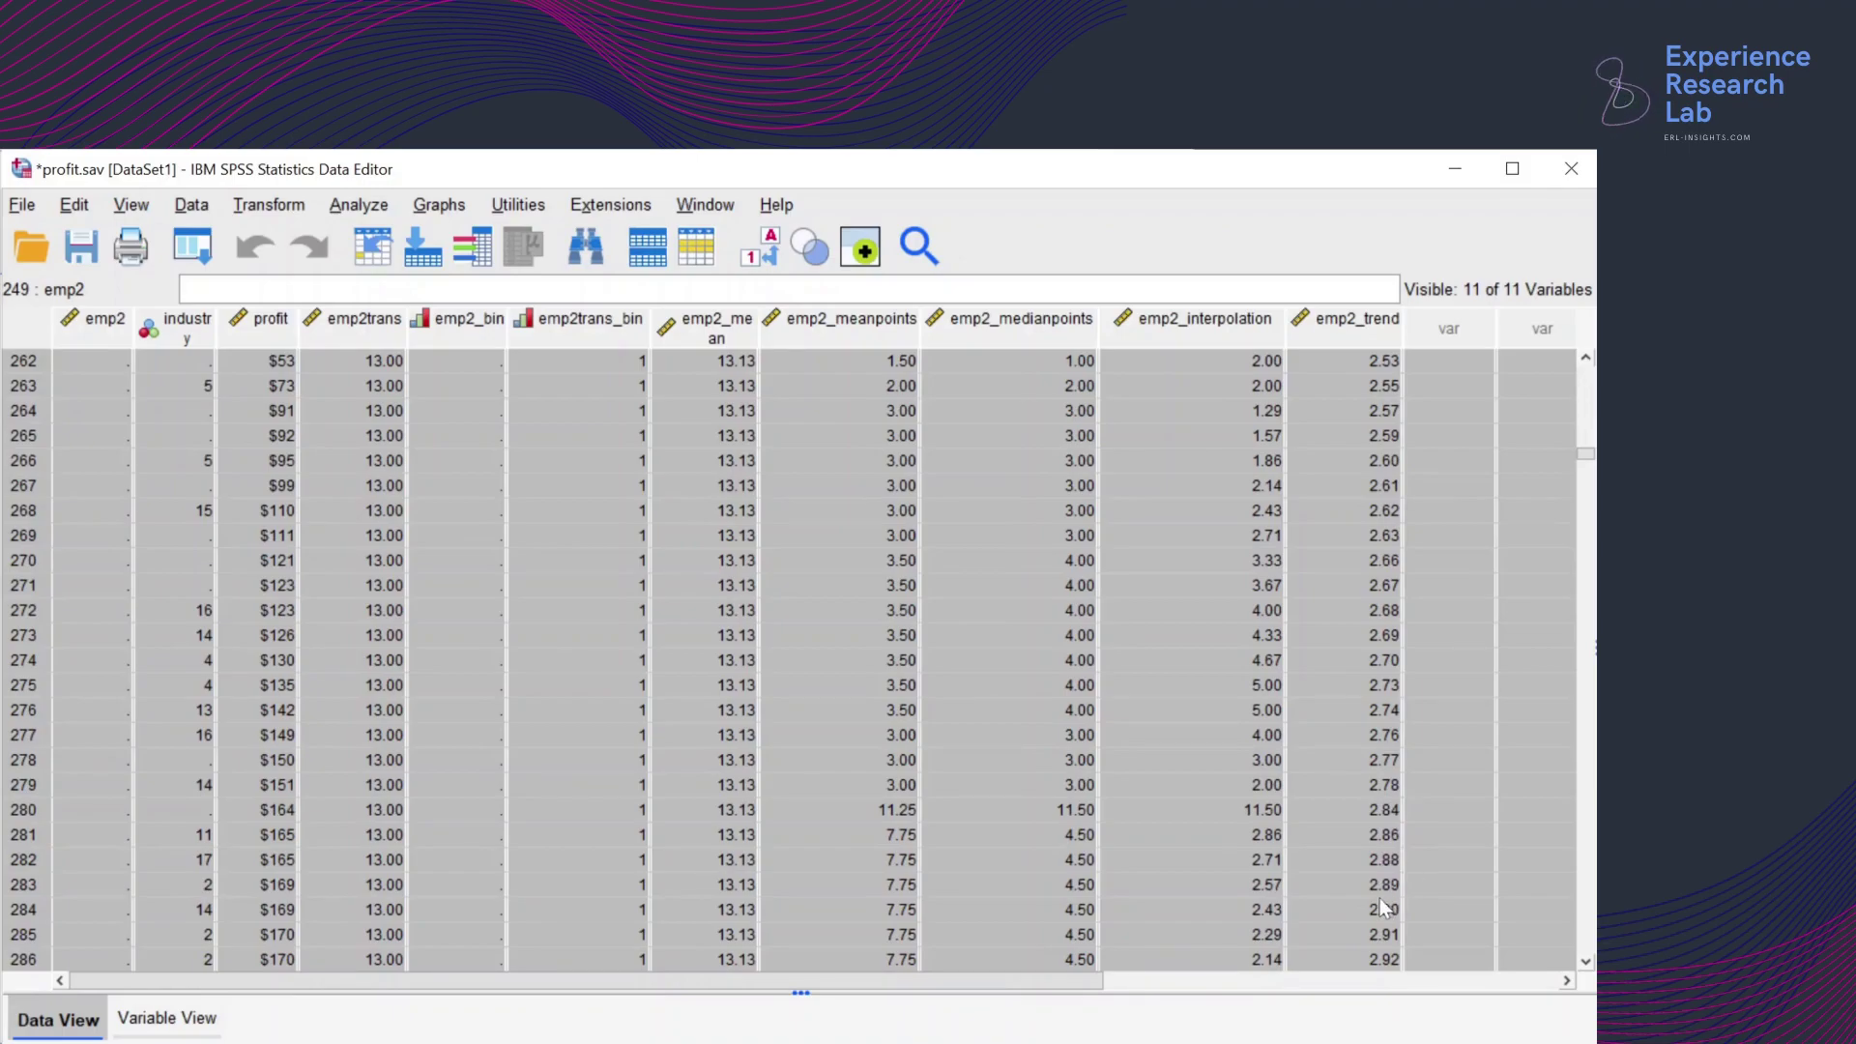
{"action": "scroll", "coordinate": [1409, 905], "scroll_direction": "down", "scroll_amount": 1}
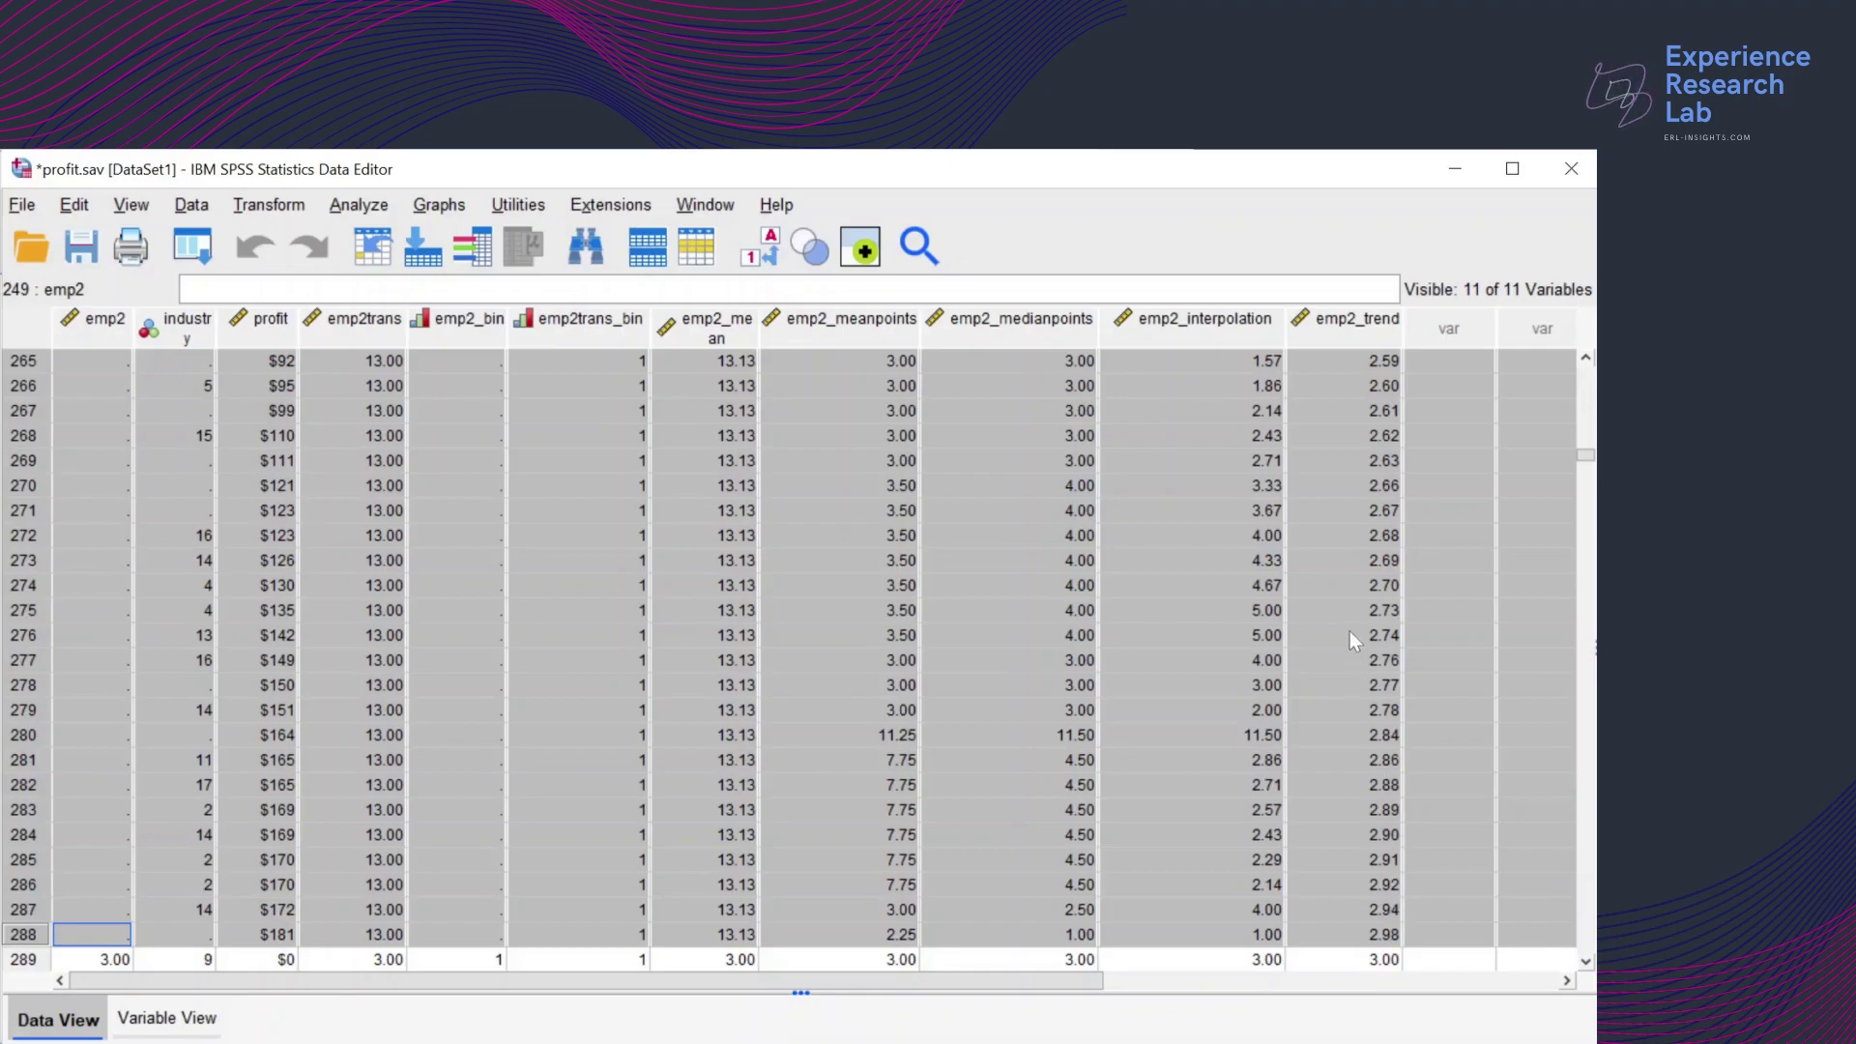
{"action": "scroll", "coordinate": [1349, 630], "scroll_direction": "up", "scroll_amount": 3}
{"action": "scroll", "coordinate": [1349, 631], "scroll_direction": "up", "scroll_amount": 4}
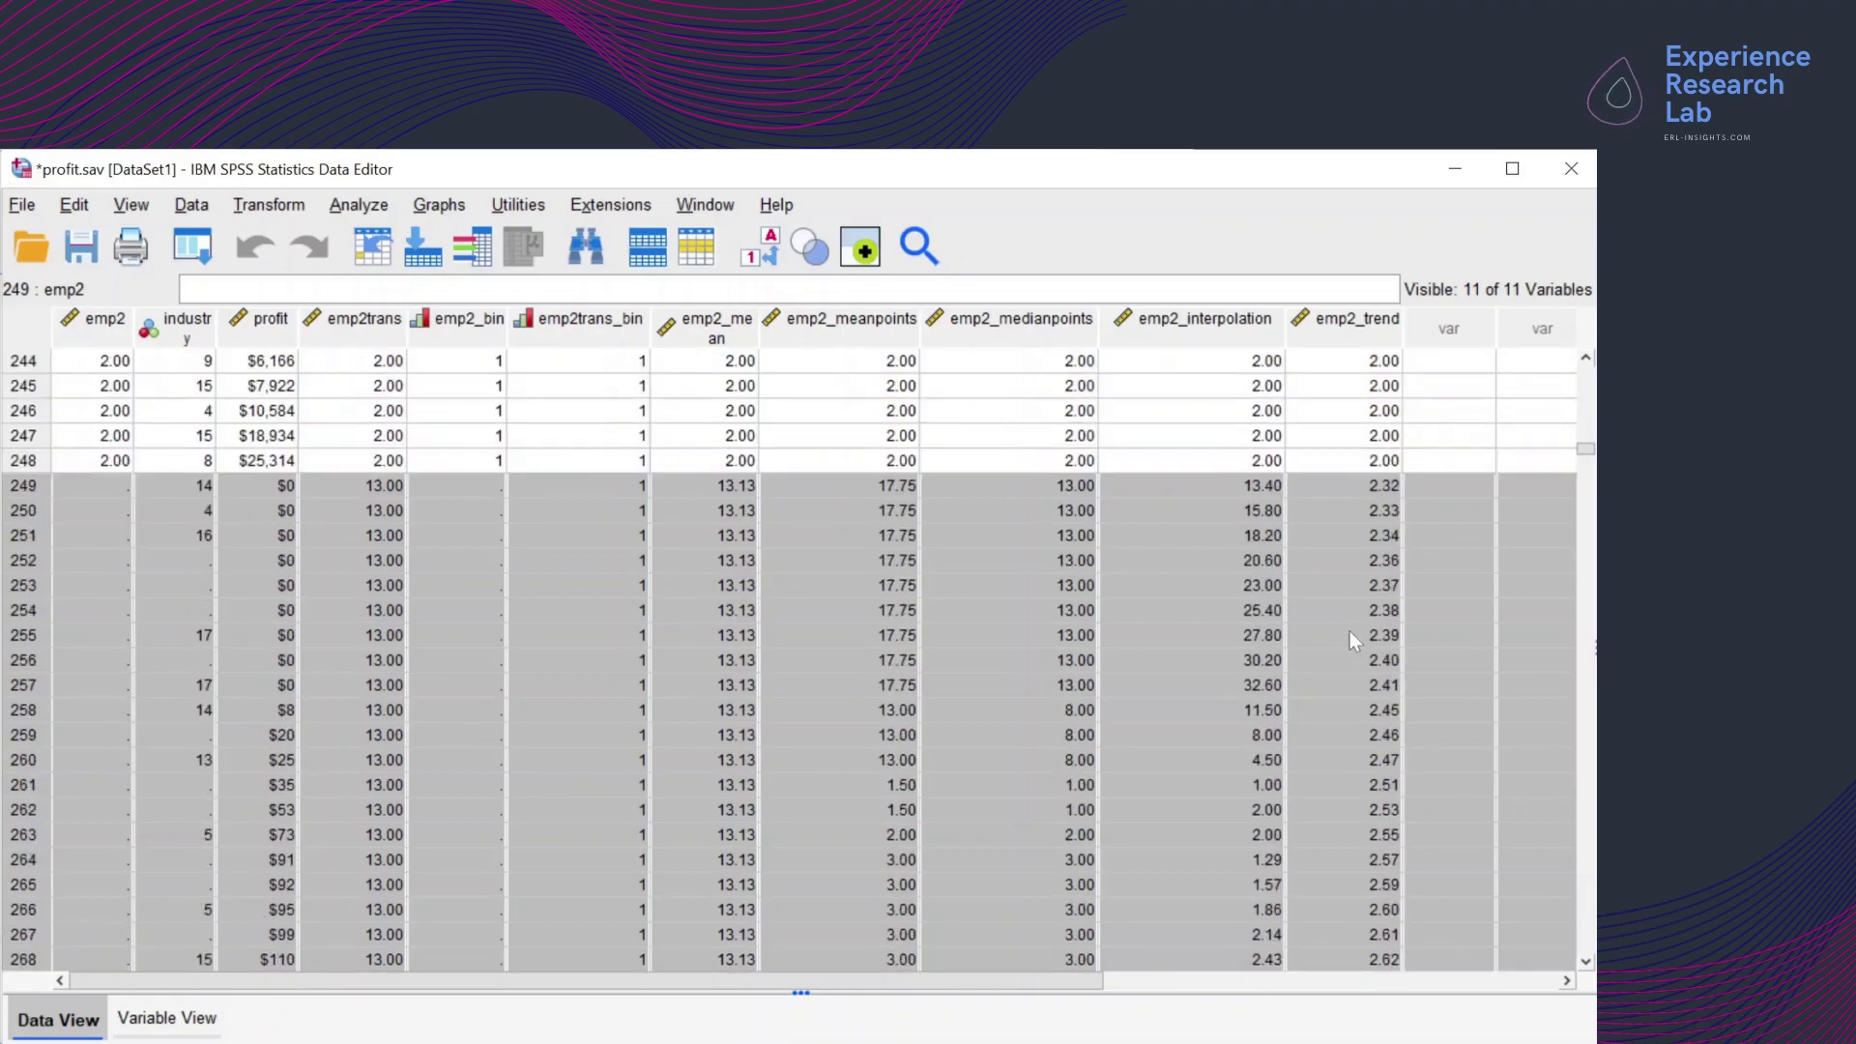
{"action": "scroll", "coordinate": [1349, 630], "scroll_direction": "down", "scroll_amount": 8}
{"action": "scroll", "coordinate": [1350, 630], "scroll_direction": "up", "scroll_amount": 3}
{"action": "scroll", "coordinate": [1350, 631], "scroll_direction": "down", "scroll_amount": 3}
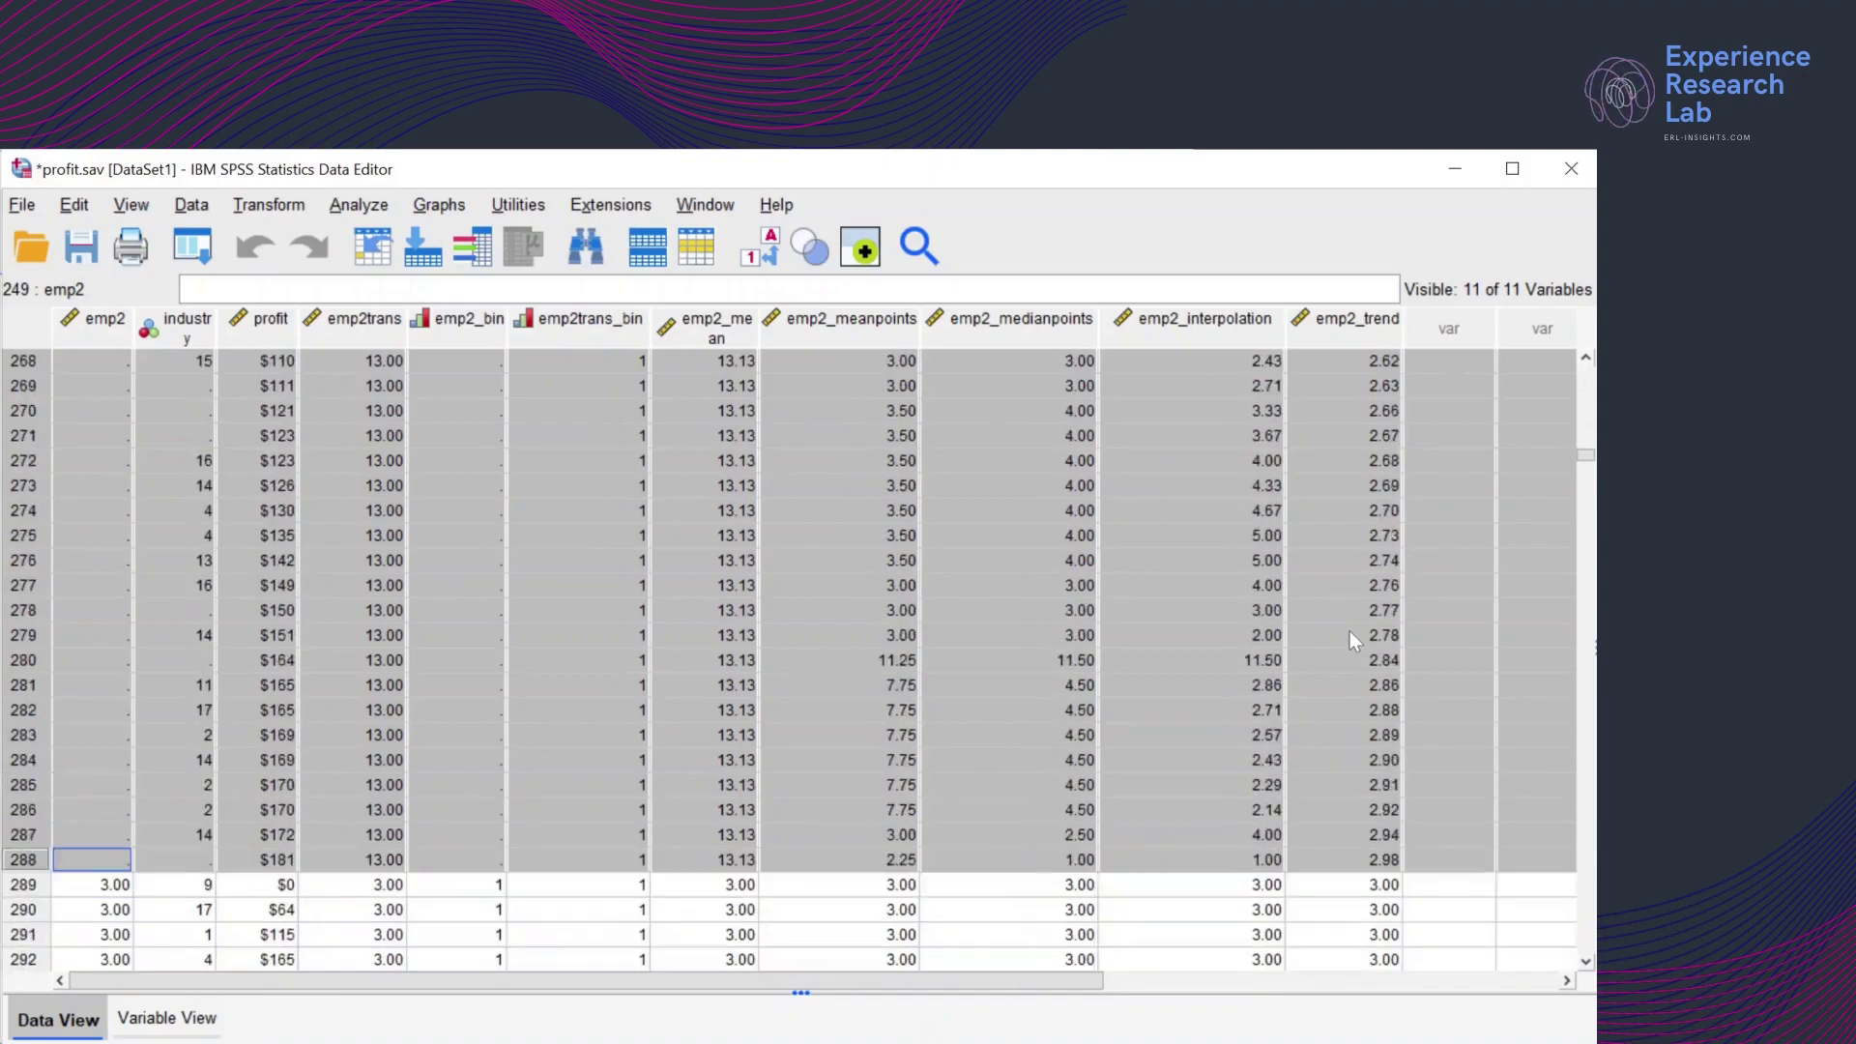
{"action": "scroll", "coordinate": [1349, 635], "scroll_direction": "down", "scroll_amount": 6}
{"action": "scroll", "coordinate": [1354, 641], "scroll_direction": "up", "scroll_amount": 2}
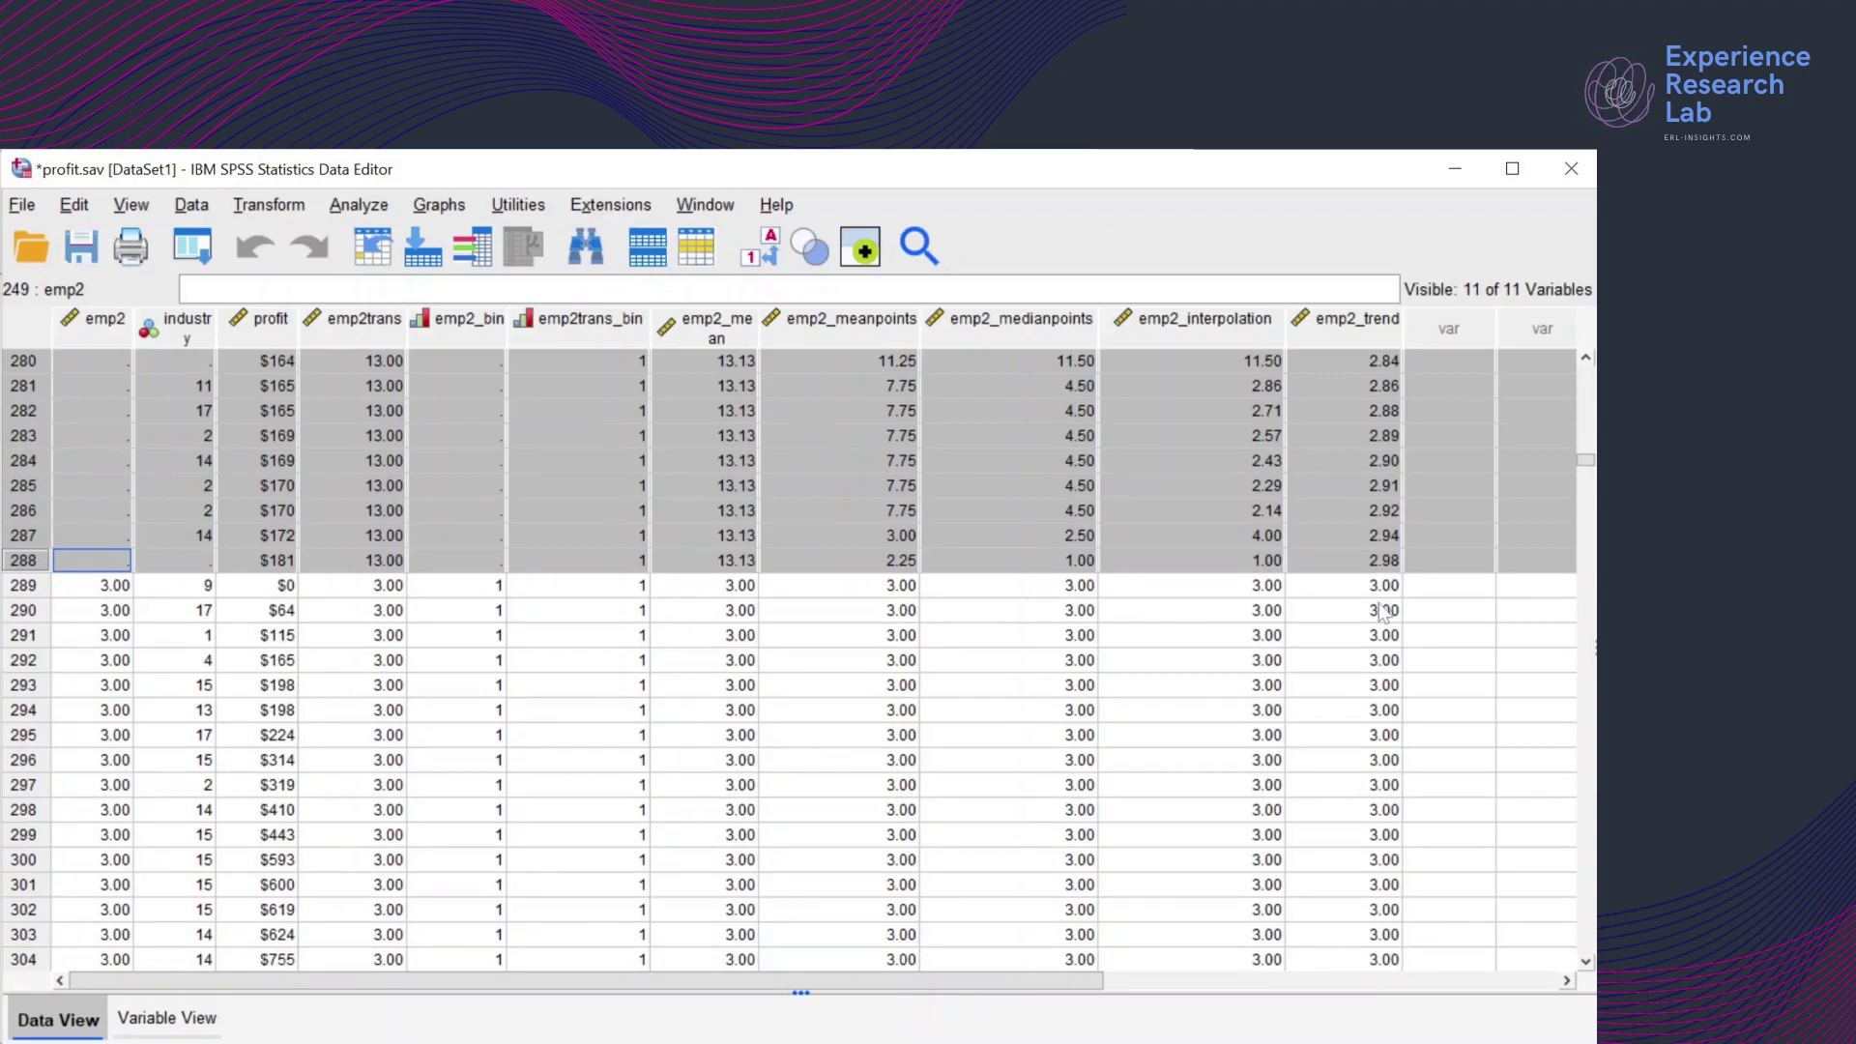
Examine the emp2_trend values in the following blocks of missing emp2 cases, down to about row 448
{"action": "scroll", "coordinate": [1377, 613], "scroll_direction": "down", "scroll_amount": 20}
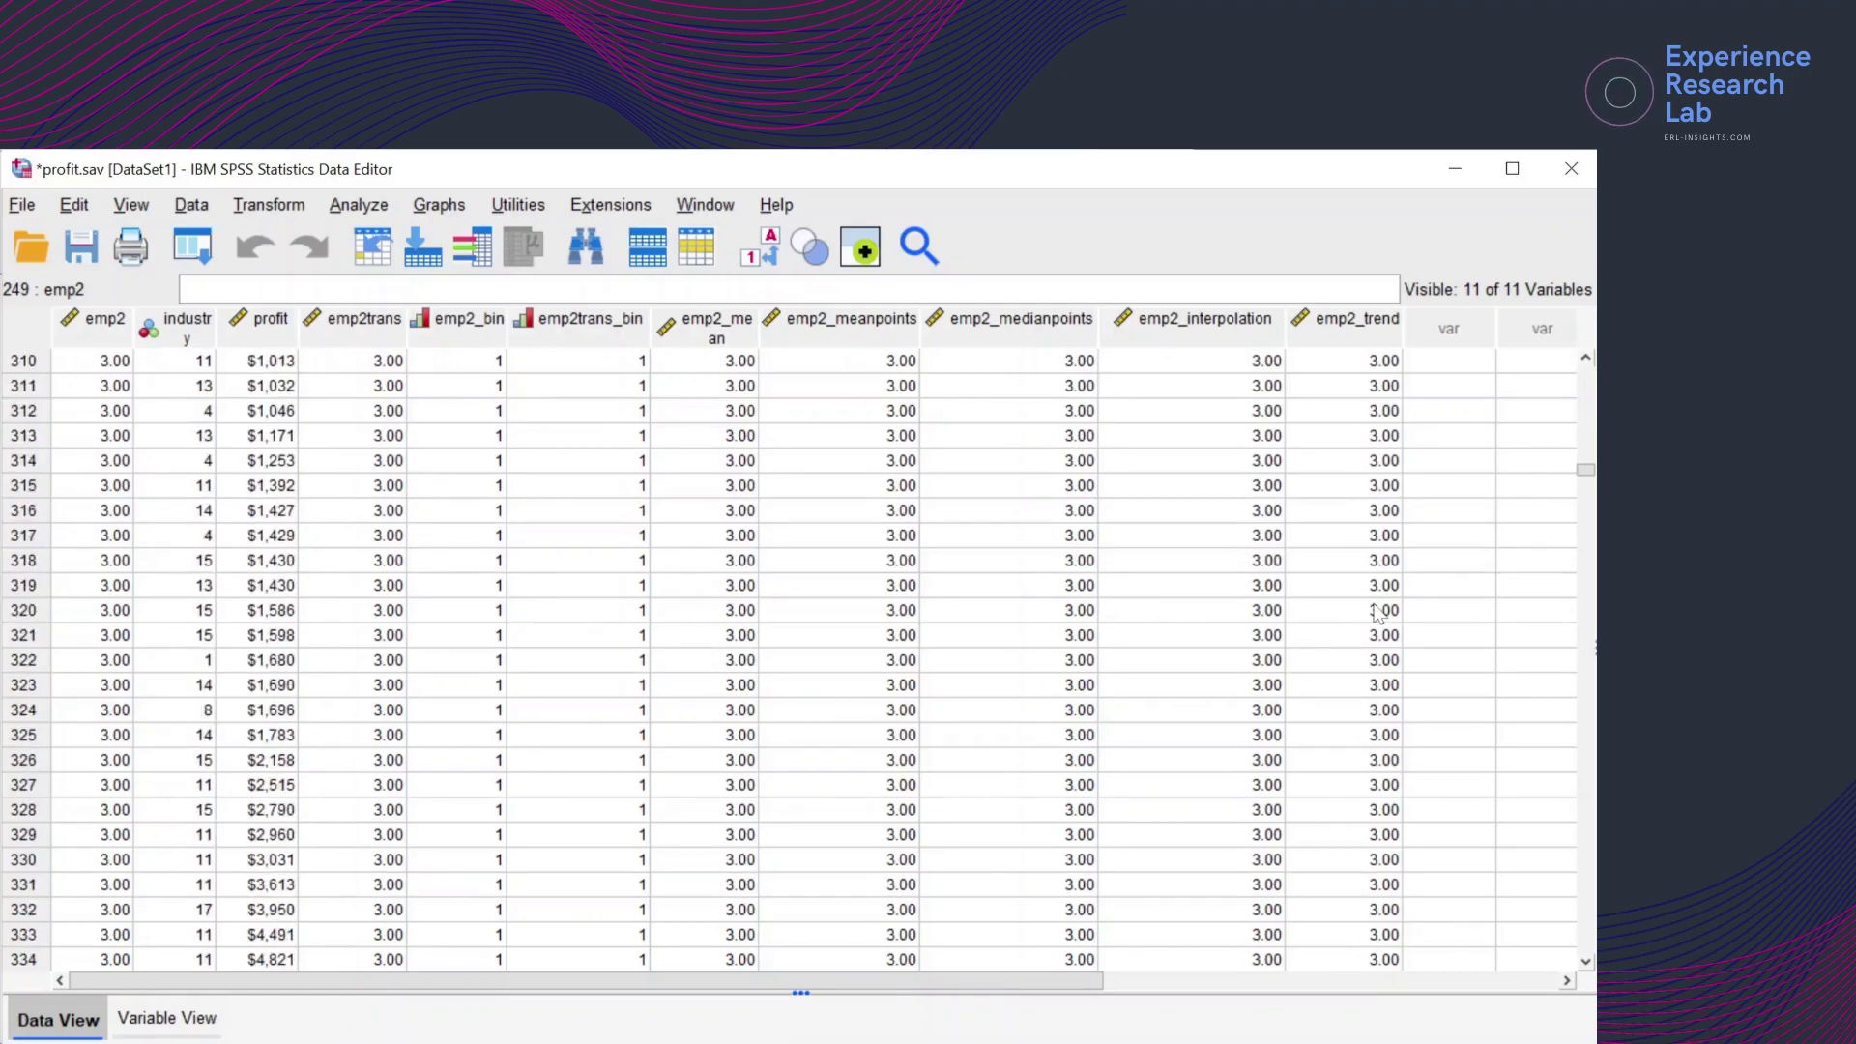
{"action": "scroll", "coordinate": [1378, 614], "scroll_direction": "down", "scroll_amount": 20}
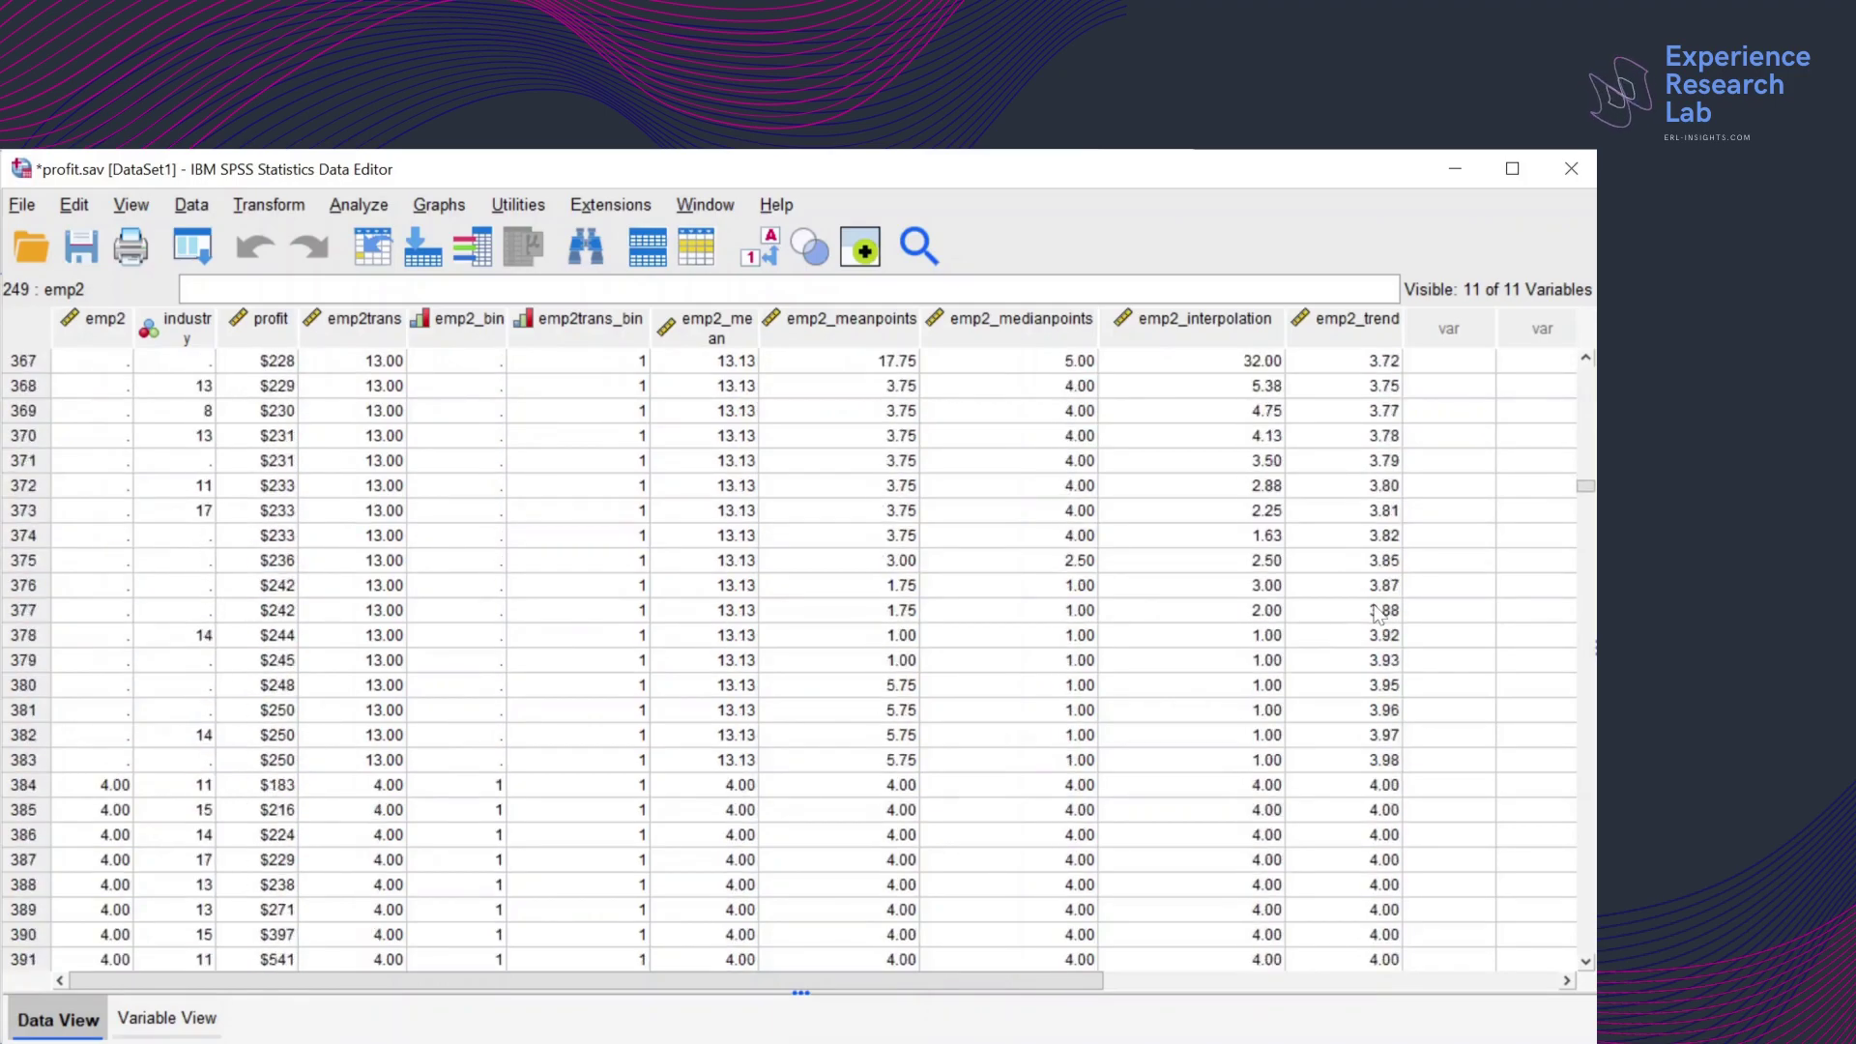
{"action": "scroll", "coordinate": [1377, 614], "scroll_direction": "down", "scroll_amount": 2}
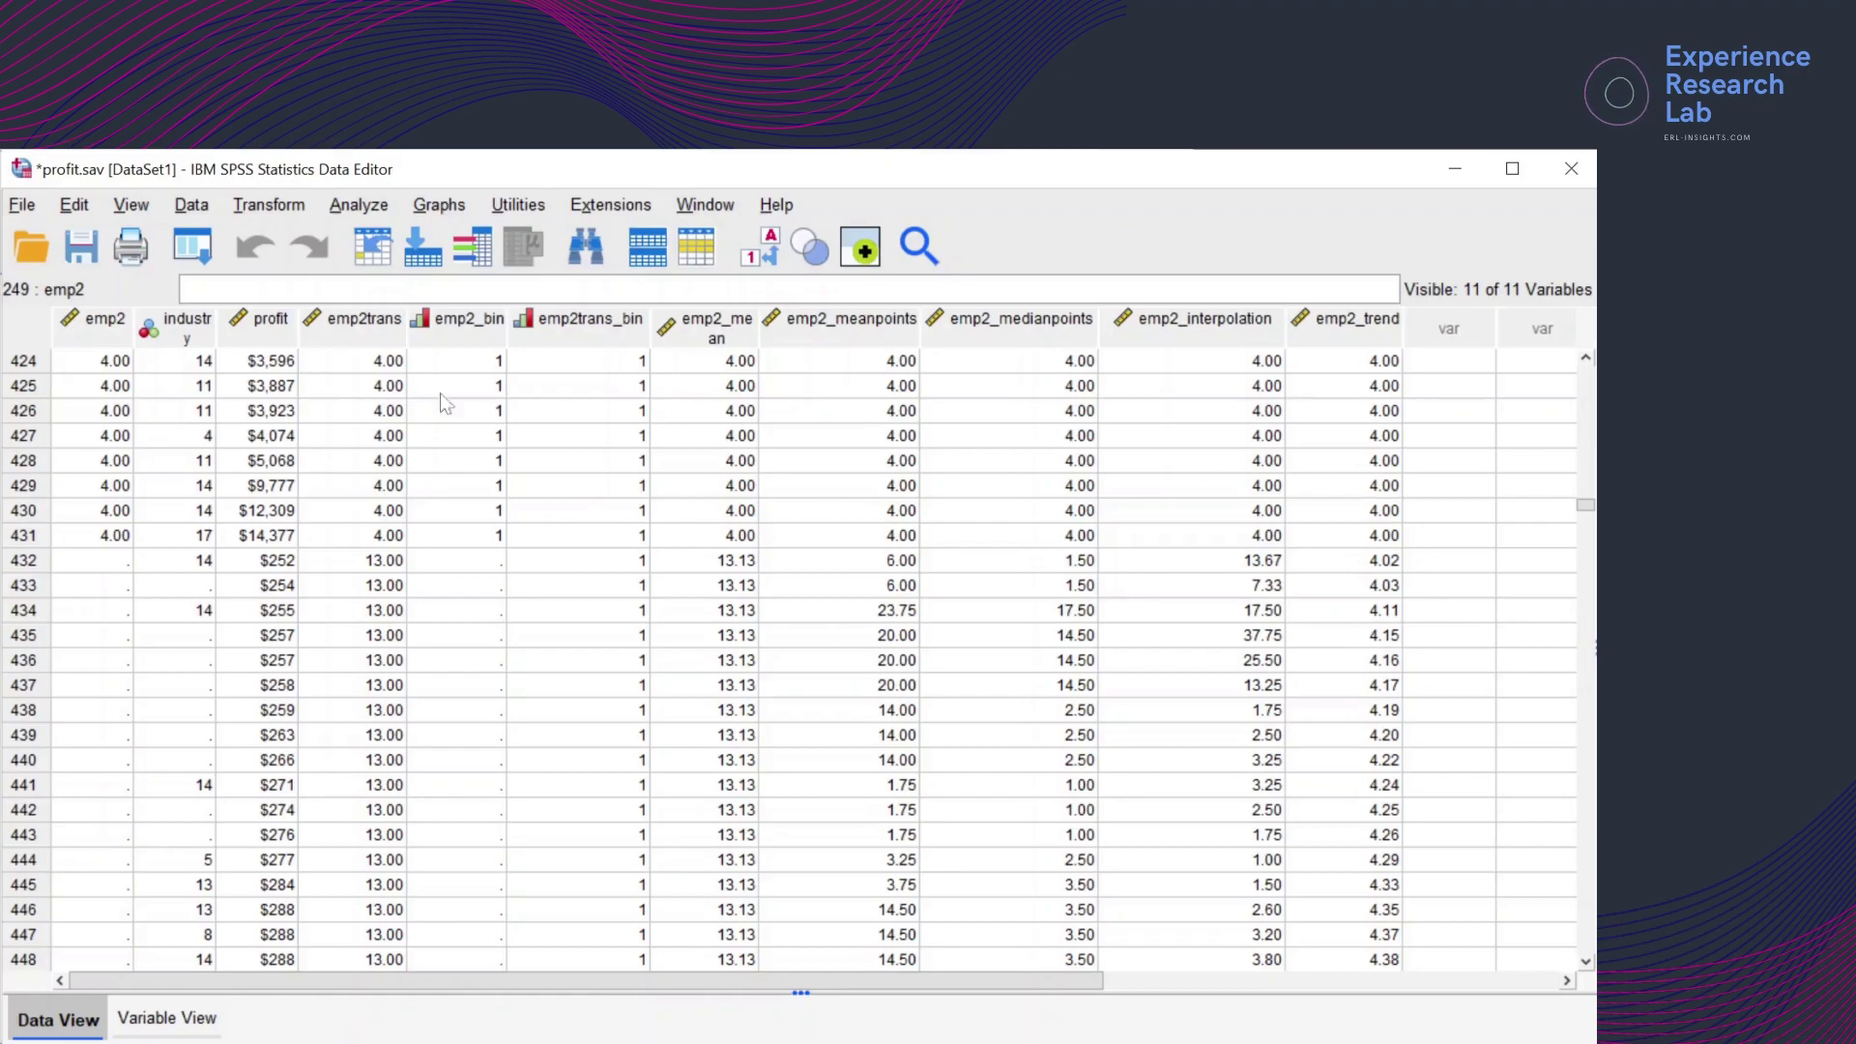
Open Replace Missing Values again and show its available replacement methods
{"action": "left_click", "coordinate": [255, 210]}
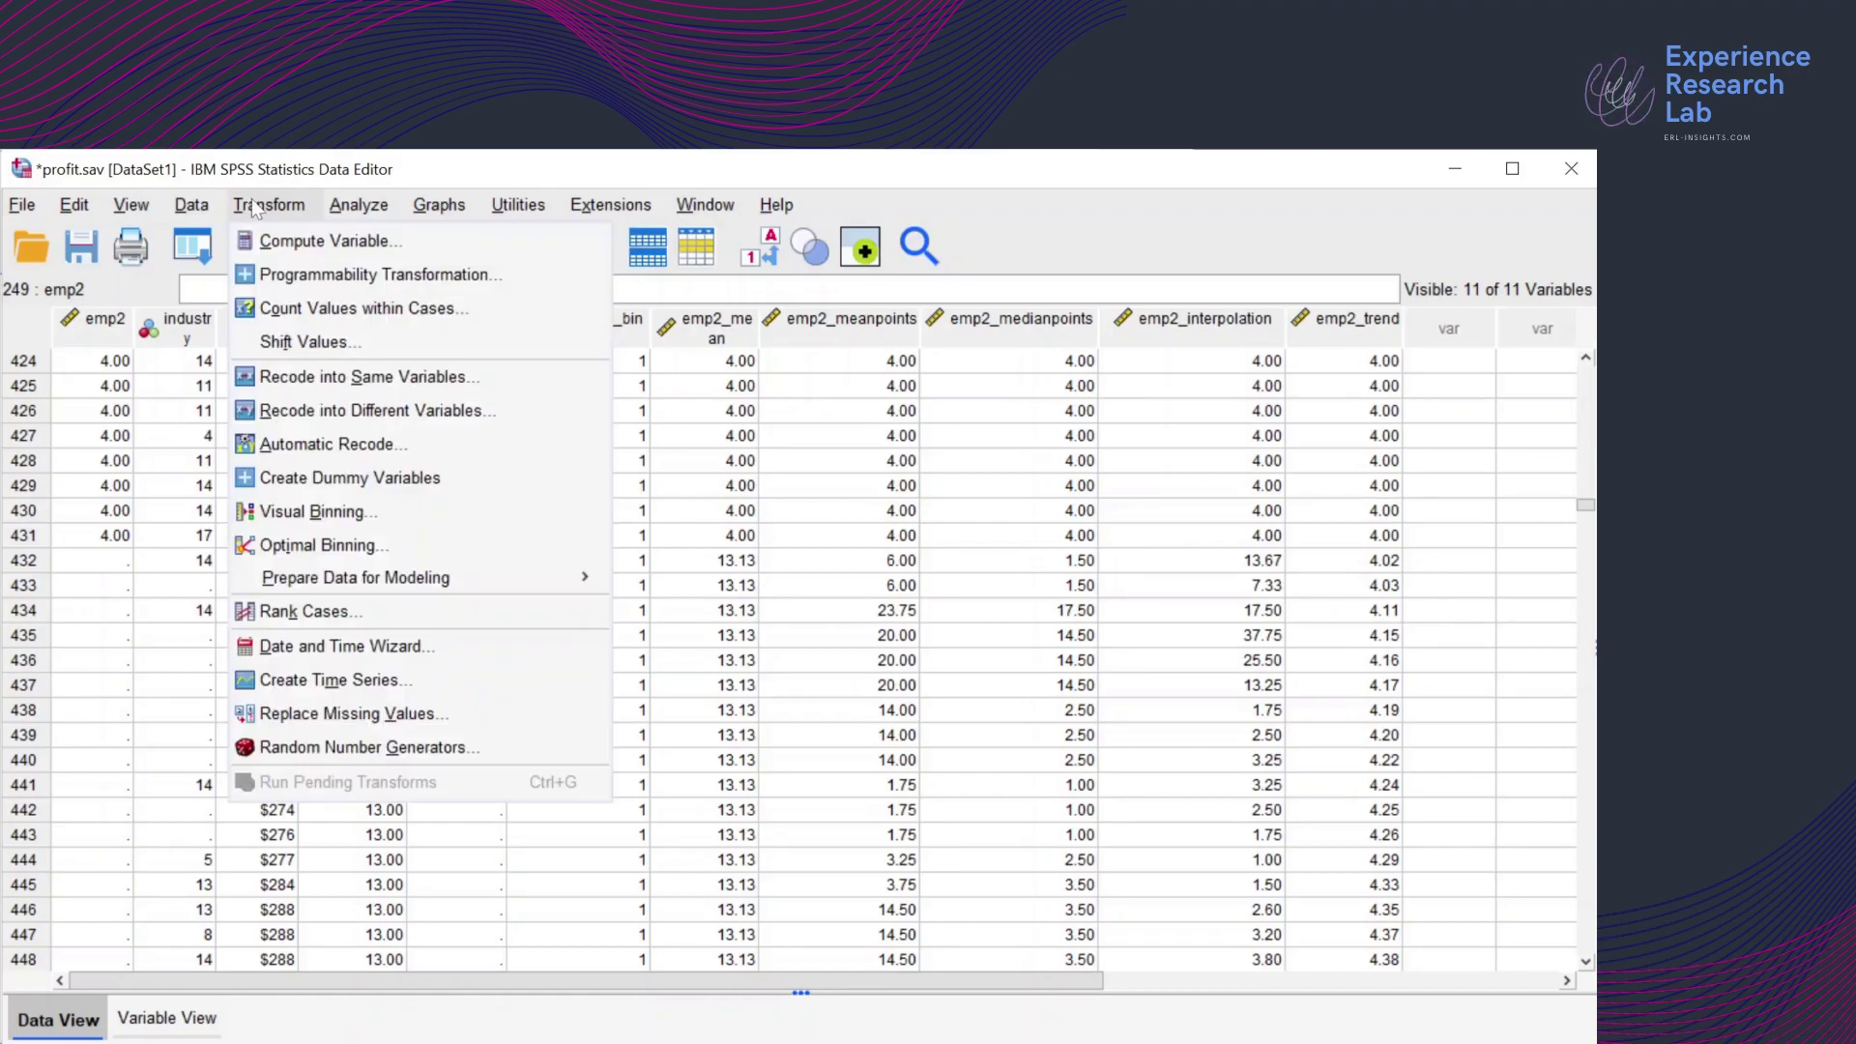
{"action": "left_click", "coordinate": [288, 715]}
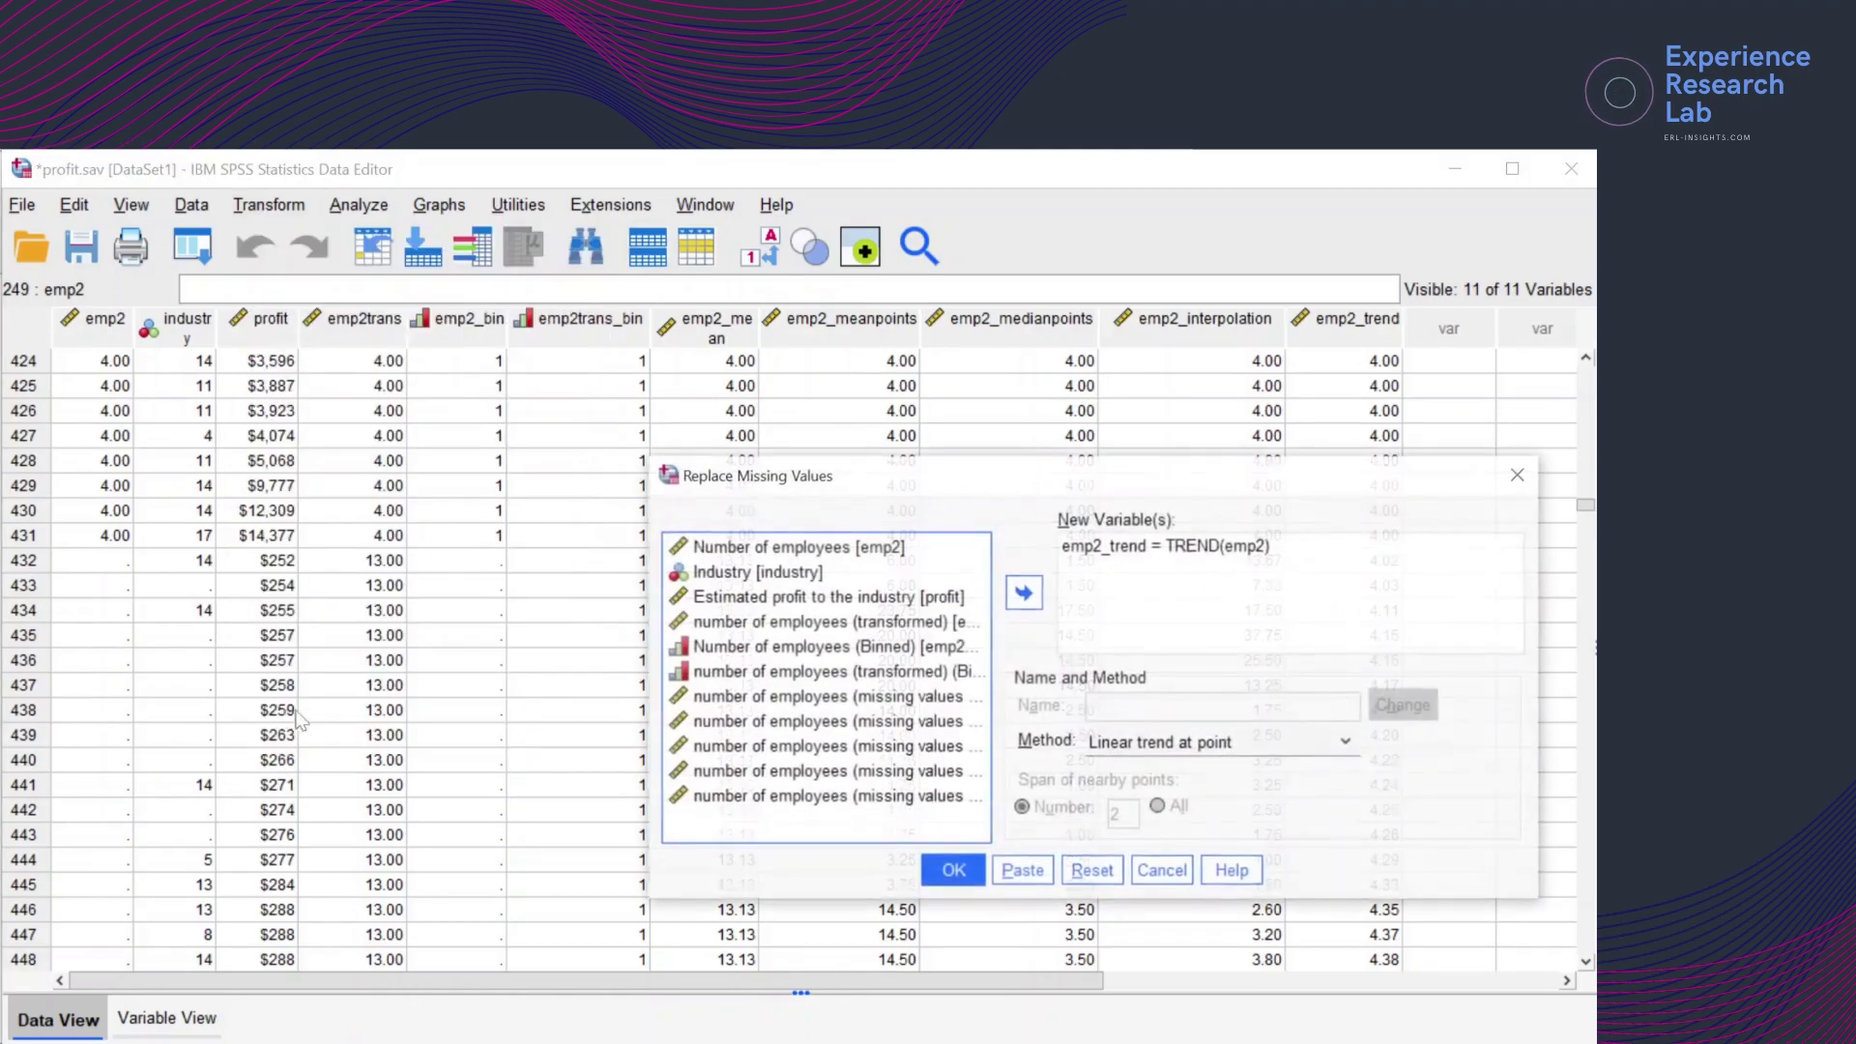
{"action": "left_click", "coordinate": [1201, 744]}
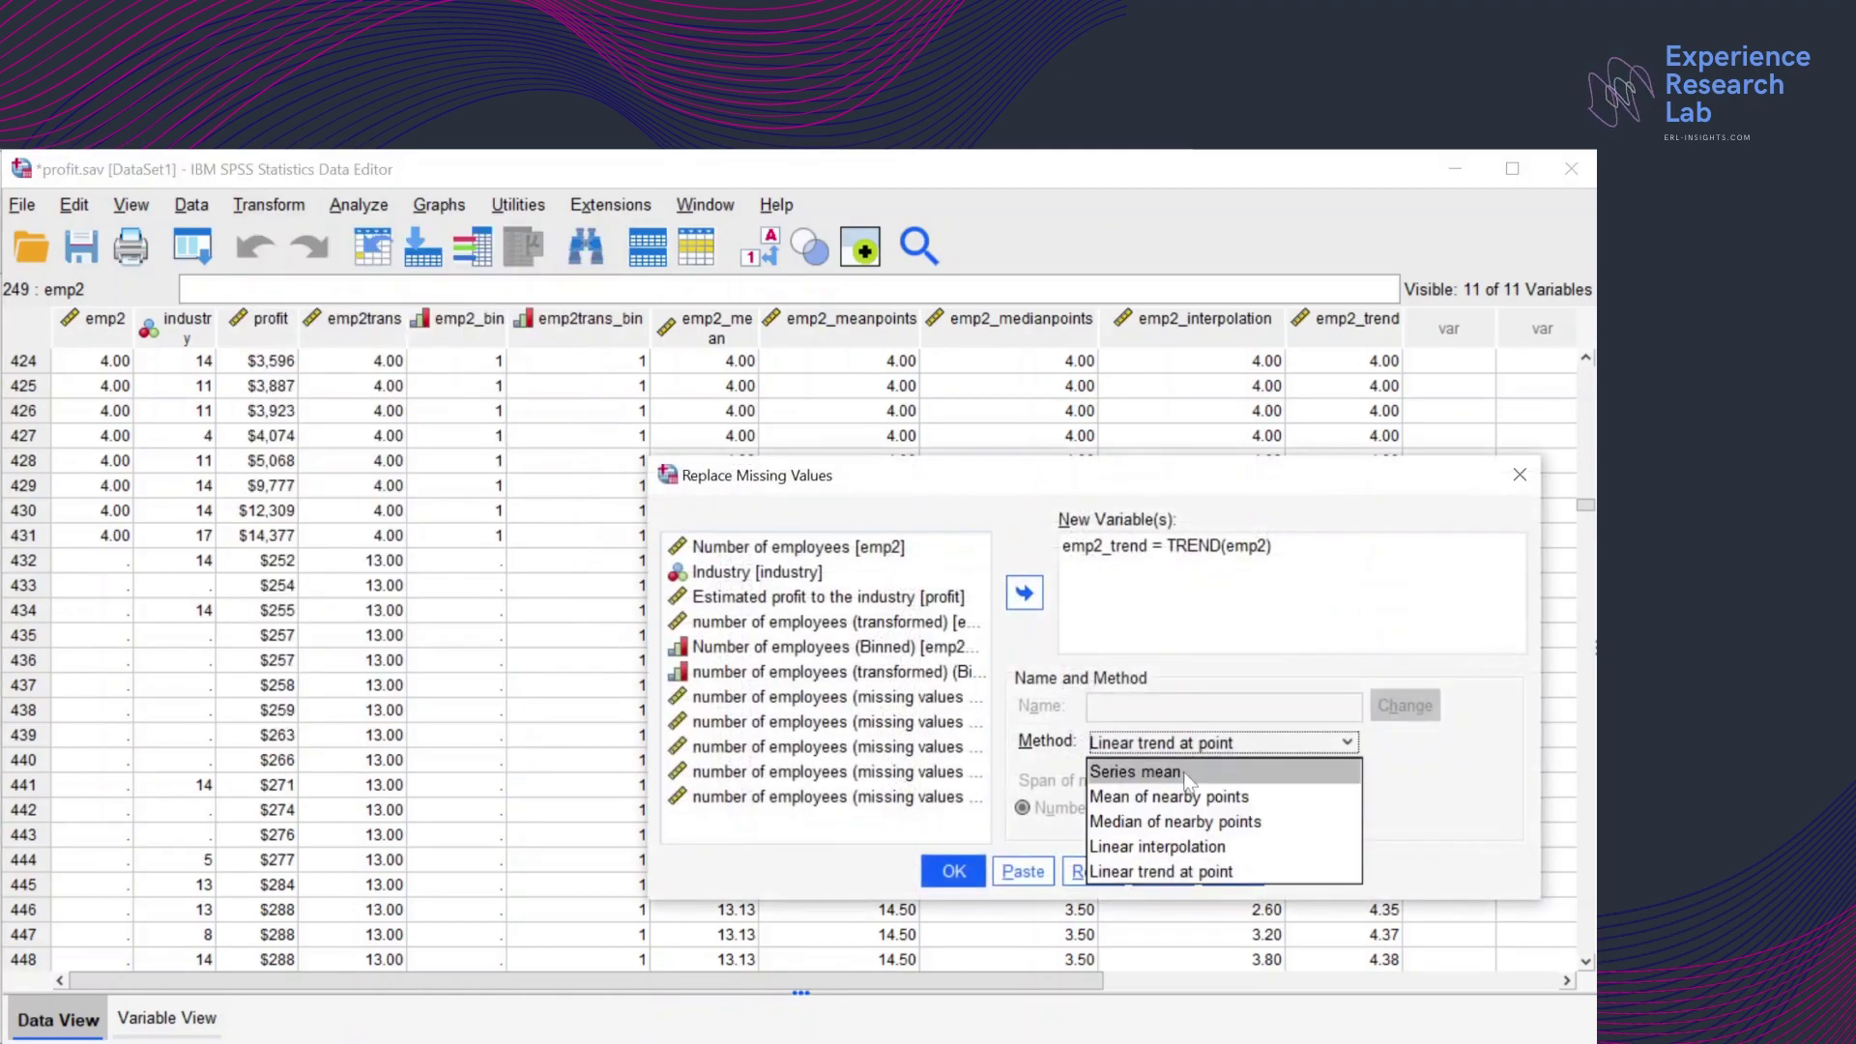